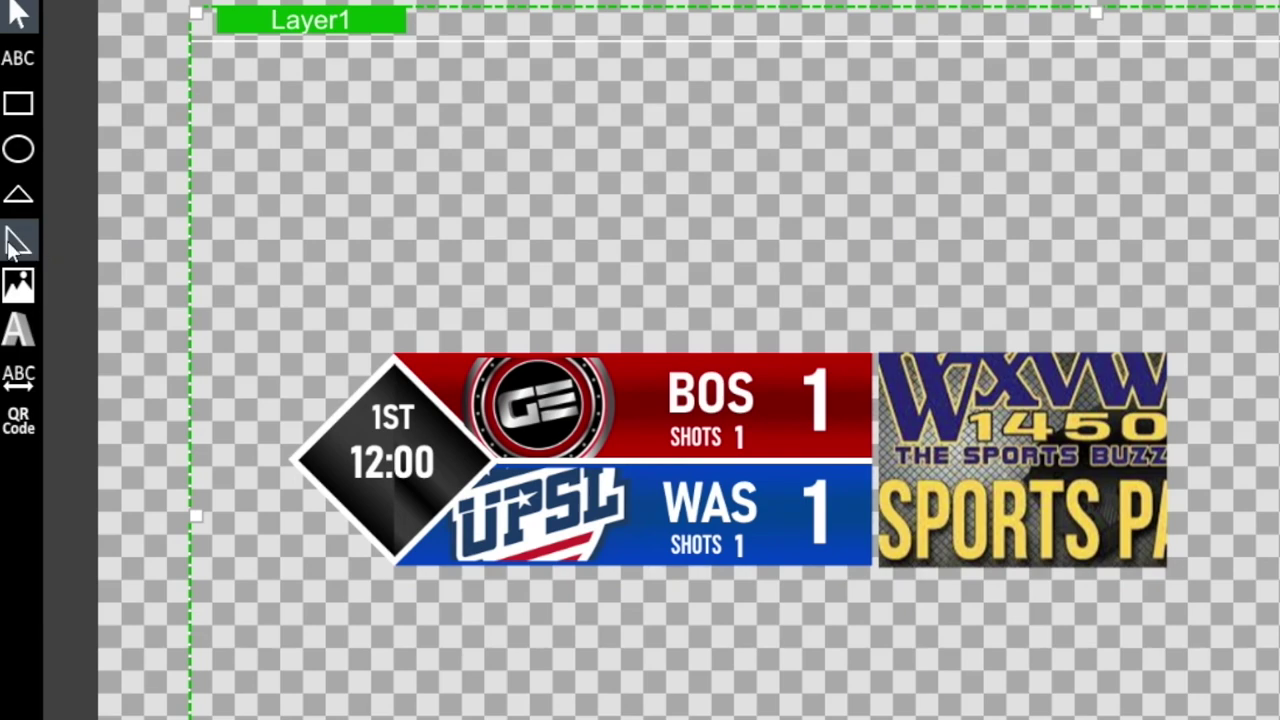
- Draw a right triangle about 139 by 157 below the scoreboard and rotate it about Z to about 317 degrees, with its long side vertical
click(17, 240)
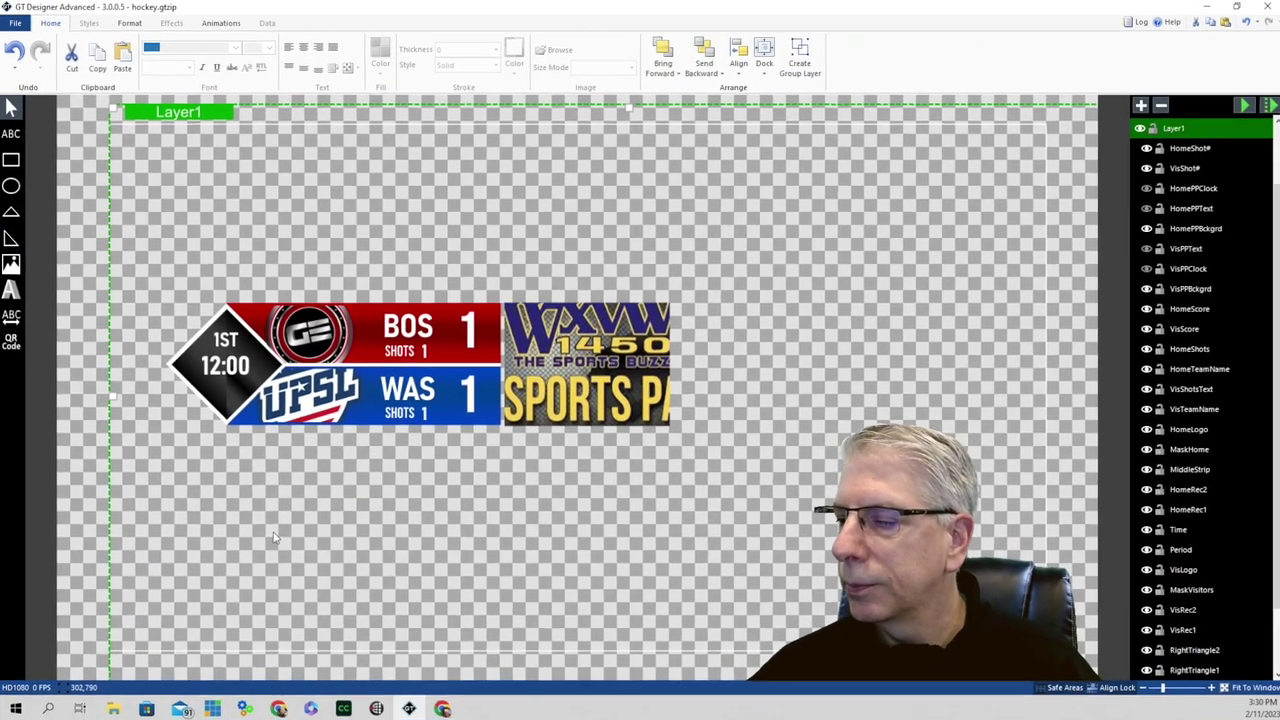
drag(451, 697, 566, 711)
drag(327, 510, 338, 579)
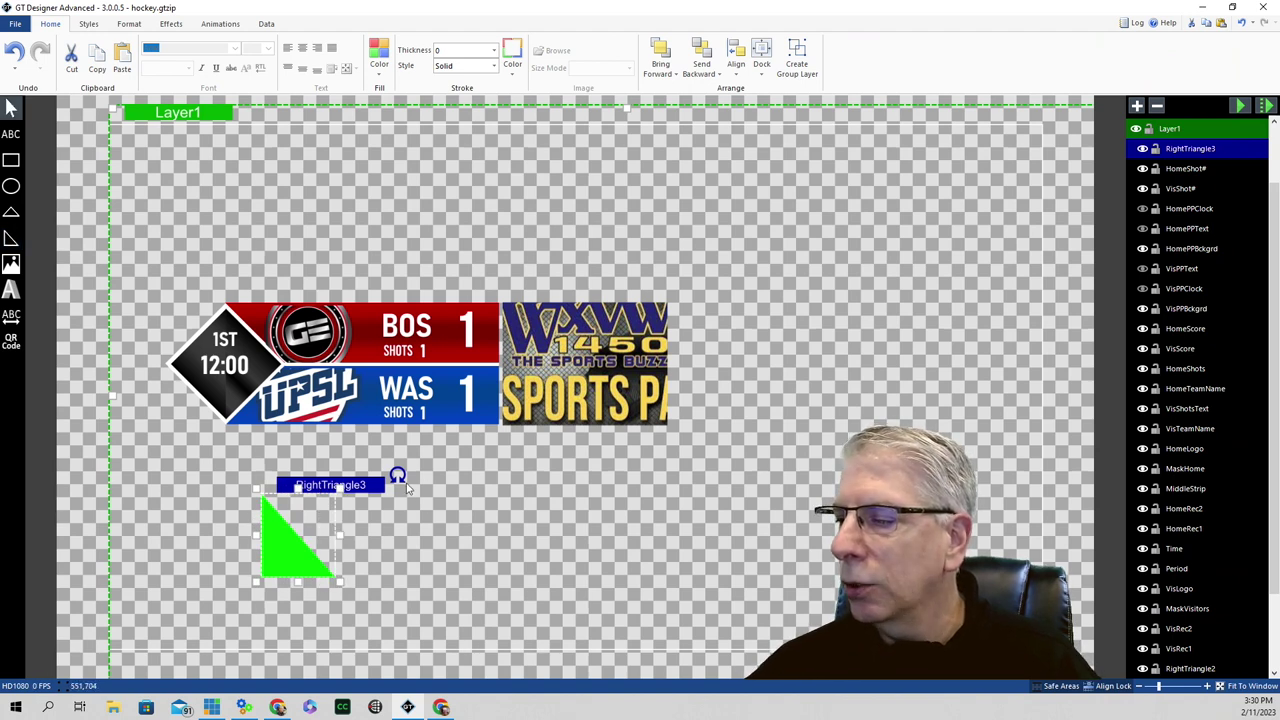
drag(398, 475, 403, 328)
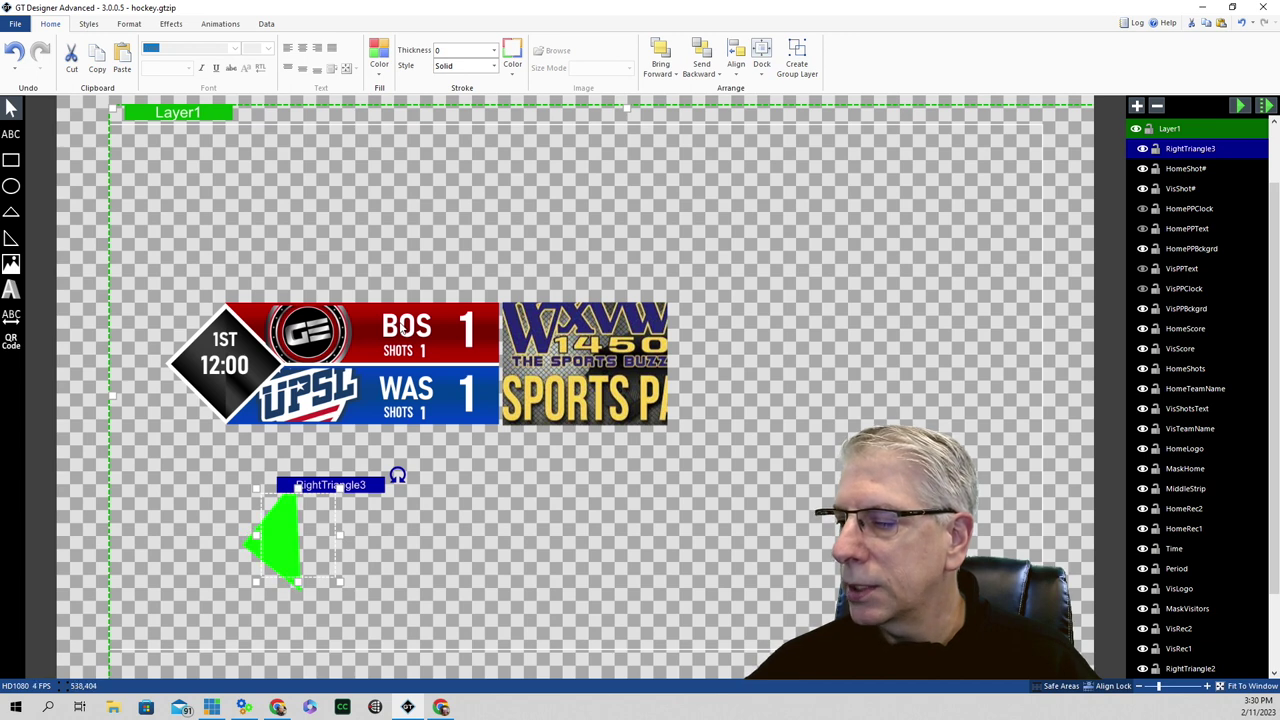
drag(400, 330, 401, 331)
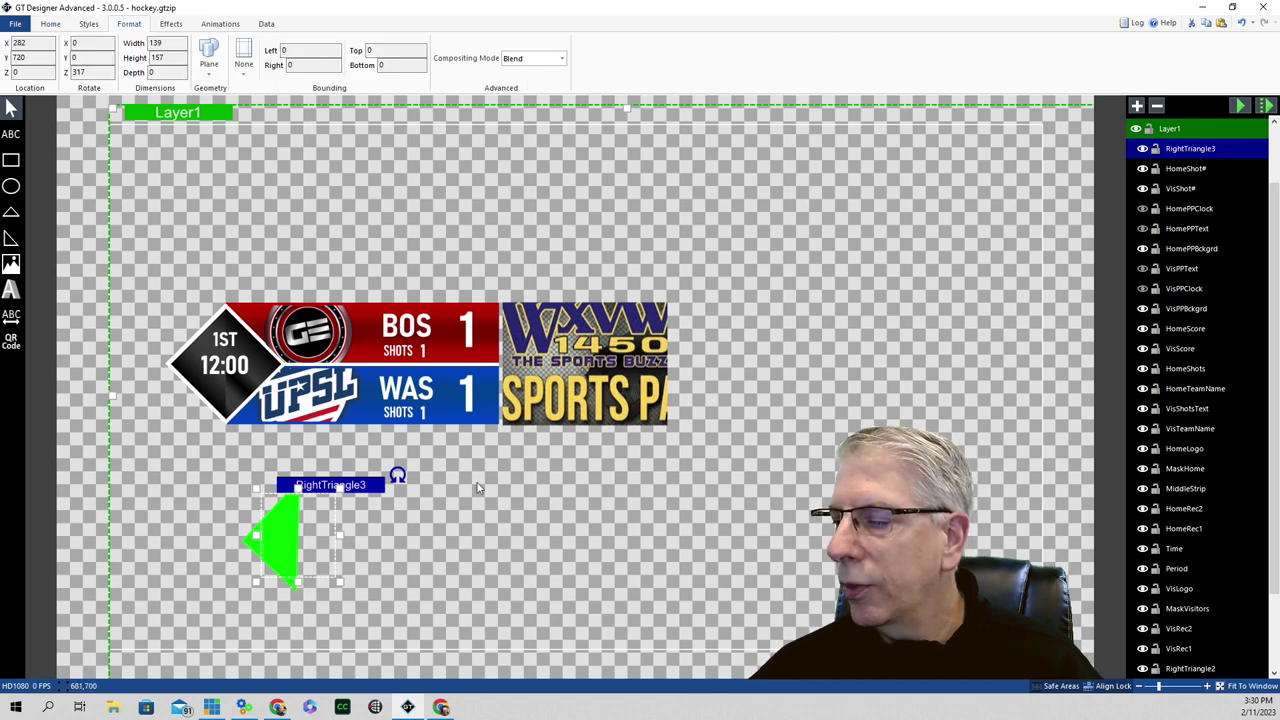
- Duplicate the rotated triangle and move the copy horizontally beside the original, to about X 390
right_click(362, 490)
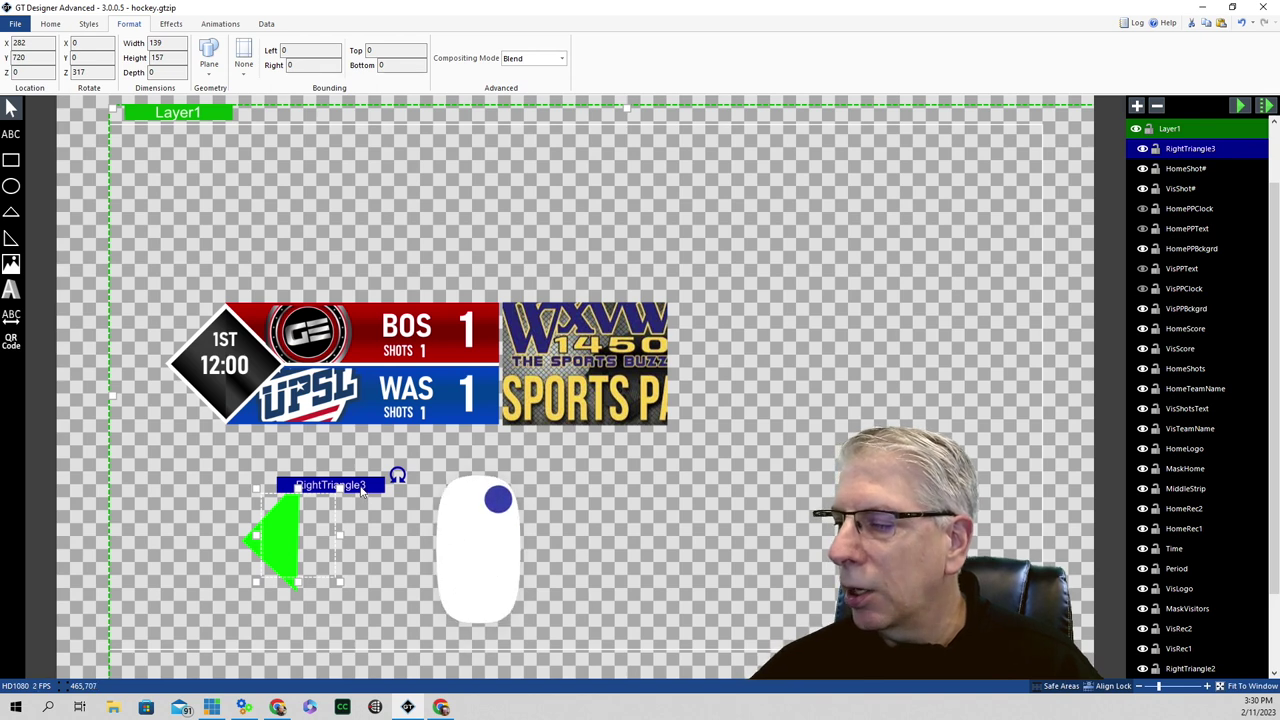
click(386, 488)
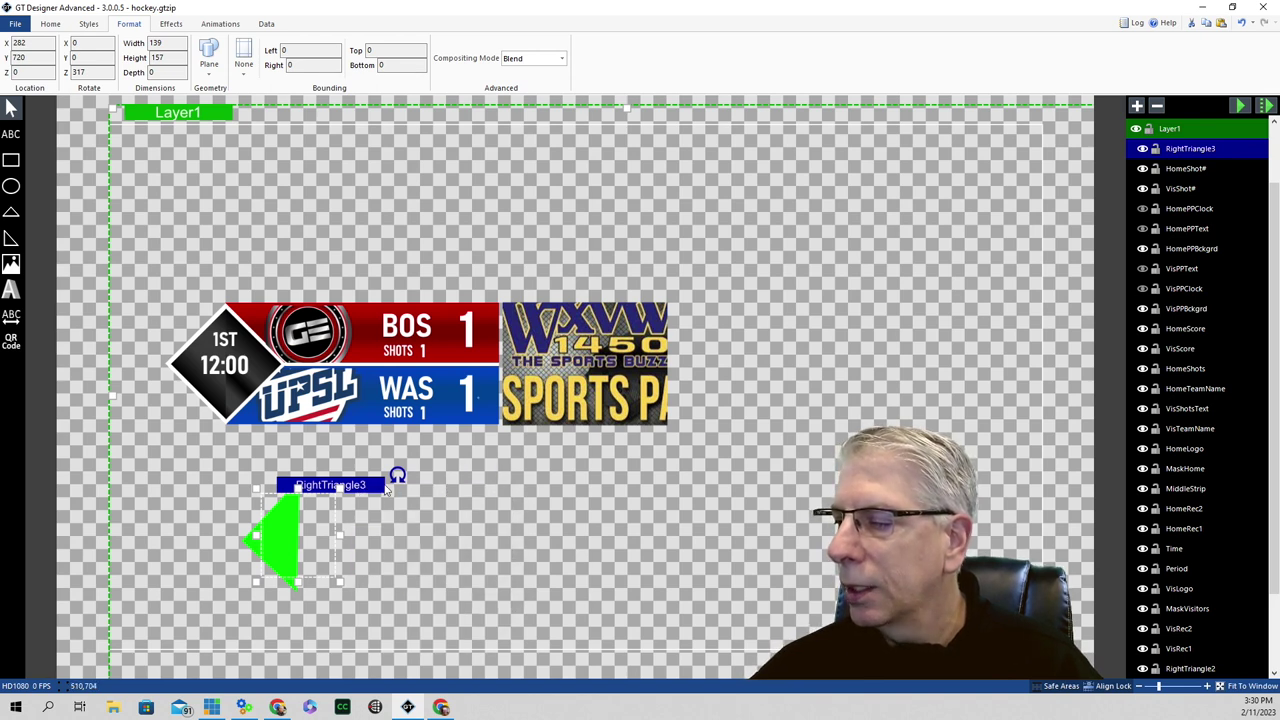
right_click(365, 488)
click(400, 517)
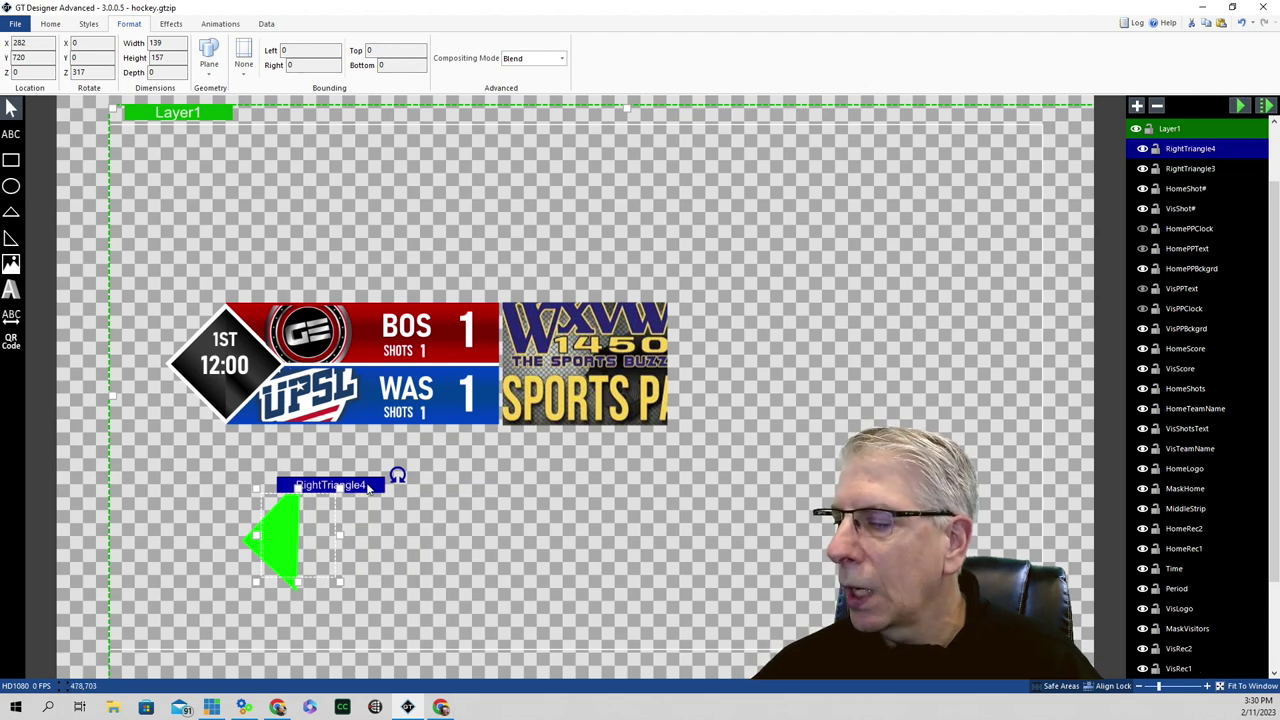
drag(369, 487, 420, 487)
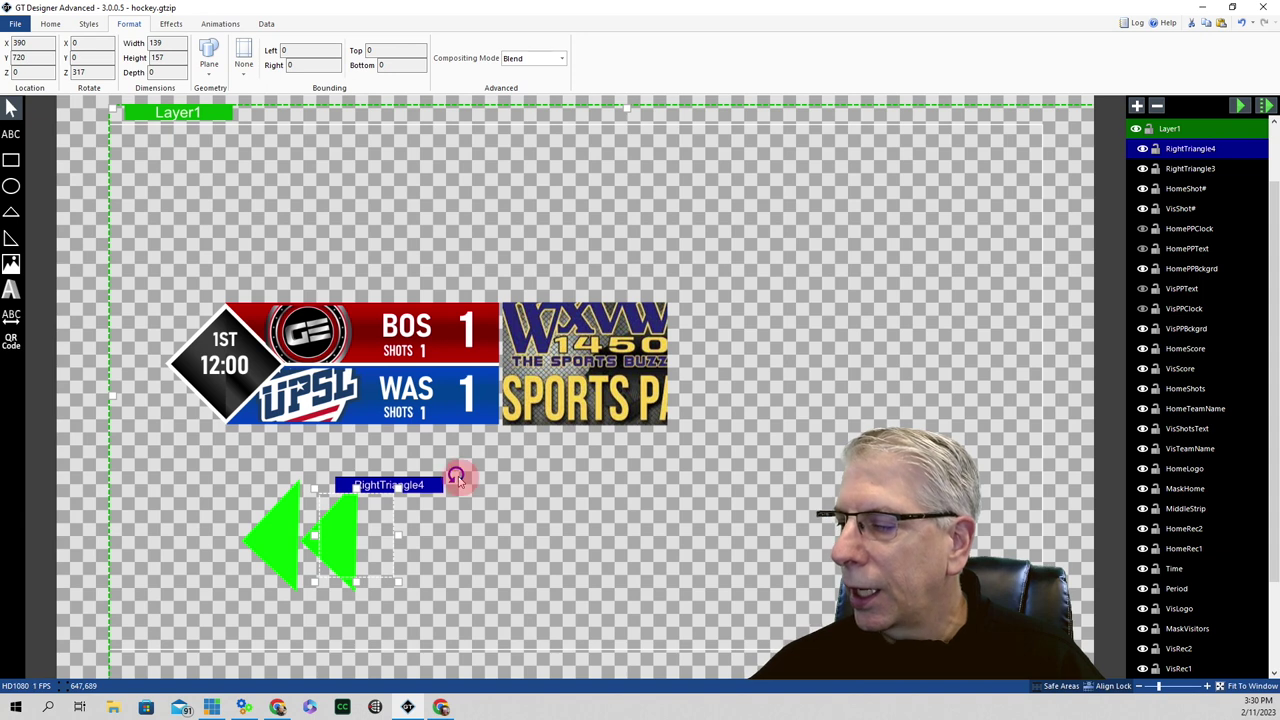
- Rotate the copied triangle to about 499 degrees and fit it against the original at about X 275.5 to form a diamond
drag(456, 478, 456, 380)
drag(361, 529, 307, 536)
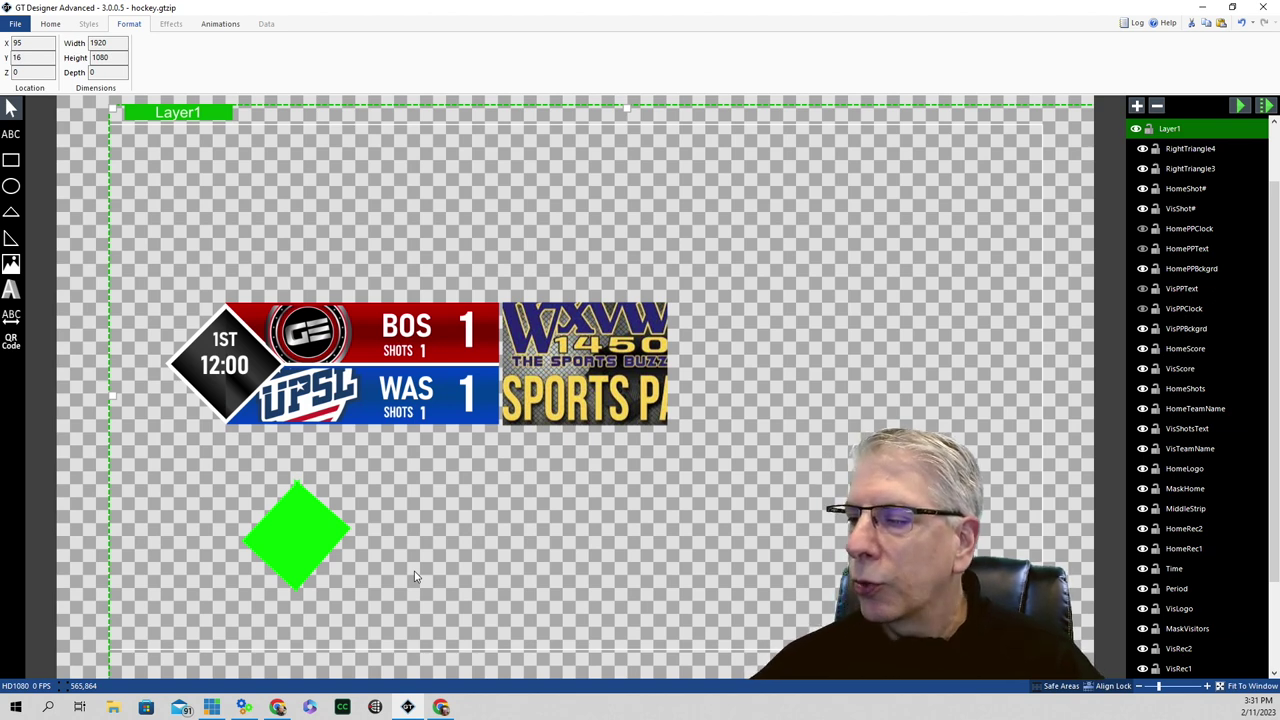
click(282, 543)
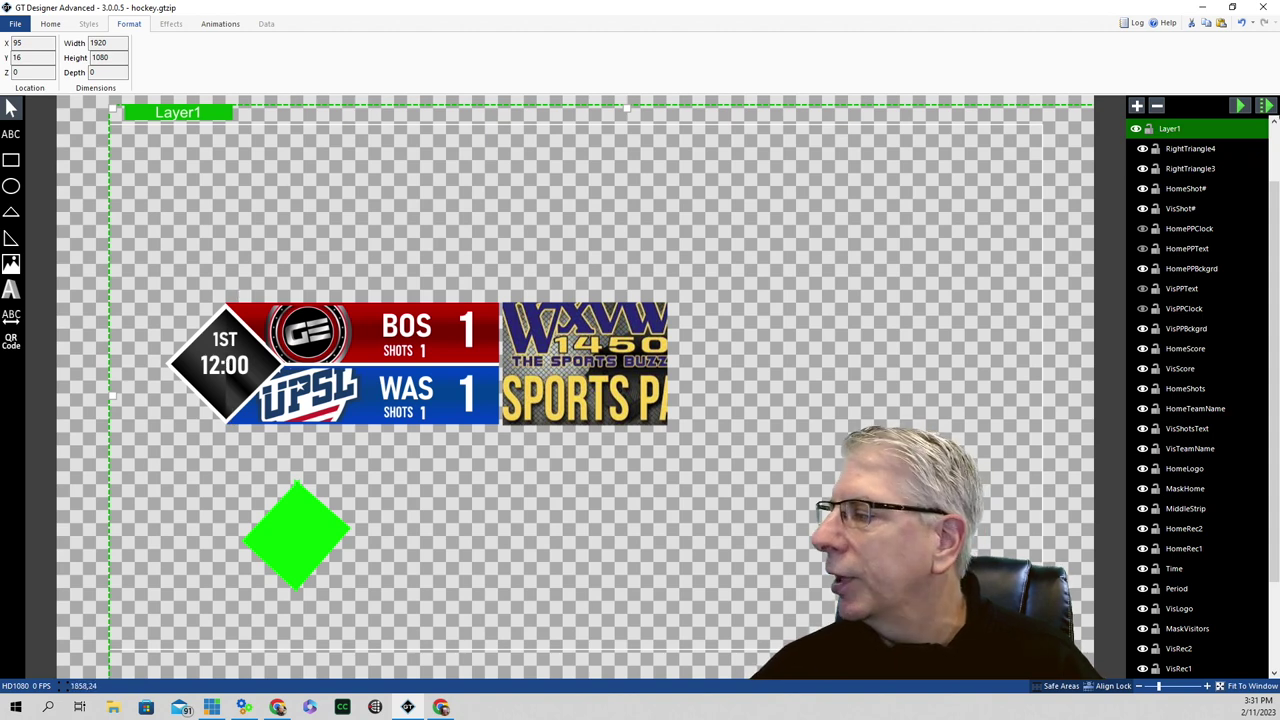
click(1238, 105)
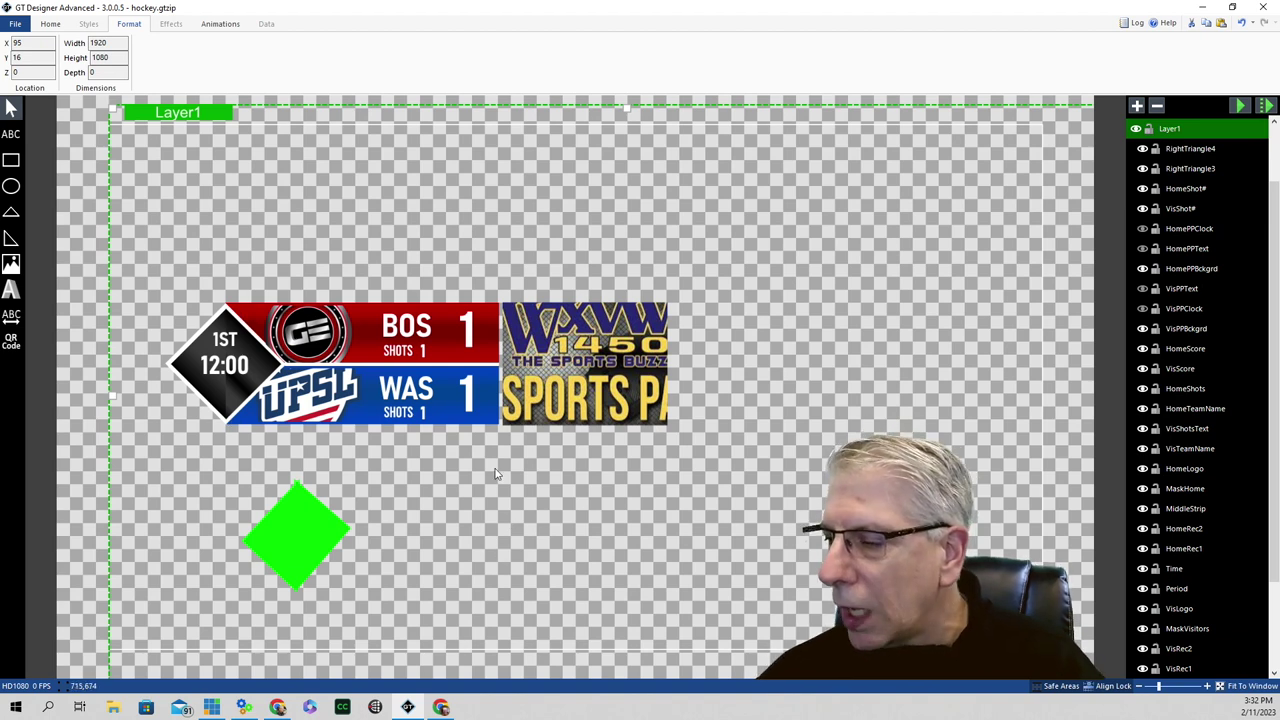
click(305, 535)
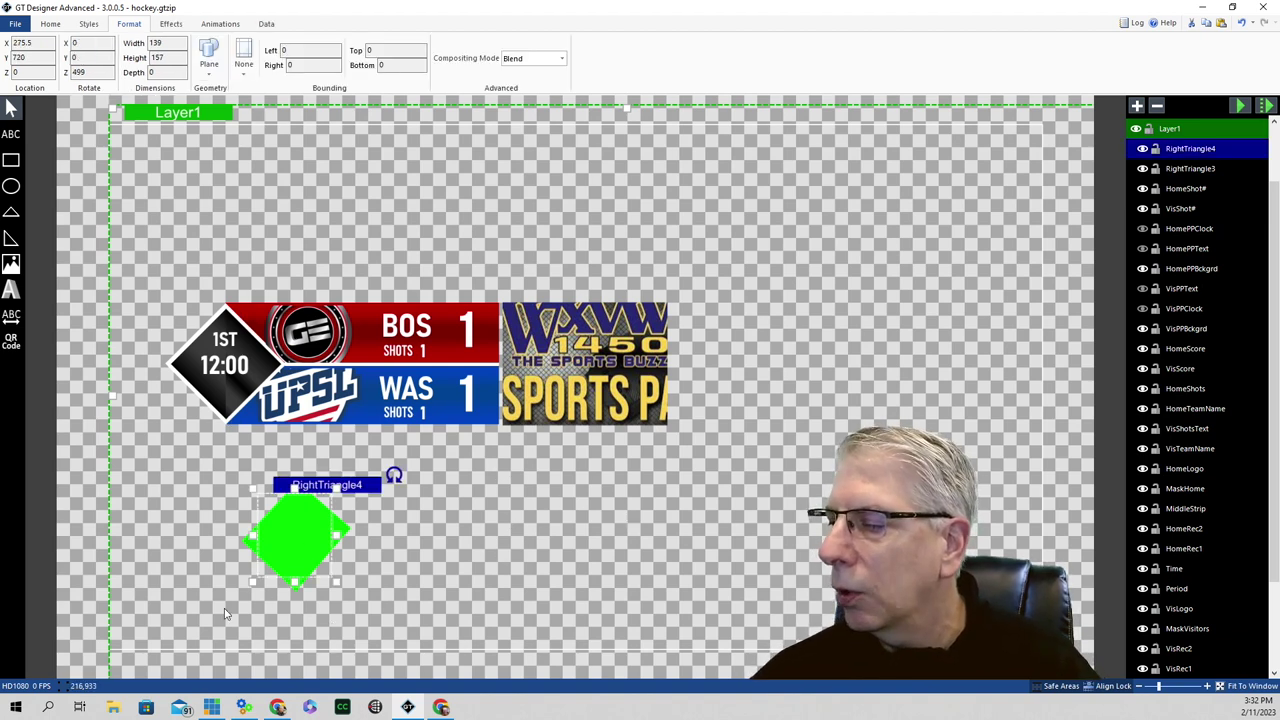
click(455, 507)
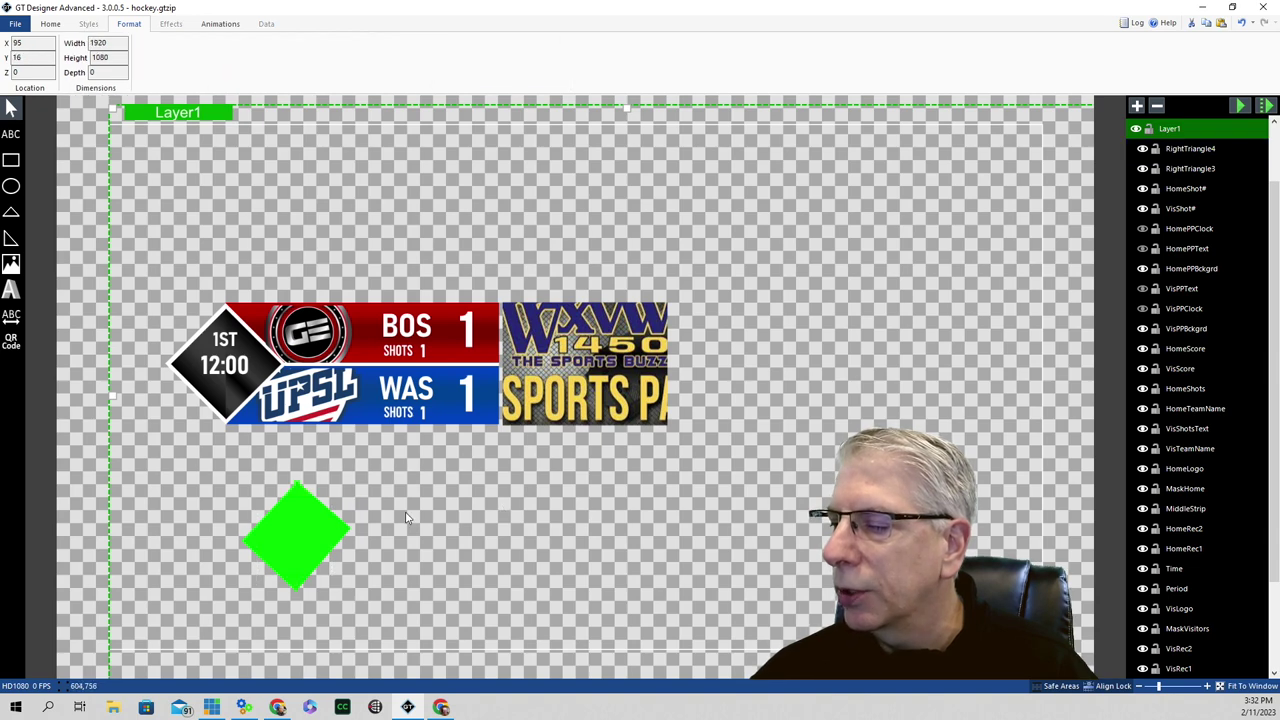
- Open the gradient fill for the copied triangle and add four color stops to its linear gradient
click(274, 538)
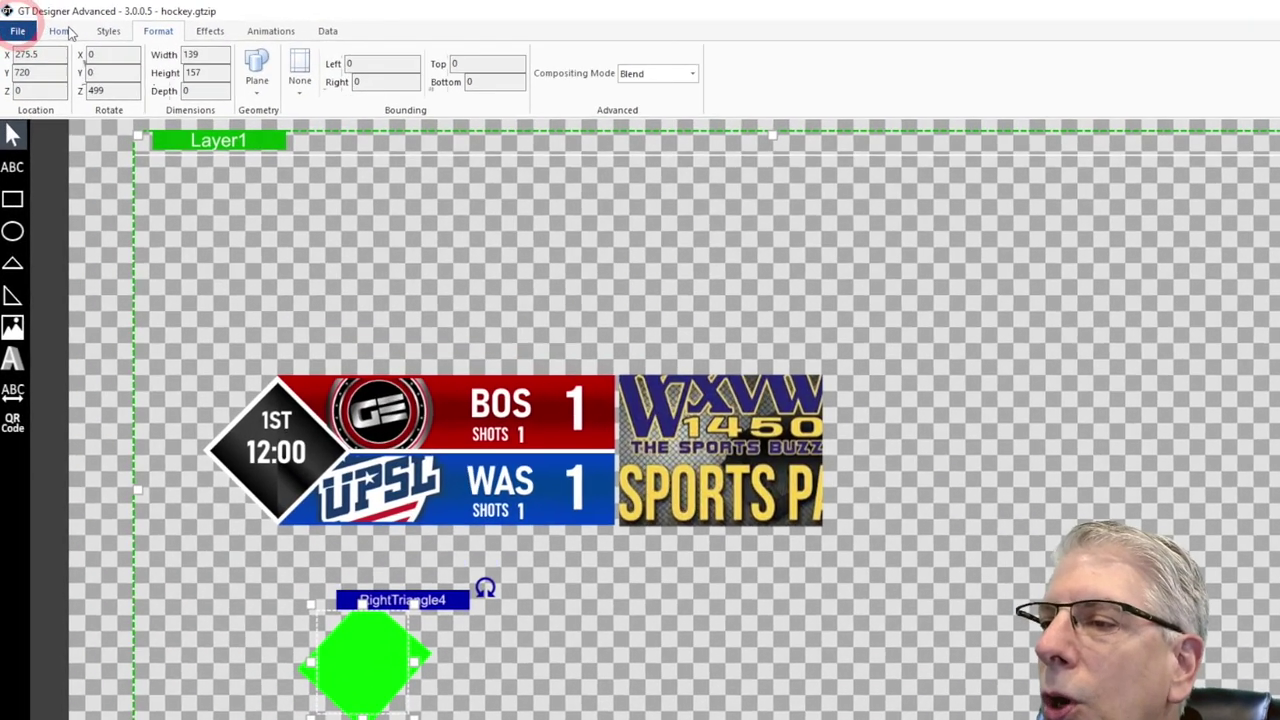
scroll(181, 30, up, 2)
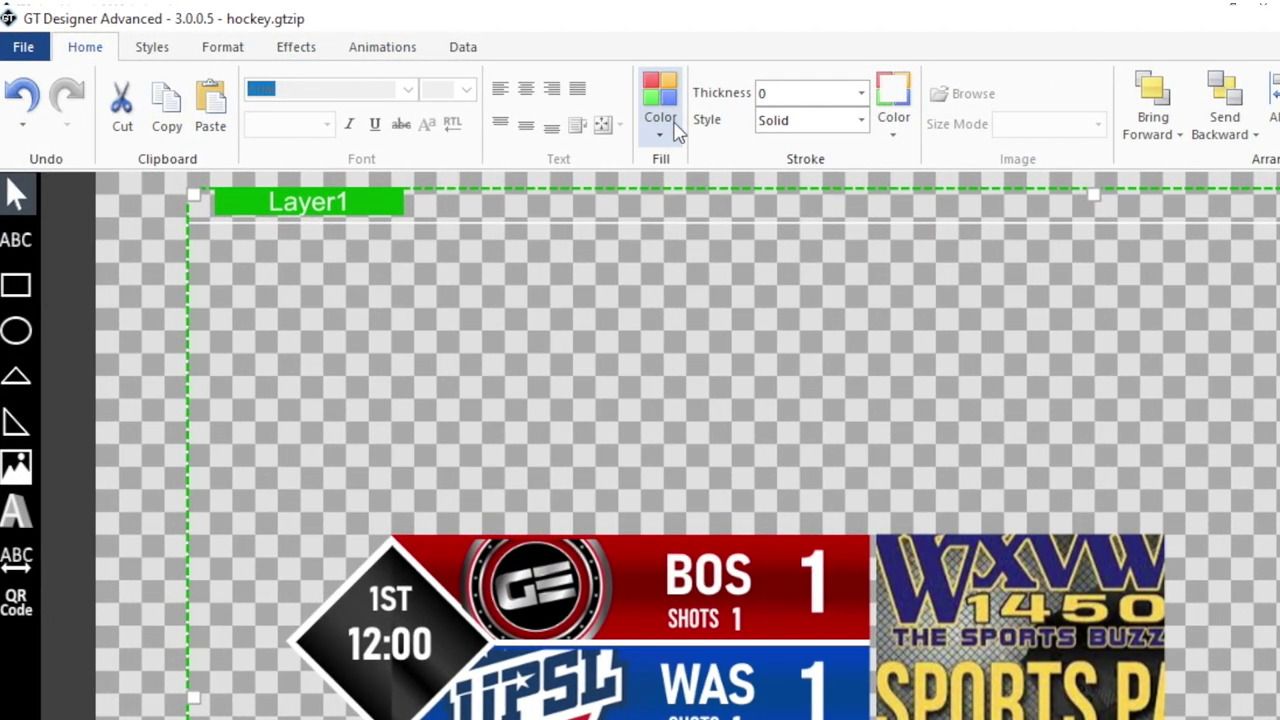
click(660, 112)
click(745, 380)
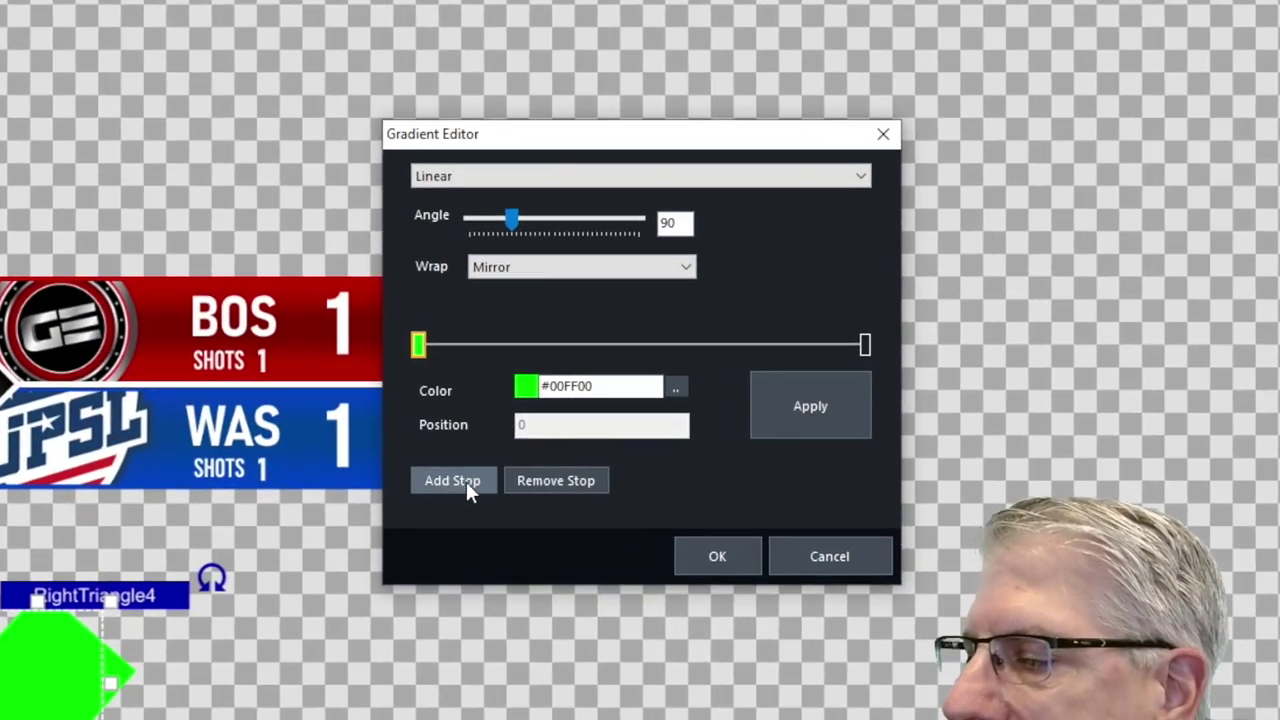
click(466, 481)
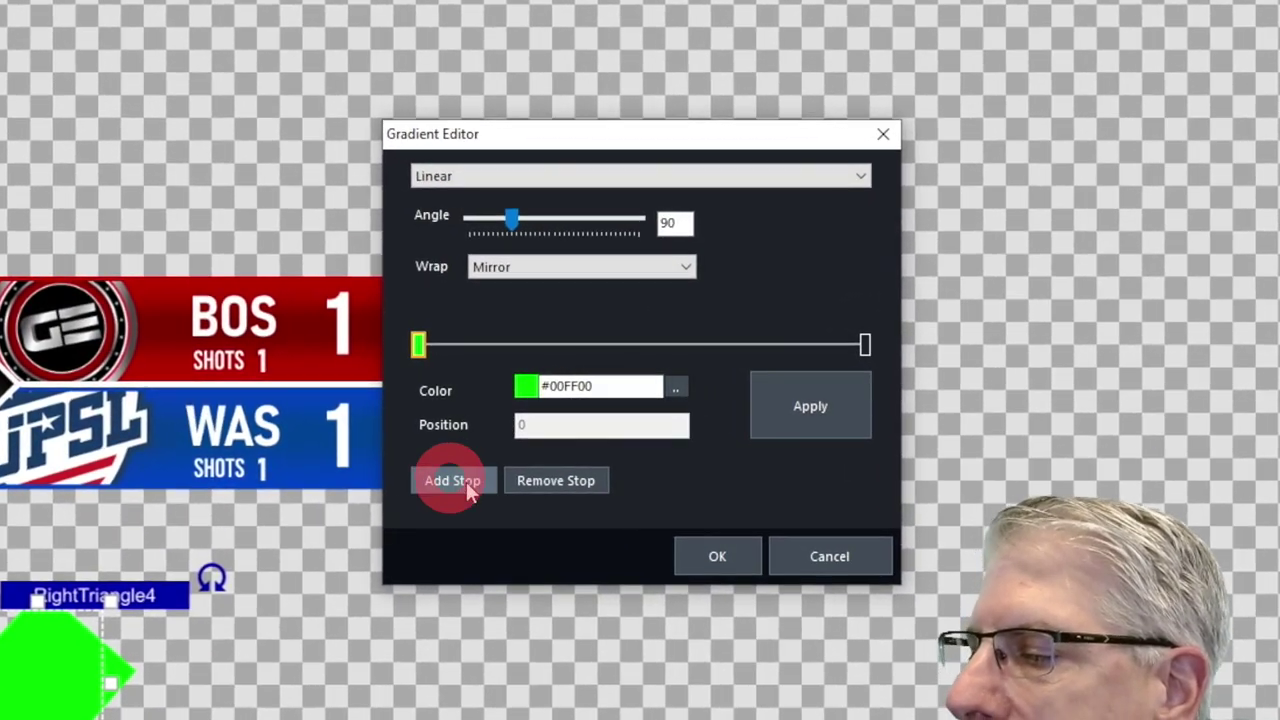
click(466, 481)
click(466, 481)
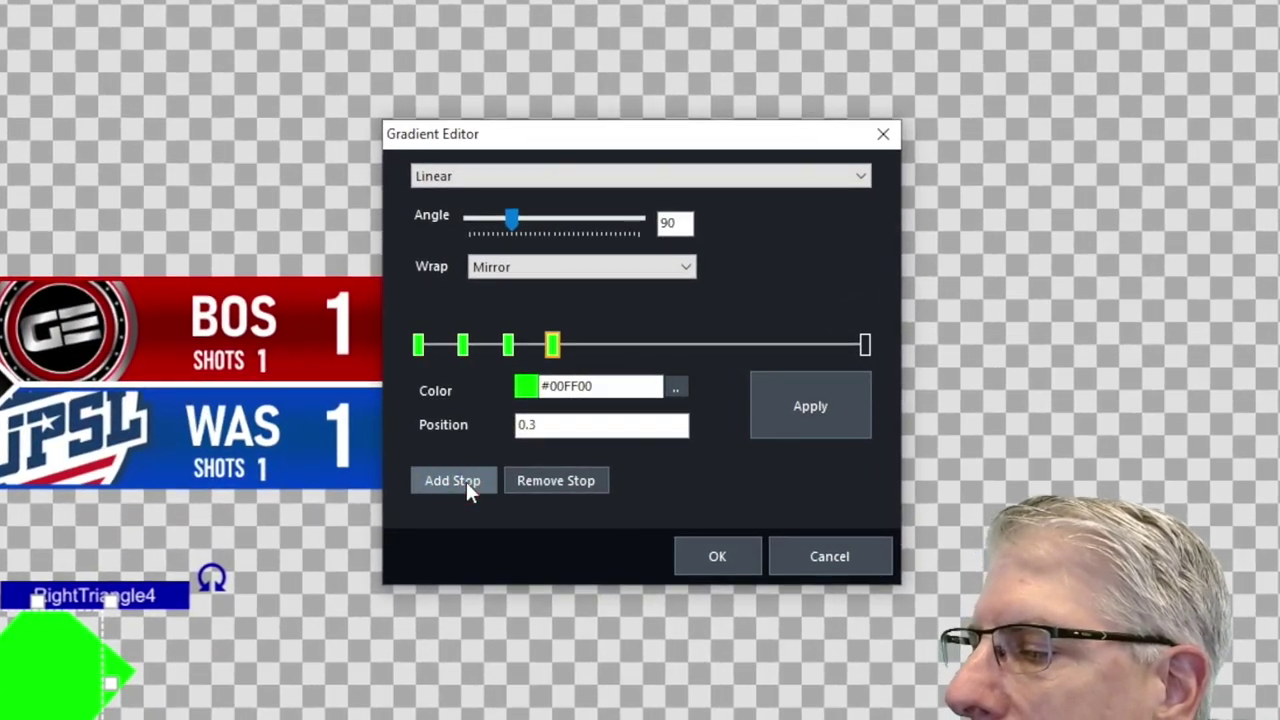
click(466, 481)
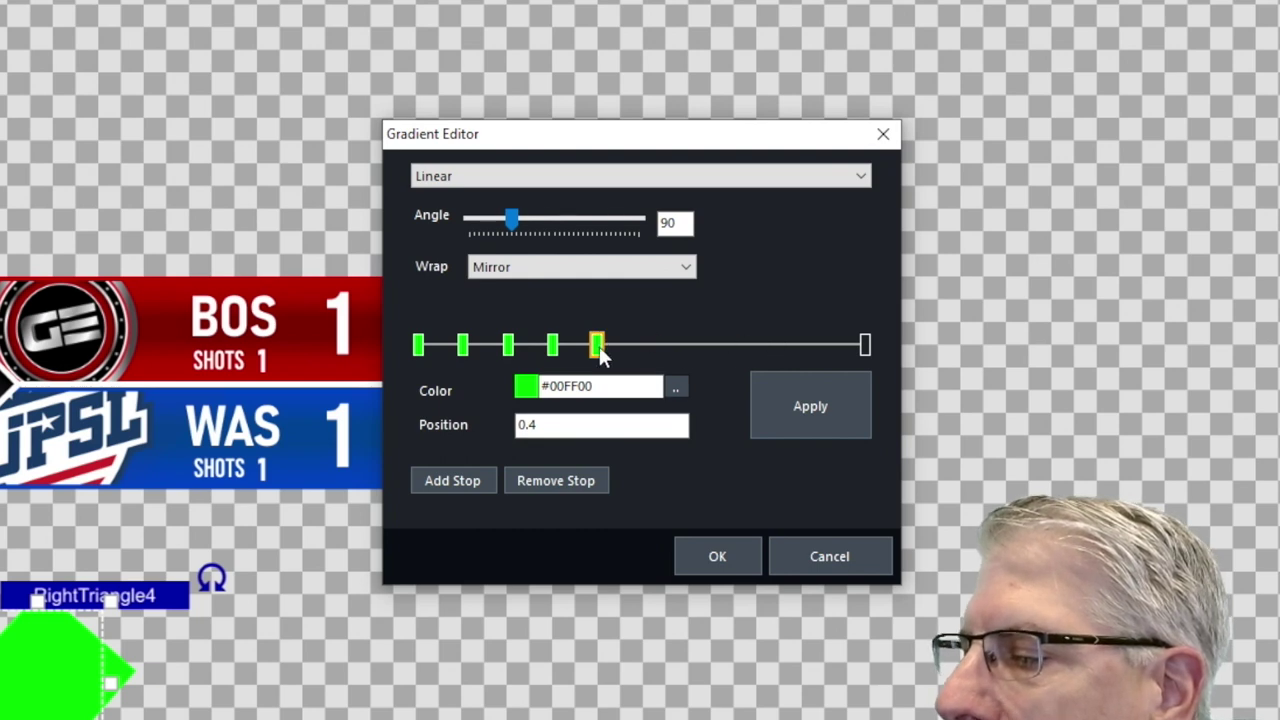
- Spread the four added stops roughly evenly along the gradient between the two end stops, starting at about 0.2
drag(600, 350, 777, 350)
drag(552, 346, 688, 346)
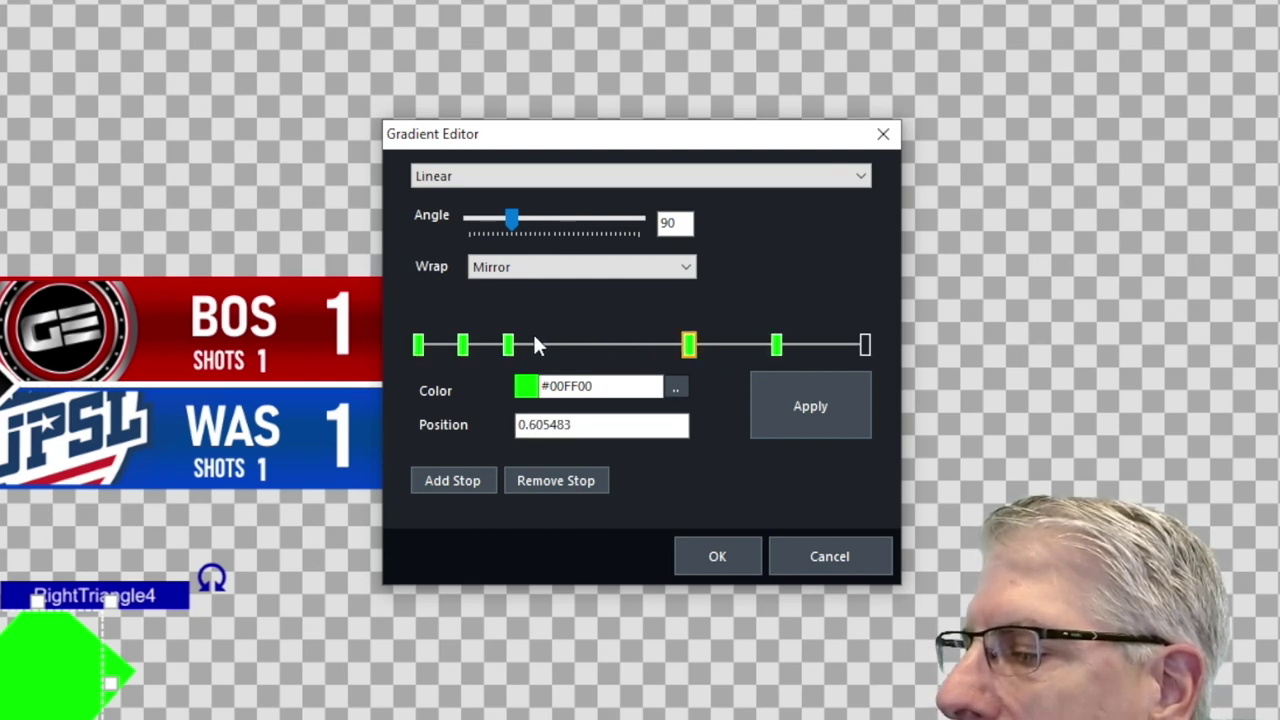
drag(508, 346, 587, 346)
drag(462, 346, 506, 346)
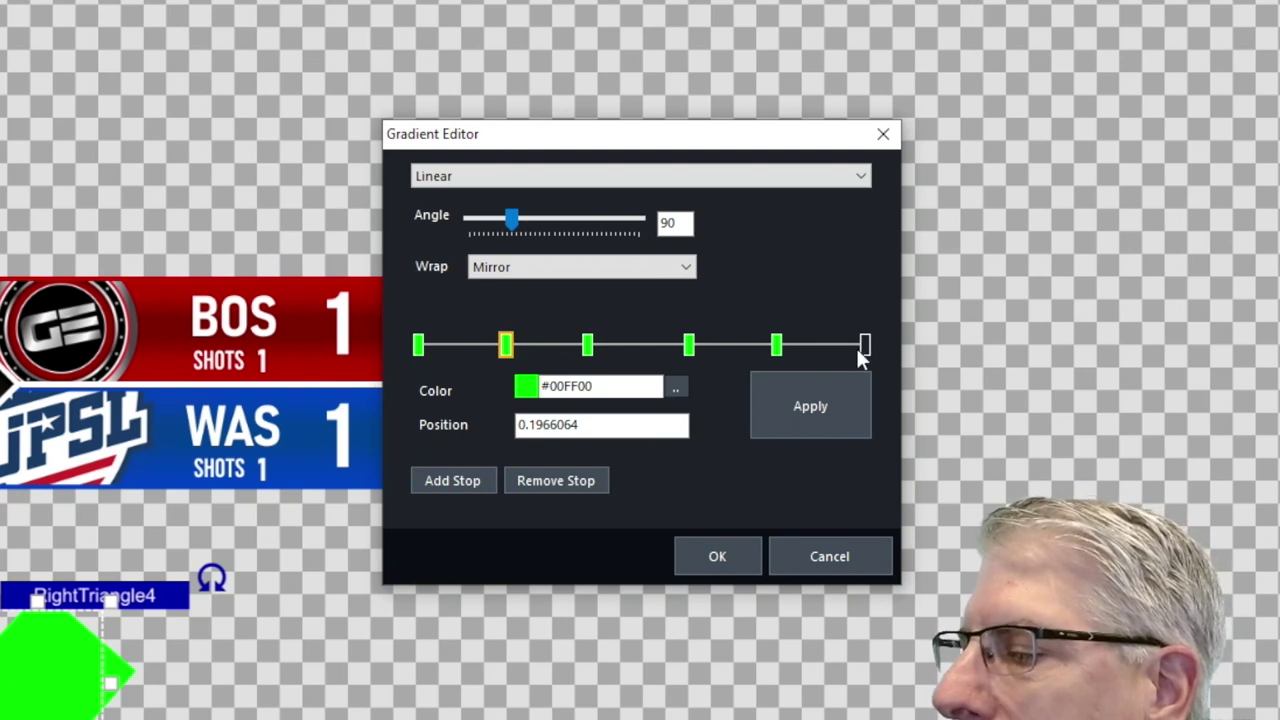
- Set both end stops of the gradient to black
click(419, 346)
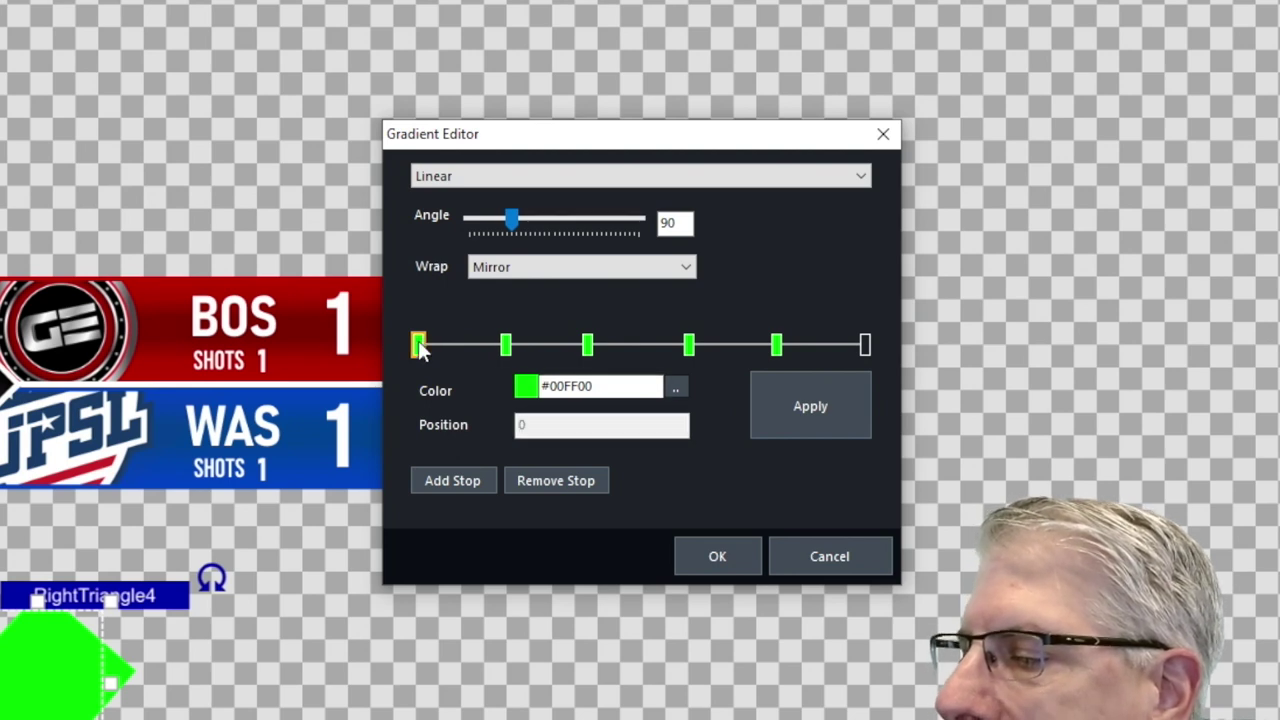
click(676, 389)
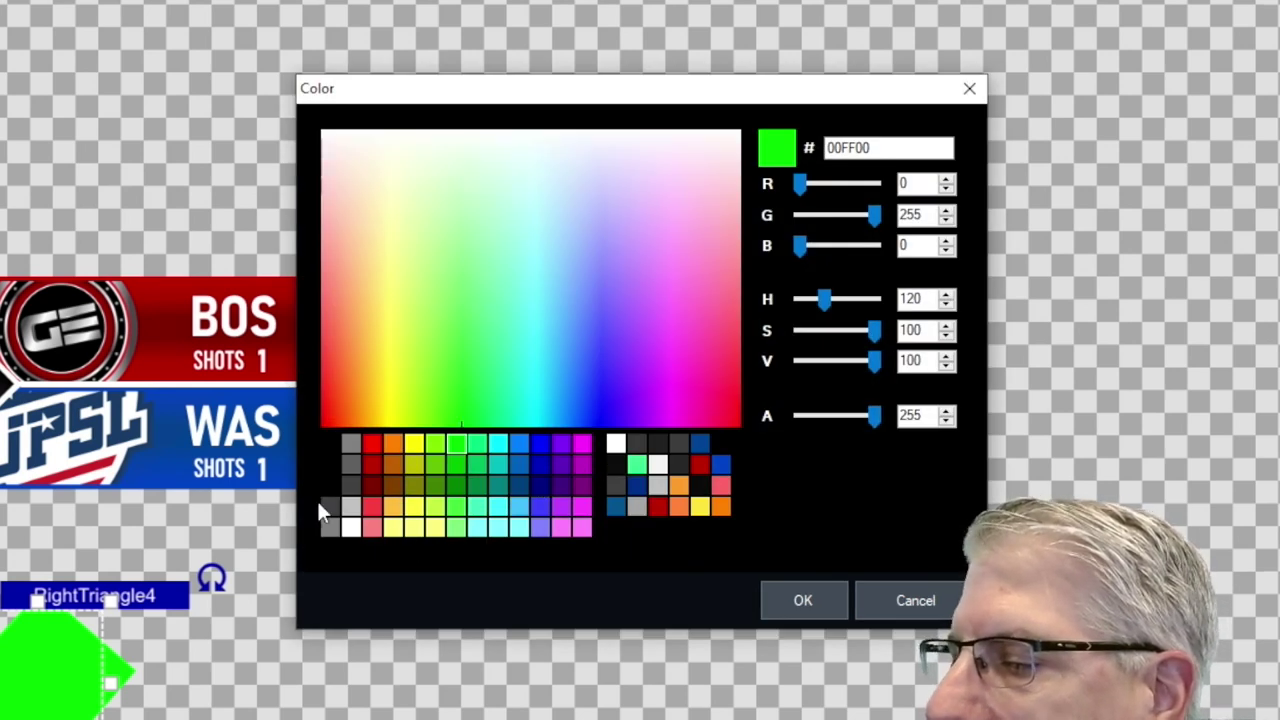
click(325, 507)
click(803, 600)
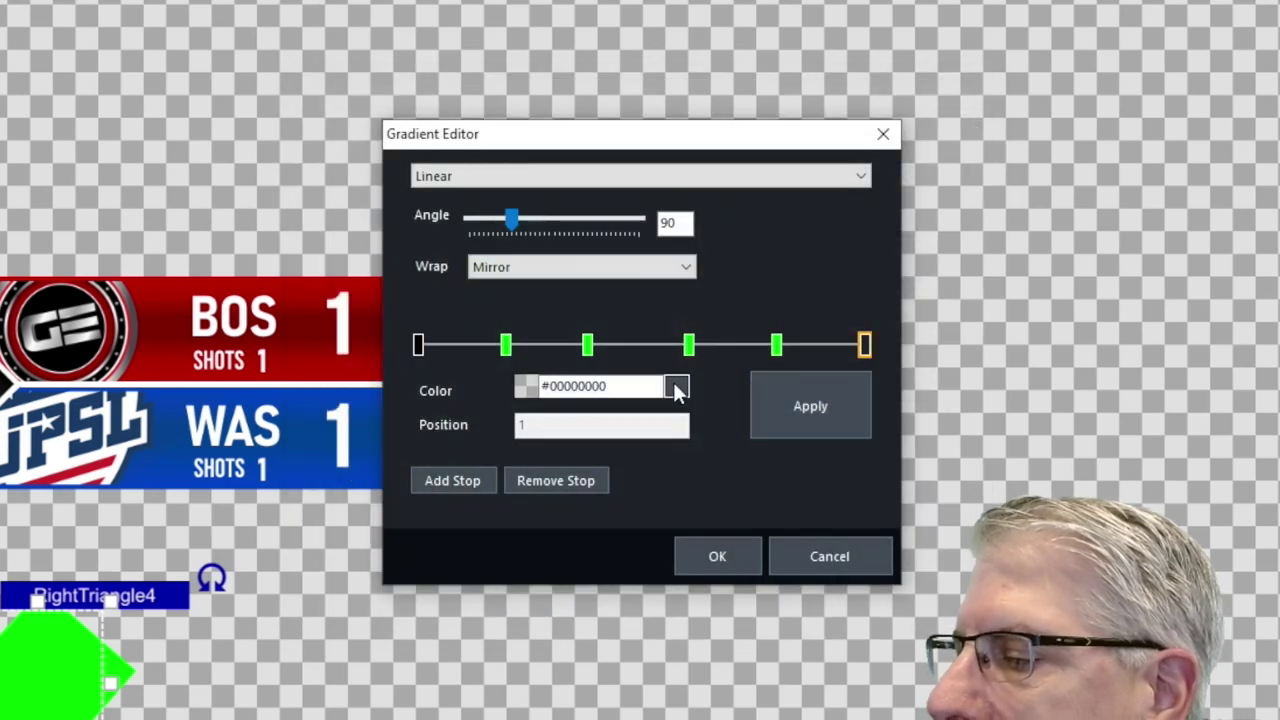
click(676, 388)
click(331, 480)
click(808, 598)
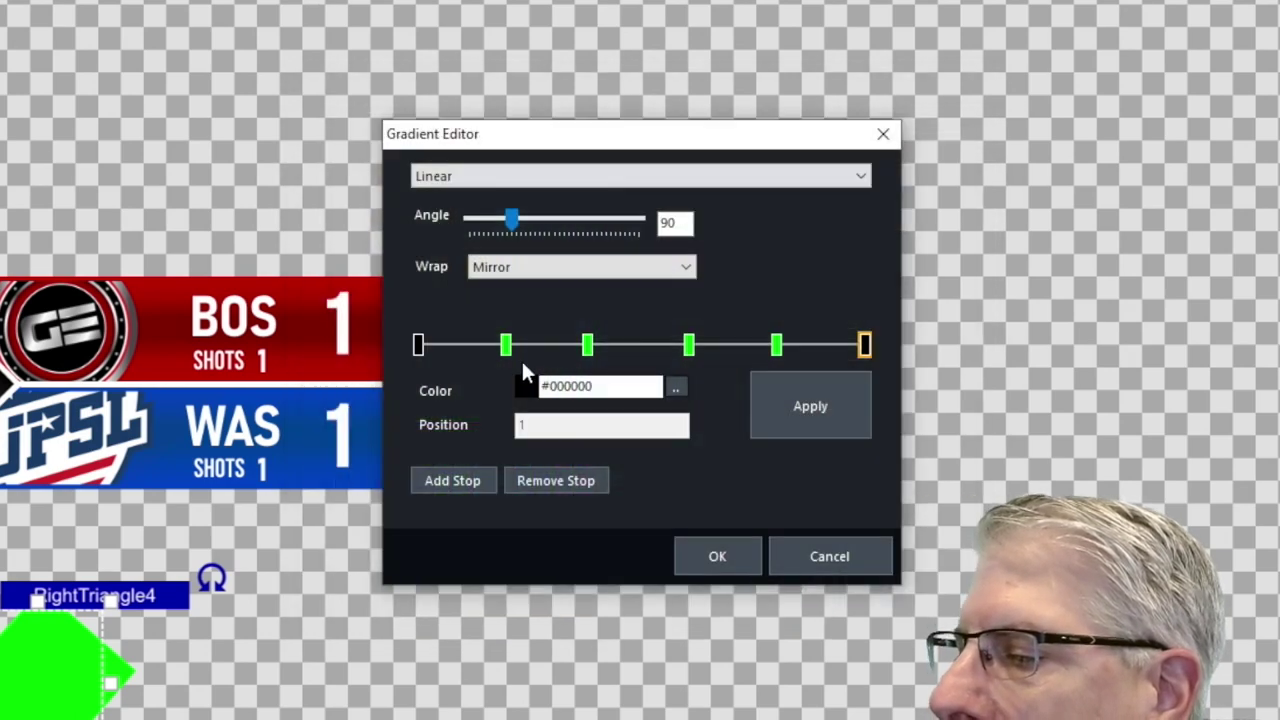
- Color the second gradient stop a near-black blue, 000010, and copy its hex code
click(505, 345)
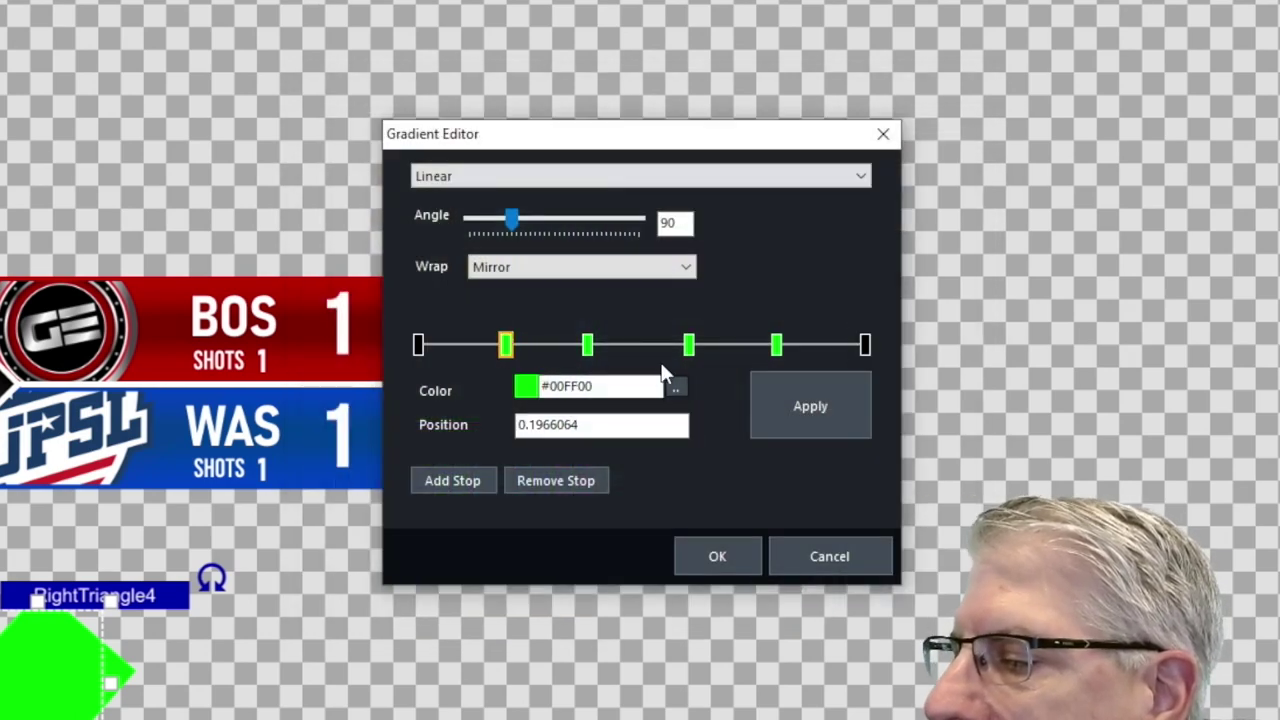
click(677, 388)
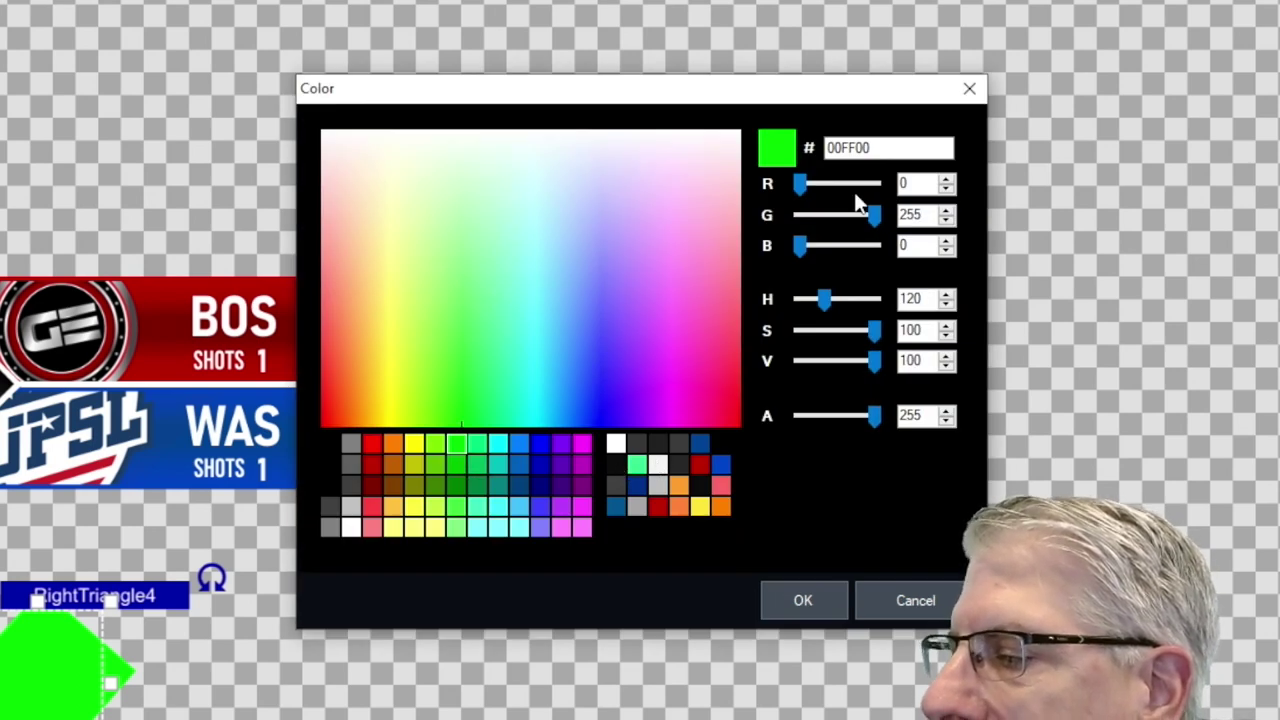
click(331, 486)
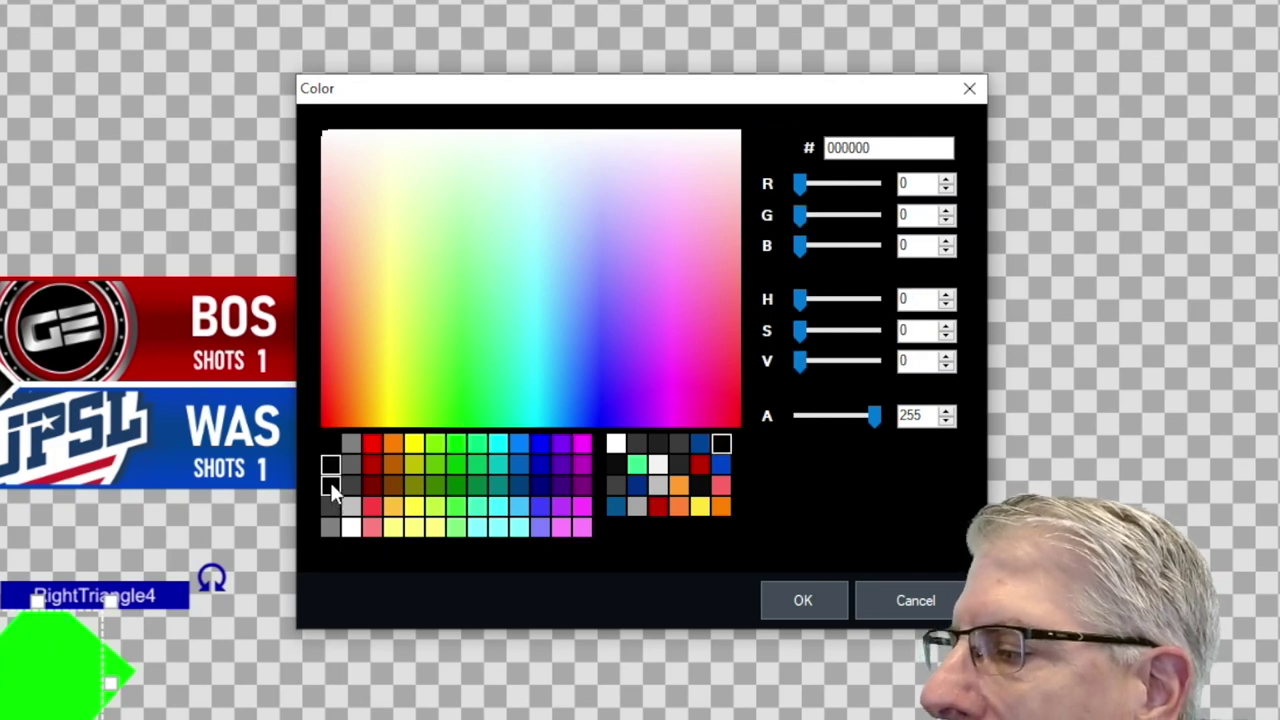
click(806, 250)
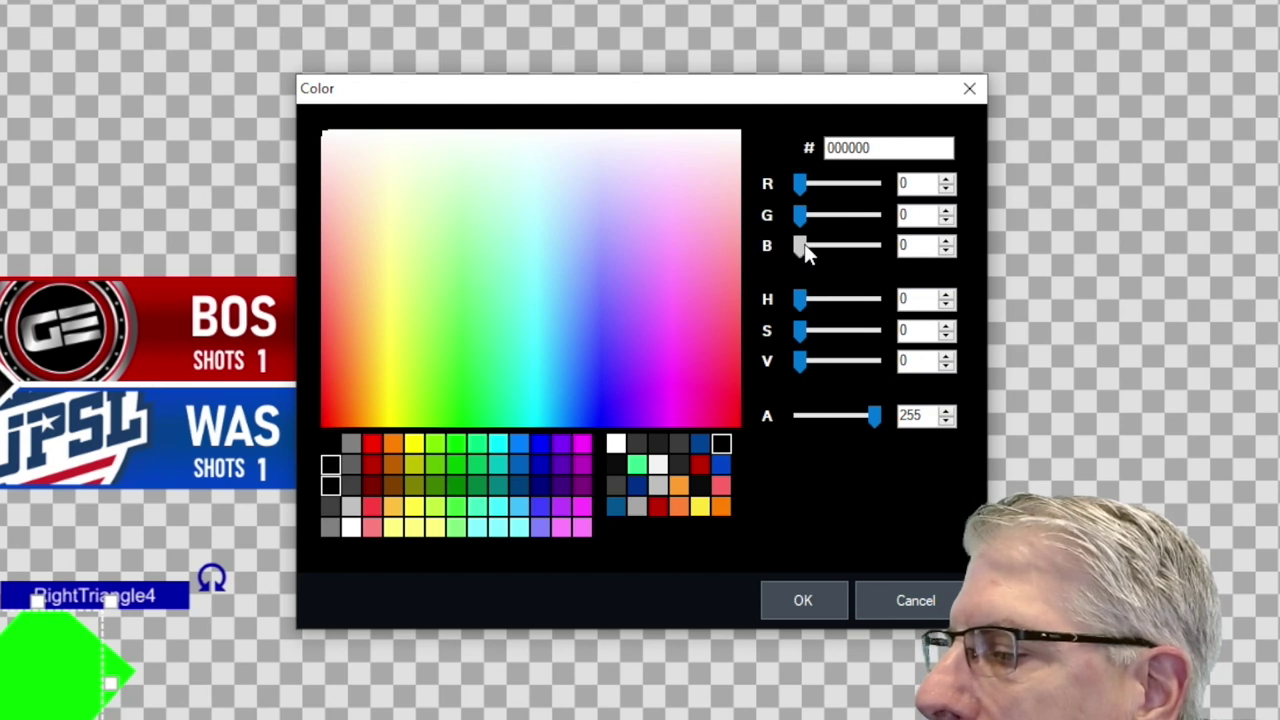
drag(804, 245, 810, 245)
mouse_move(814, 250)
mouse_down()
mouse_move(830, 250)
mouse_move(812, 250)
mouse_up()
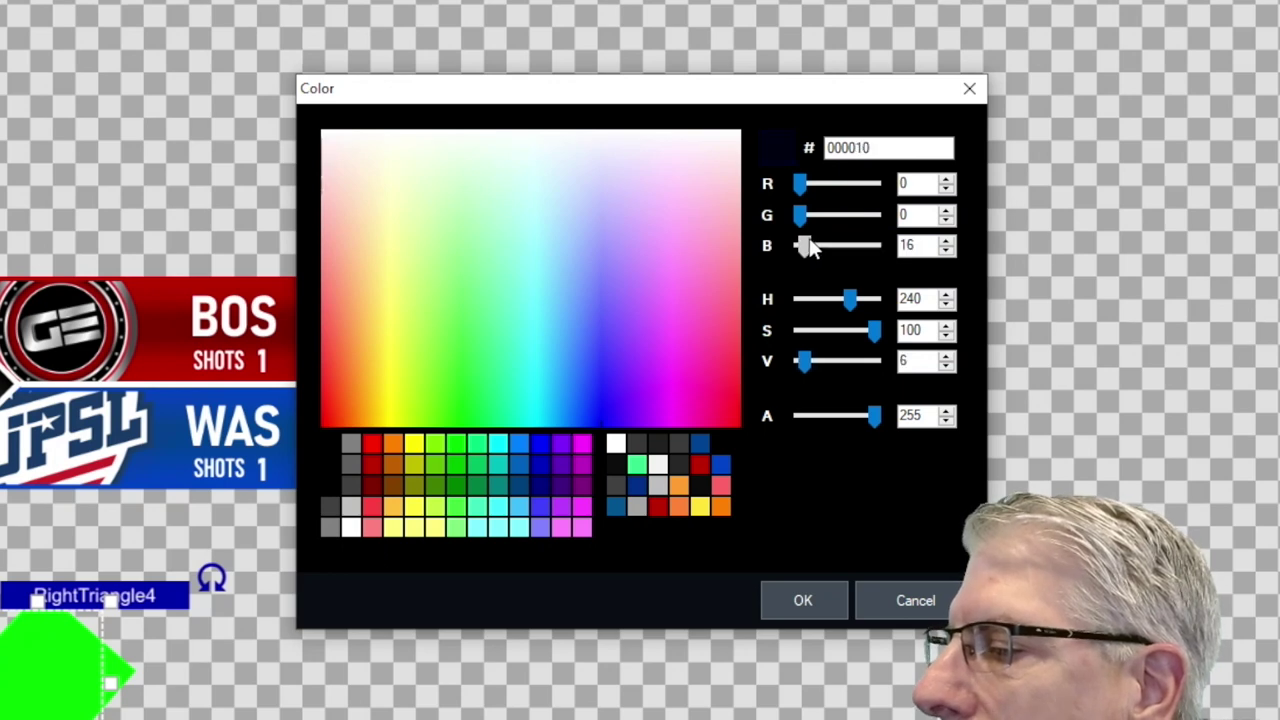
double_click(850, 147)
right_click(830, 142)
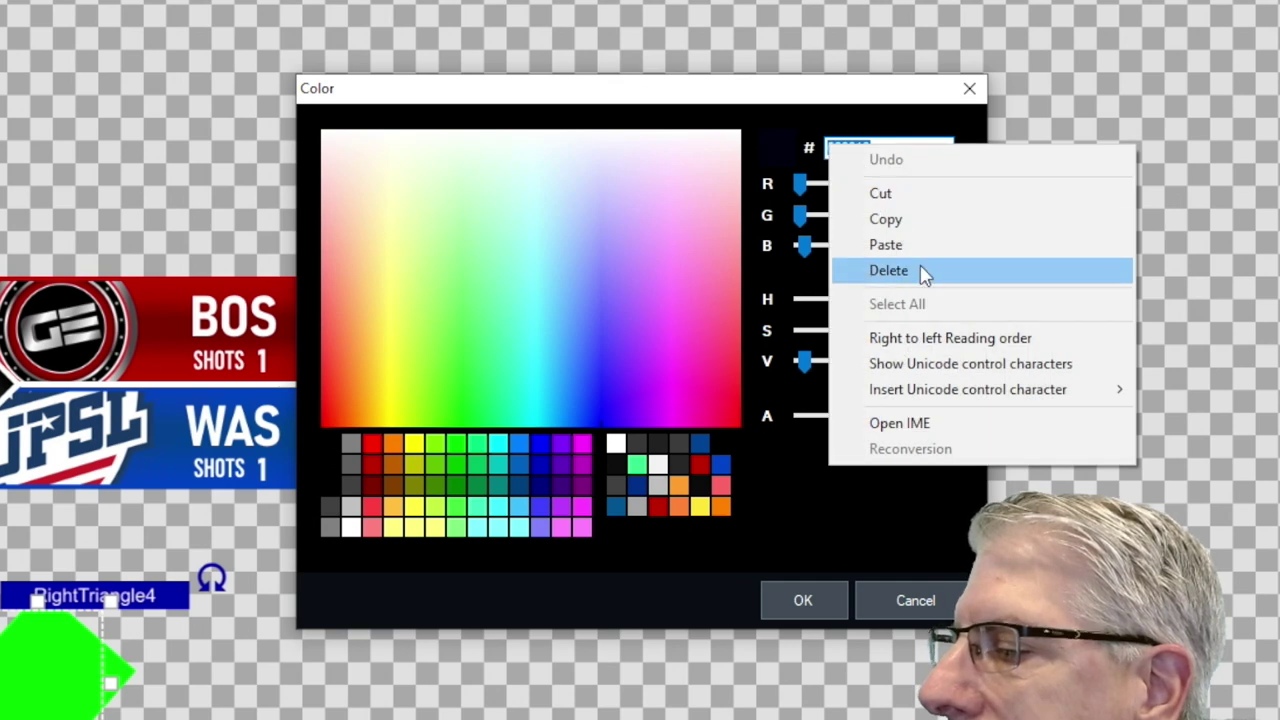
click(886, 219)
click(811, 598)
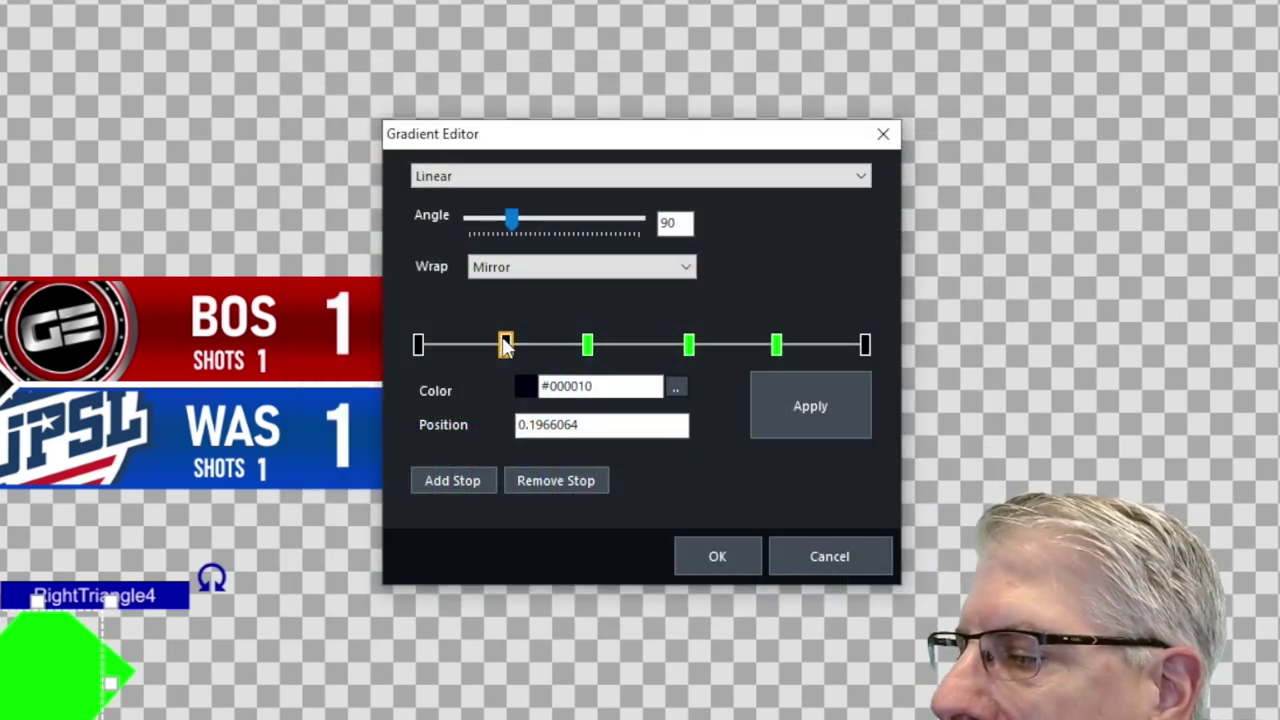
- Replace the second stop's color code in the gradient editor with the copied value 000010
drag(600, 386, 448, 374)
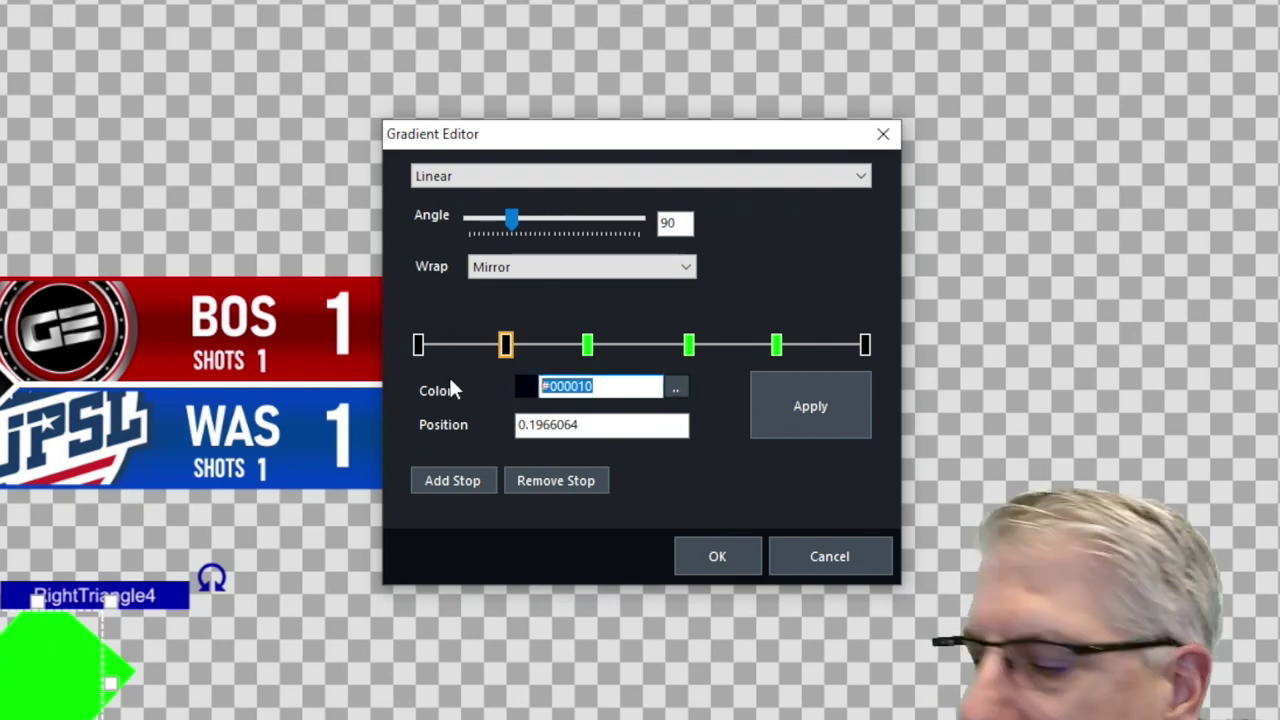
key(Delete)
right_click(586, 390)
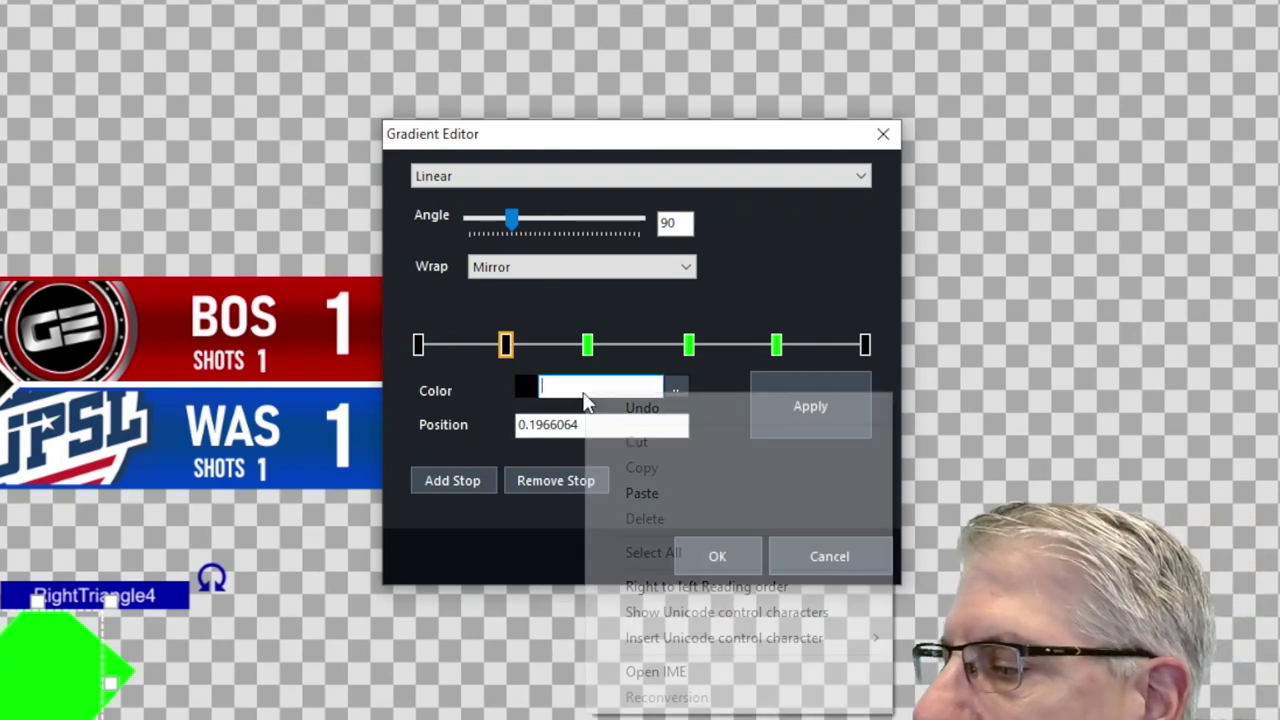
click(643, 493)
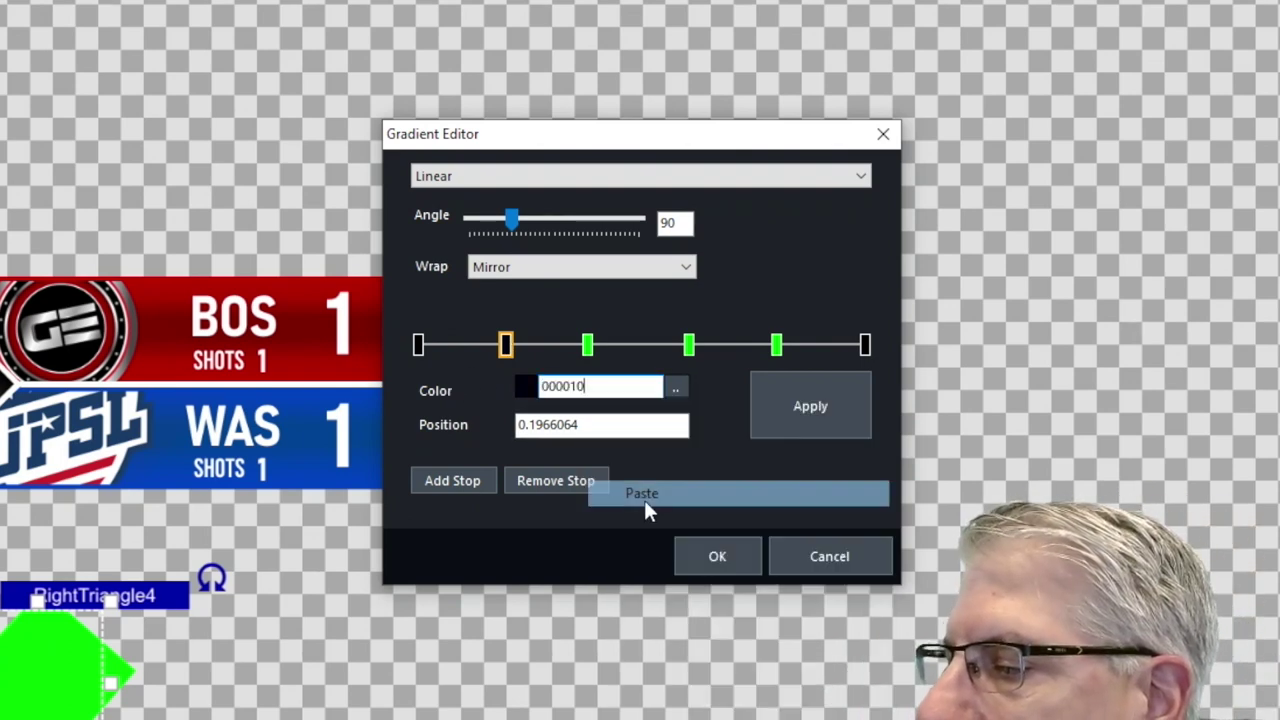
- Replace the fifth gradient stop's color code with the copied near-black blue 000010
click(777, 346)
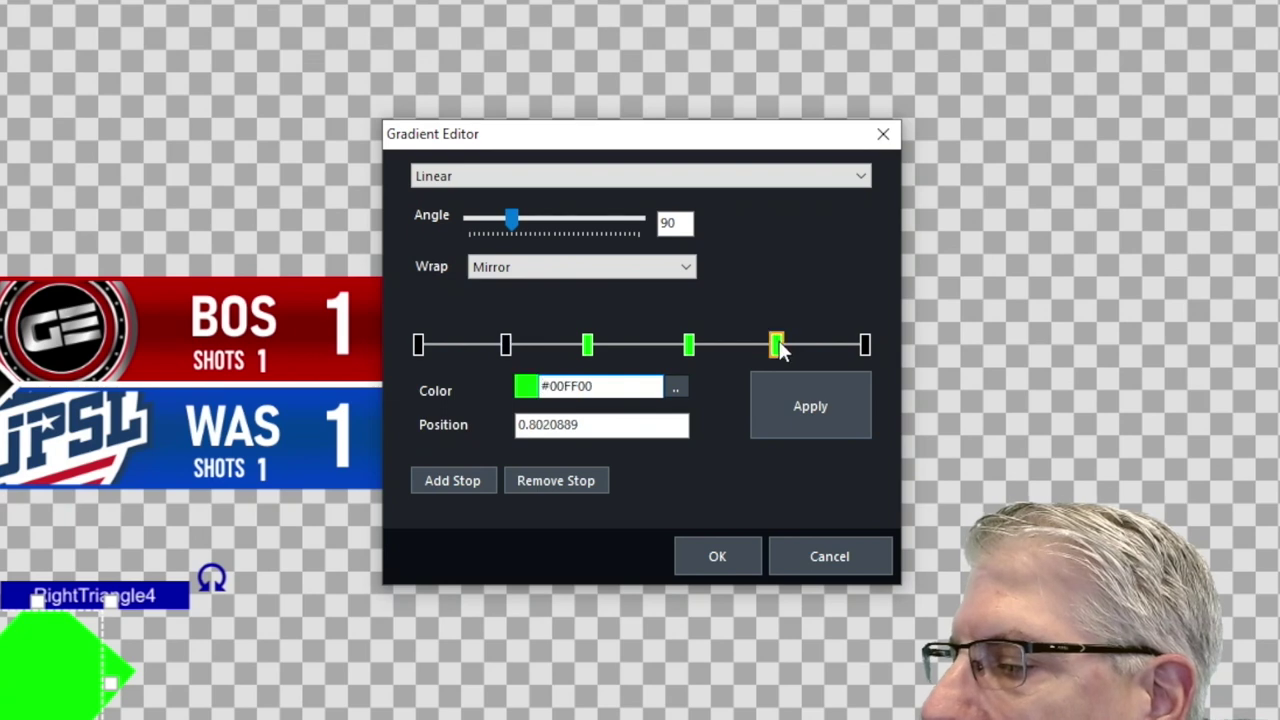
double_click(585, 388)
key(Delete)
right_click(582, 390)
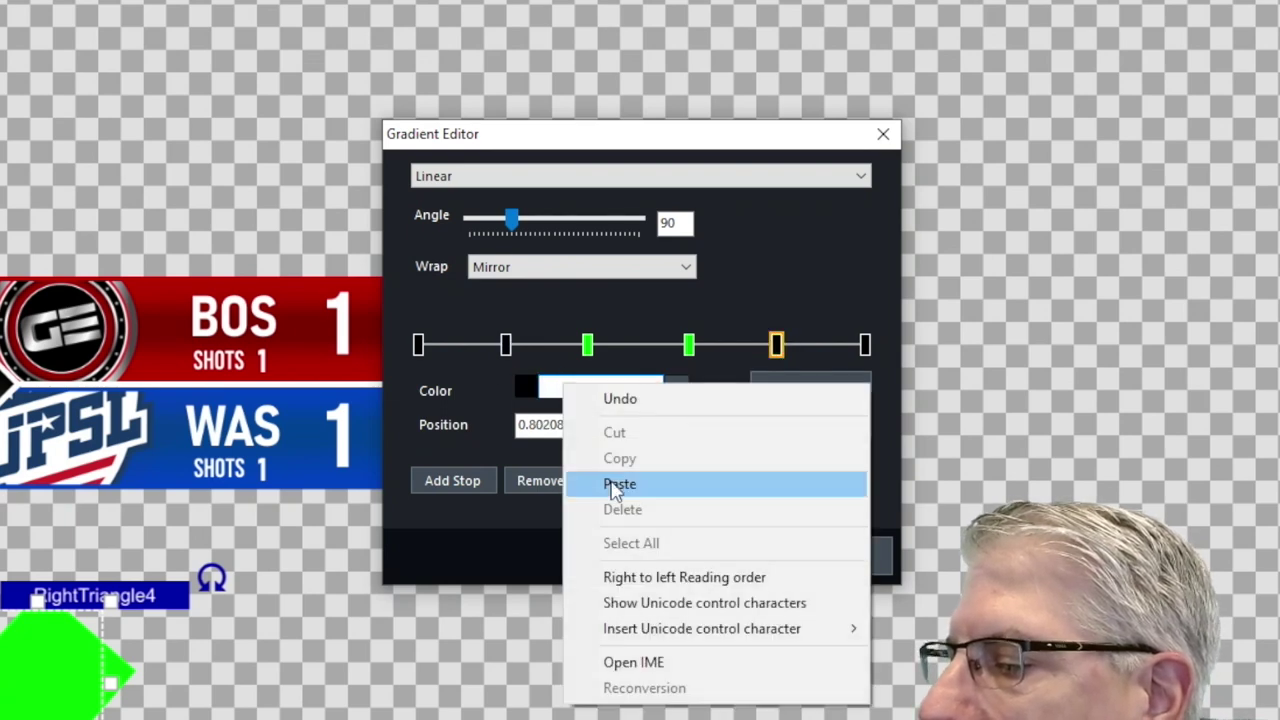
click(640, 487)
- Color the third gradient stop dark blue, 000050, by starting from black and raising its blue value to 80
click(587, 345)
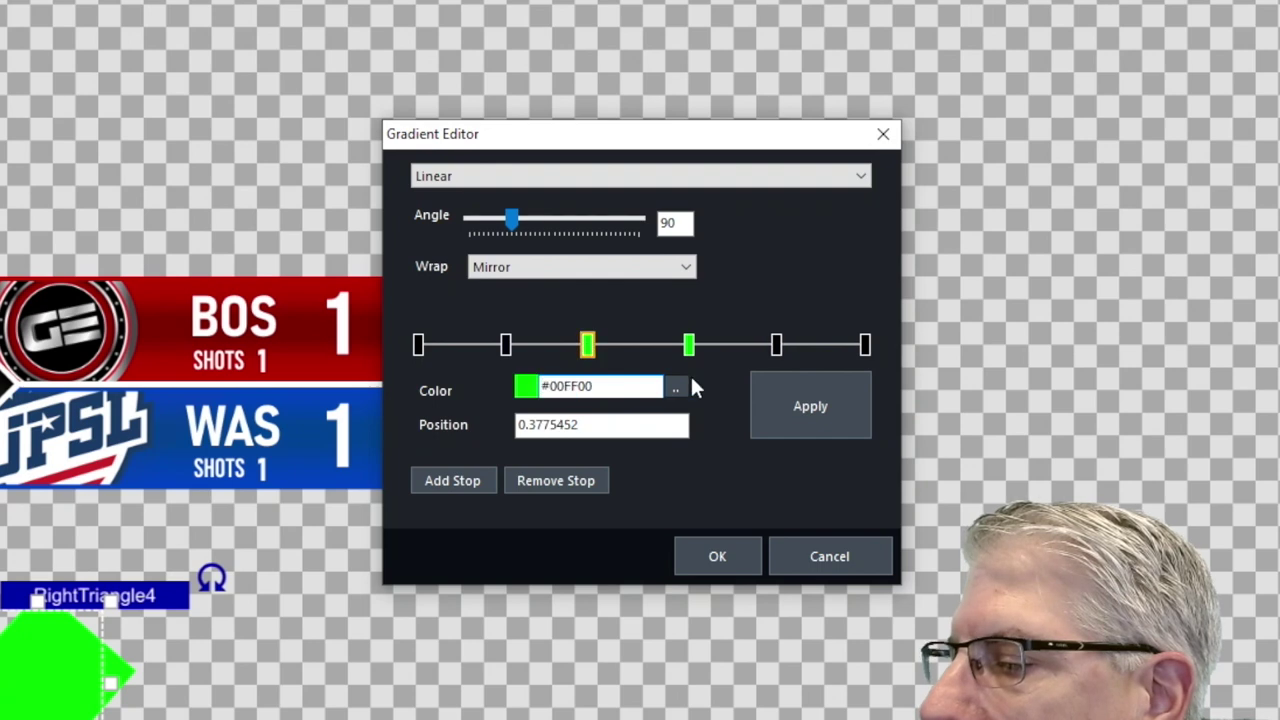
click(676, 388)
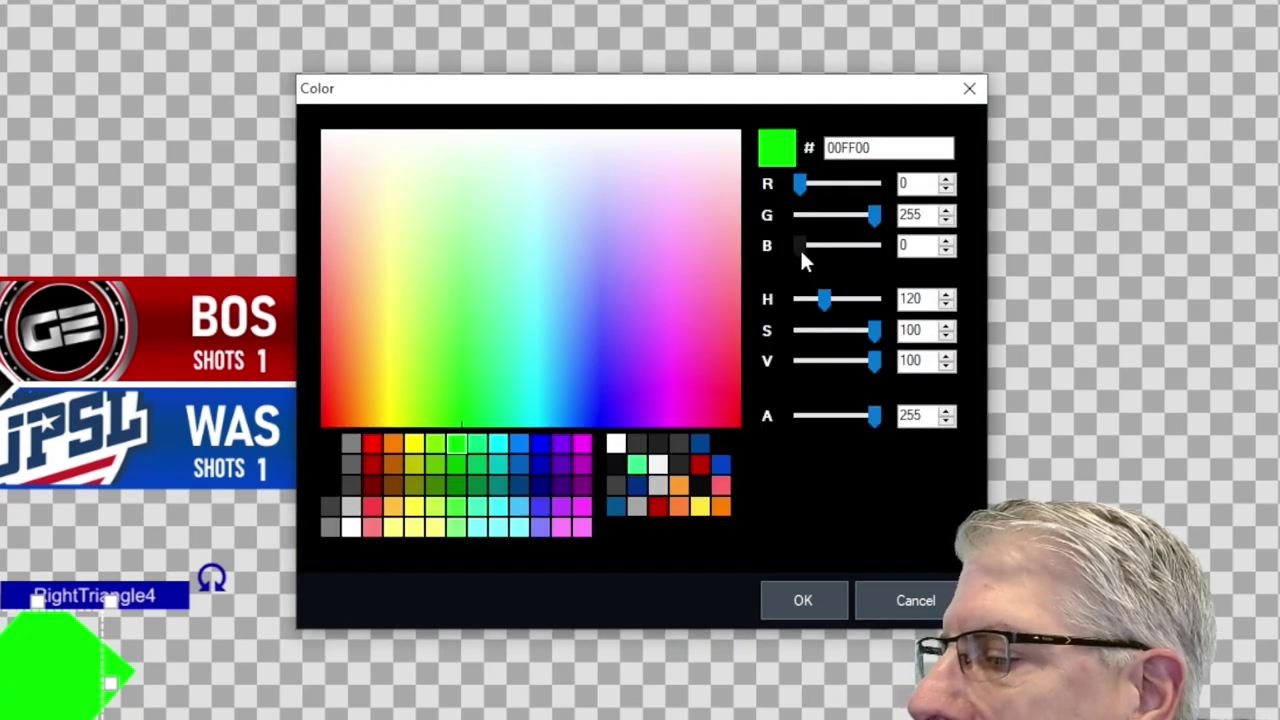
mouse_move(801, 254)
mouse_down()
mouse_move(823, 251)
mouse_move(800, 255)
mouse_up()
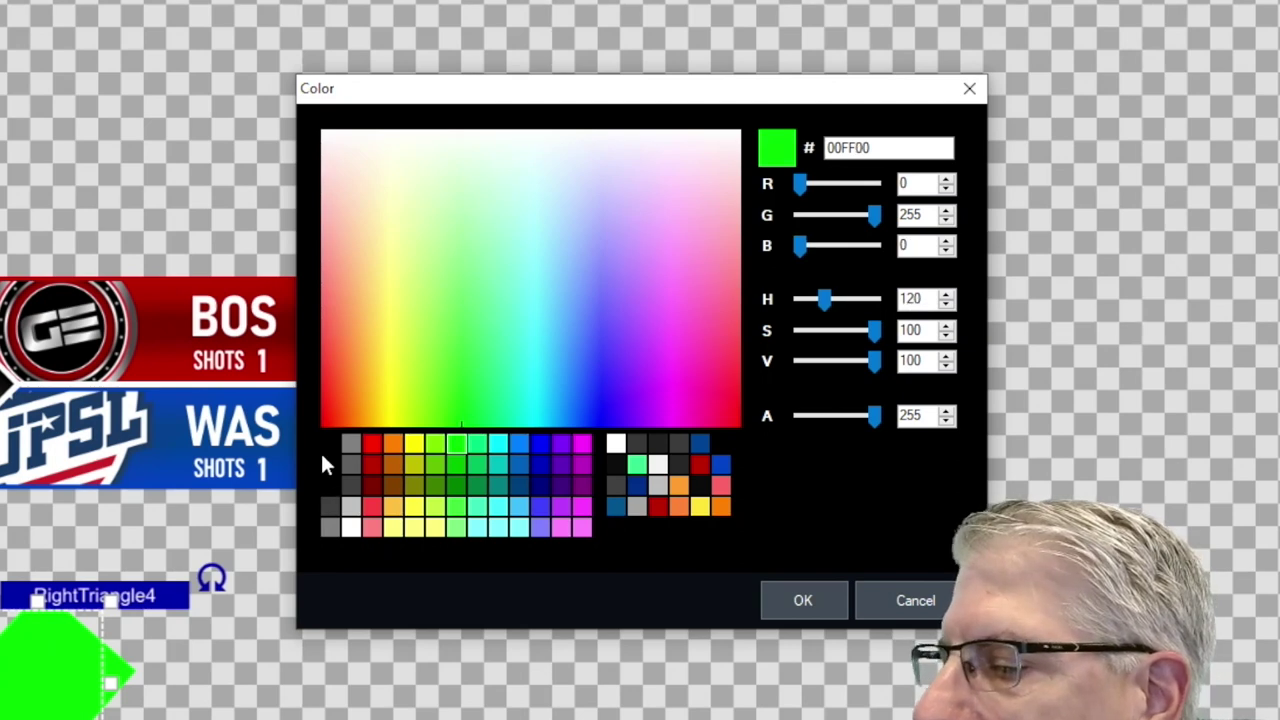
click(331, 485)
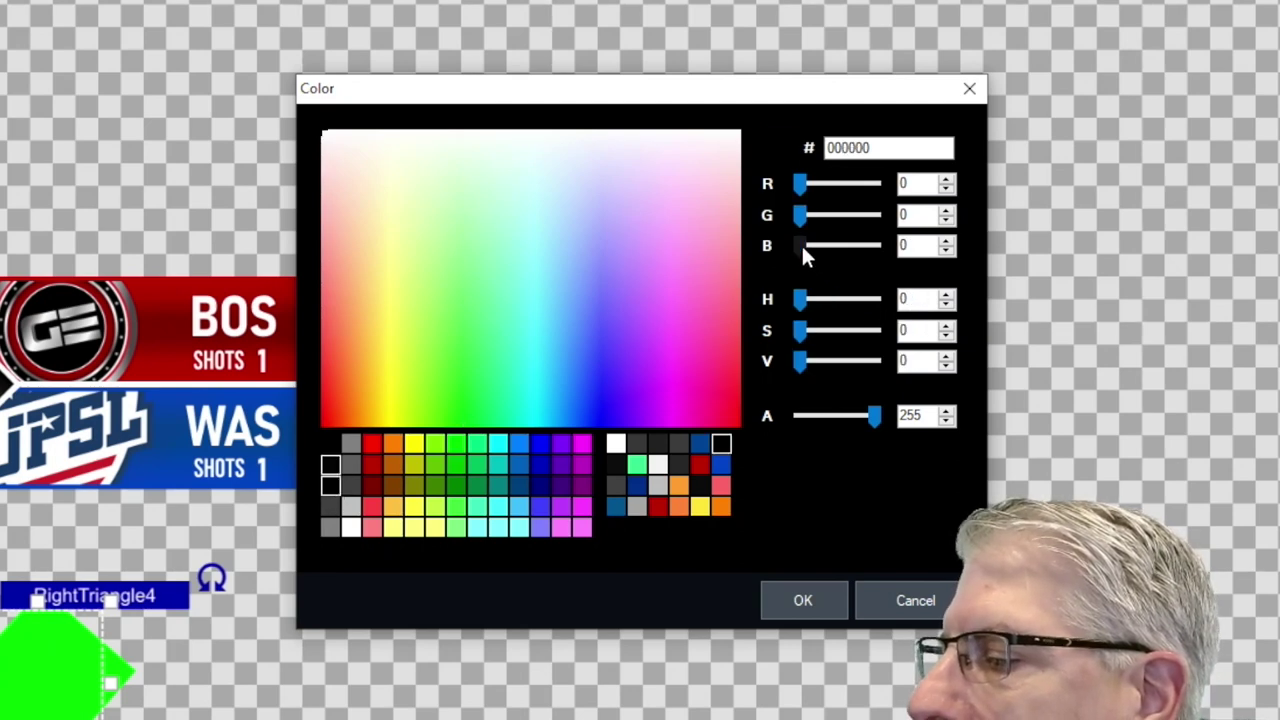
drag(803, 248, 825, 245)
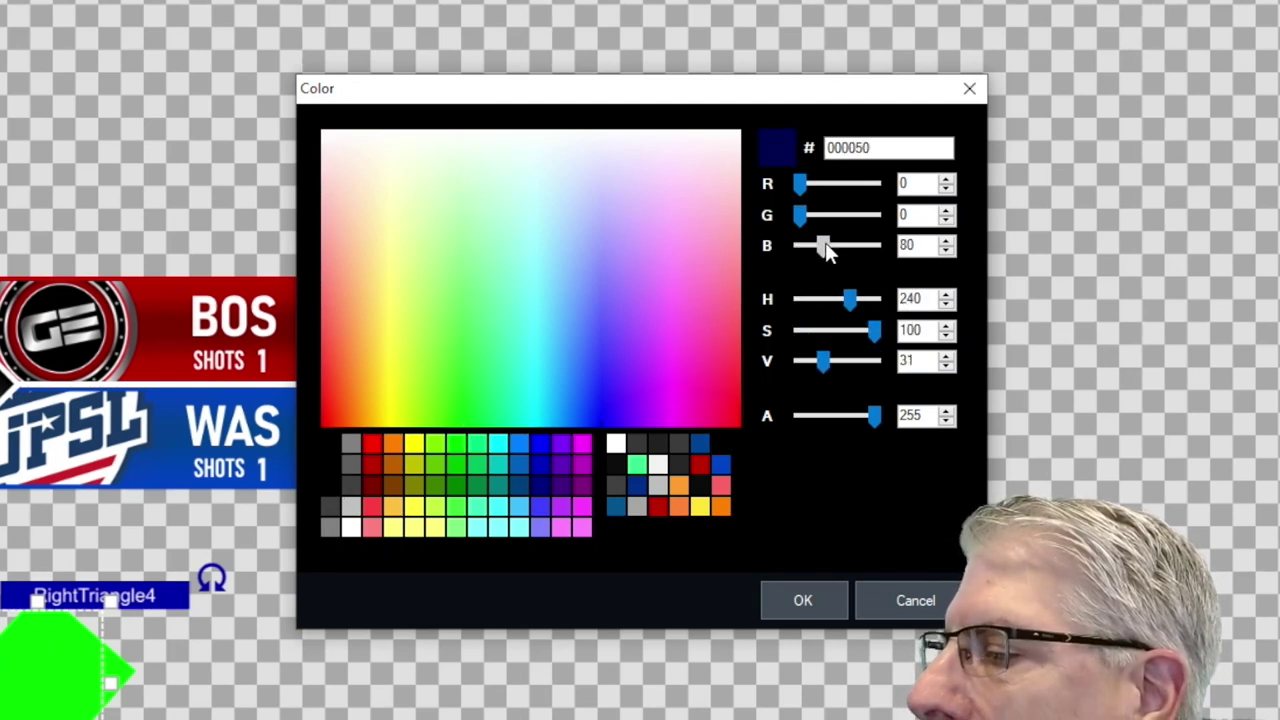
click(803, 600)
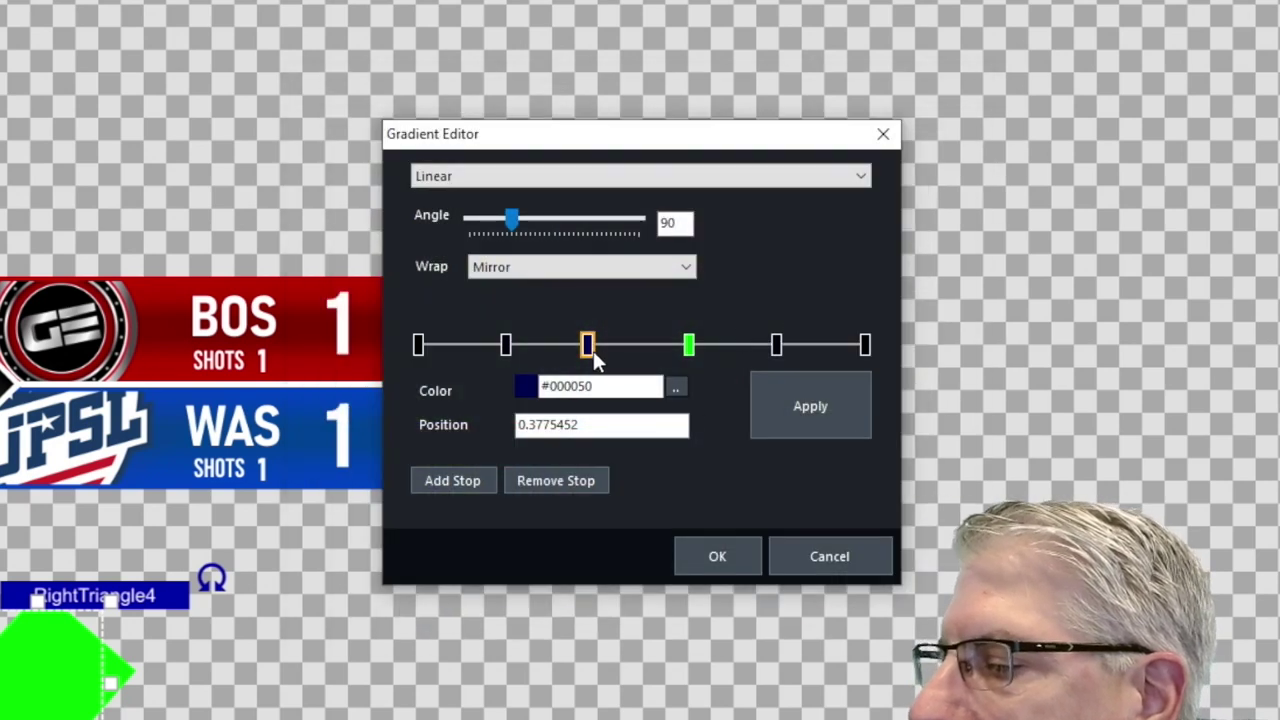
- Copy the third stop's color code #000050 to the fourth stop and accept the gradient for the triangle
drag(660, 386, 505, 385)
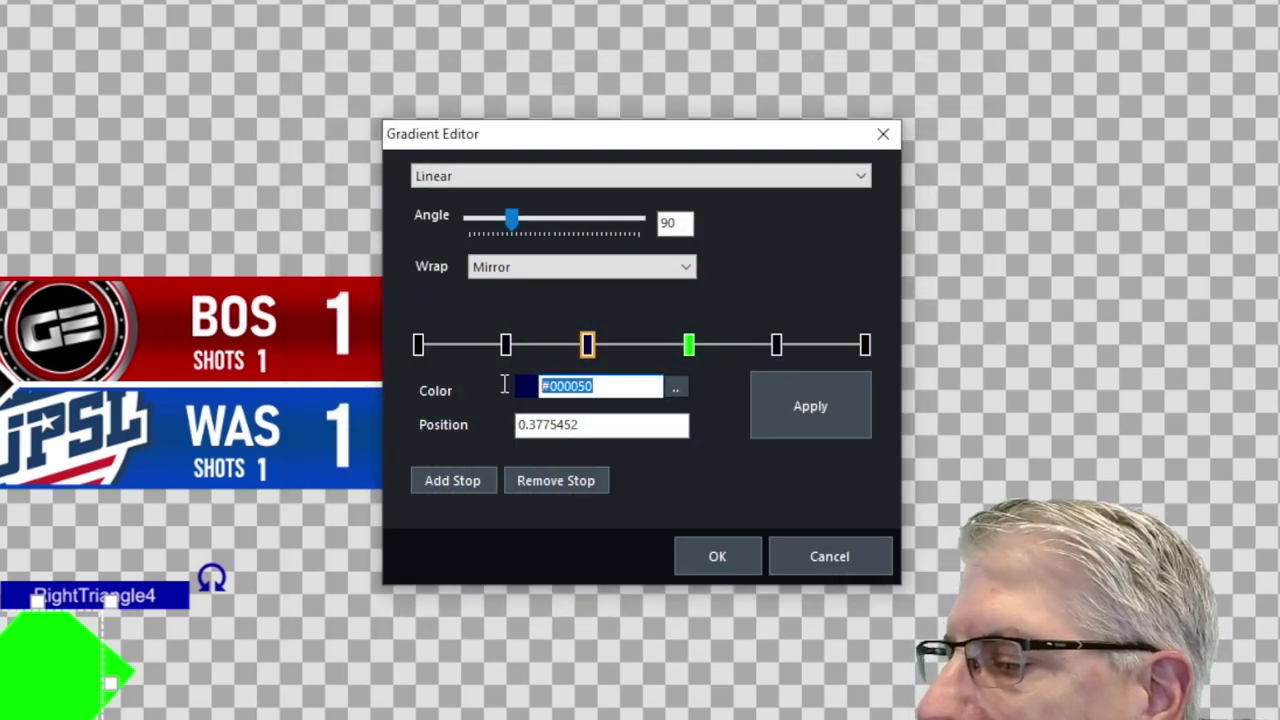
right_click(566, 393)
click(621, 460)
click(688, 345)
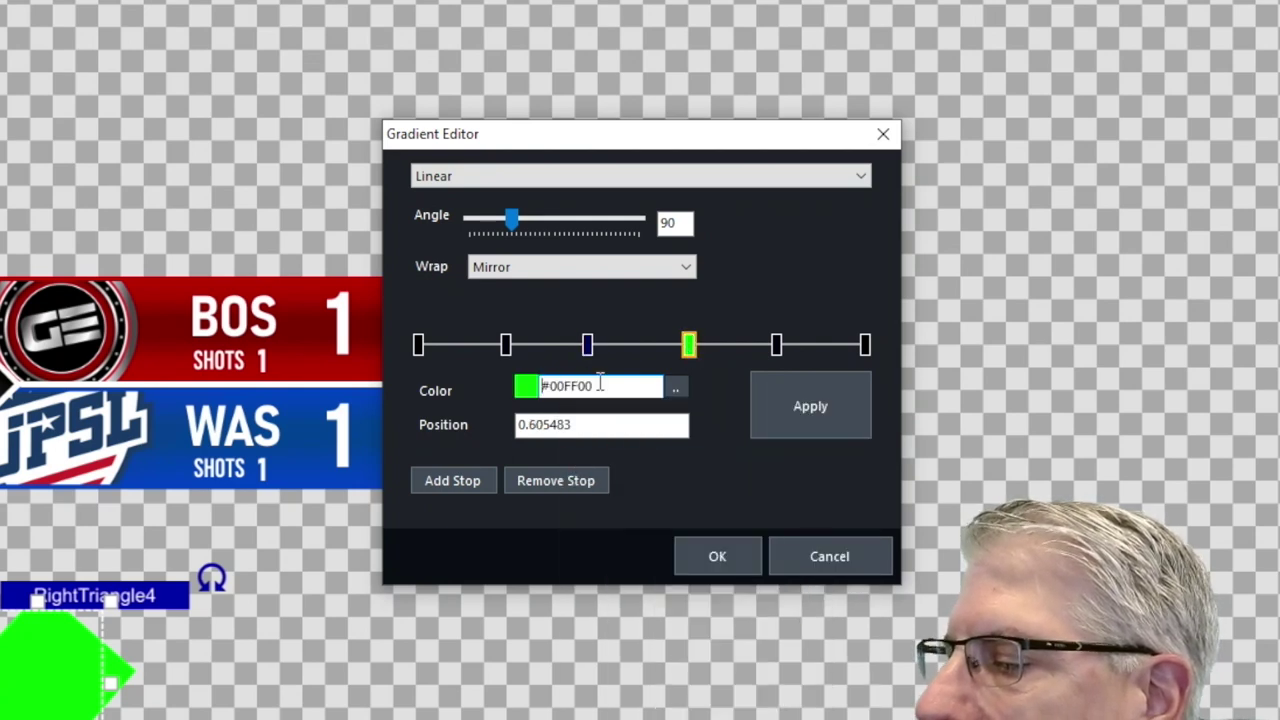
drag(600, 385, 470, 366)
key(BackSpace)
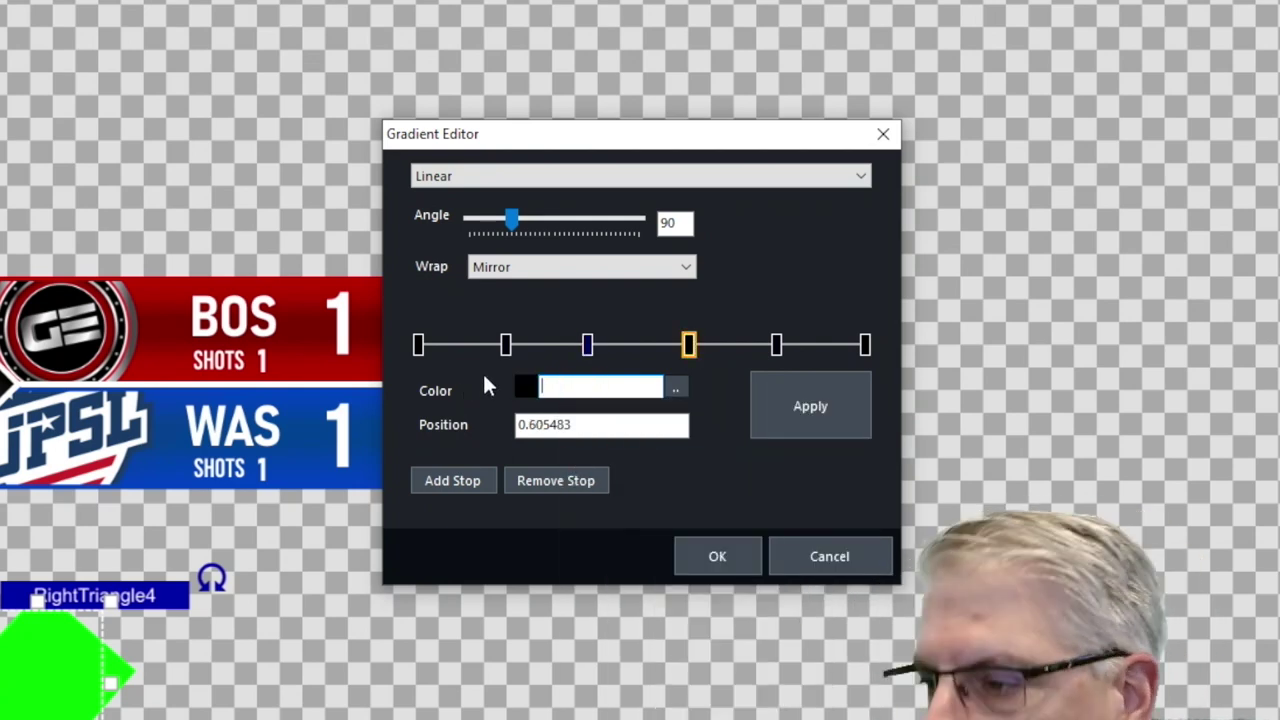
right_click(578, 390)
click(623, 491)
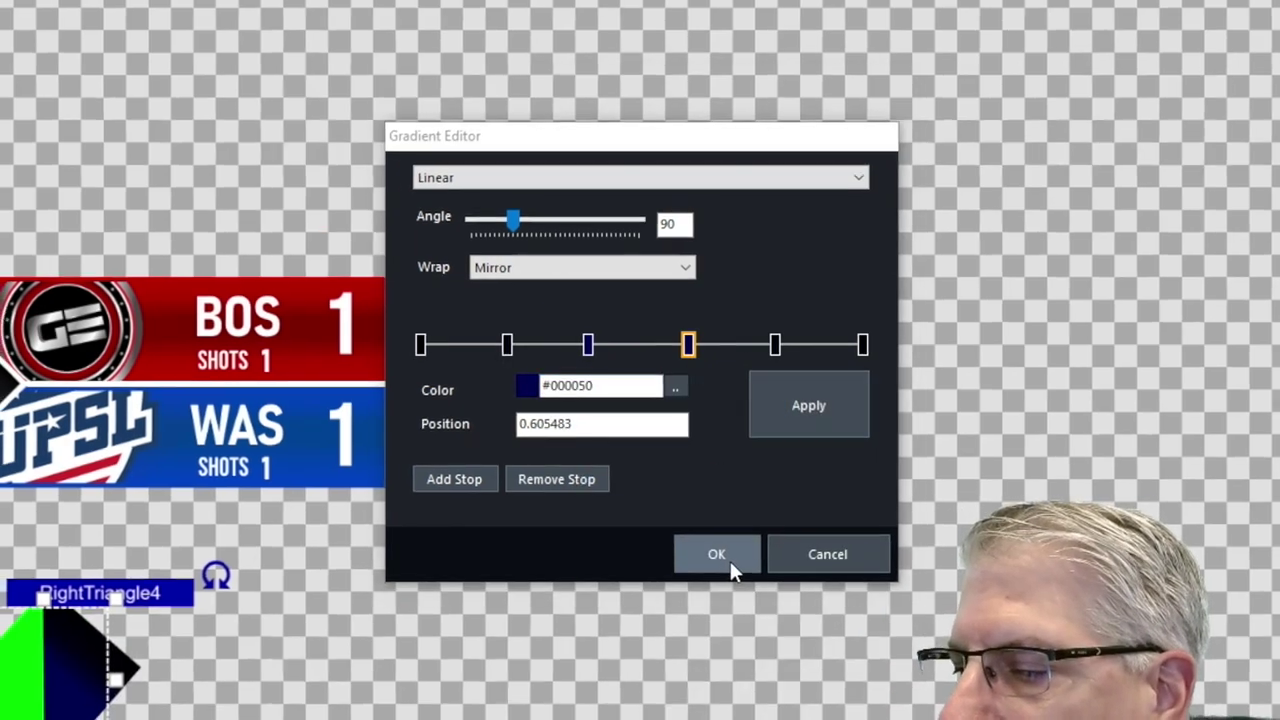
click(731, 563)
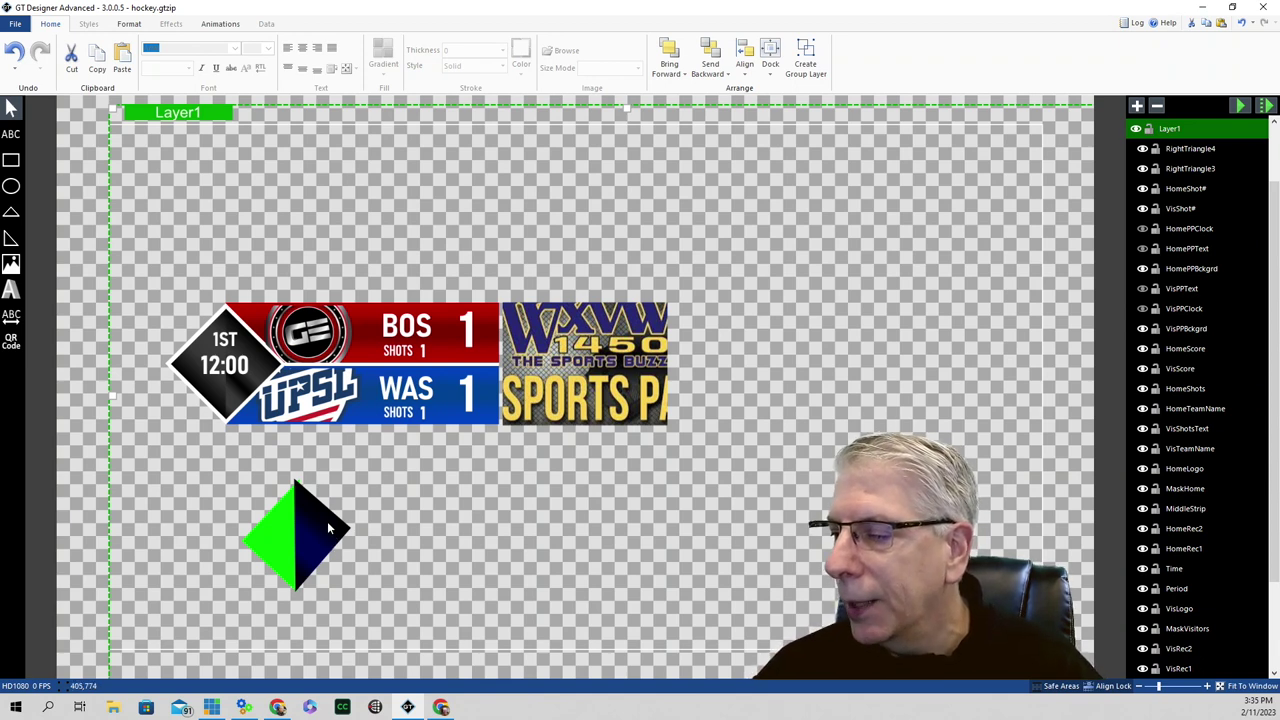
click(279, 524)
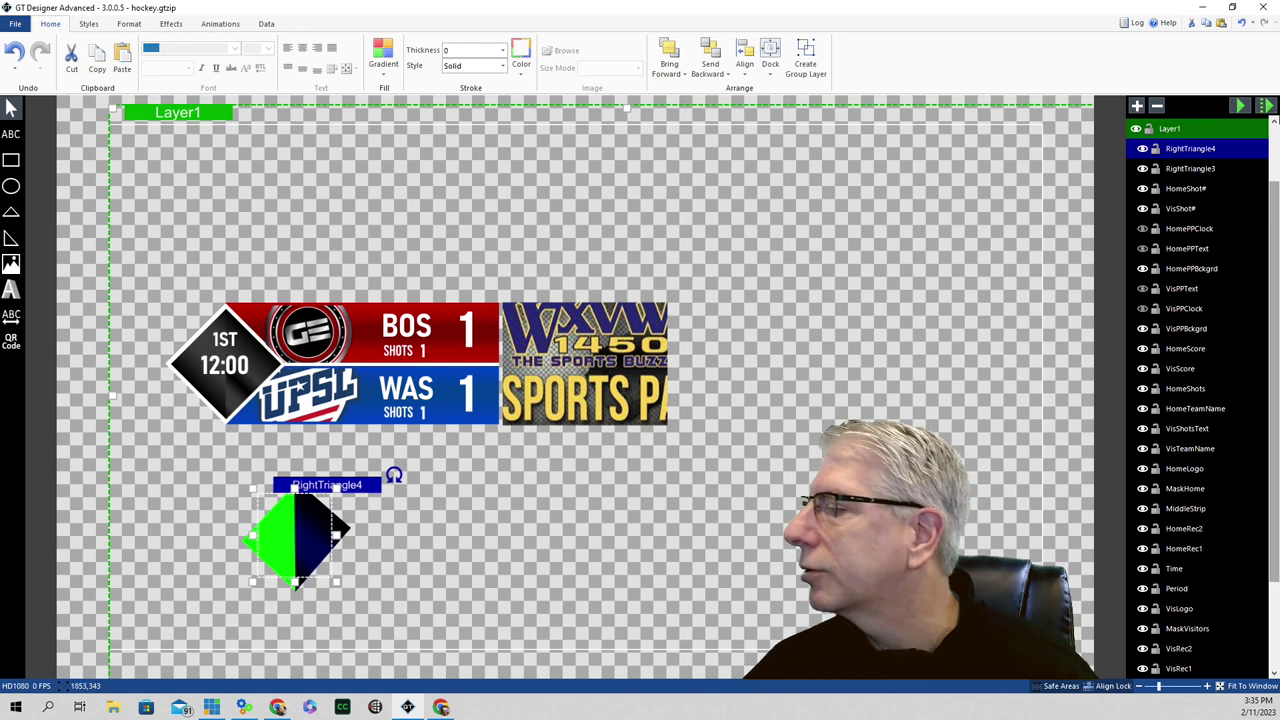
key(Delete)
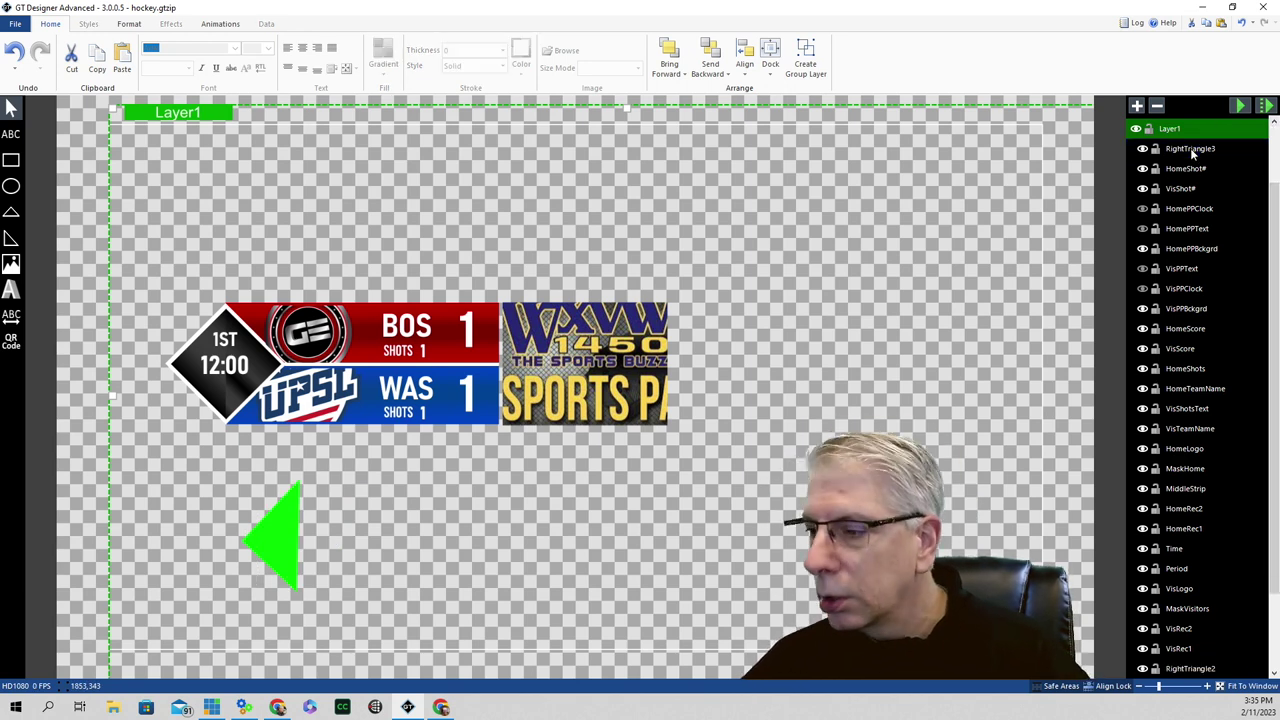
click(15, 55)
- Delete the plain green triangle RightTriangle3
click(280, 530)
click(1190, 168)
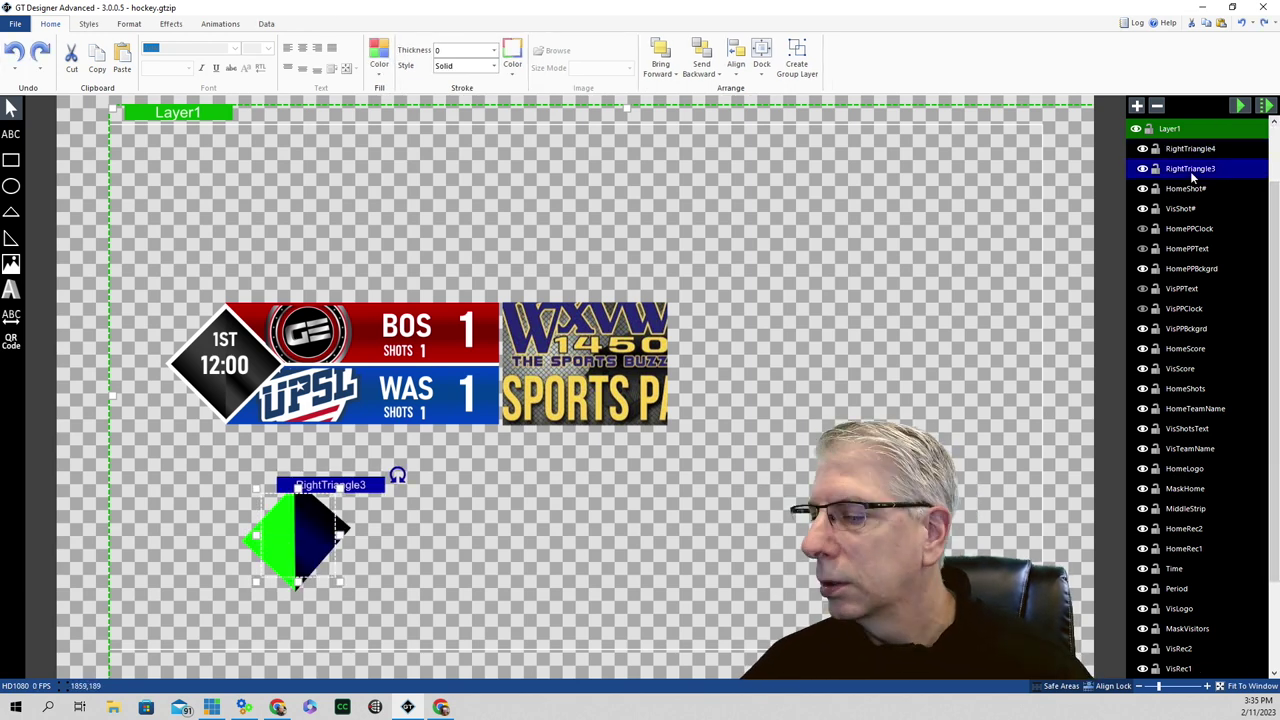
key(Delete)
- Duplicate the gradient-filled triangle and rotate the copy to form the missing half of the diamond
click(318, 528)
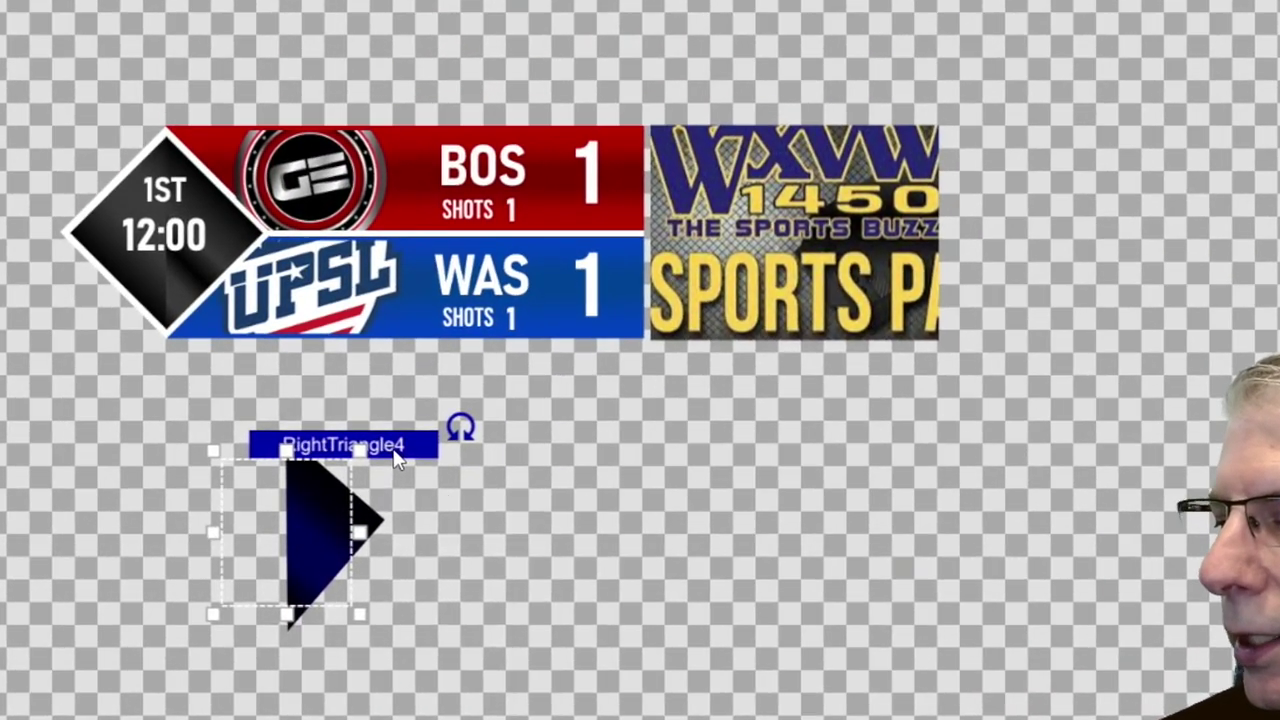
right_click(397, 457)
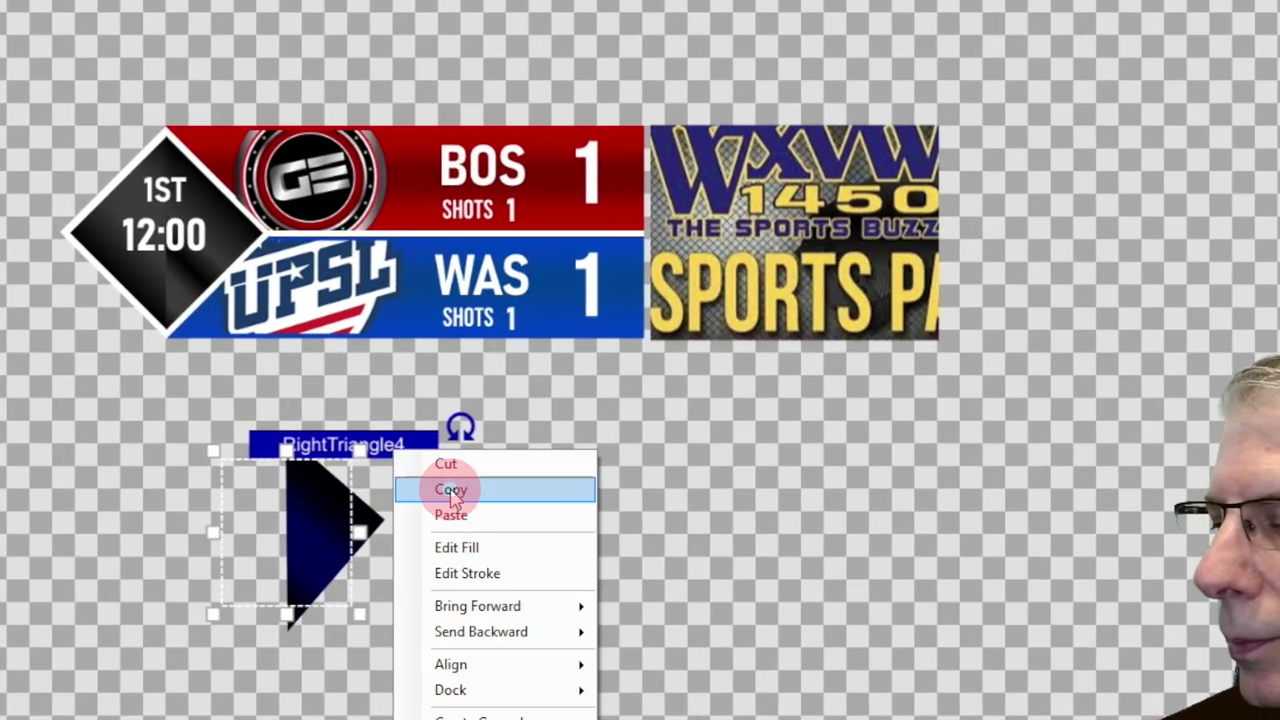
click(448, 489)
right_click(400, 455)
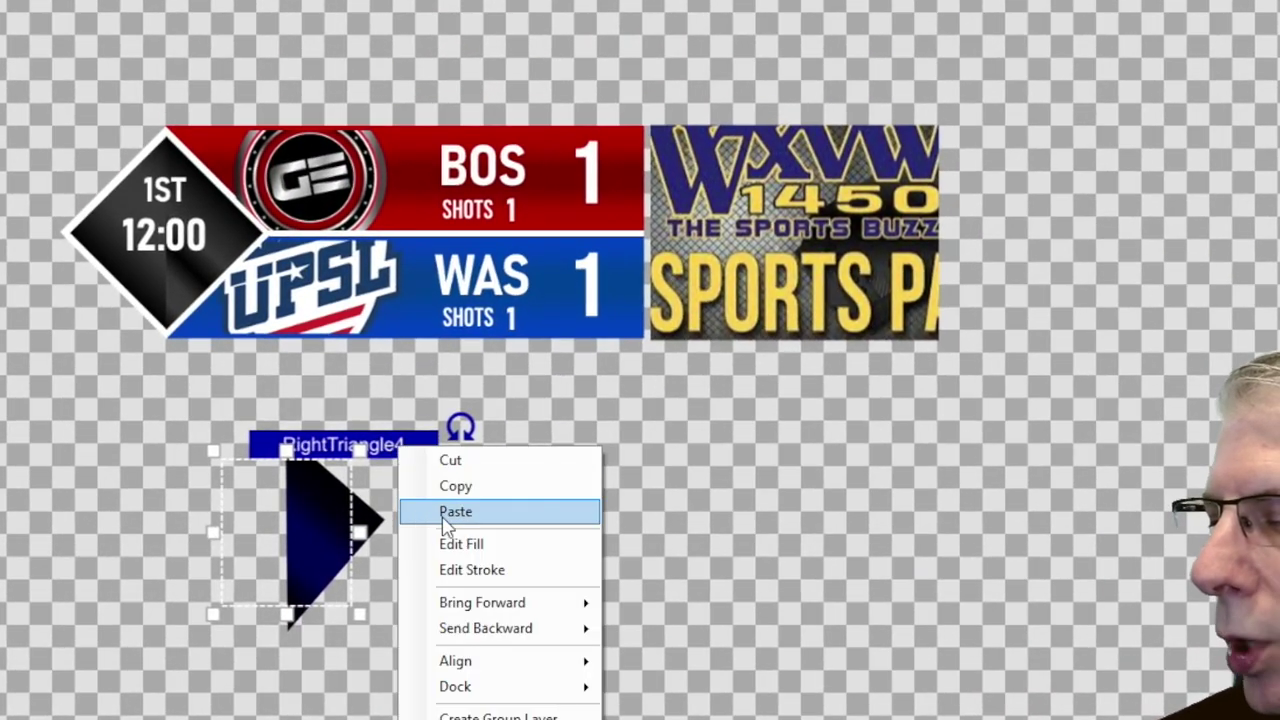
click(451, 511)
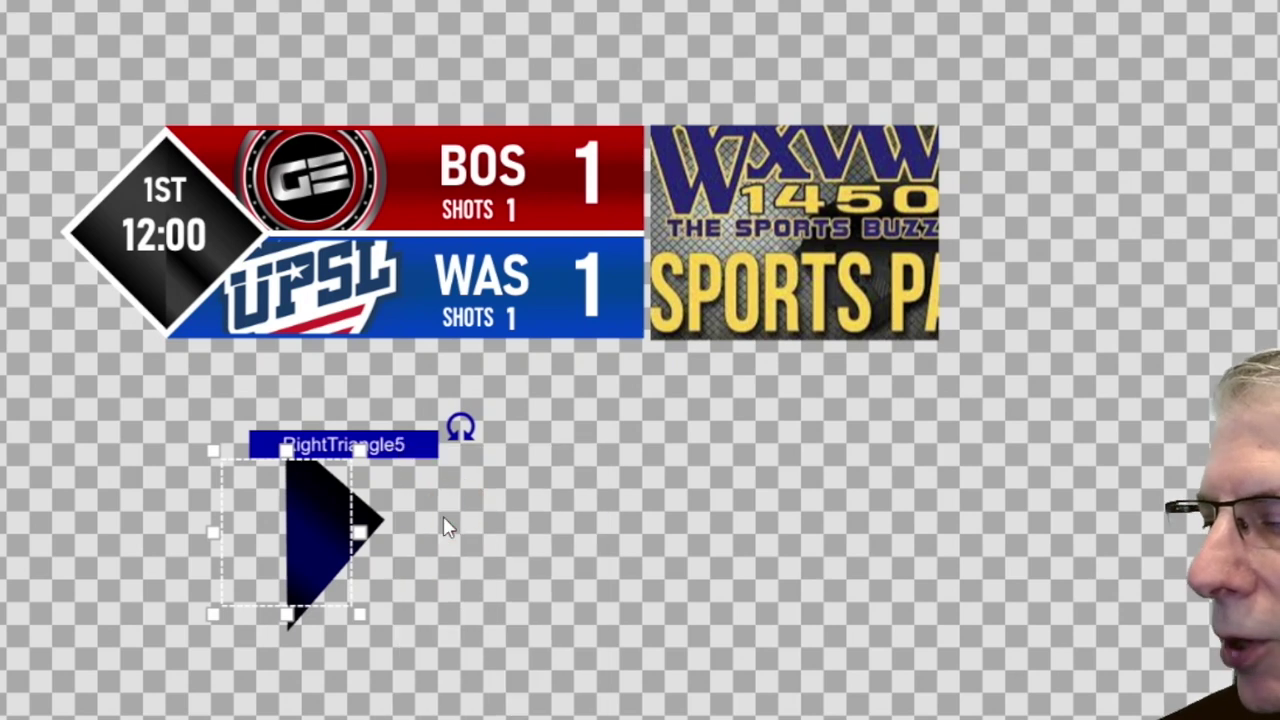
click(462, 428)
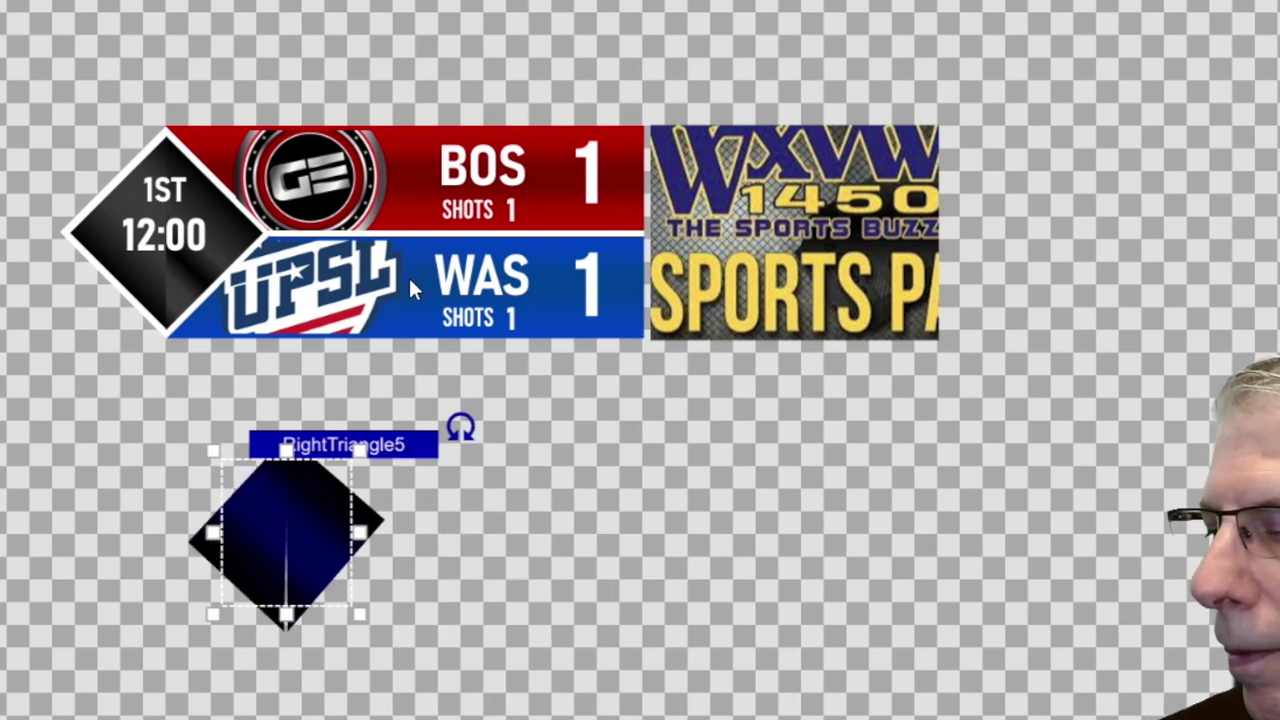
click(463, 613)
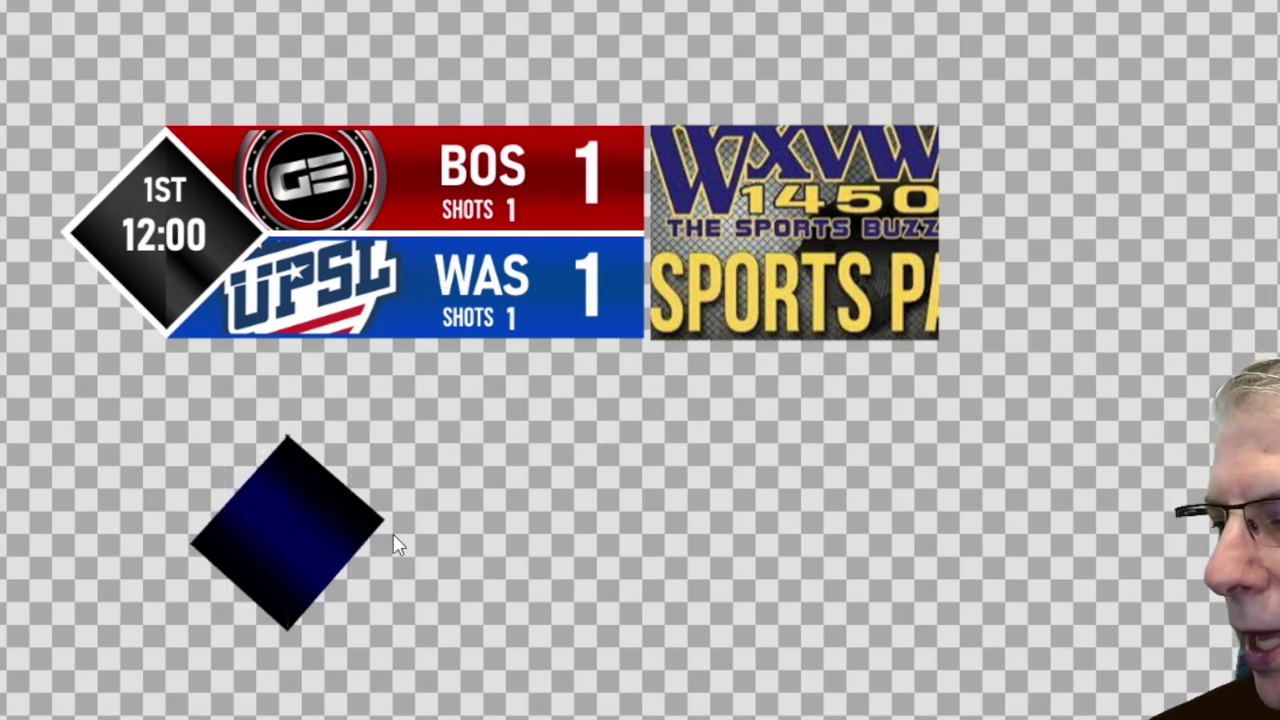
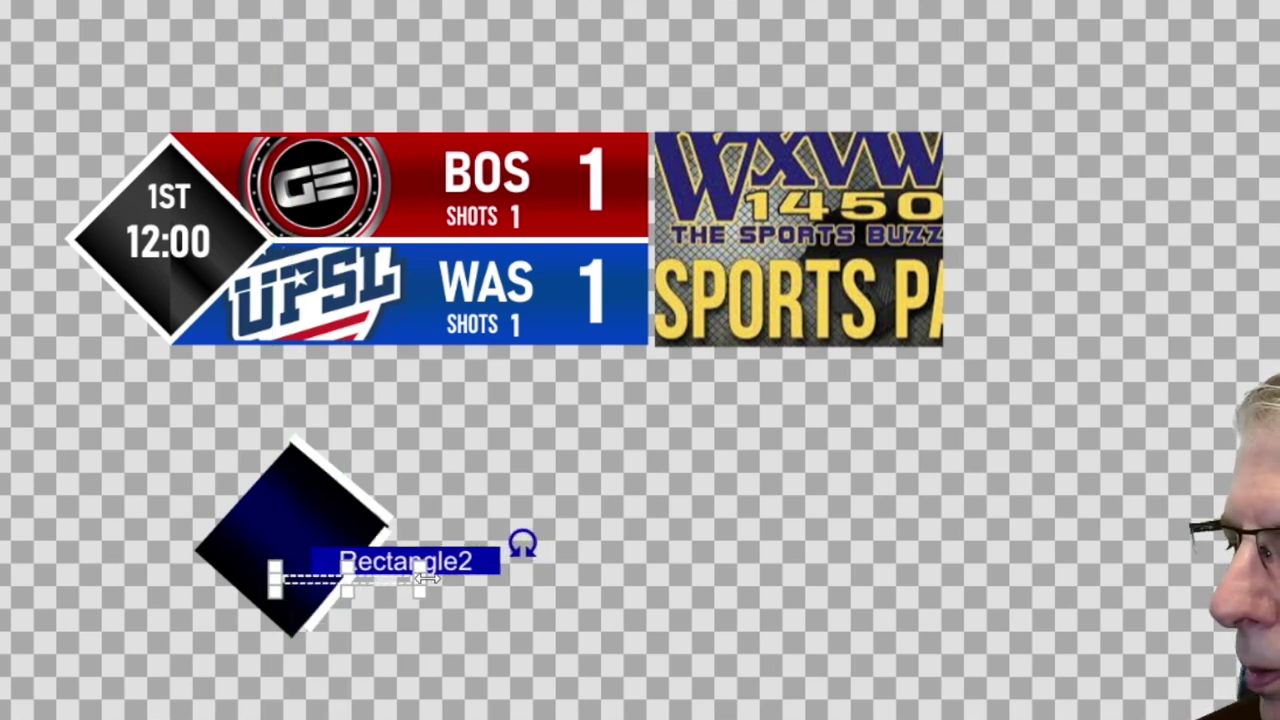
- Adjust the length of the white strip Rectangle2 to fit the diamond's lower-right edge
mouse_move(418, 580)
mouse_down()
mouse_move(438, 578)
mouse_move(406, 566)
mouse_up()
click(628, 604)
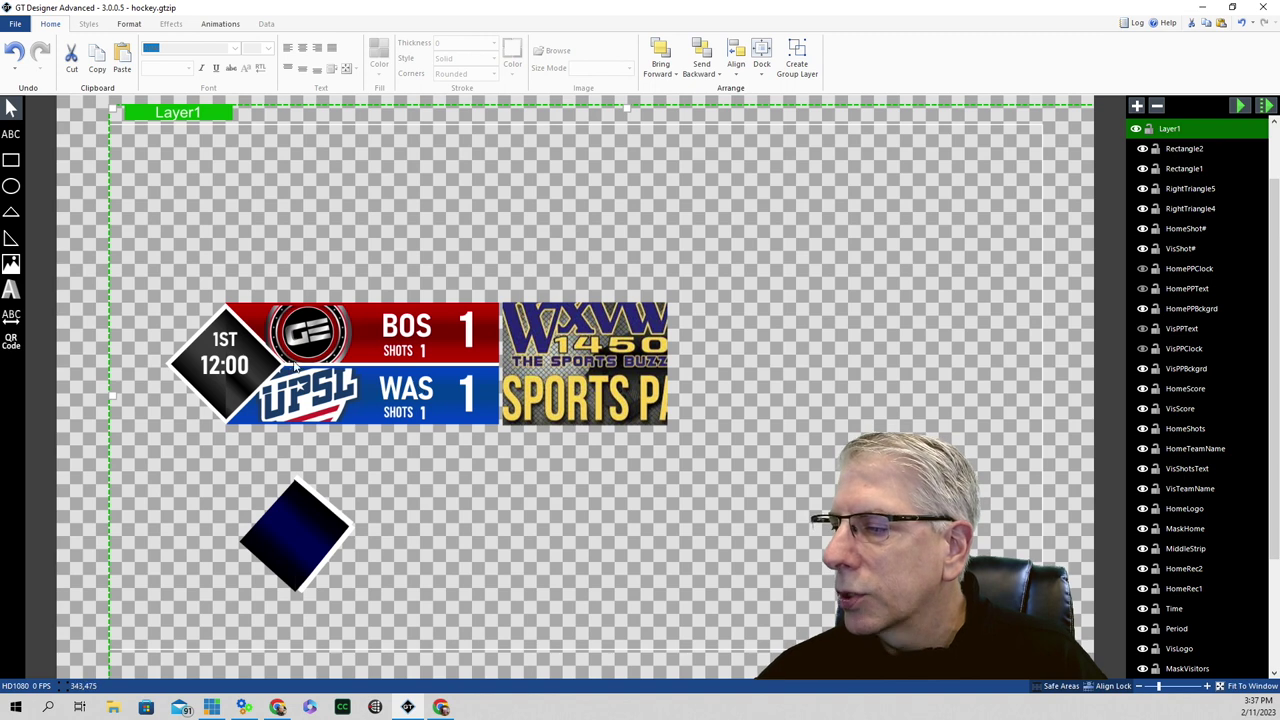
- Add a horizontal red bar about 464 wide from the diamond's right corner and set its height to 10, matching the white edge strip
key(ctrl+v)
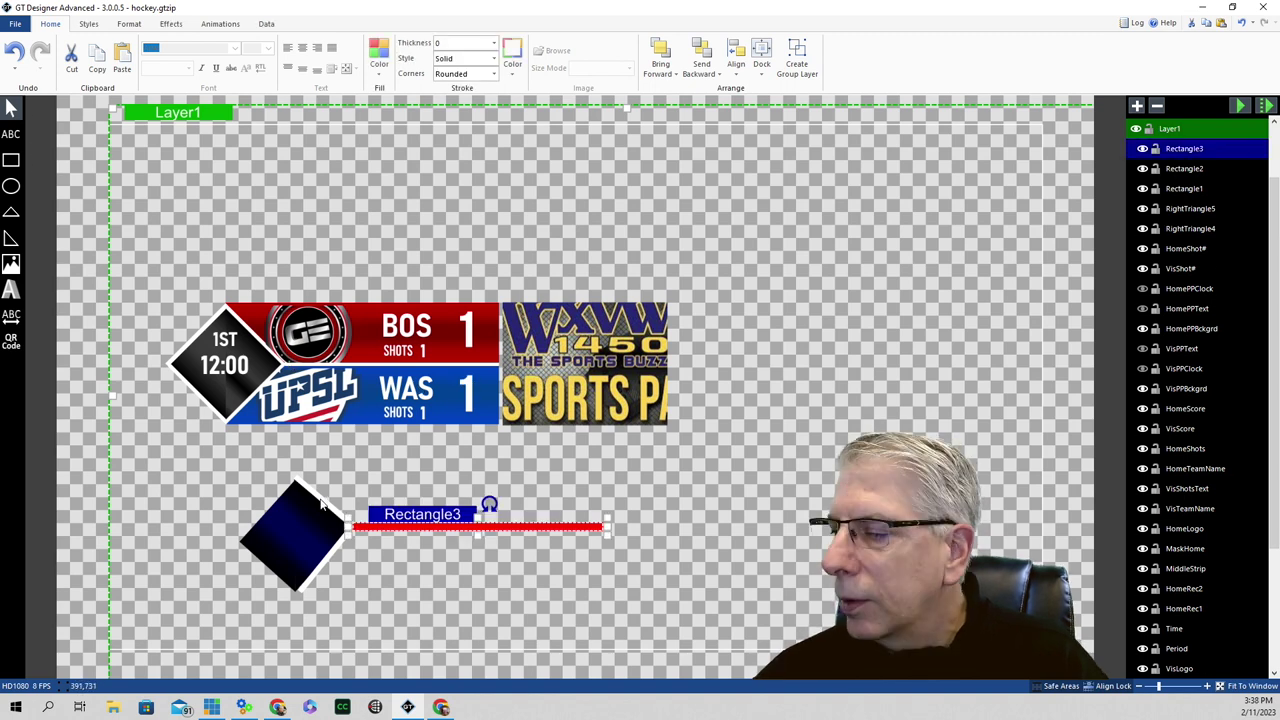
click(322, 505)
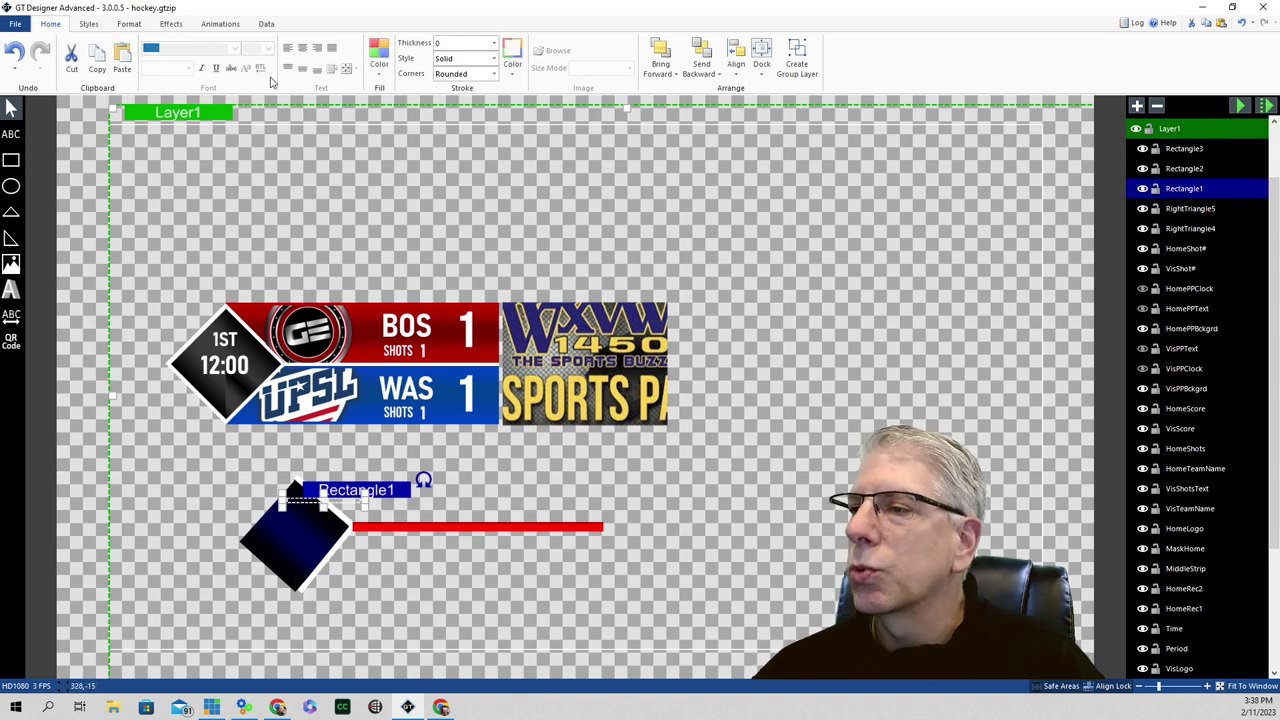
click(129, 24)
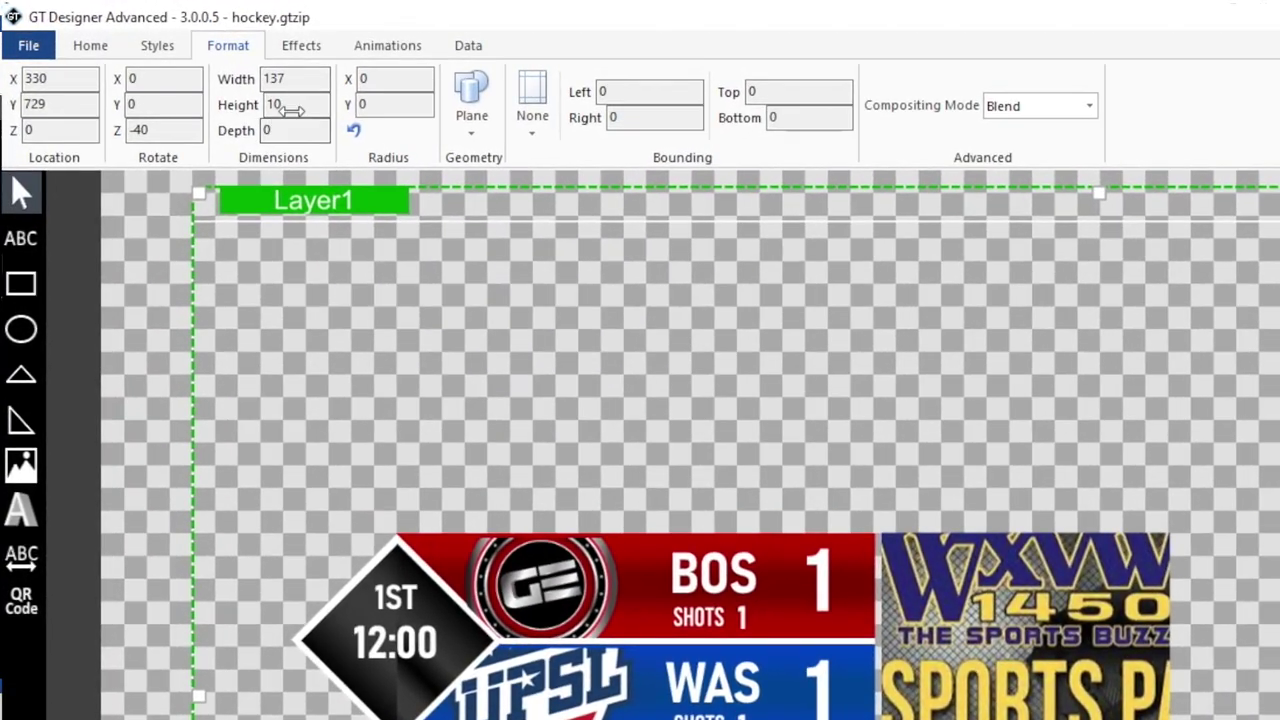
click(288, 103)
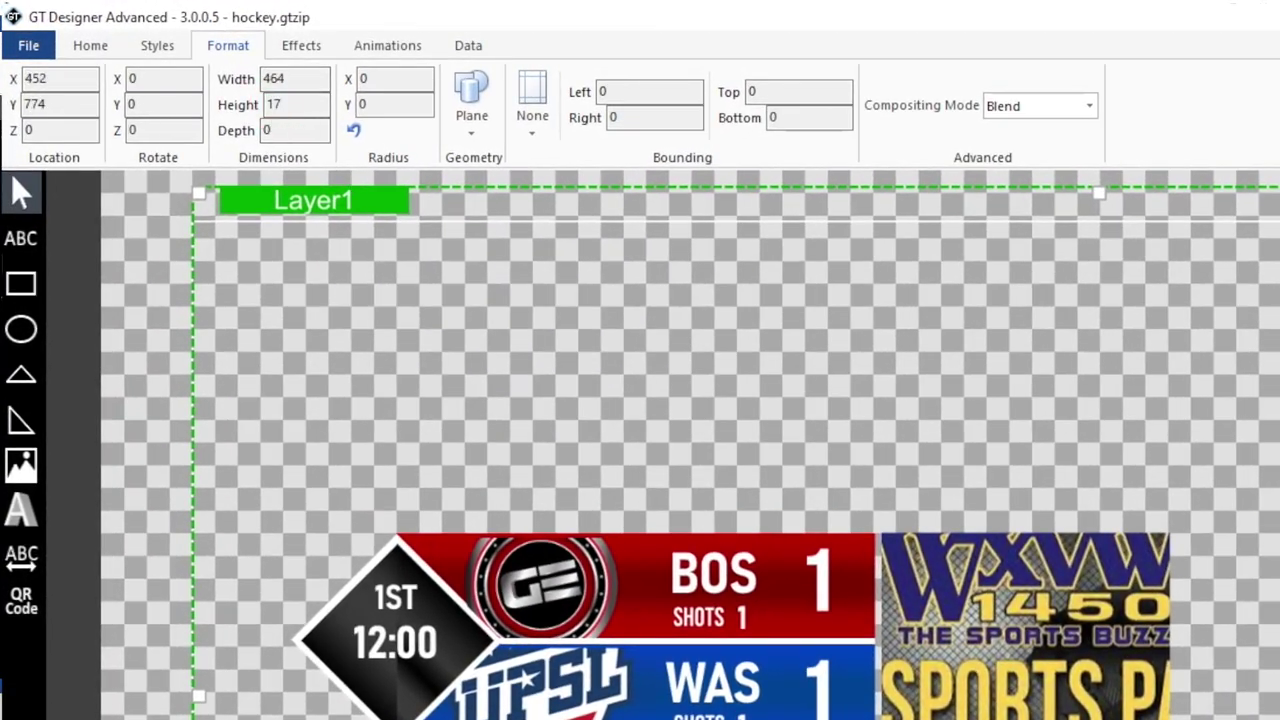
double_click(285, 104)
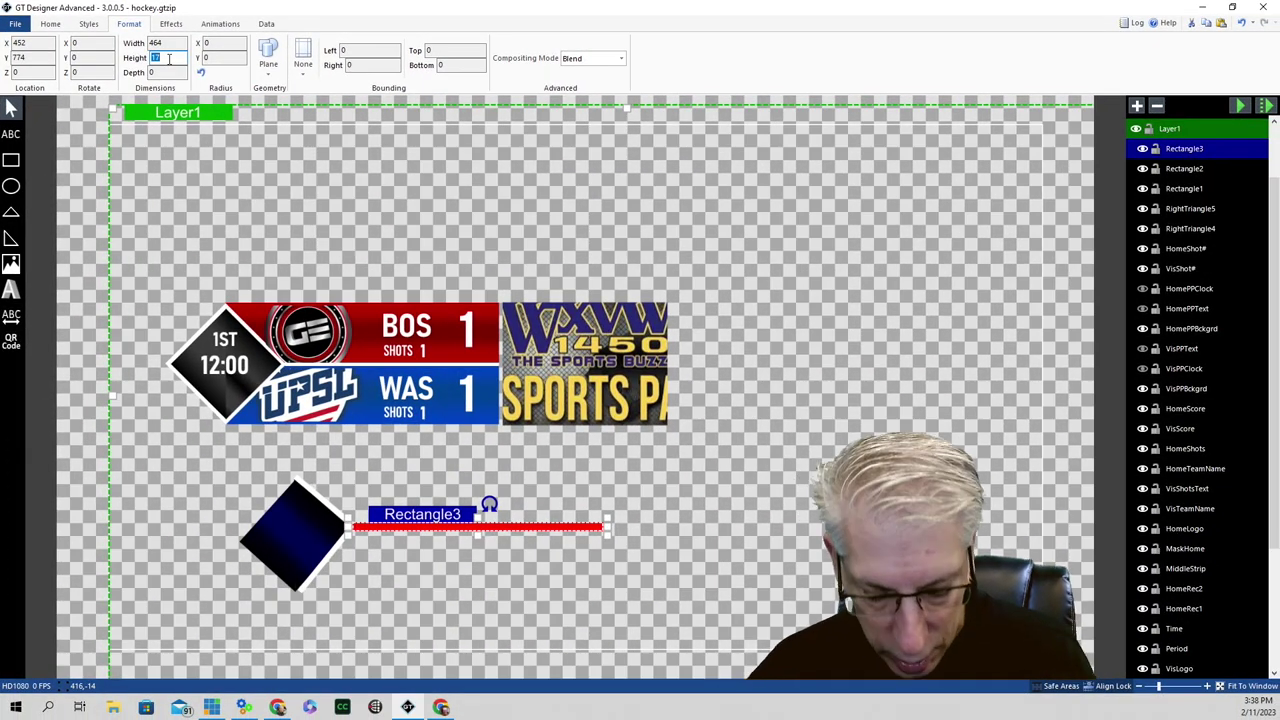
text(1)
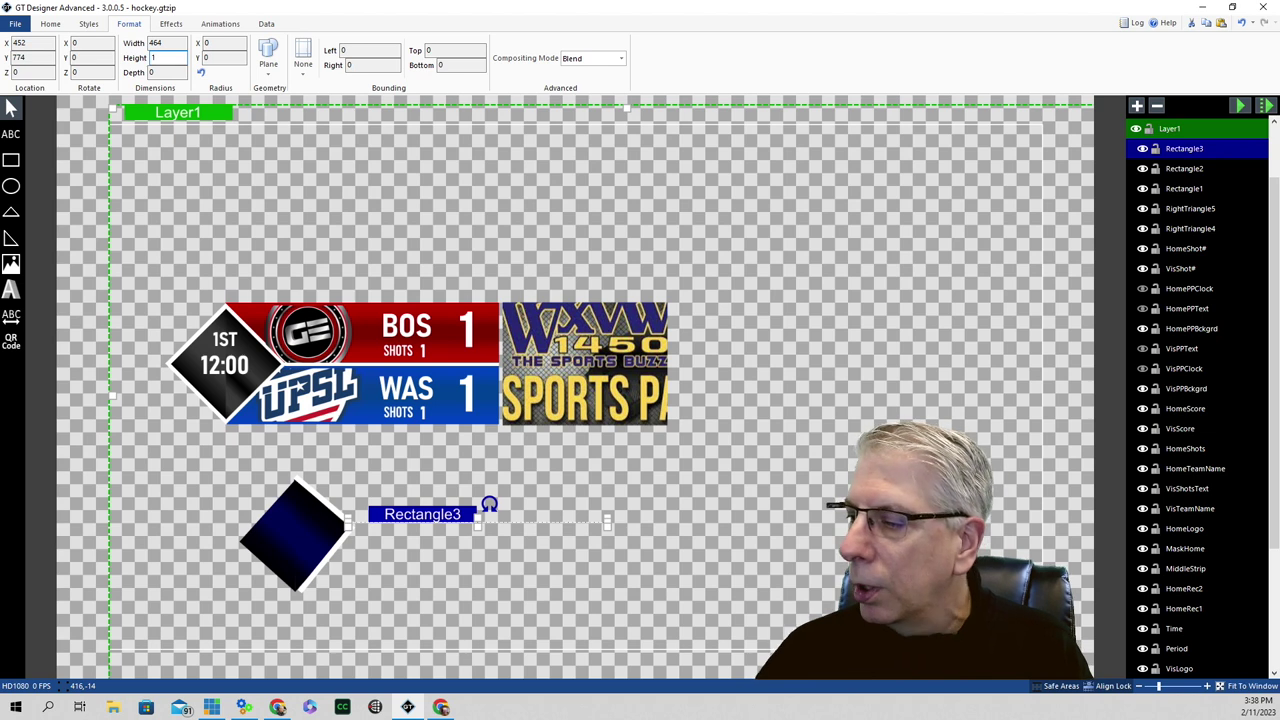
text(0)
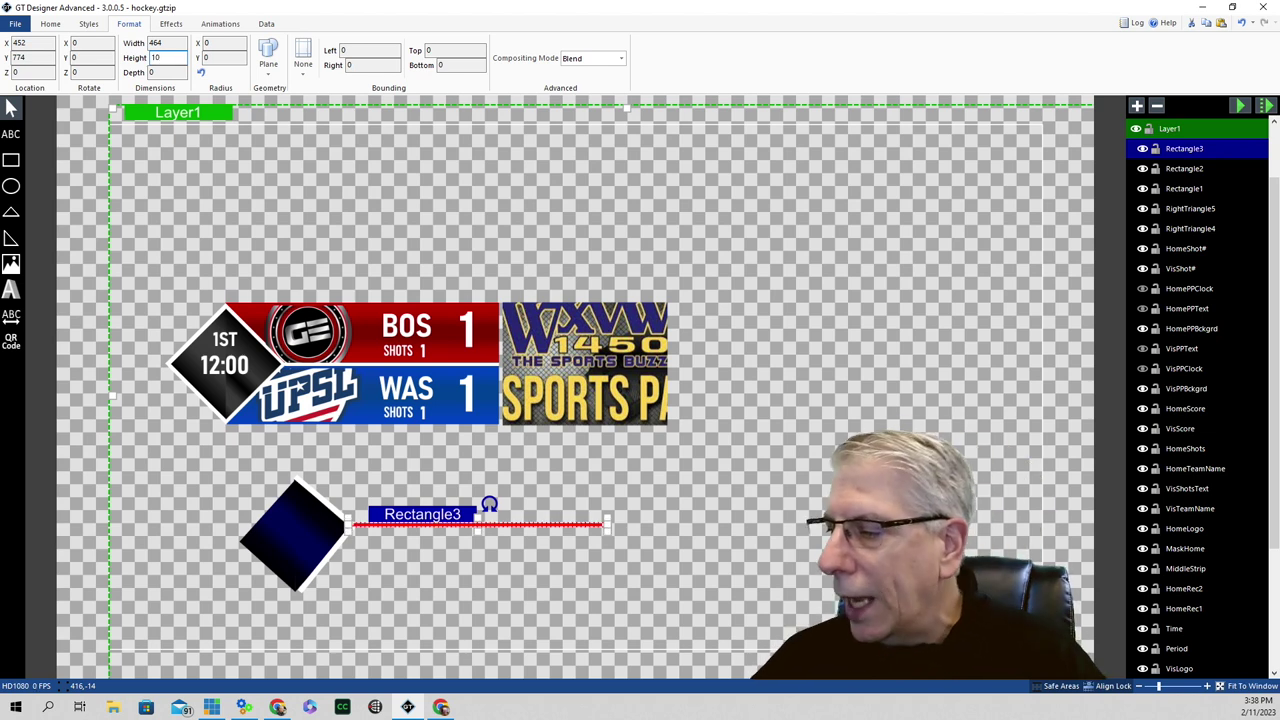
- Move the red bar to about X 450, Y 778, in line with the diamond's right corner
drag(480, 524, 479, 526)
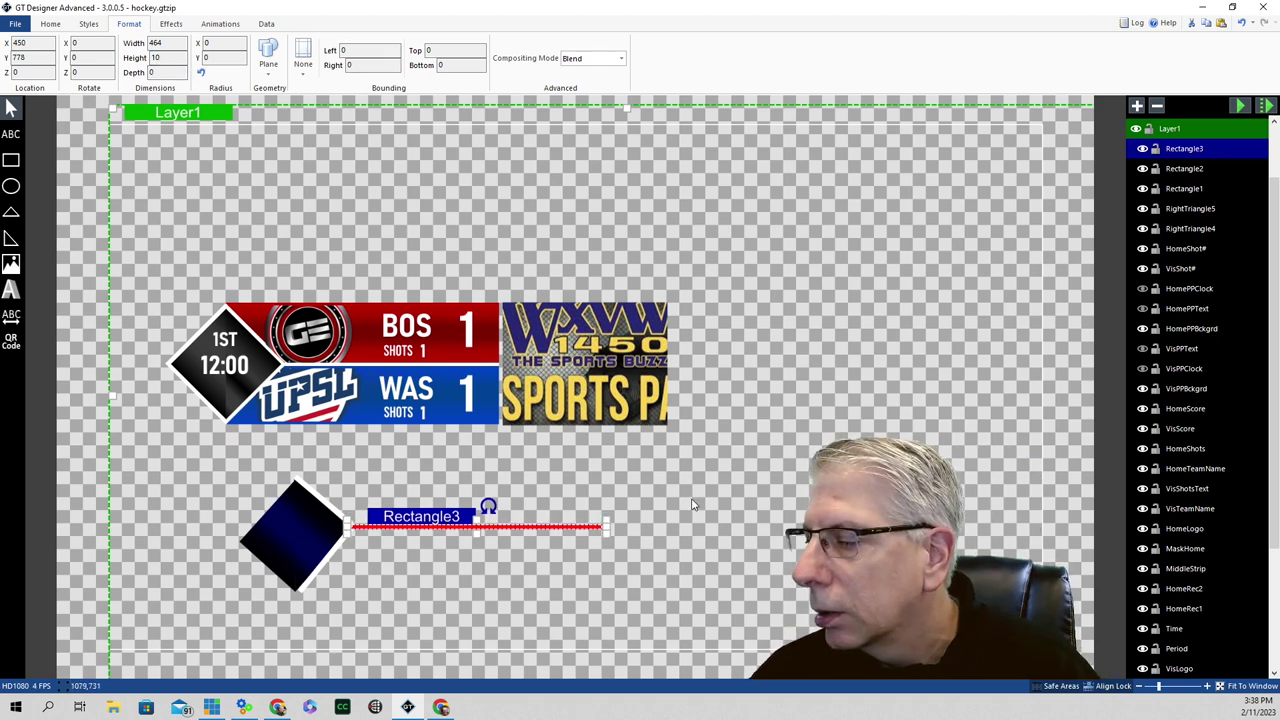
click(692, 504)
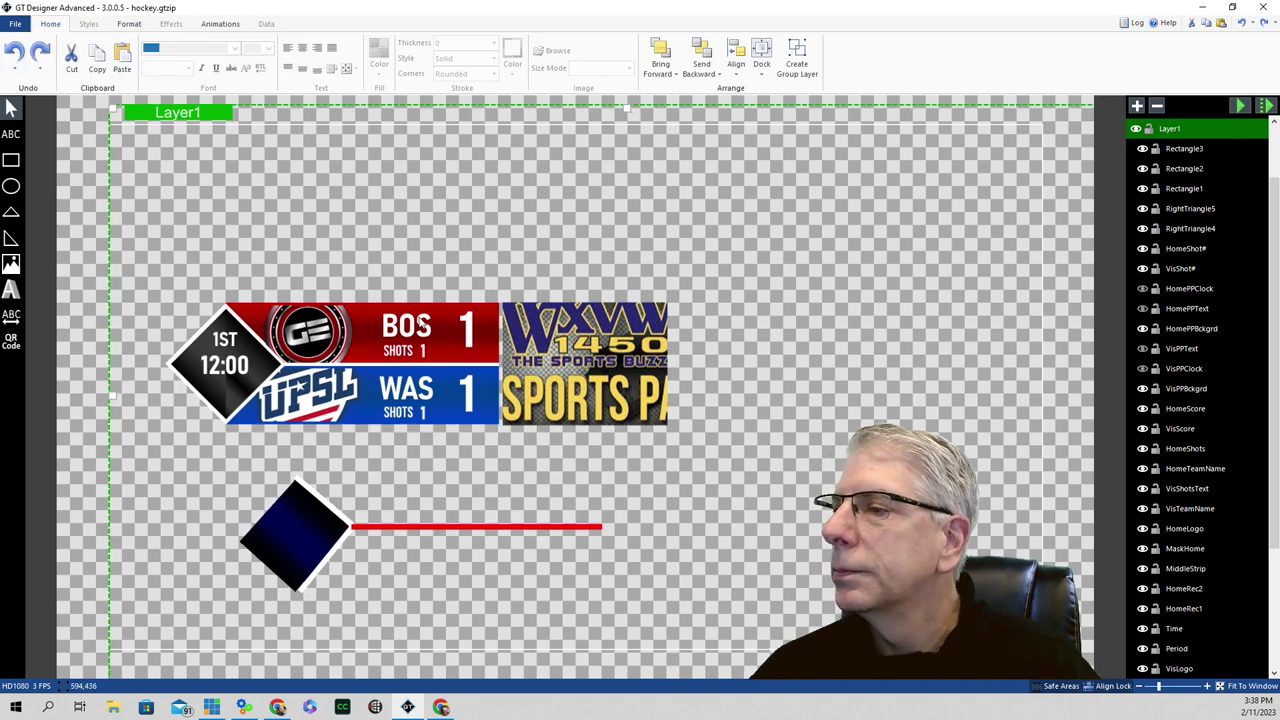
- Change the fill of the horizontal red bar at the diamond's right corner to white
click(128, 24)
click(480, 526)
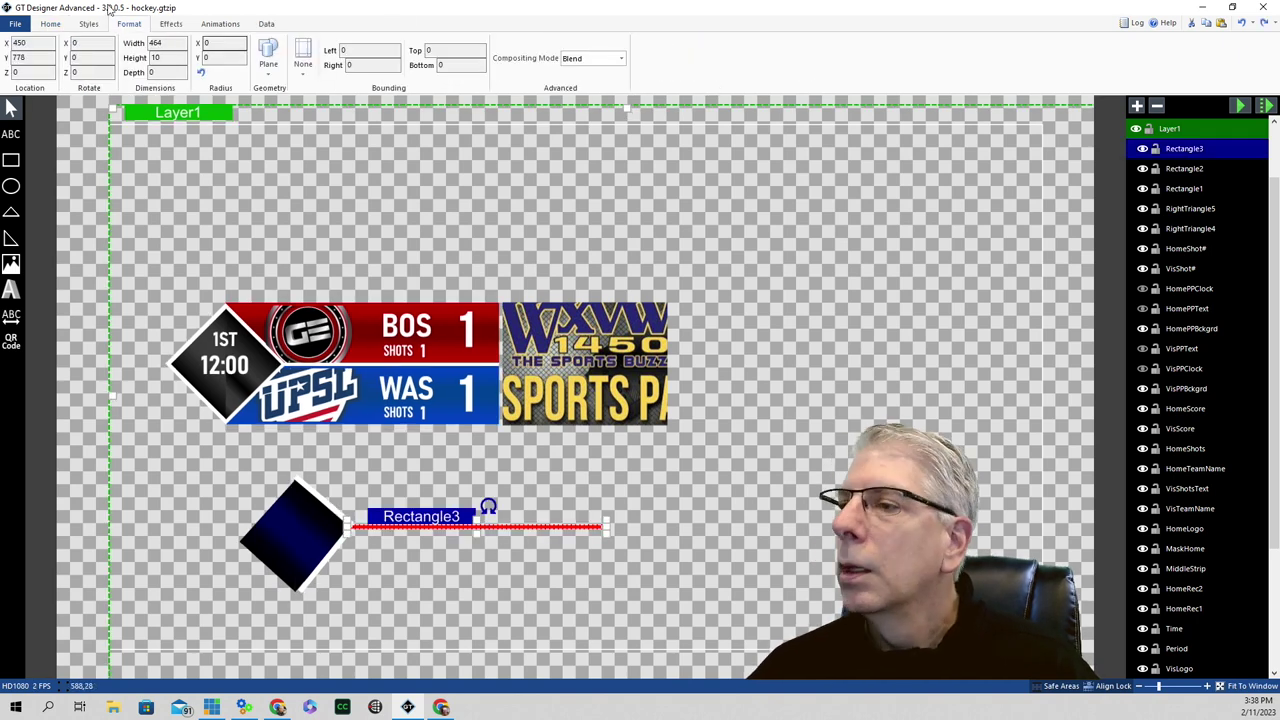
click(50, 24)
click(380, 75)
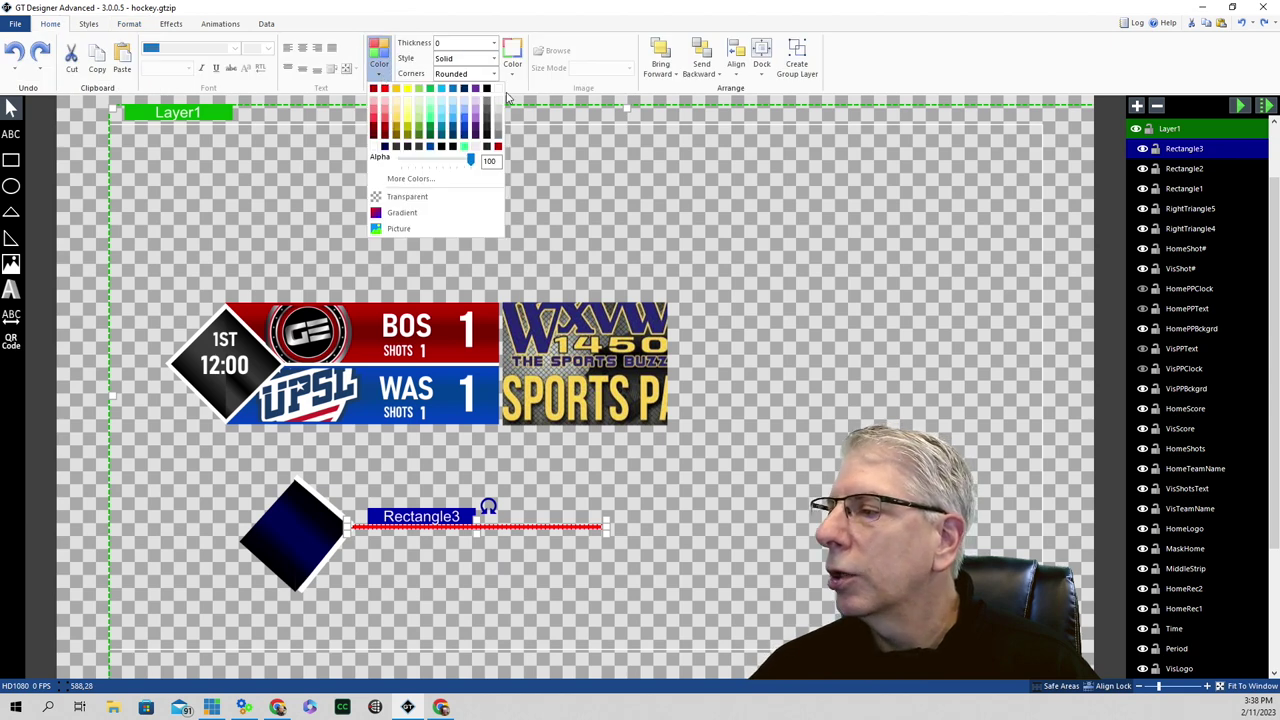
click(596, 532)
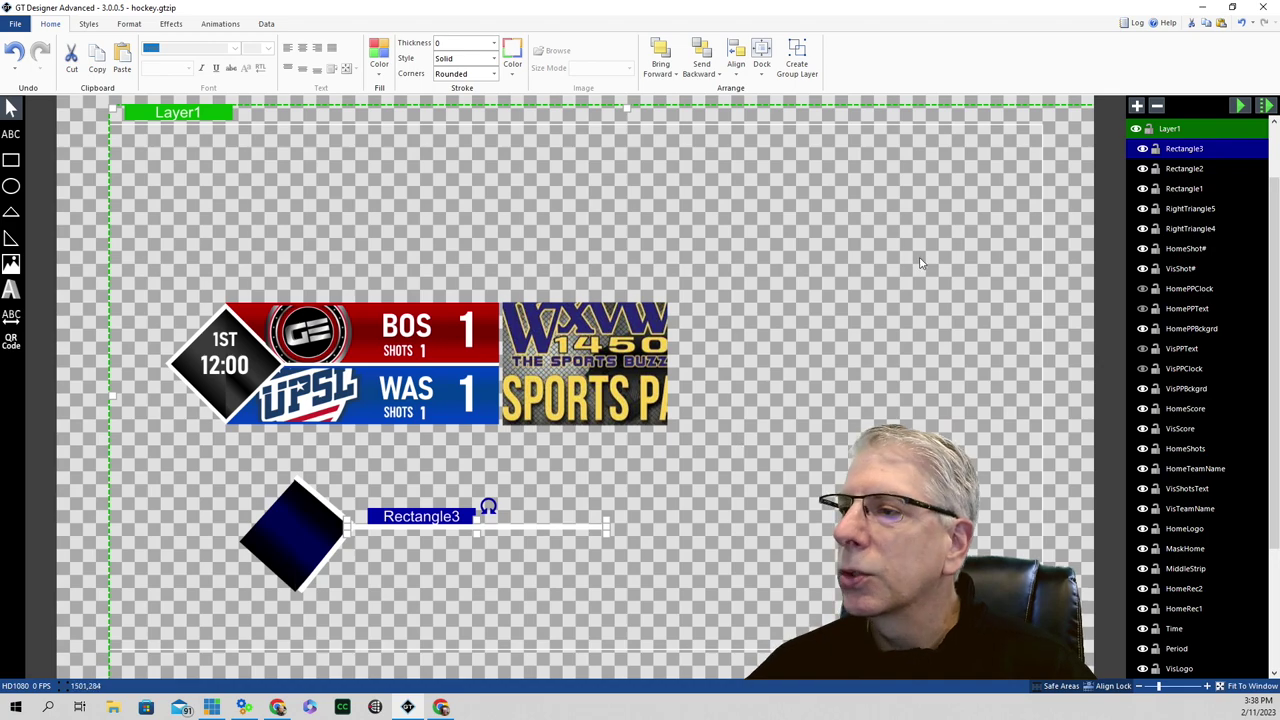
- Review the list of all animations for the scoreboard objects, including their transitions, delays, durations and directions
click(222, 24)
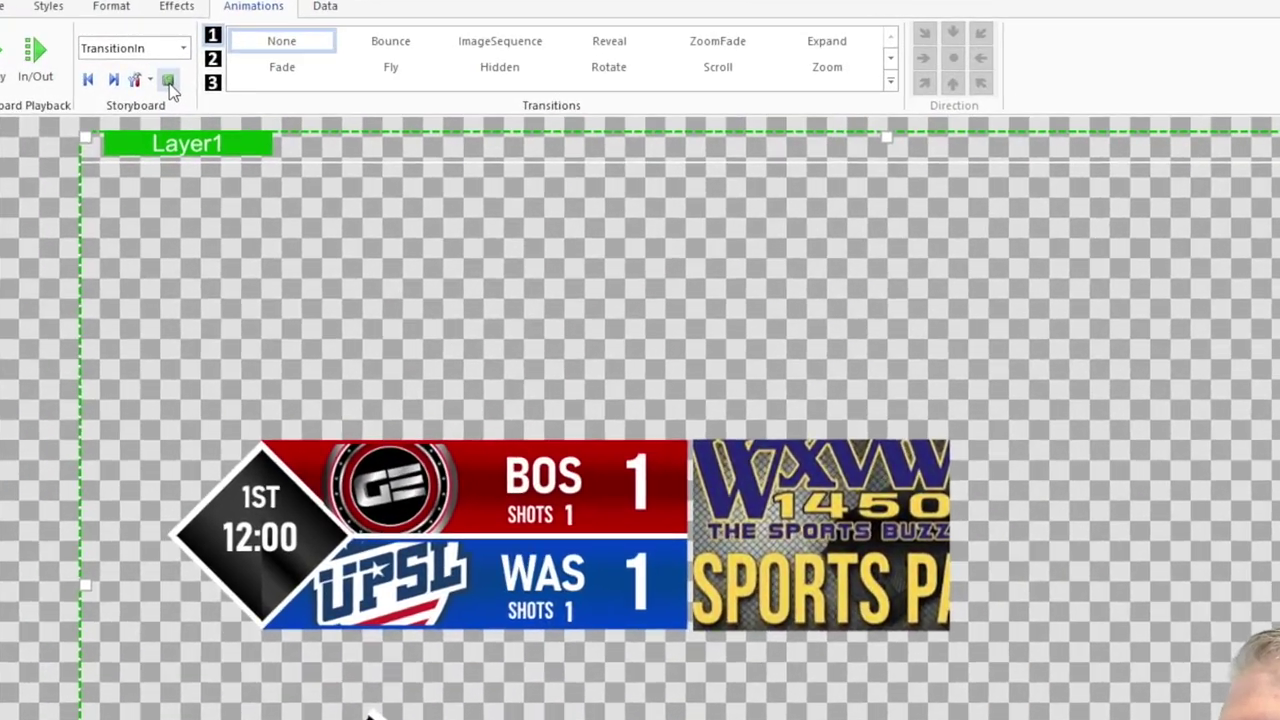
click(165, 71)
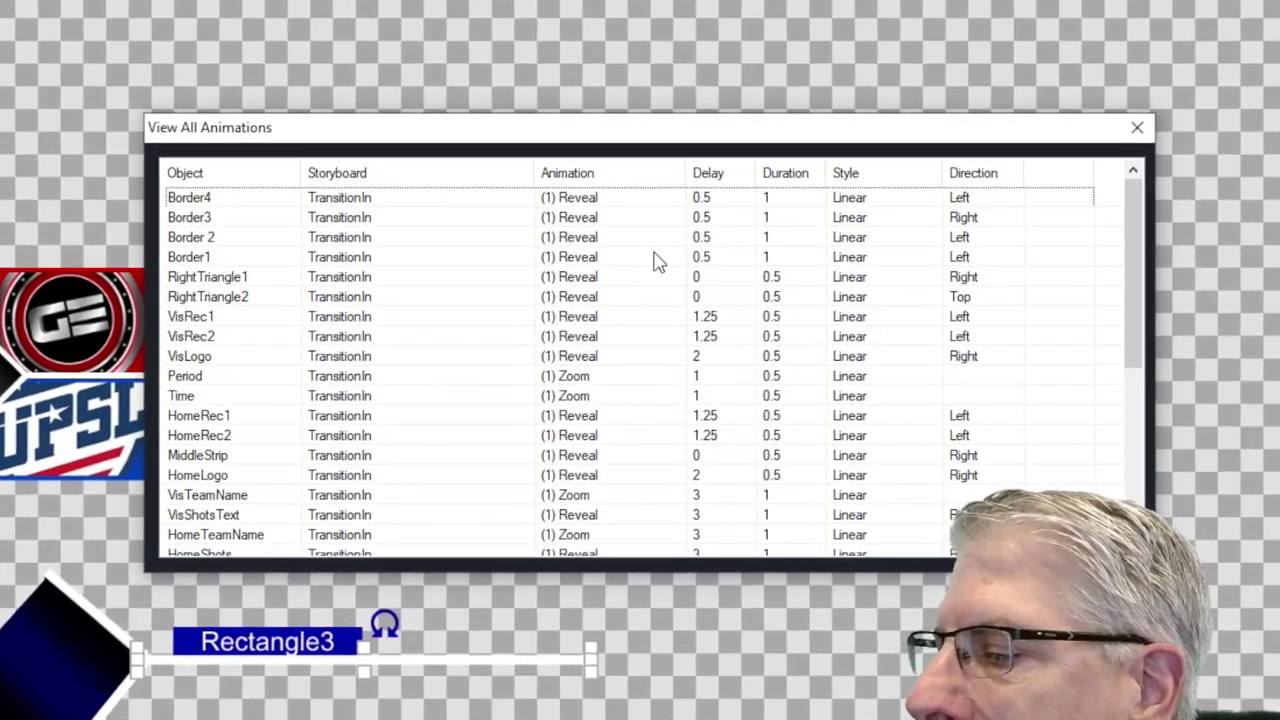
scroll(643, 299, down, 4)
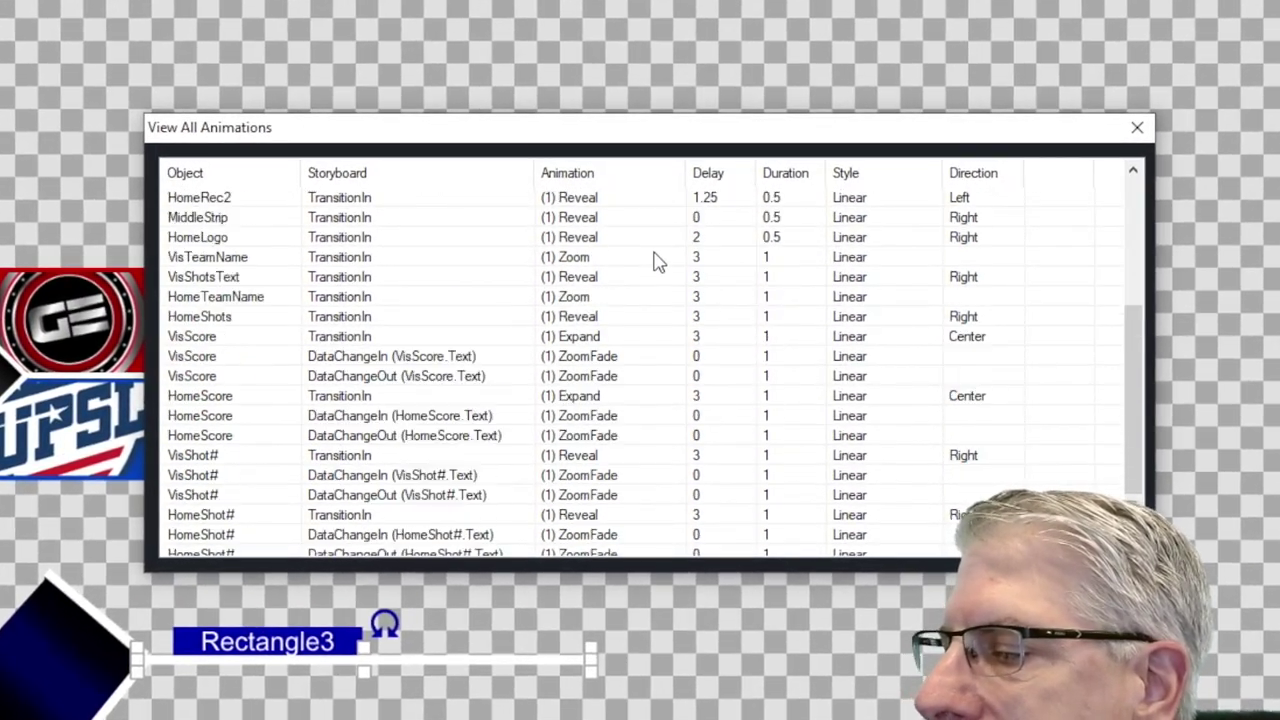
scroll(655, 261, down, 2)
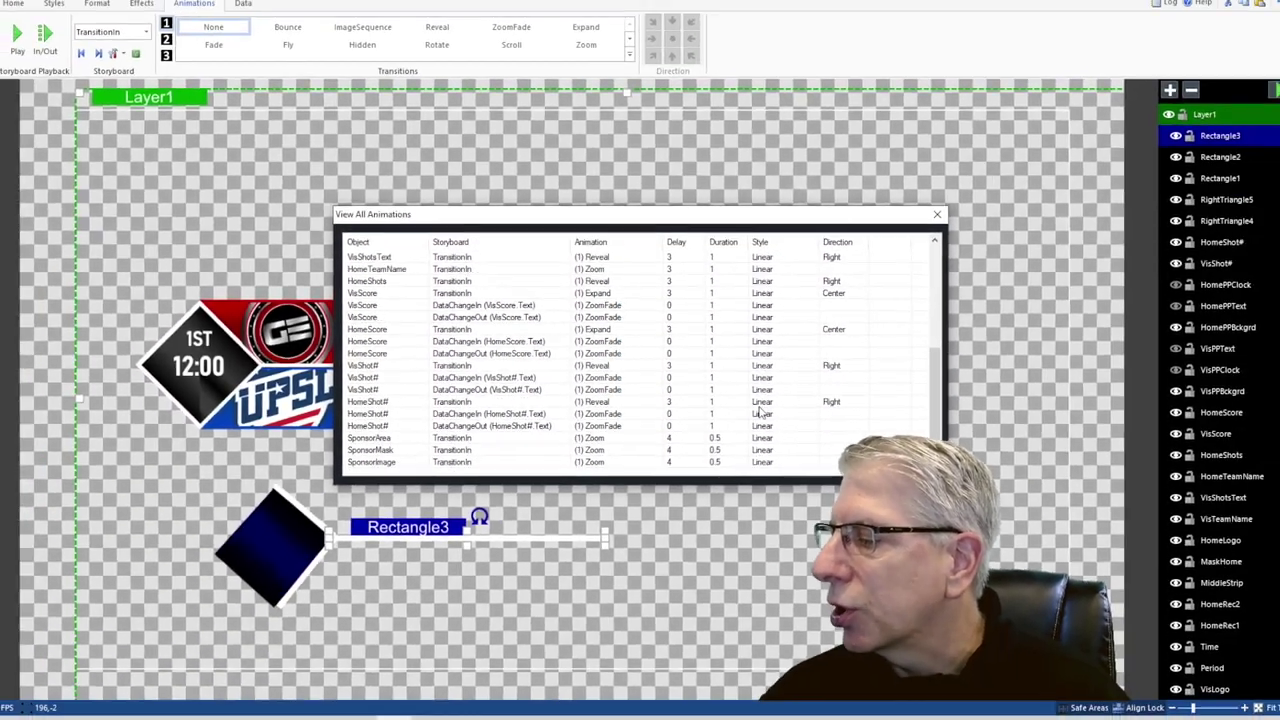
scroll(848, 453, up, 3)
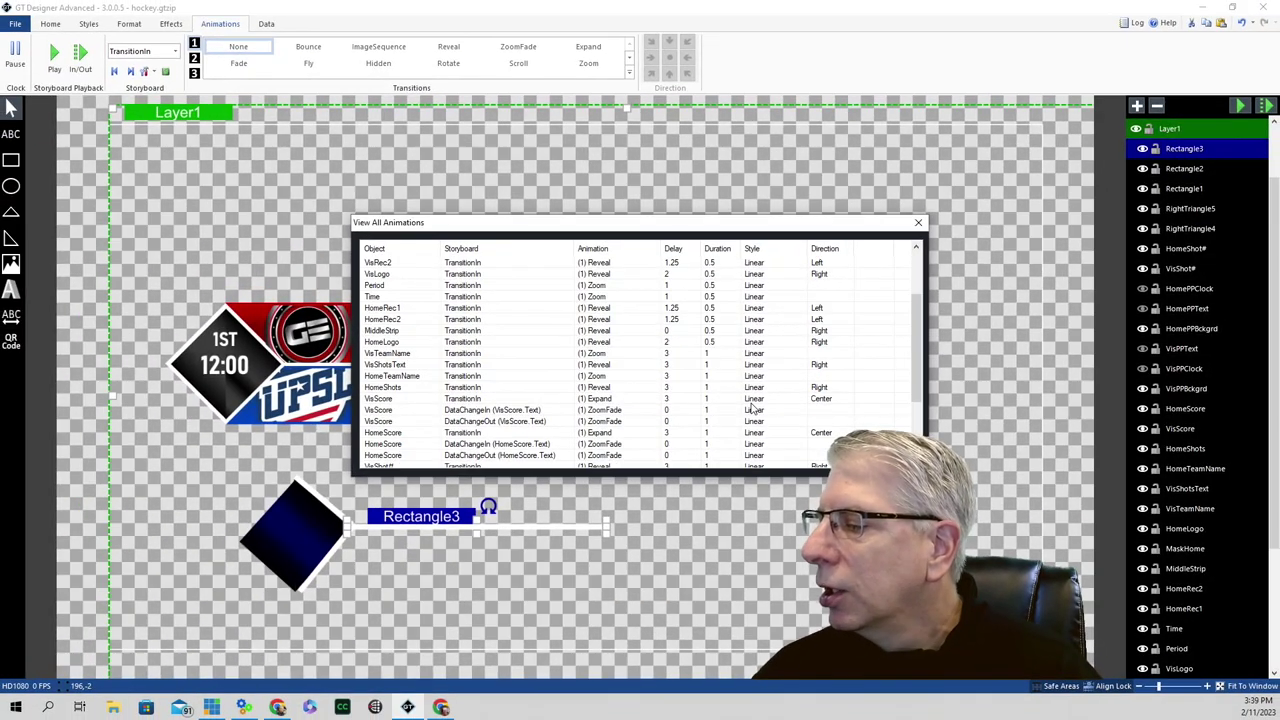
scroll(754, 405, up, 3)
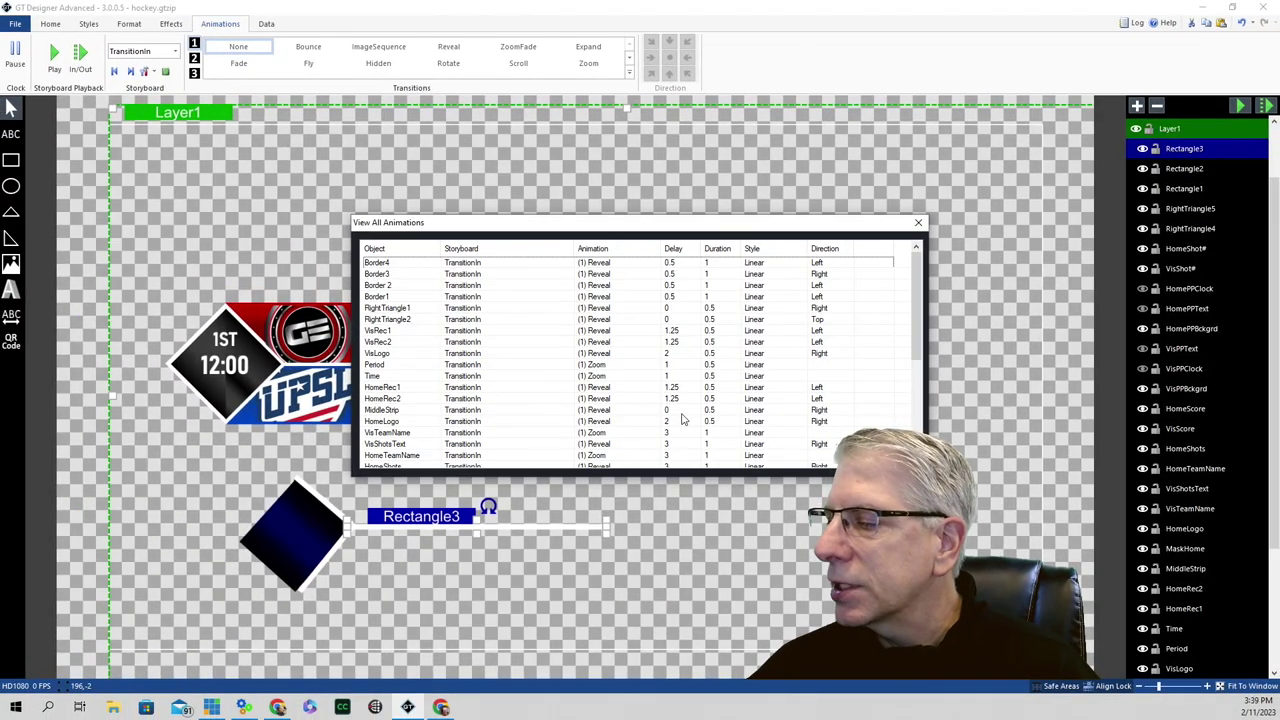
click(919, 223)
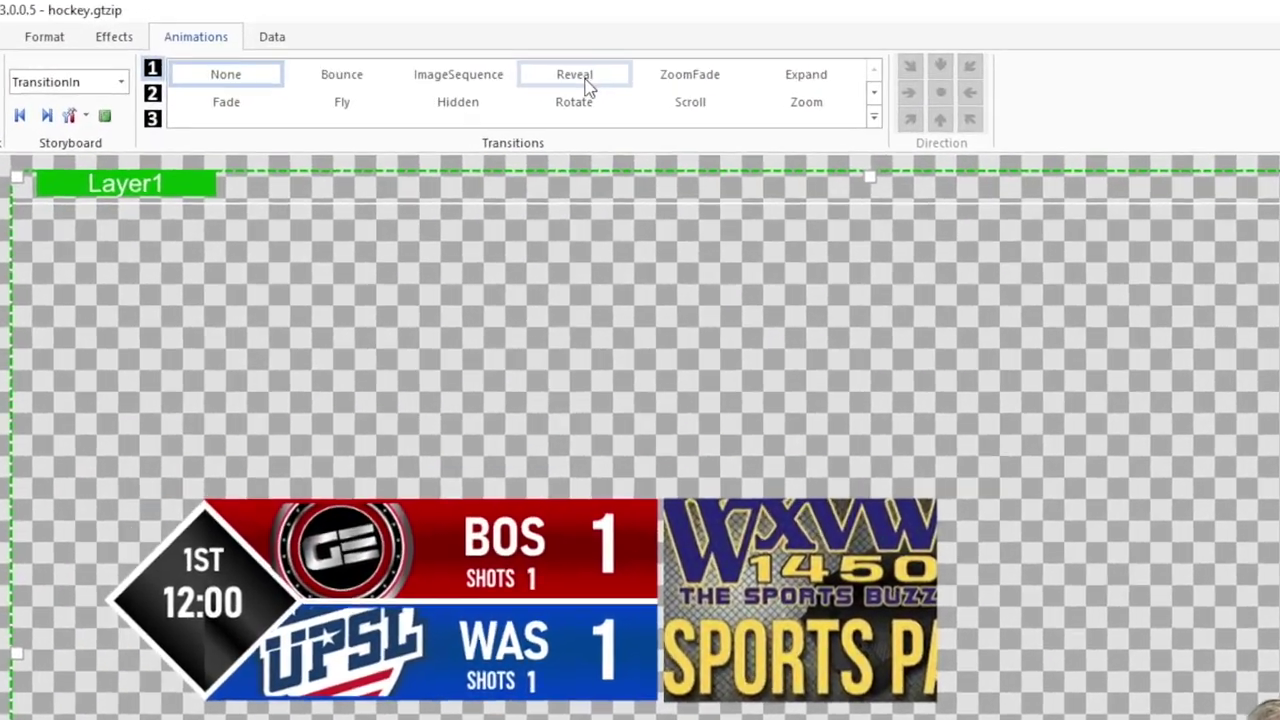
- Apply a Reveal transition with a left-pointing direction to the horizontal bar Rectangle3 and preview the animation
click(459, 49)
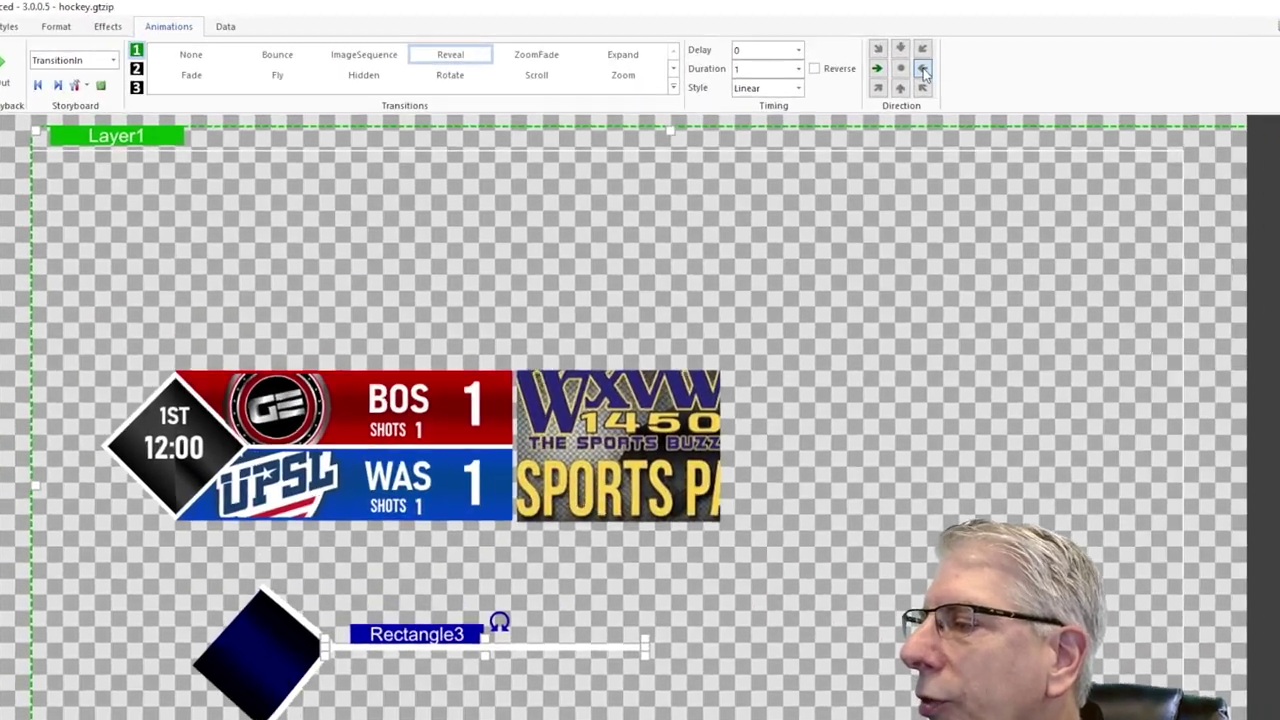
click(1177, 93)
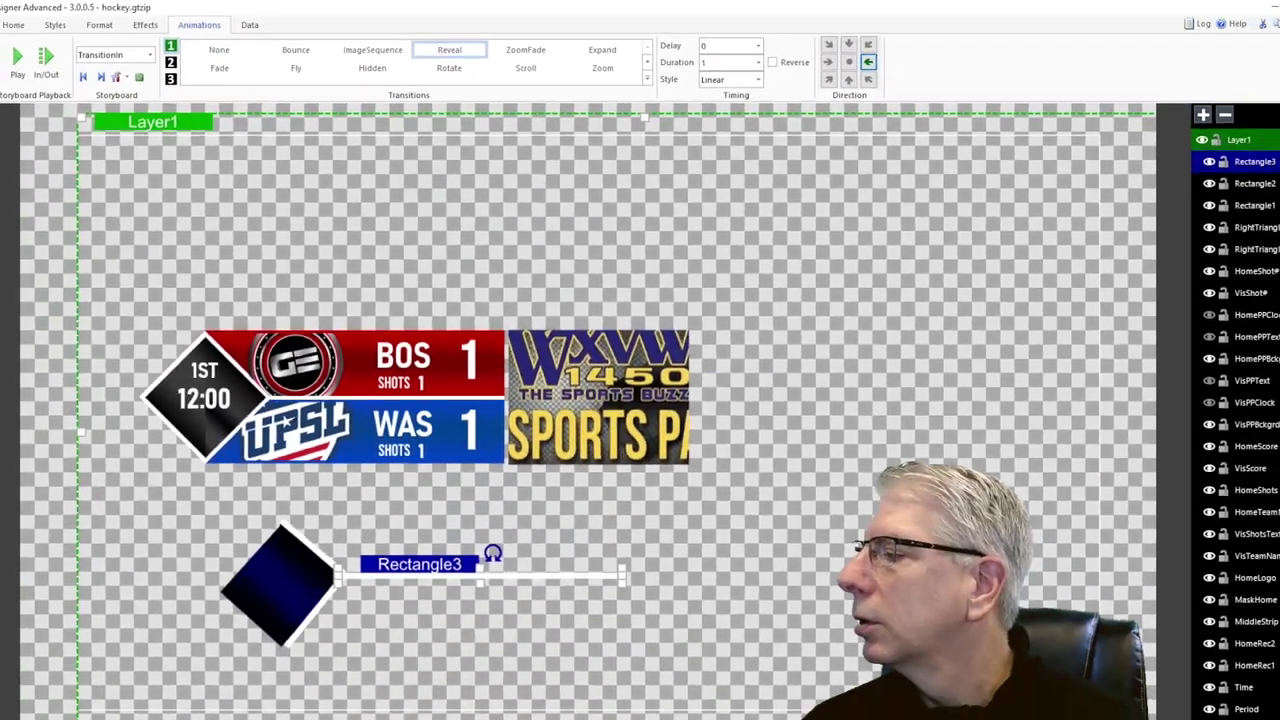
click(1241, 106)
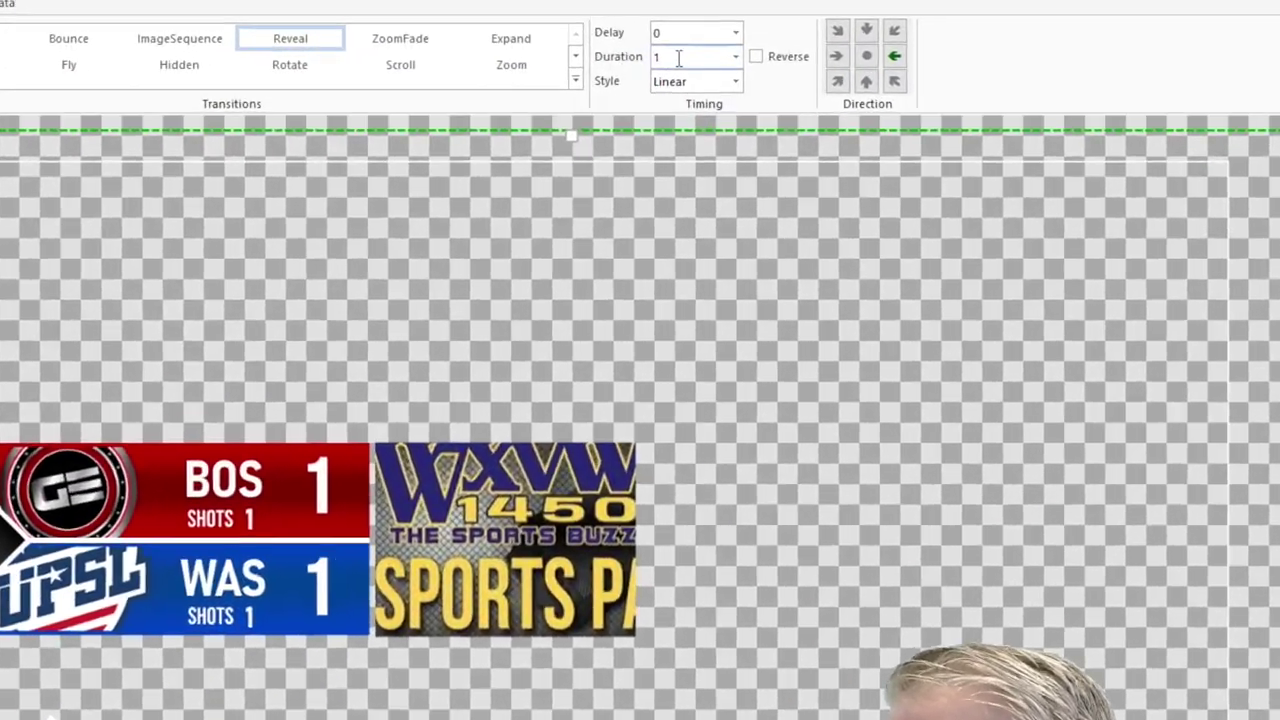
click(696, 59)
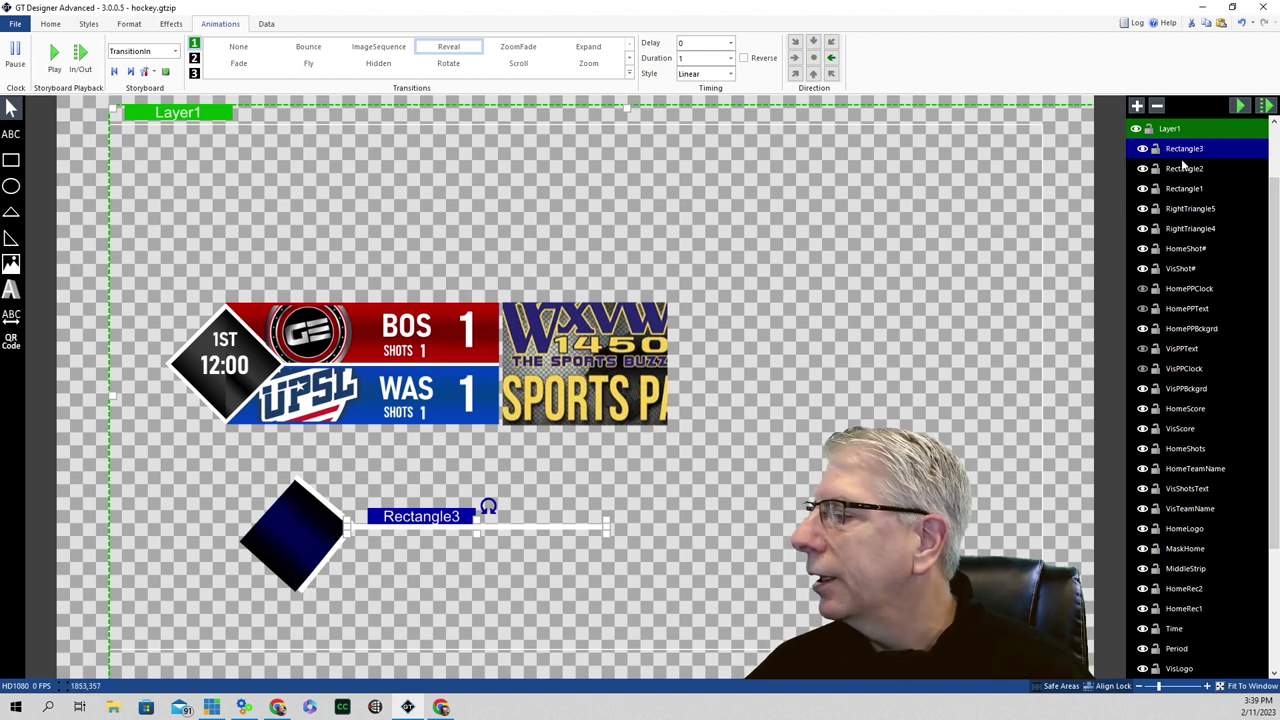
- Give the lower-right edge strip Rectangle2 a Reveal transition with delay 1 and a left-pointing direction, and preview it
key(ctrl+a)
click(440, 48)
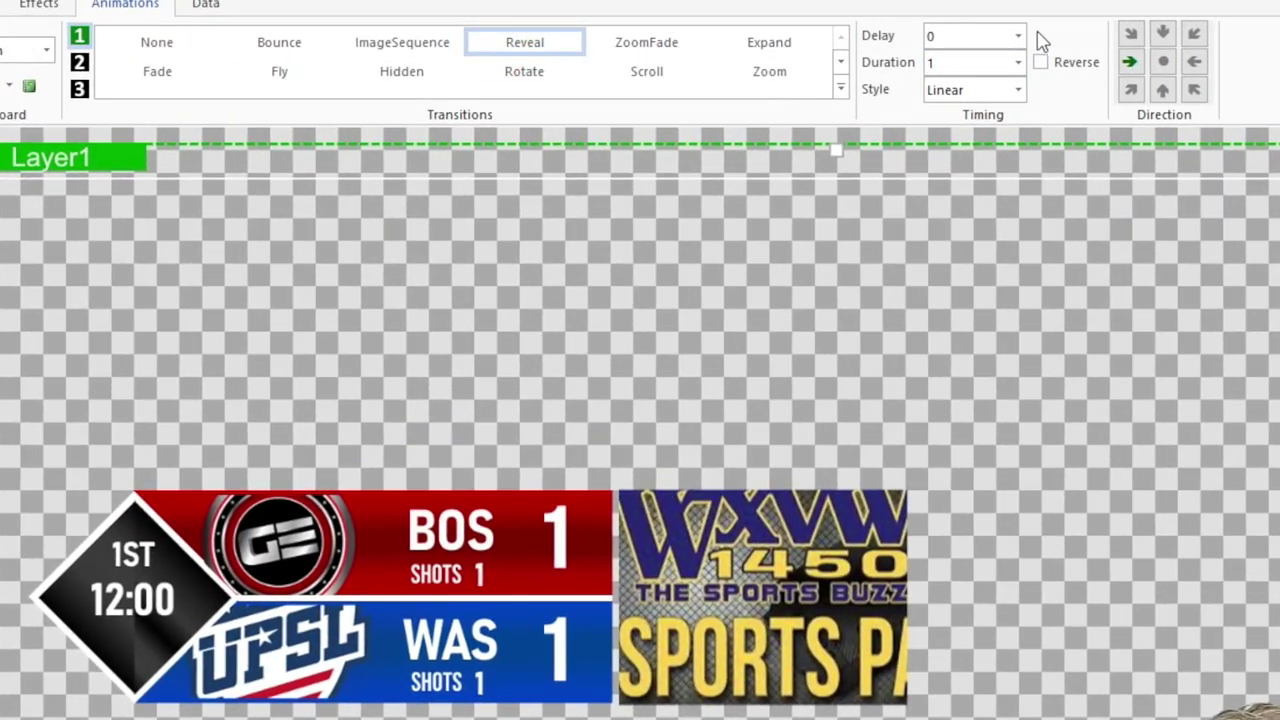
click(1017, 36)
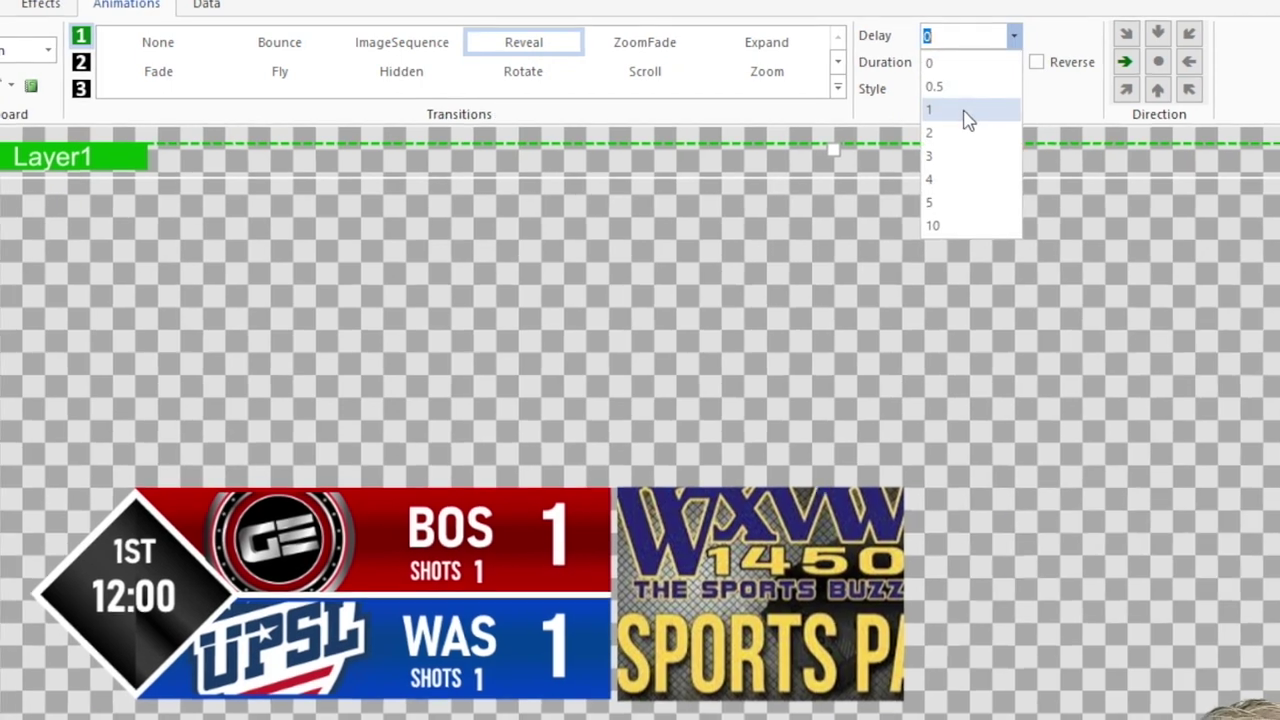
click(966, 112)
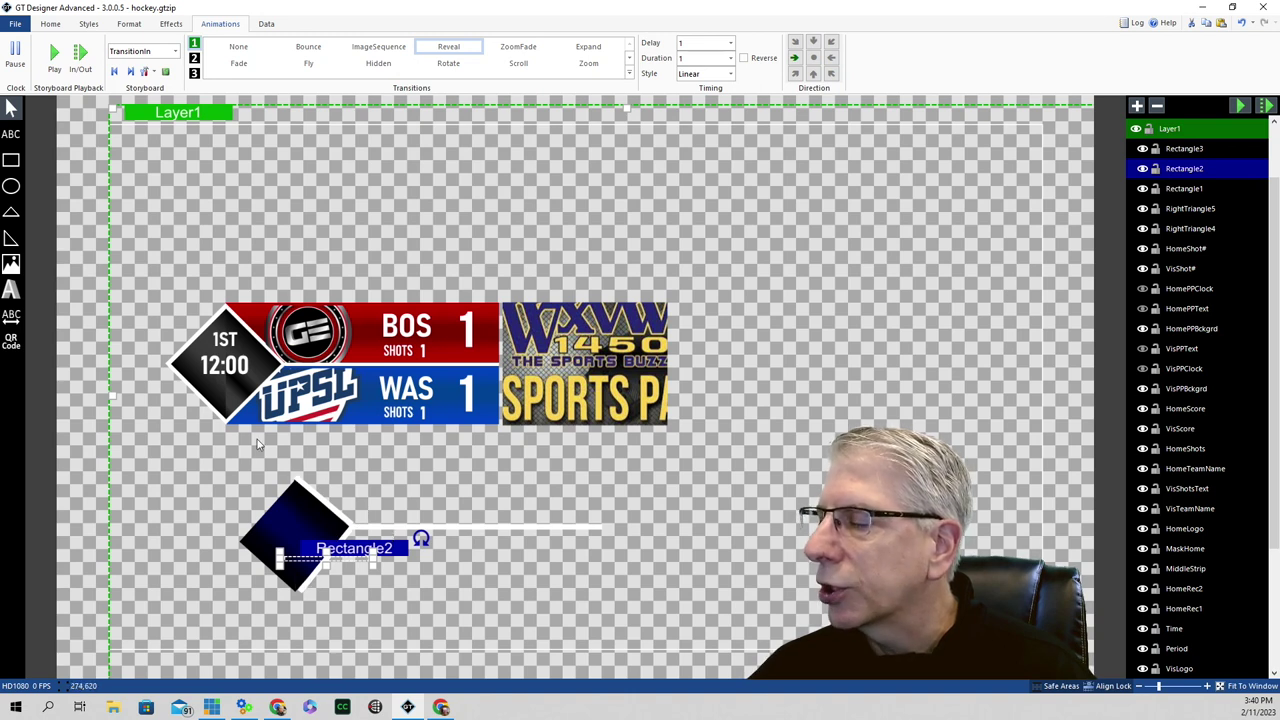
click(1238, 104)
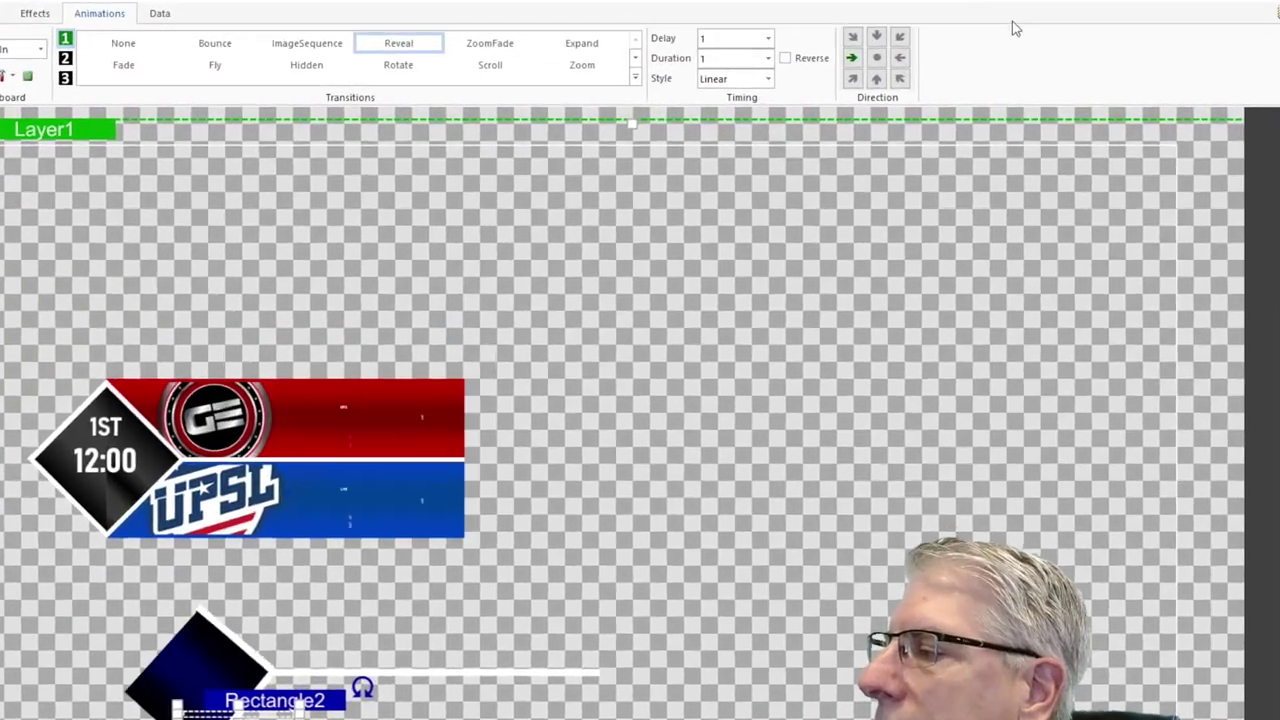
click(900, 57)
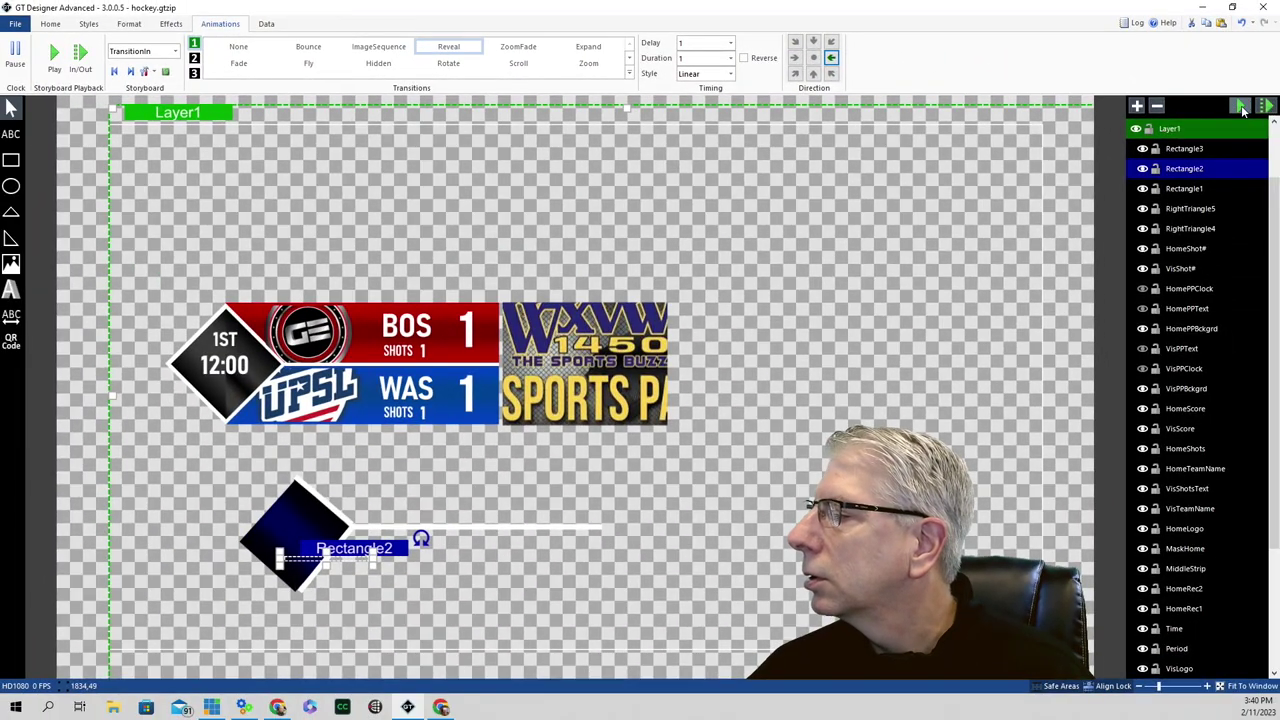
click(1240, 105)
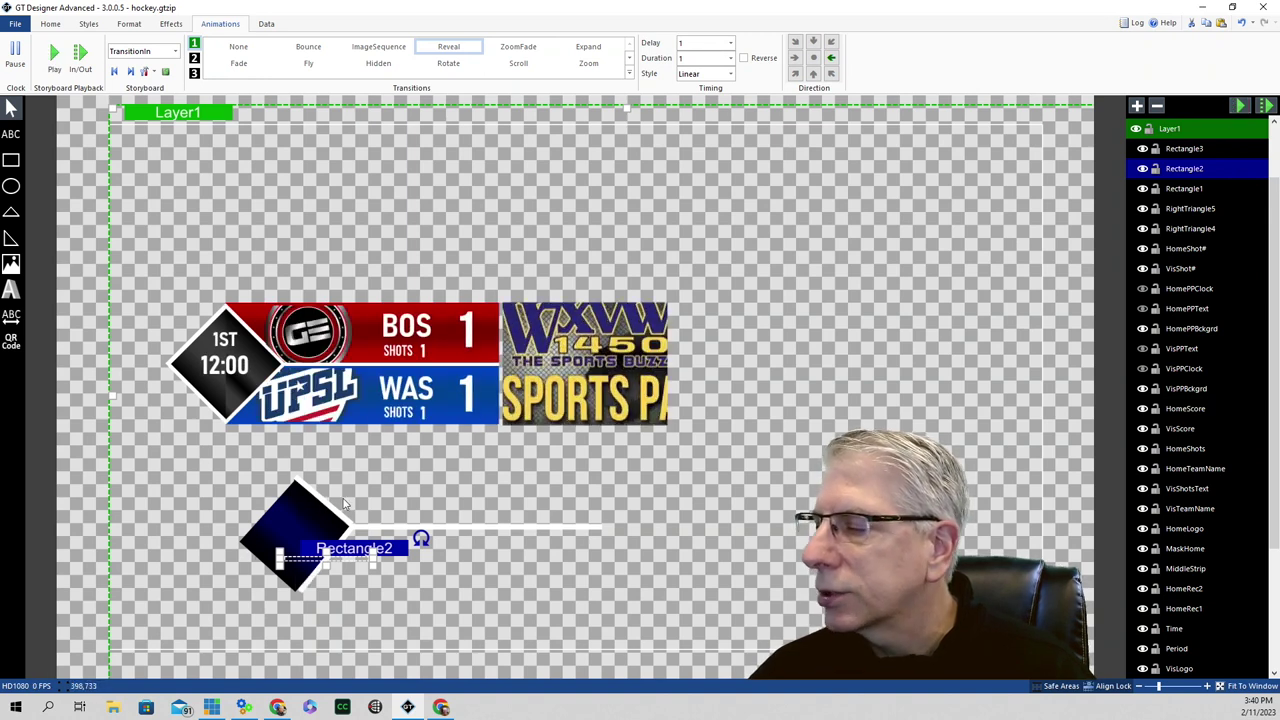
- Give the upper-right edge strip Rectangle1 a Reveal transition with a left-pointing direction and delay 1, and preview it
click(1185, 189)
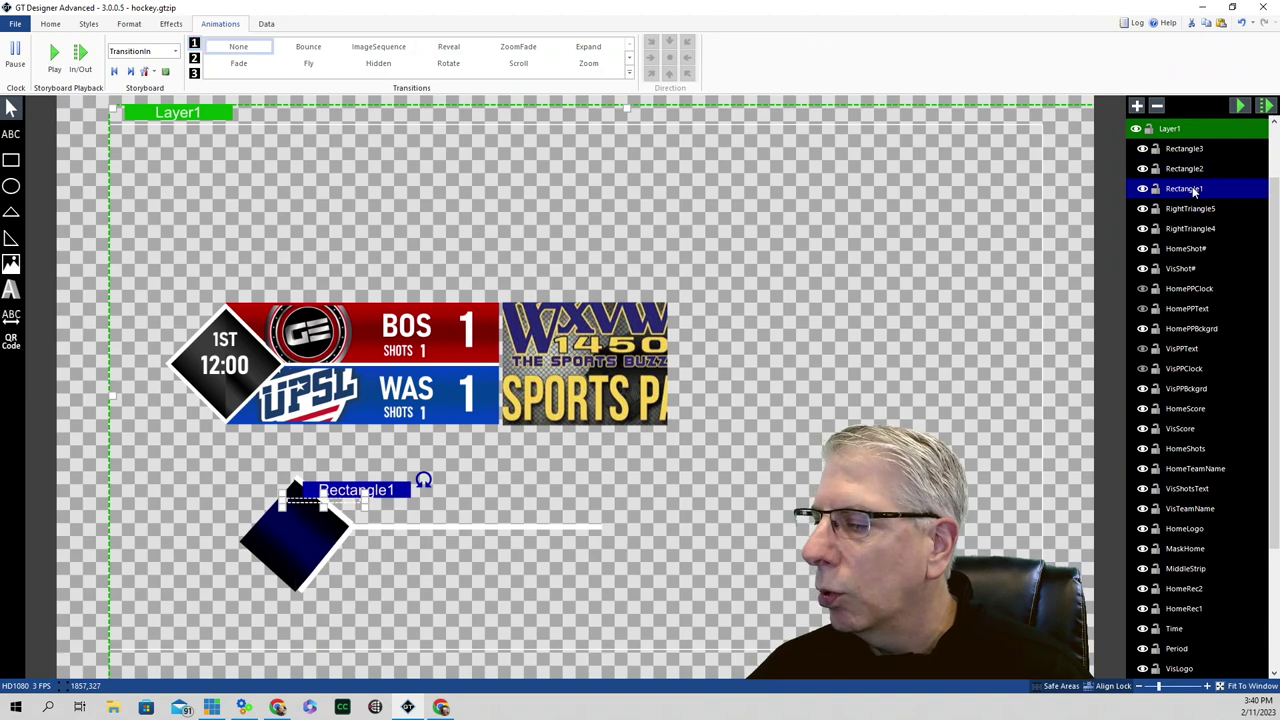
click(455, 48)
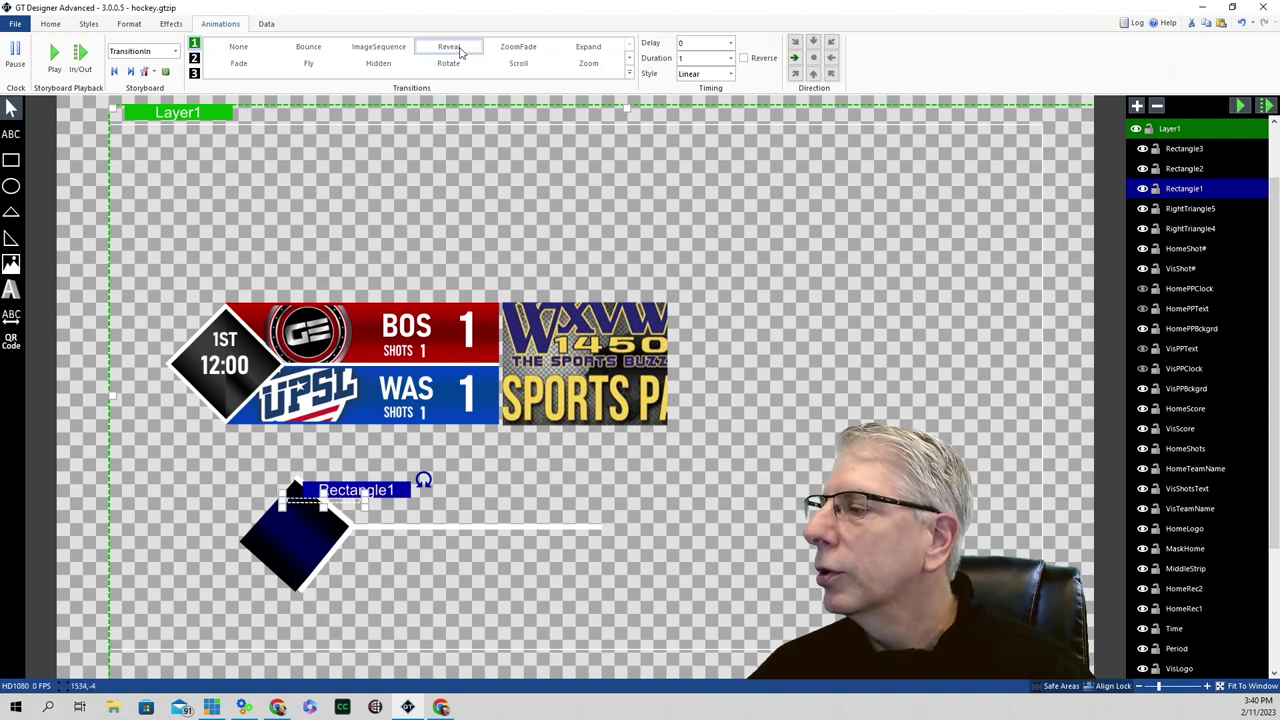
click(1240, 106)
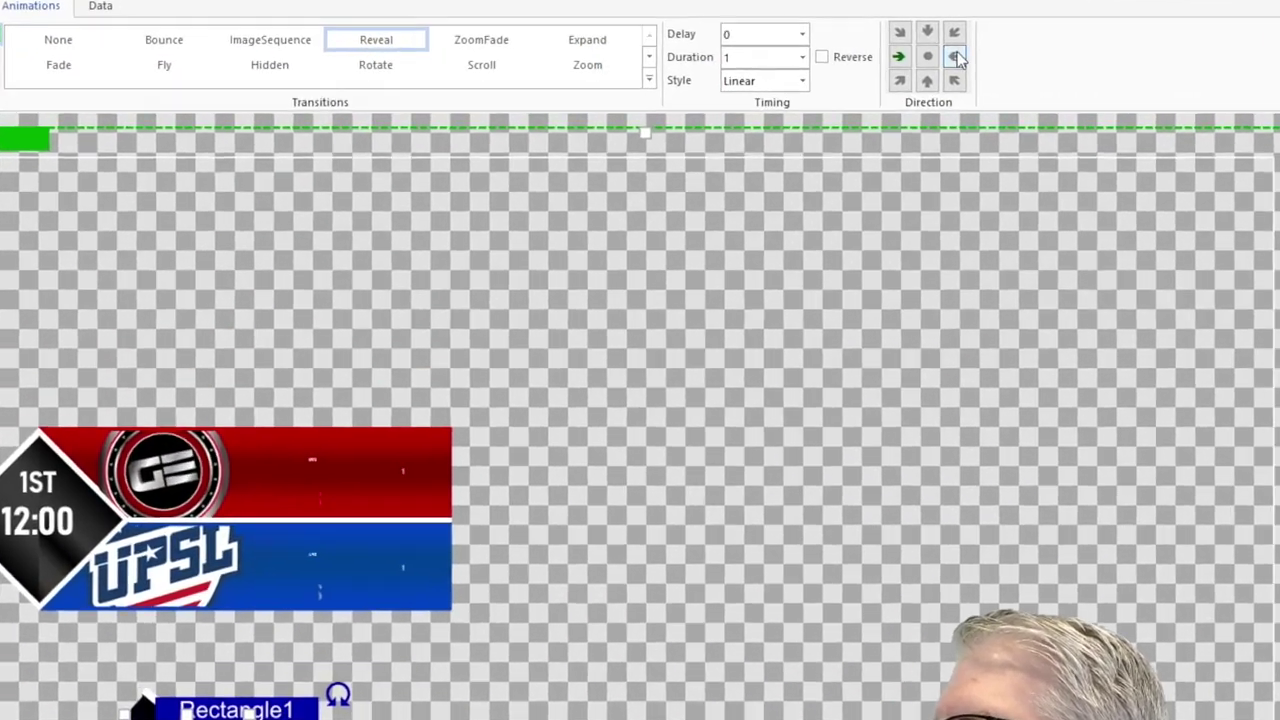
click(955, 57)
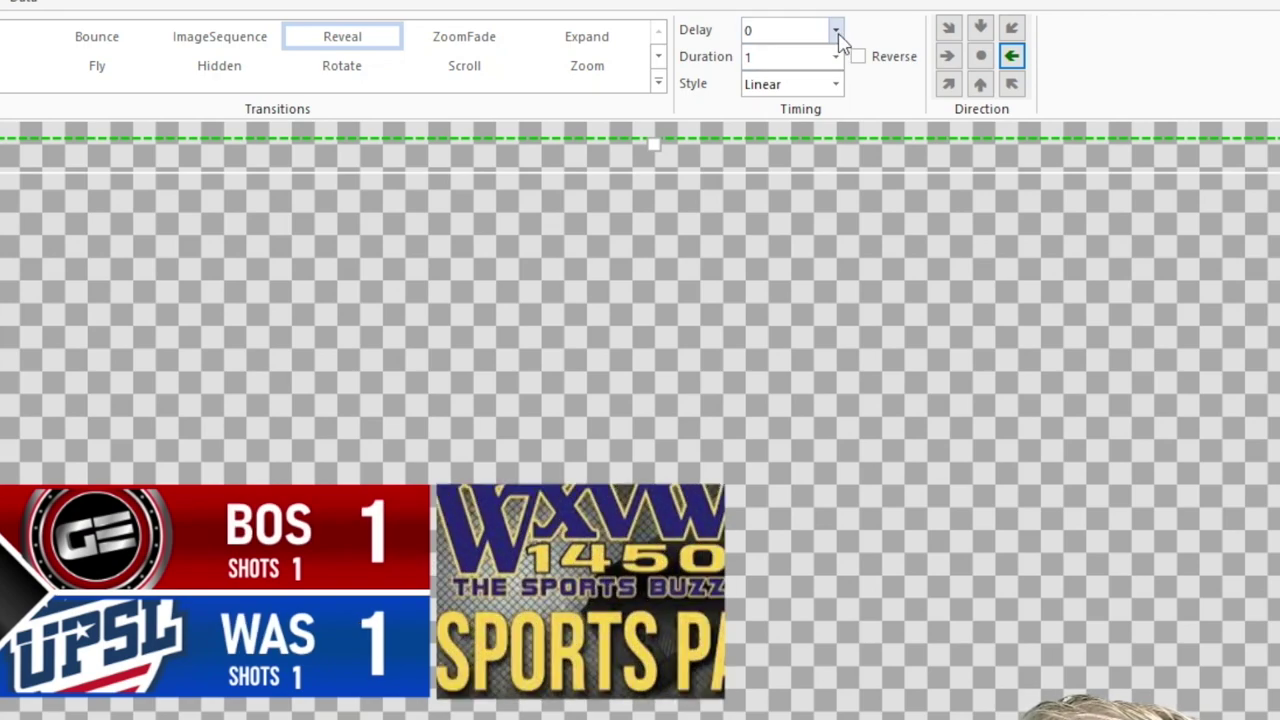
click(836, 31)
click(768, 106)
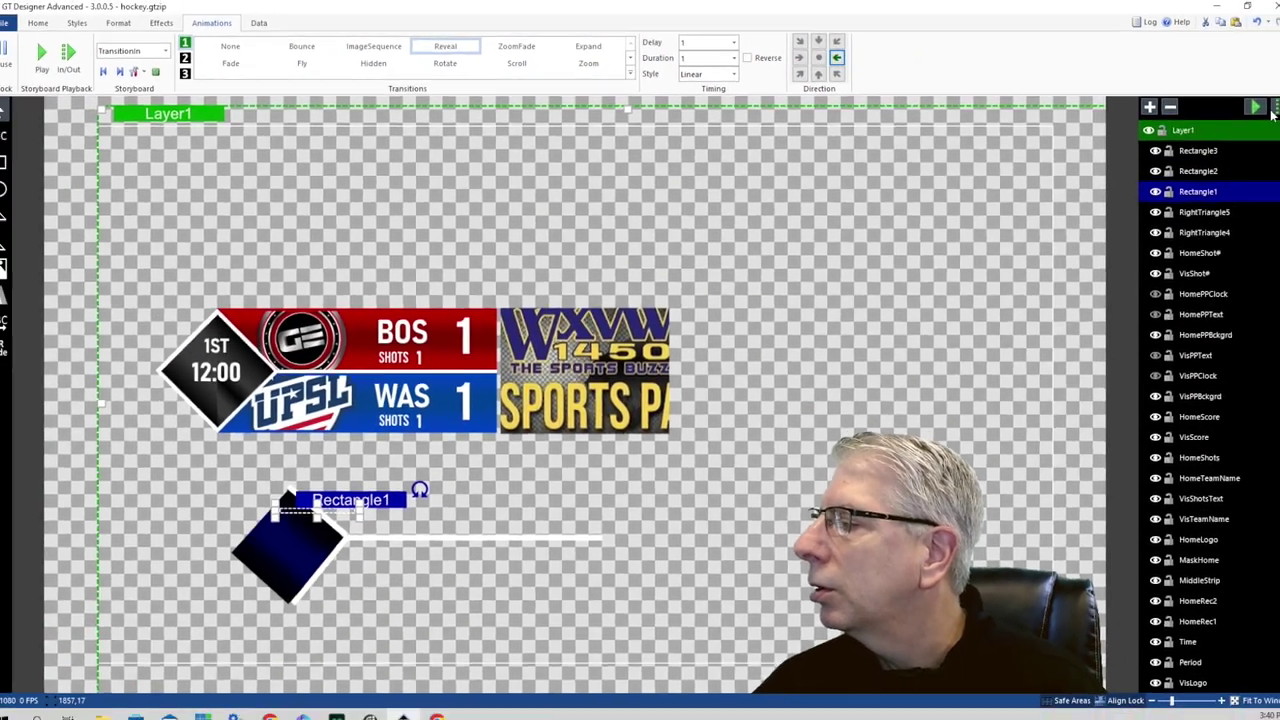
click(1256, 107)
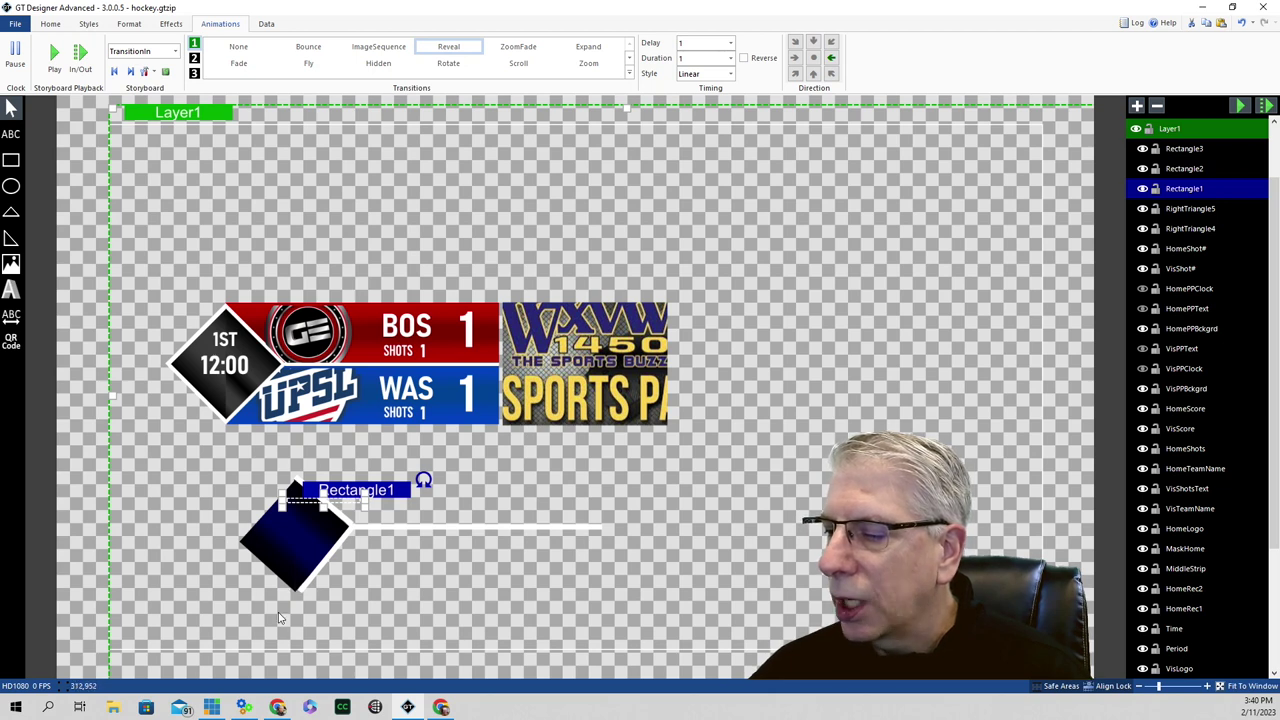
- Duplicate the white edge strip Rectangle2 and fit the copy along the diamond's lower-left edge
right_click(362, 497)
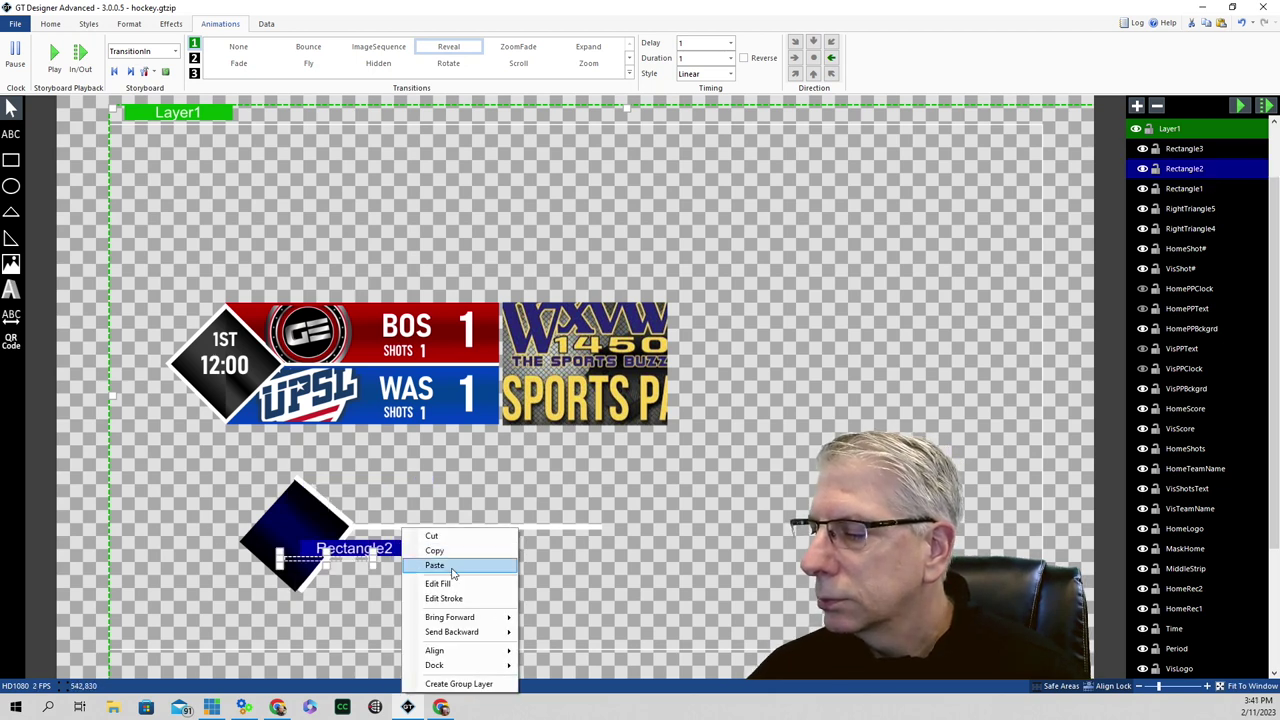
click(428, 563)
drag(365, 555, 291, 563)
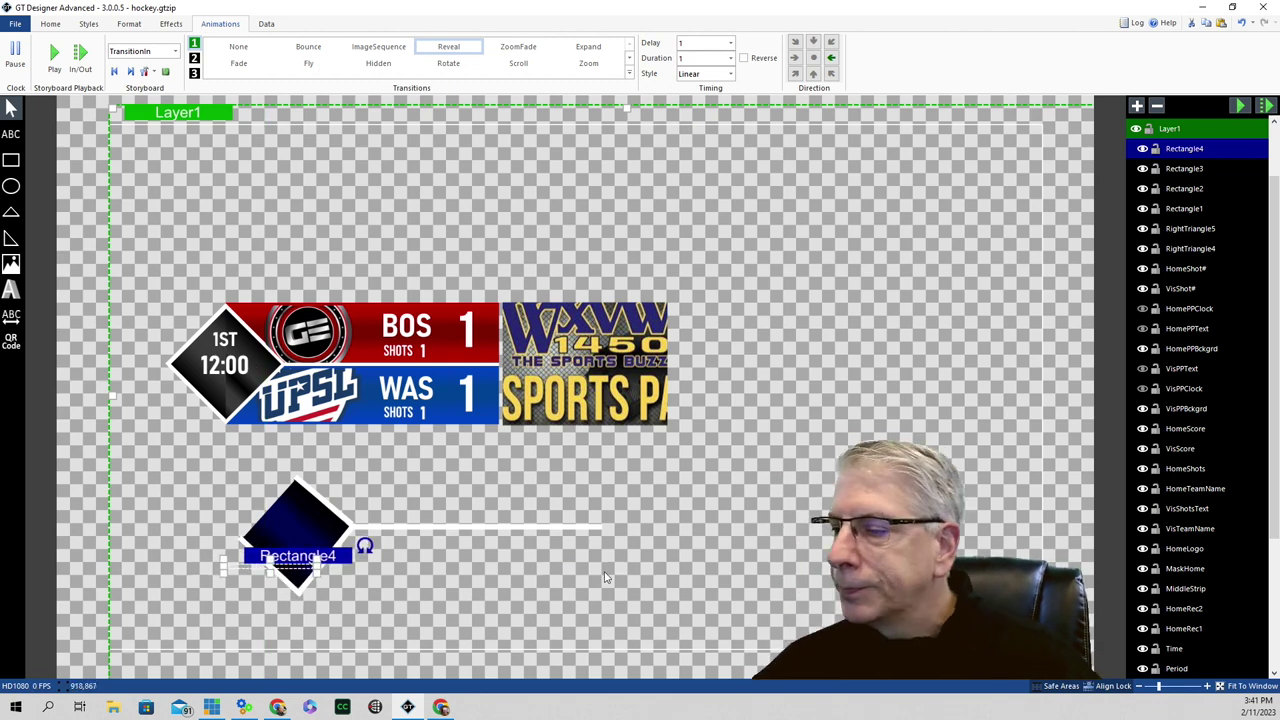
- Duplicate the lower-left white strip and fit the copy along the diamond's upper-left edge
right_click(334, 556)
click(362, 549)
right_click(342, 556)
click(370, 564)
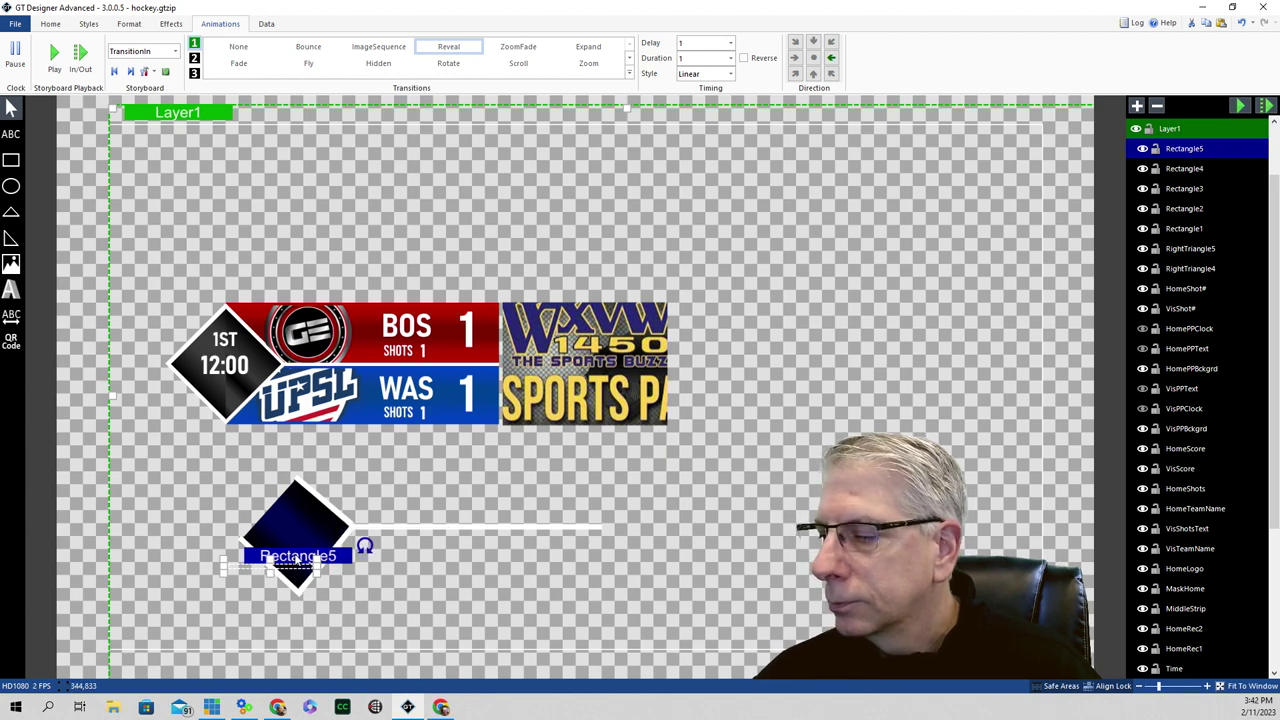
drag(222, 516, 176, 452)
drag(227, 489, 271, 496)
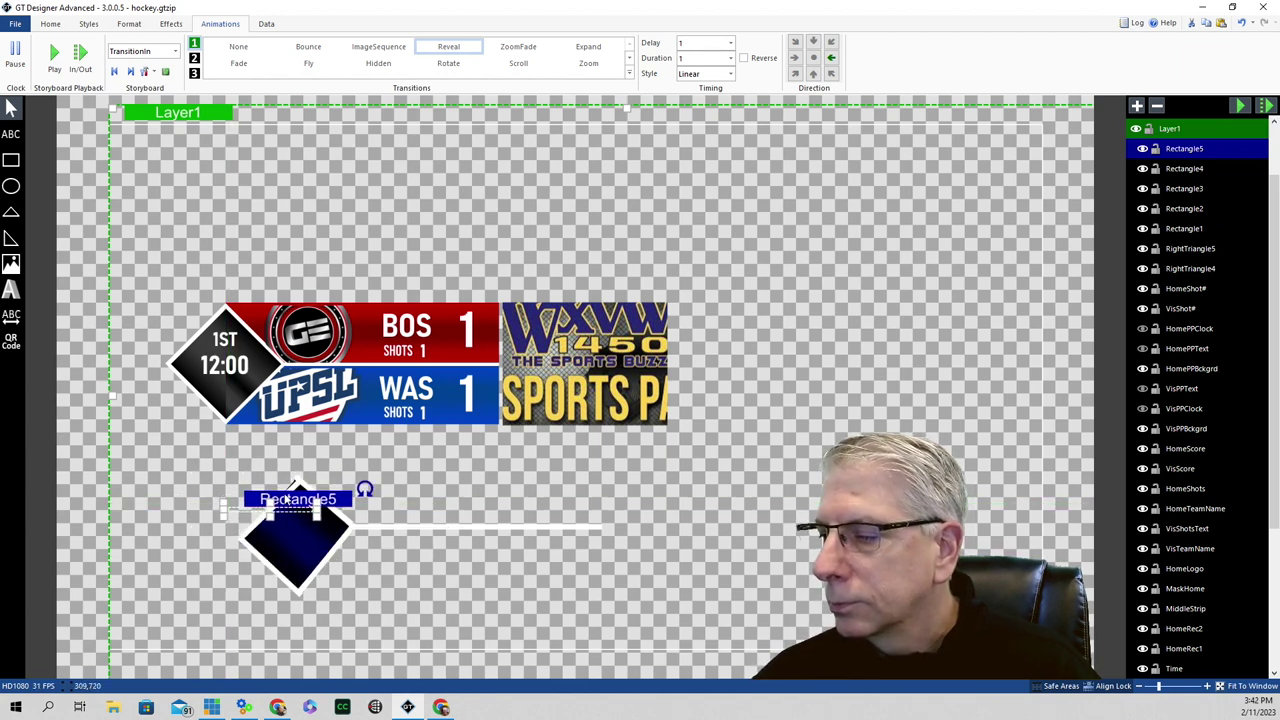
click(372, 476)
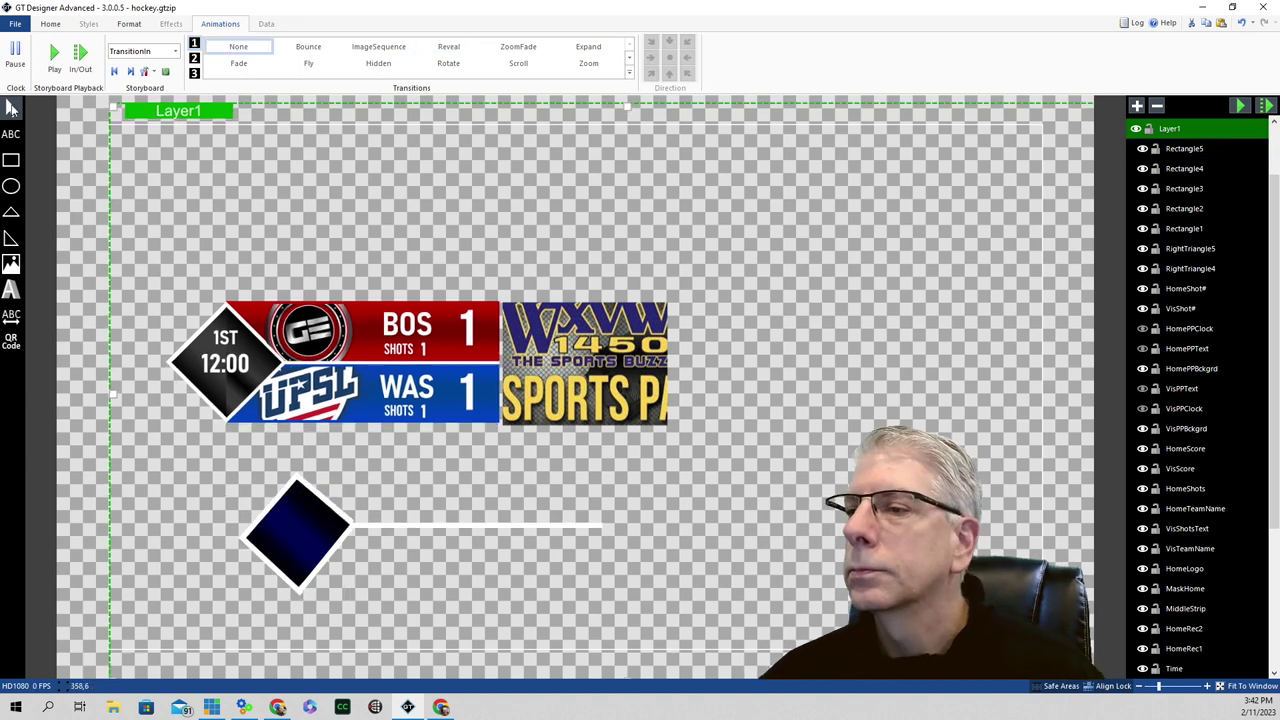
- Check the Reveal transition of the lower-left edge strip Rectangle4, with its delay, duration and direction, and preview the storyboard
click(51, 24)
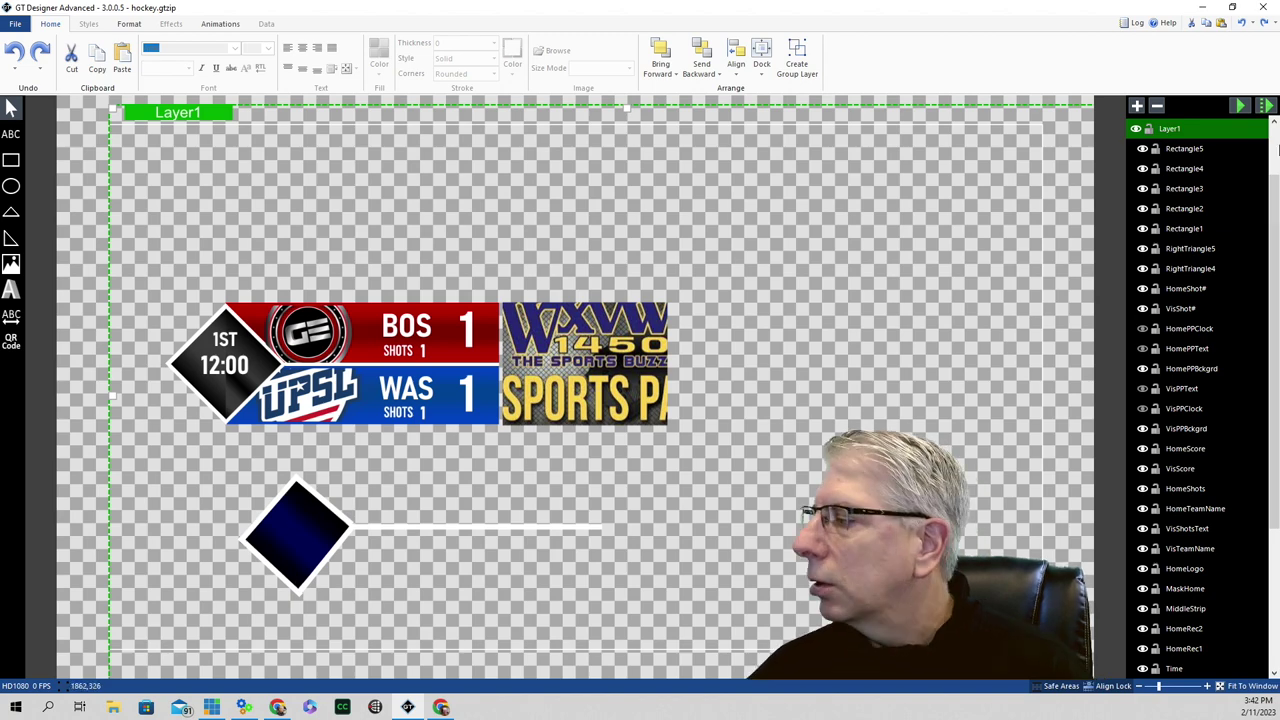
click(1177, 169)
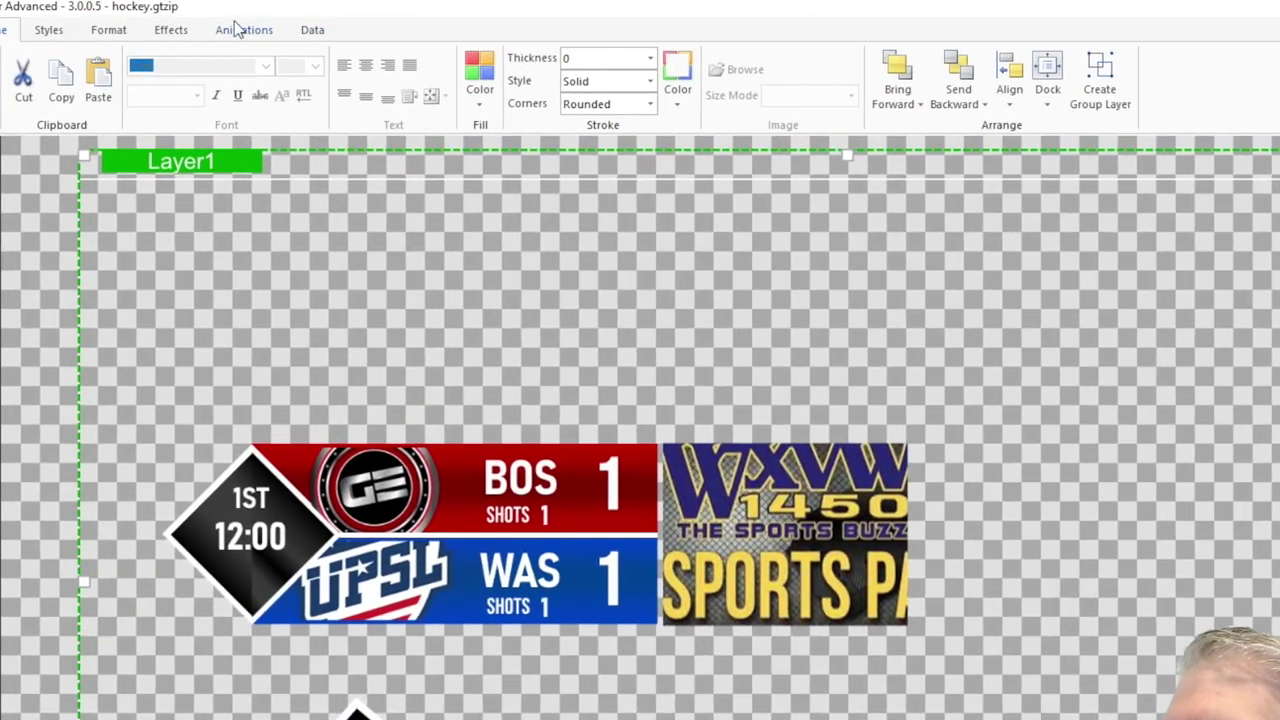
click(240, 28)
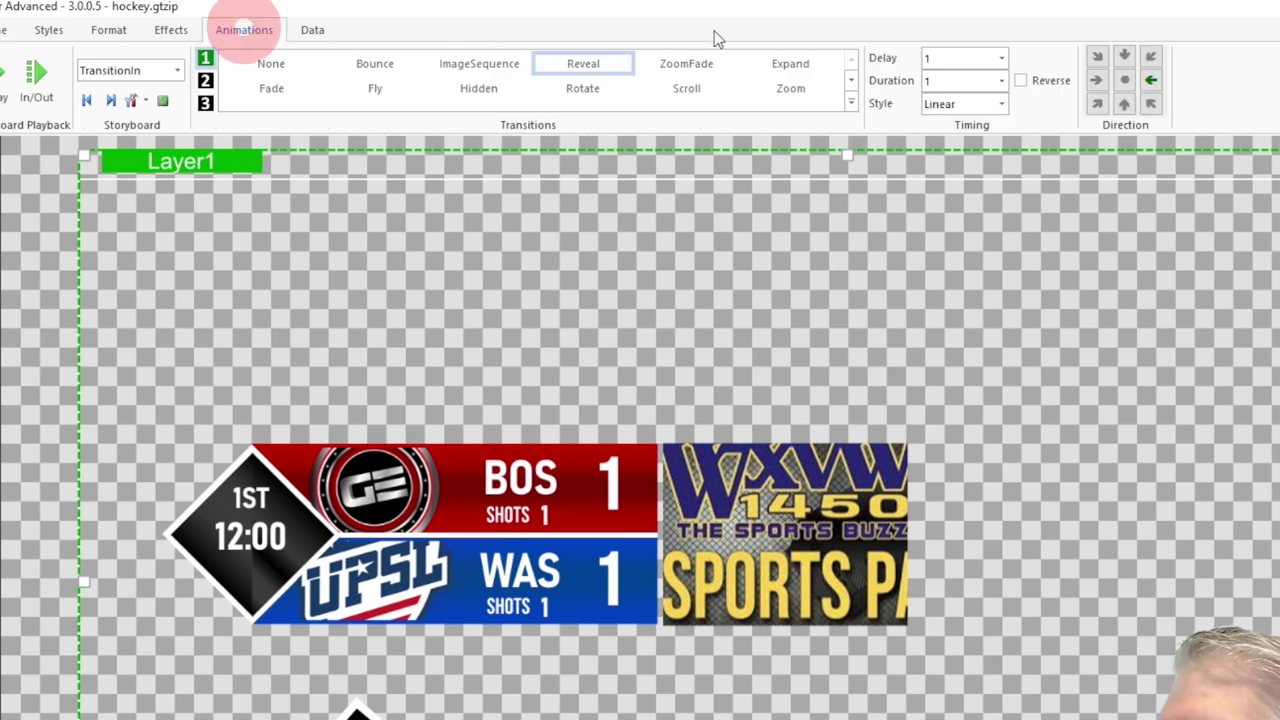
click(587, 67)
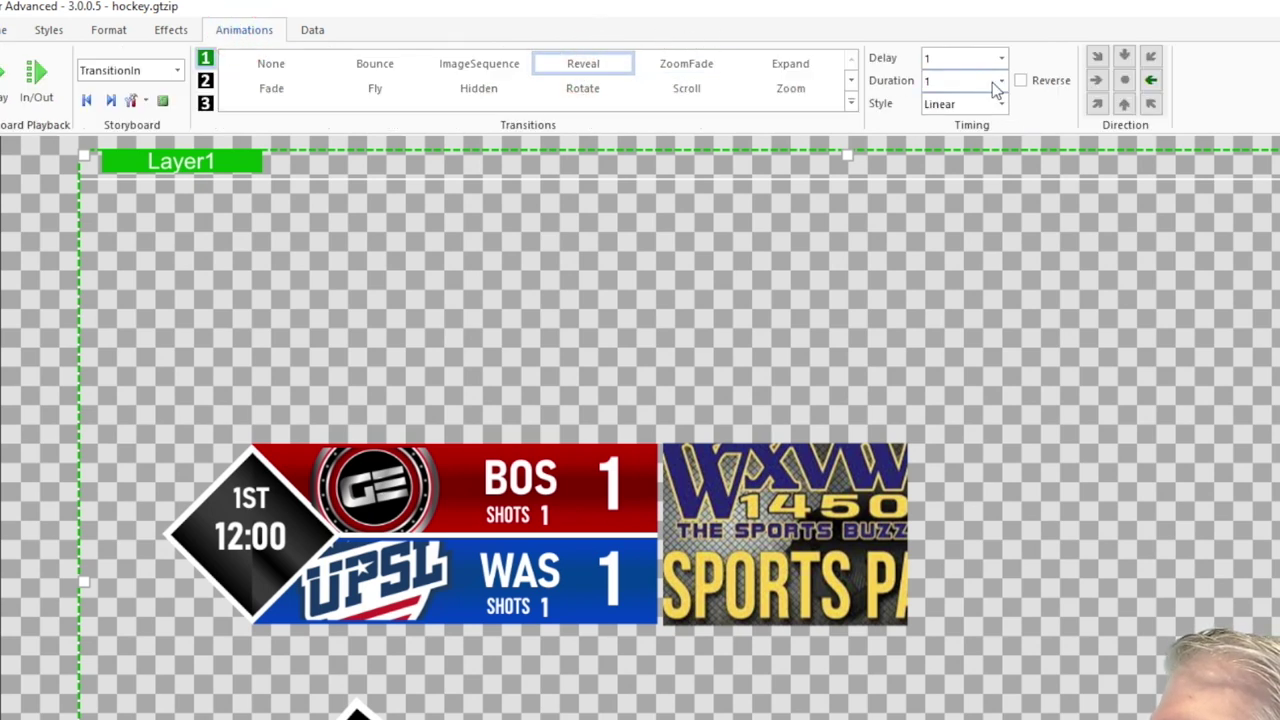
key(space)
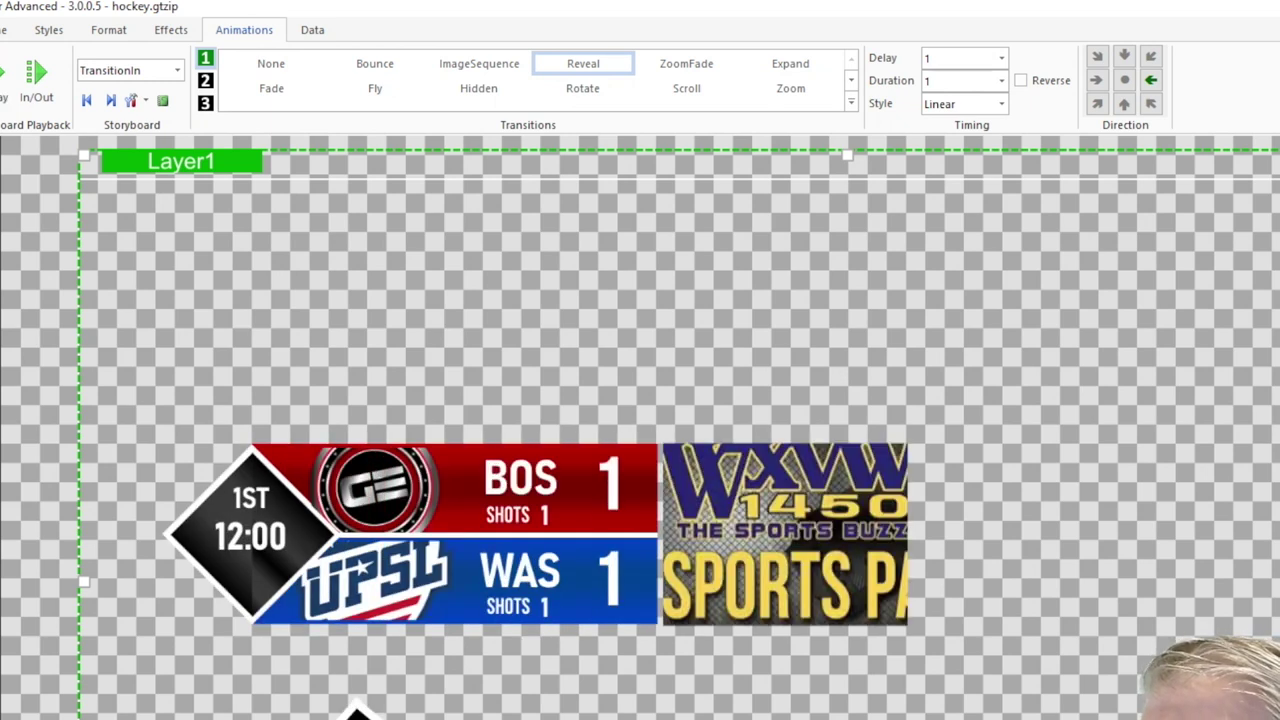
key(space)
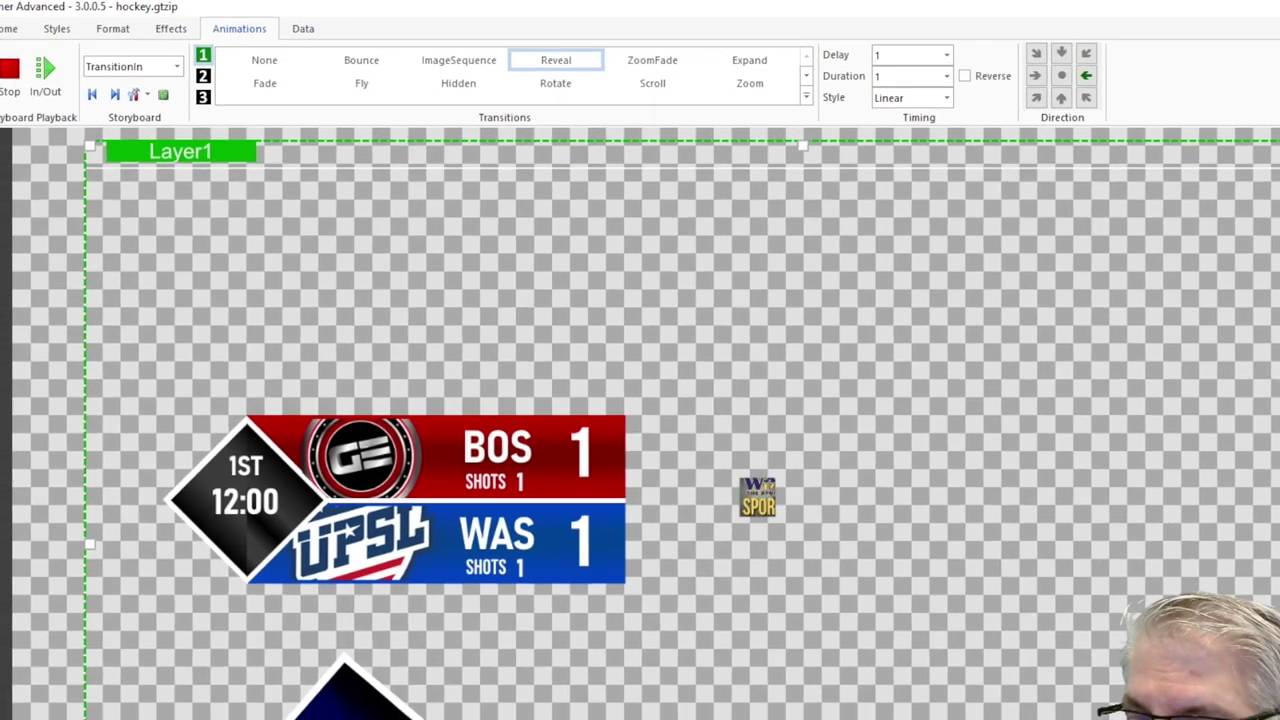
drag(785, 526, 785, 526)
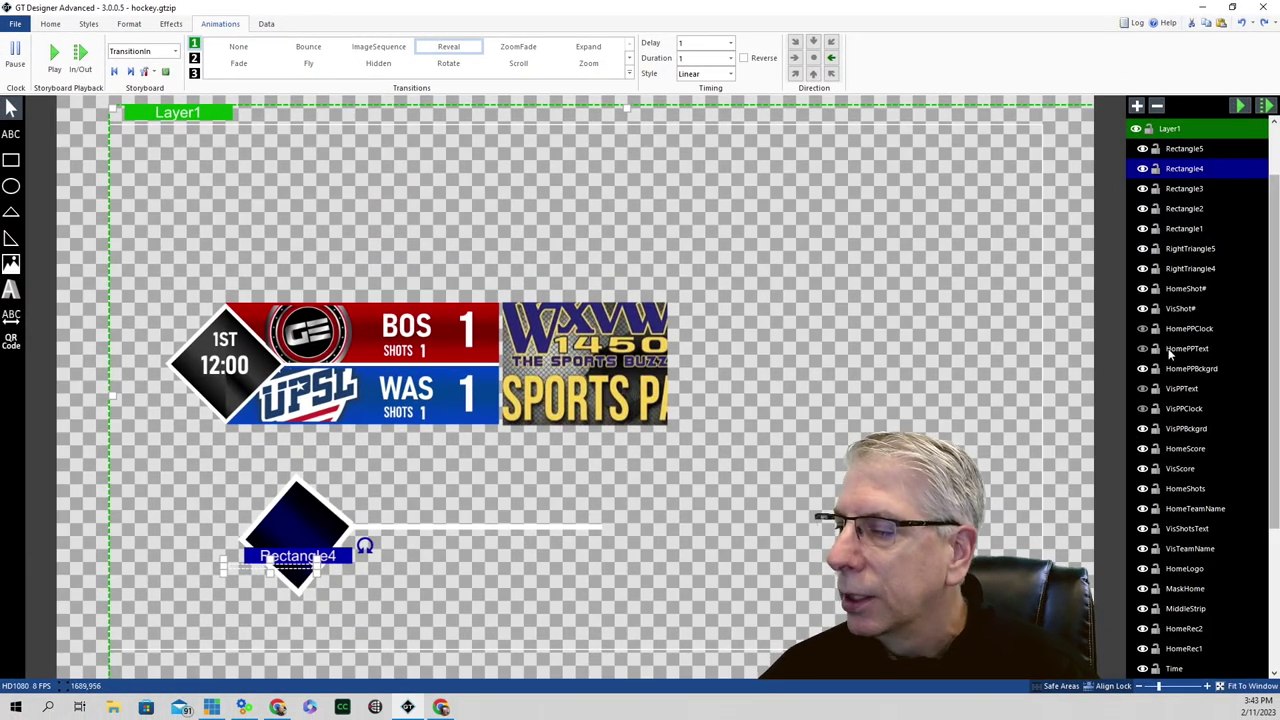
click(690, 568)
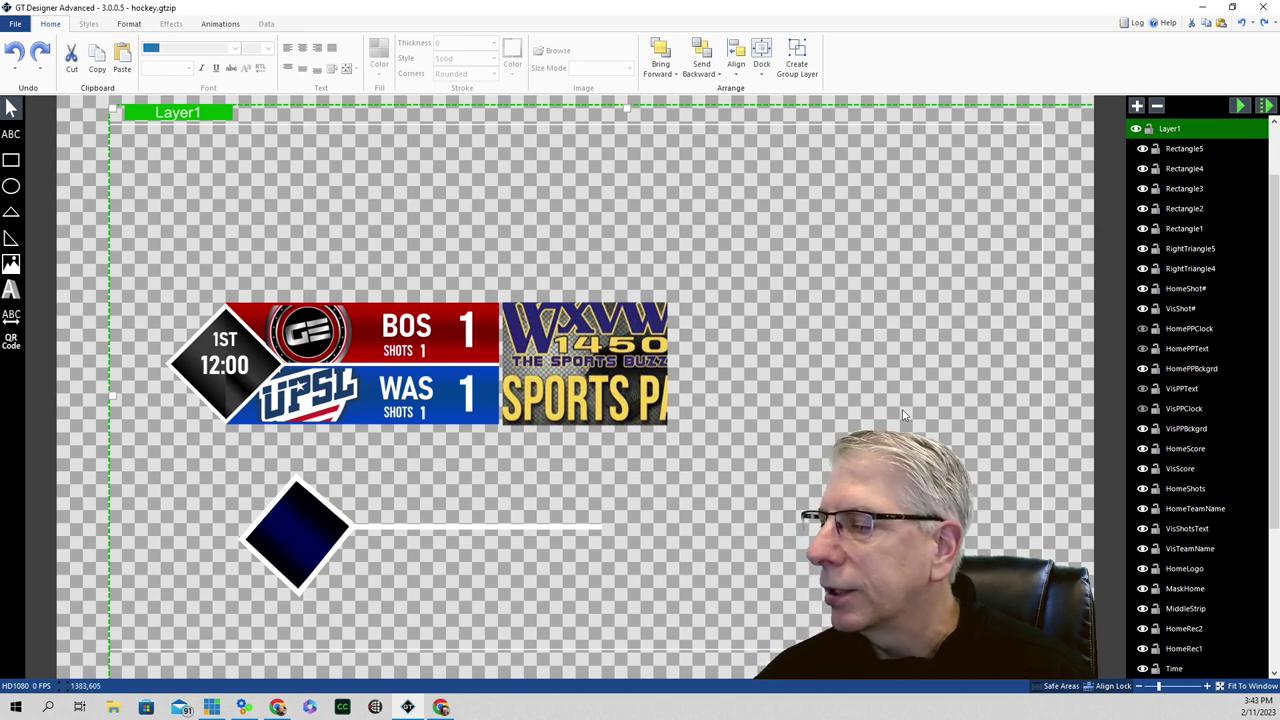
- Delete the practice diamond's pieces from Layer1: Rectangle1 through Rectangle5, RightTriangle4 and RightTriangle5
click(1185, 228)
key(Delete)
click(1180, 230)
key(Delete)
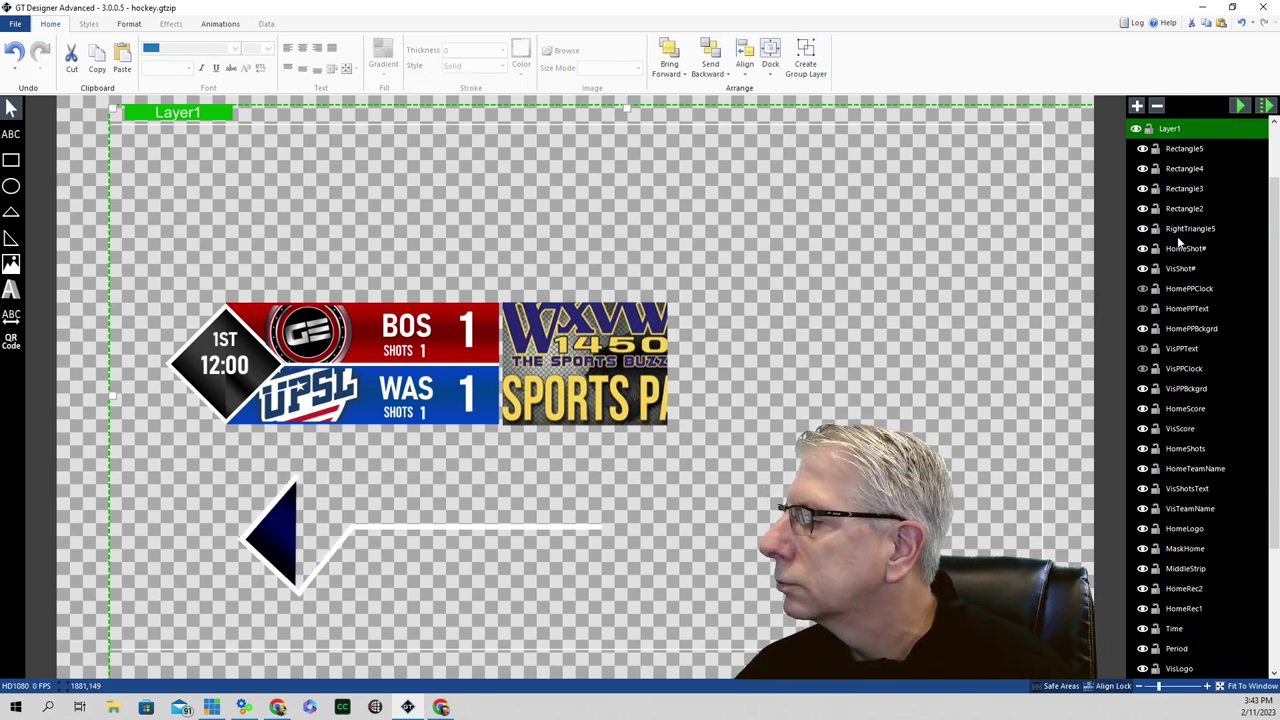
key(Delete)
click(1179, 210)
key(Delete)
click(1180, 190)
key(Delete)
click(1180, 170)
key(Delete)
click(1180, 150)
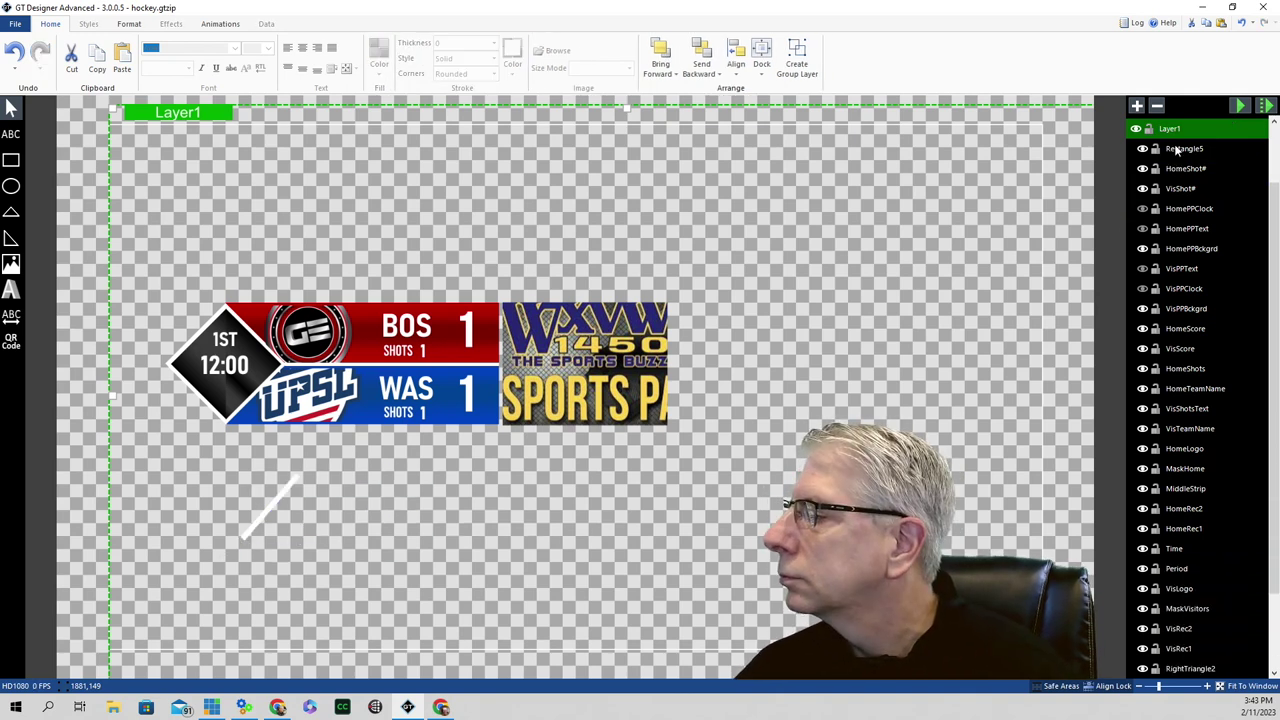
key(Delete)
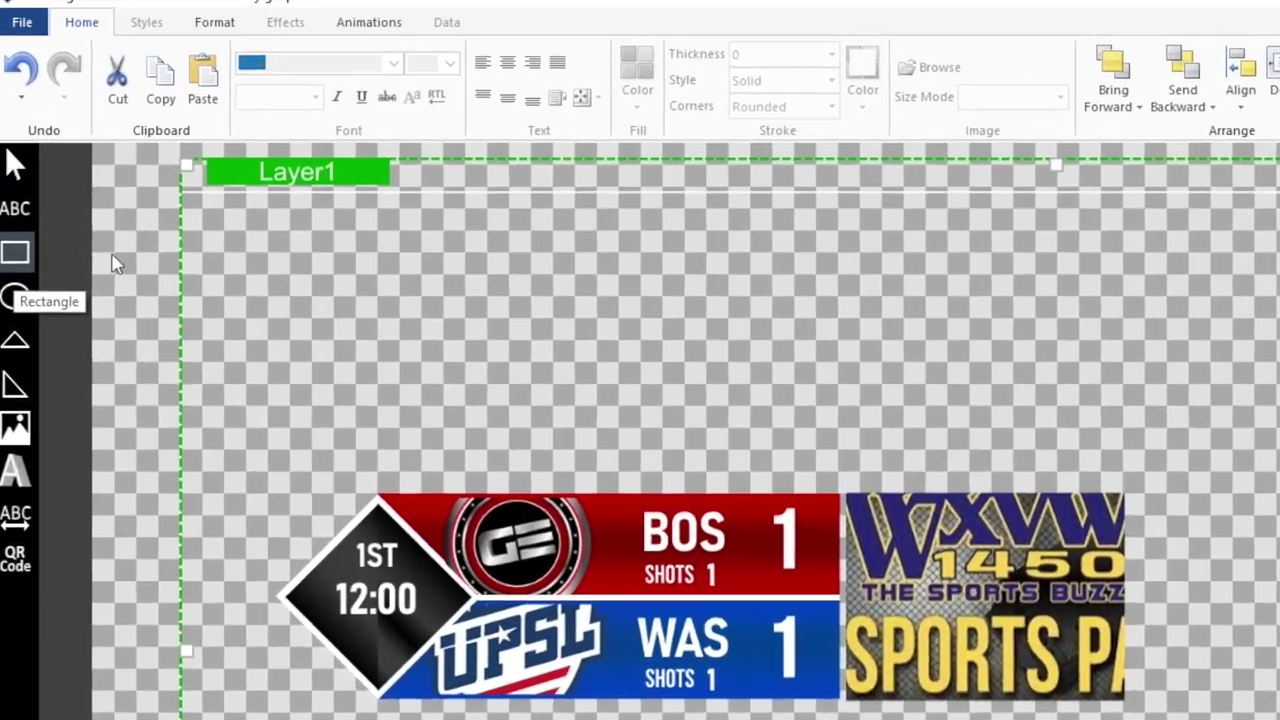
- Draw a wide rectangle above the scoreboard's red team bar and set its X skew to -45
click(400, 320)
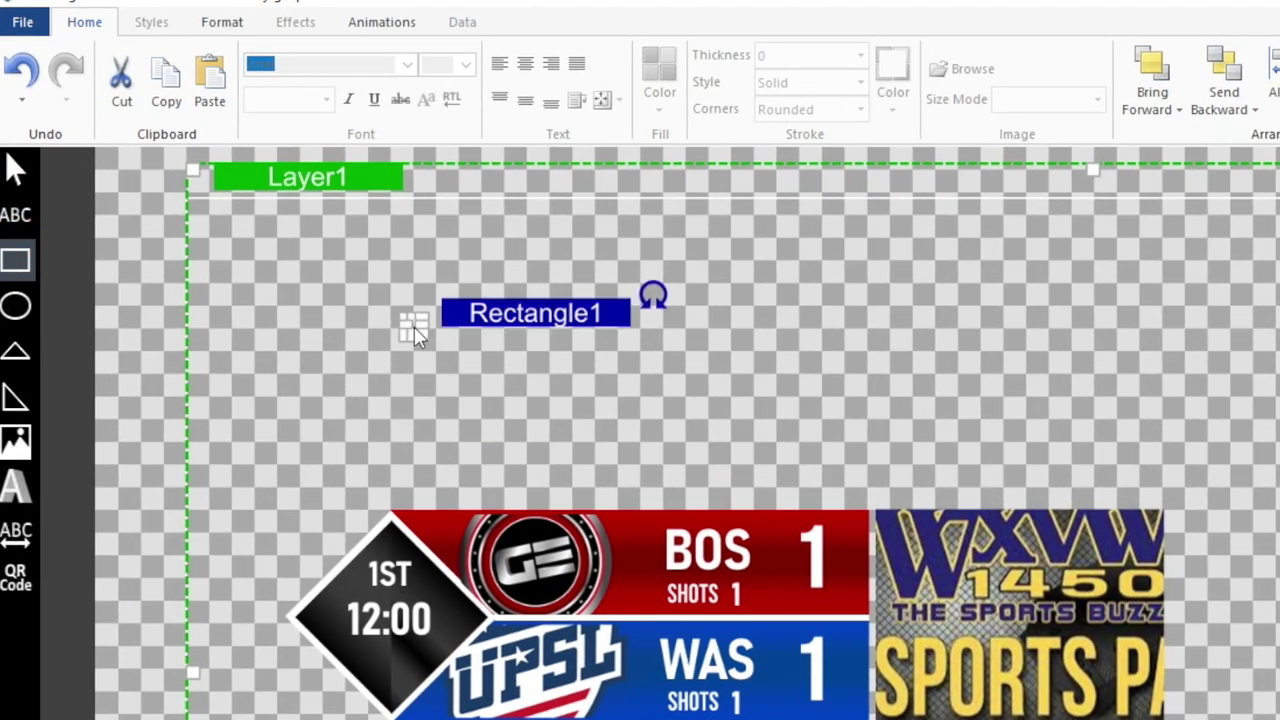
drag(415, 335, 502, 271)
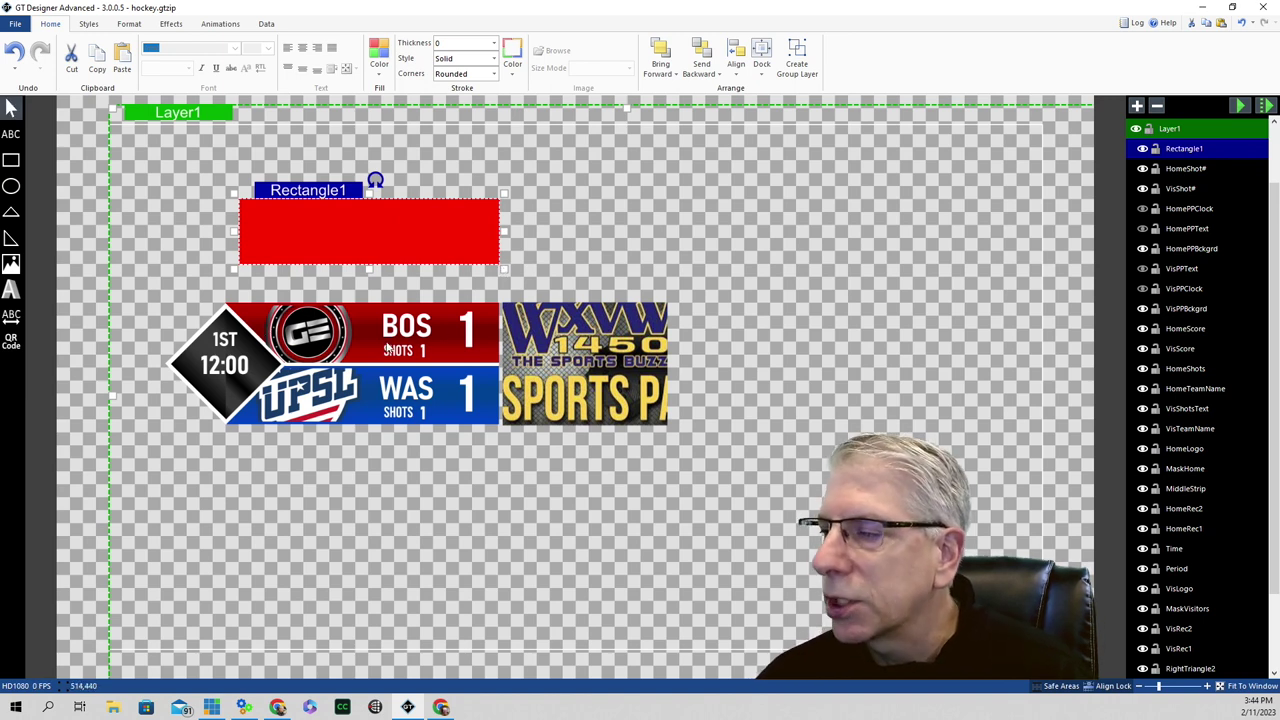
click(131, 25)
click(170, 24)
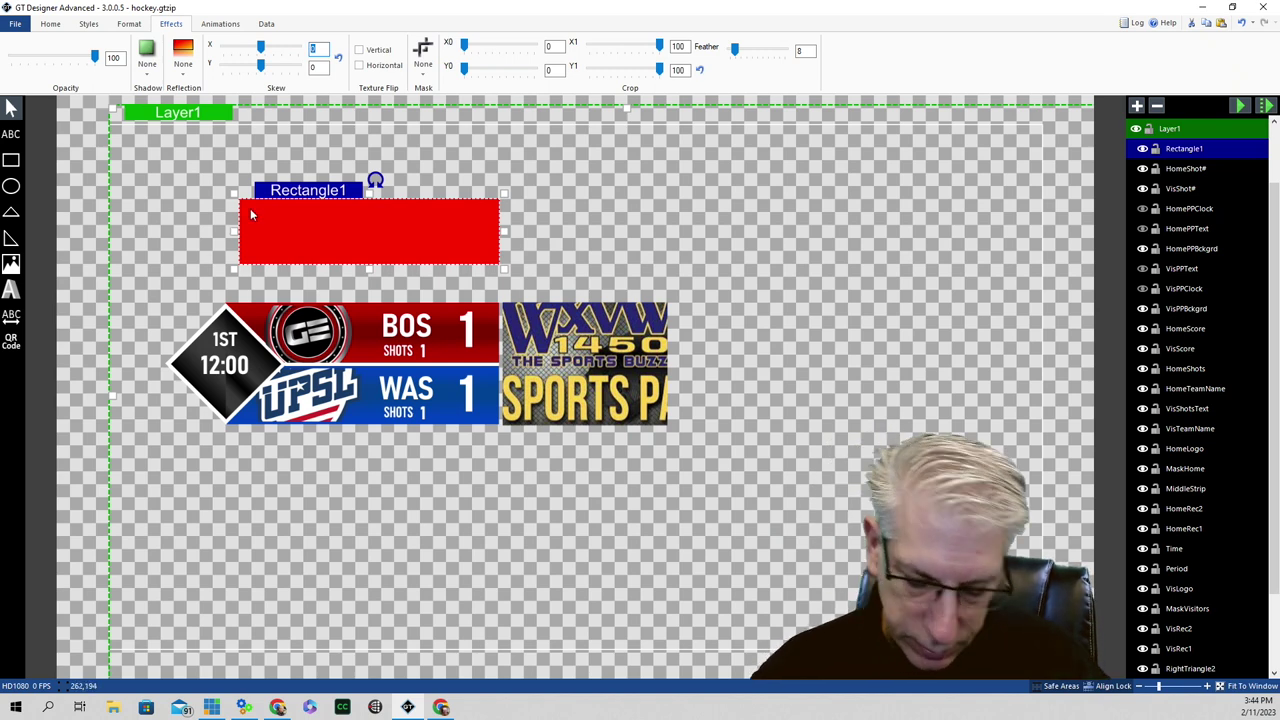
text(-21)
text(-45)
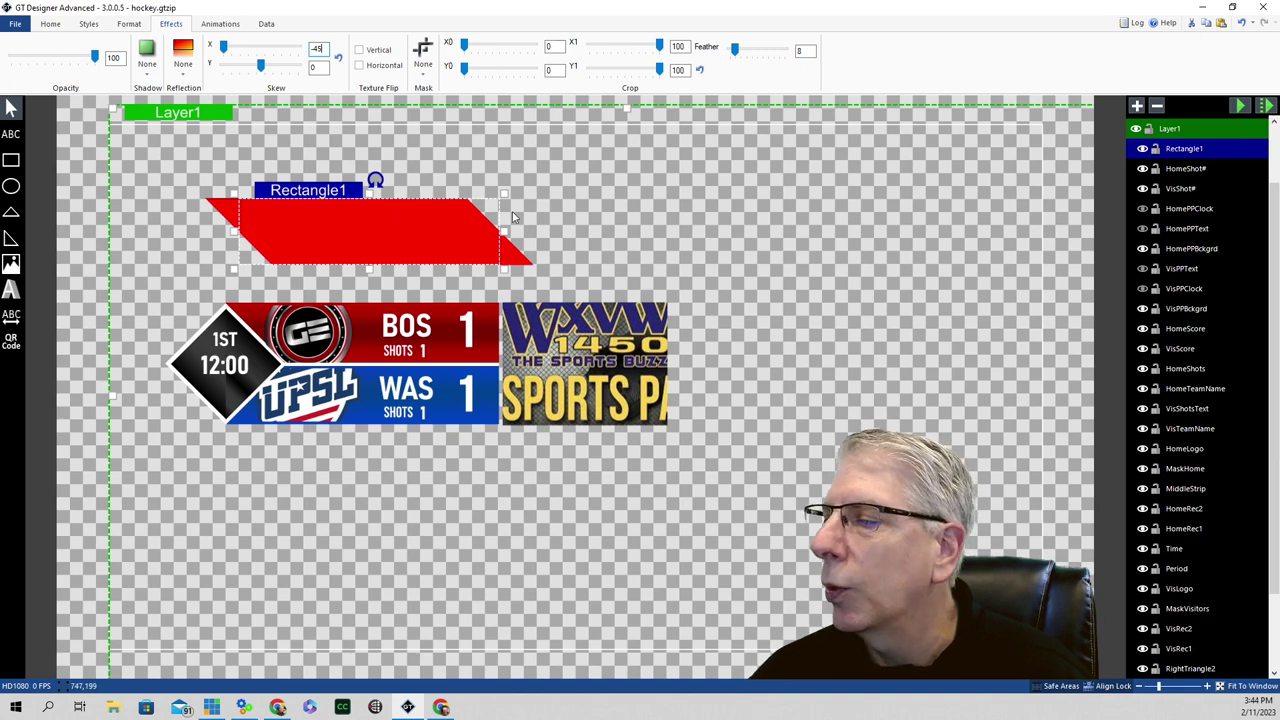
- Narrow the skewed rectangle, test its fit over the red bar beside the clock diamond, and move it back above the scoreboard
drag(503, 230, 394, 230)
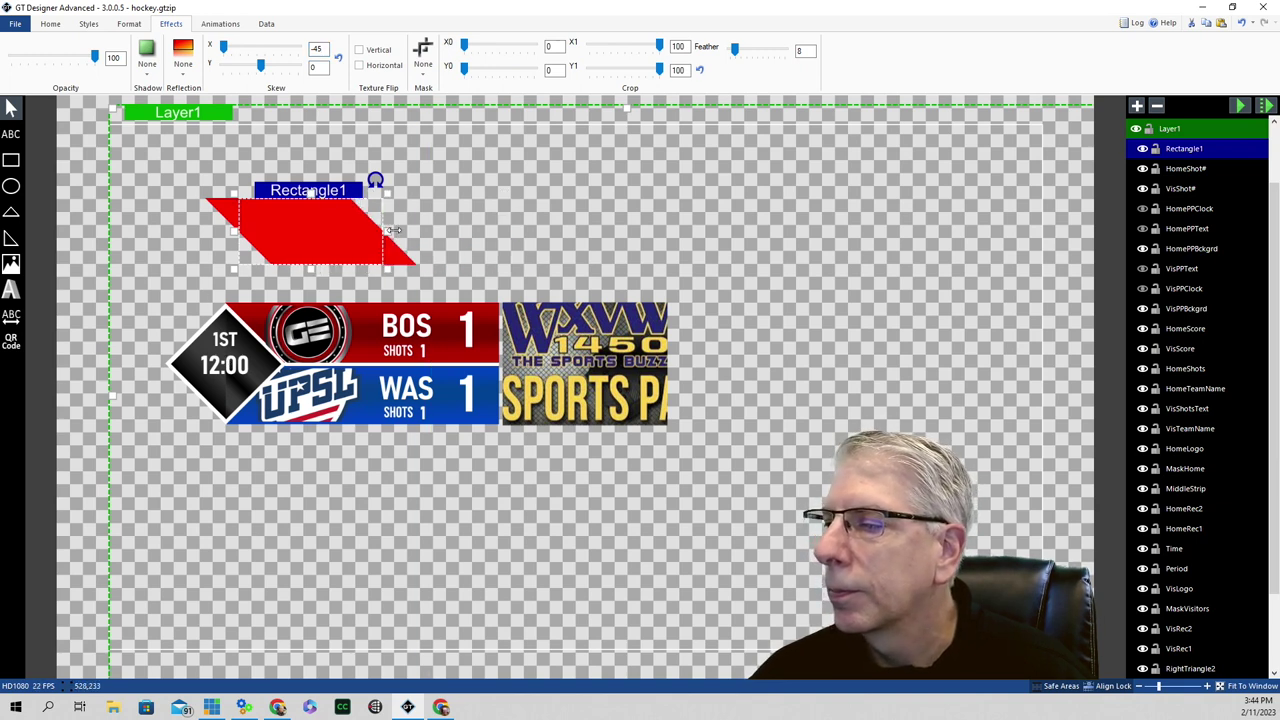
drag(294, 222, 297, 298)
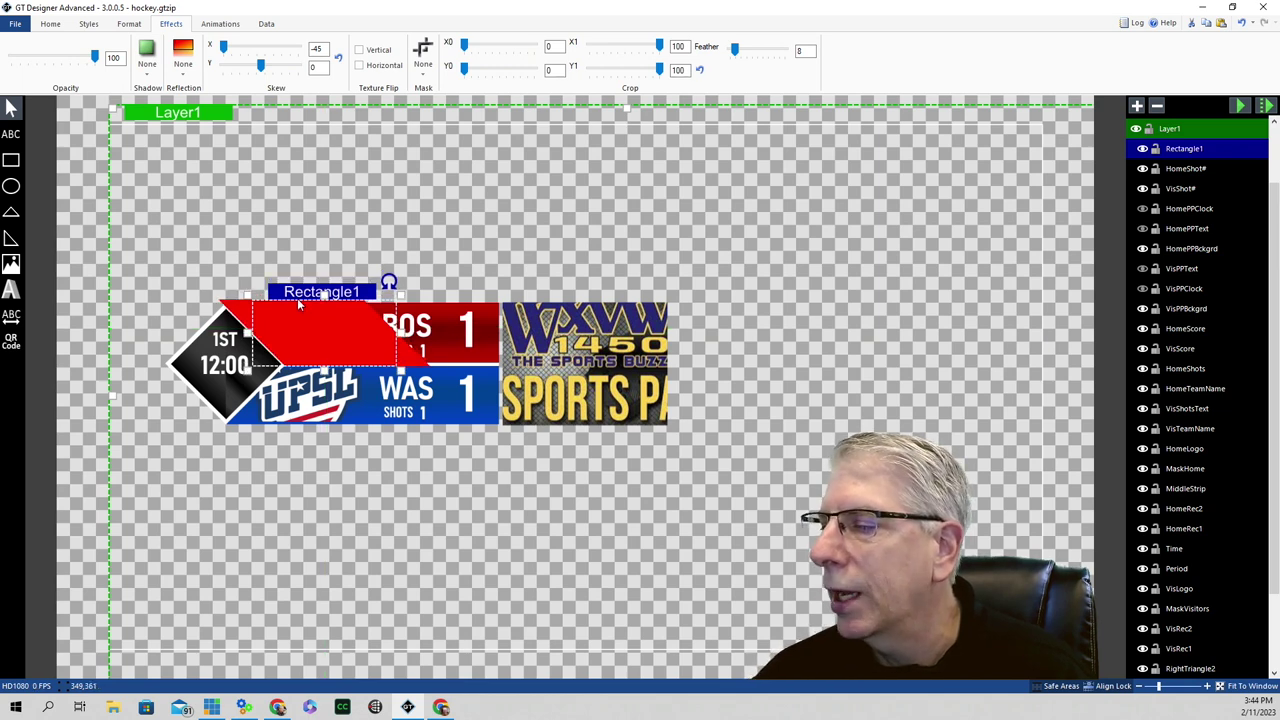
drag(297, 298, 307, 201)
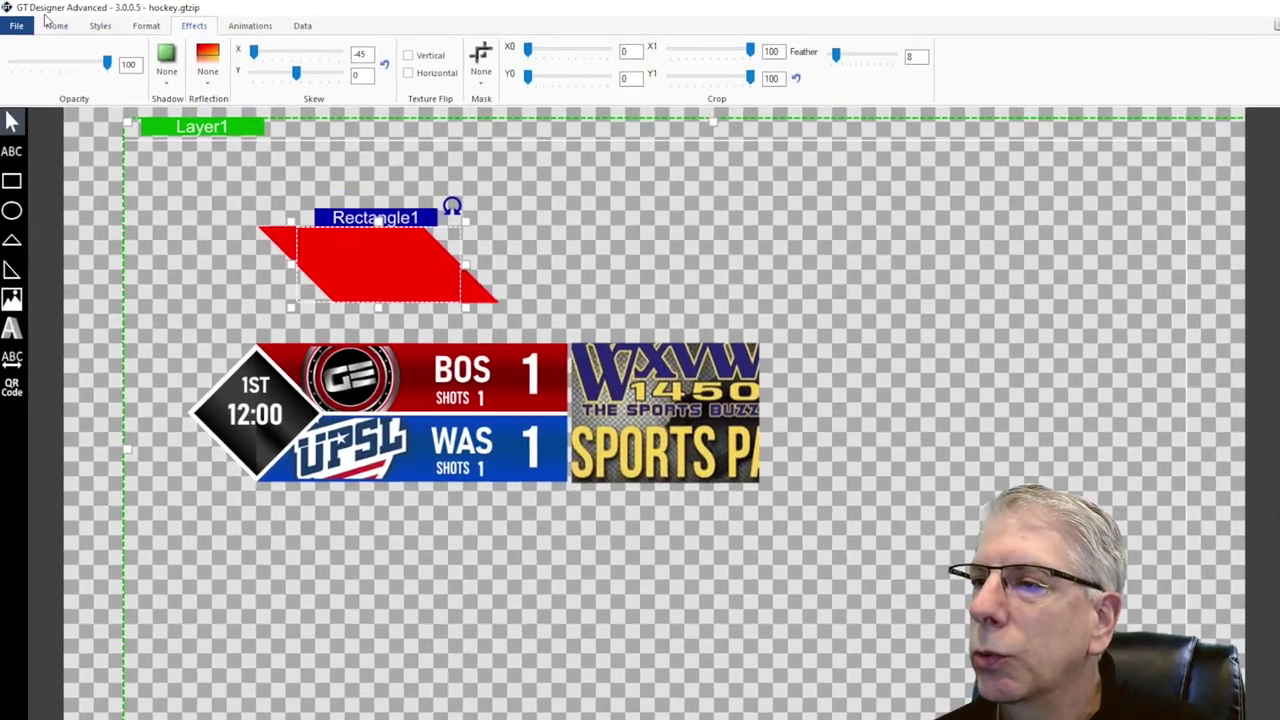
- Start a linear gradient fill on the skewed rectangle and add three stops at positions about 0.29, 0.46 and 0.81
click(55, 25)
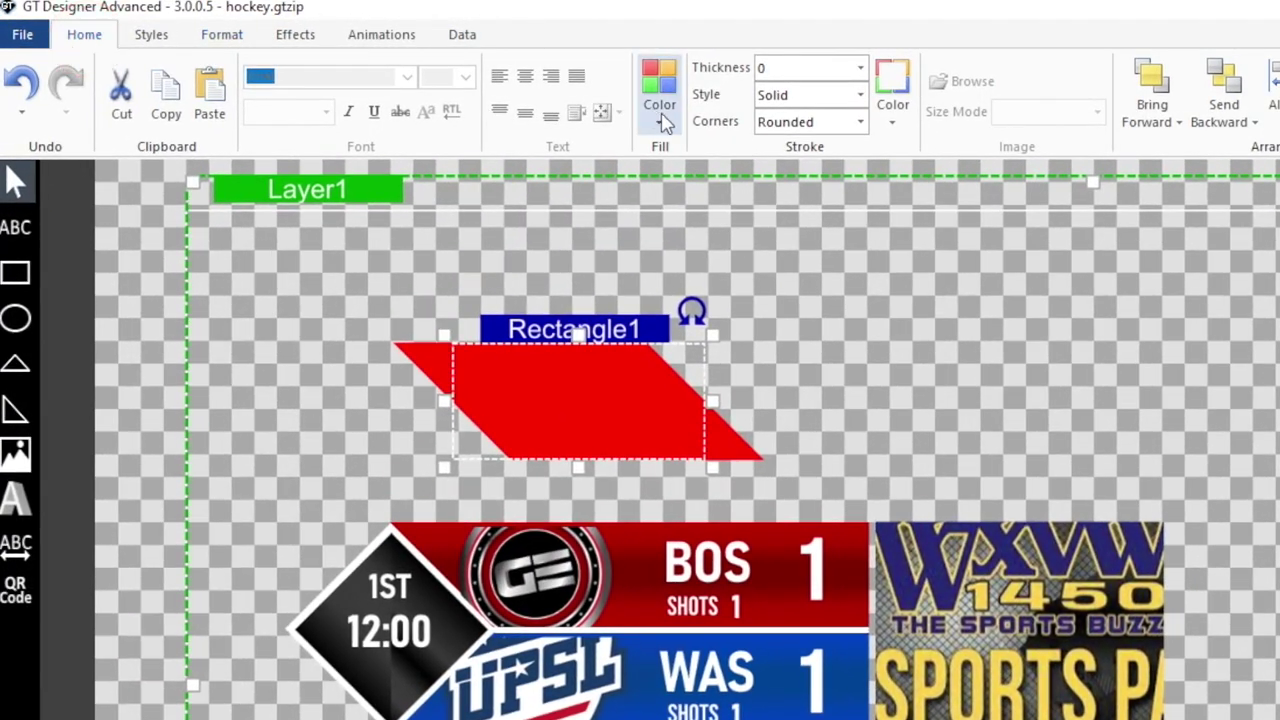
click(662, 120)
click(706, 366)
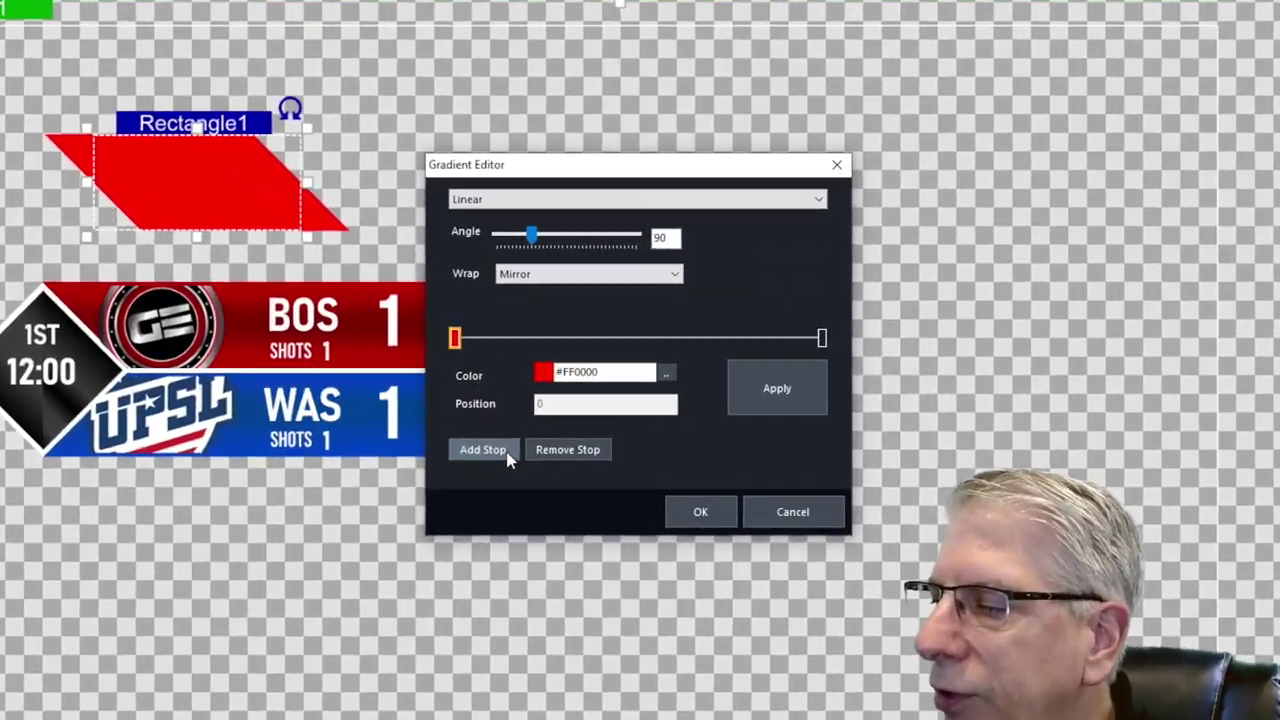
click(658, 516)
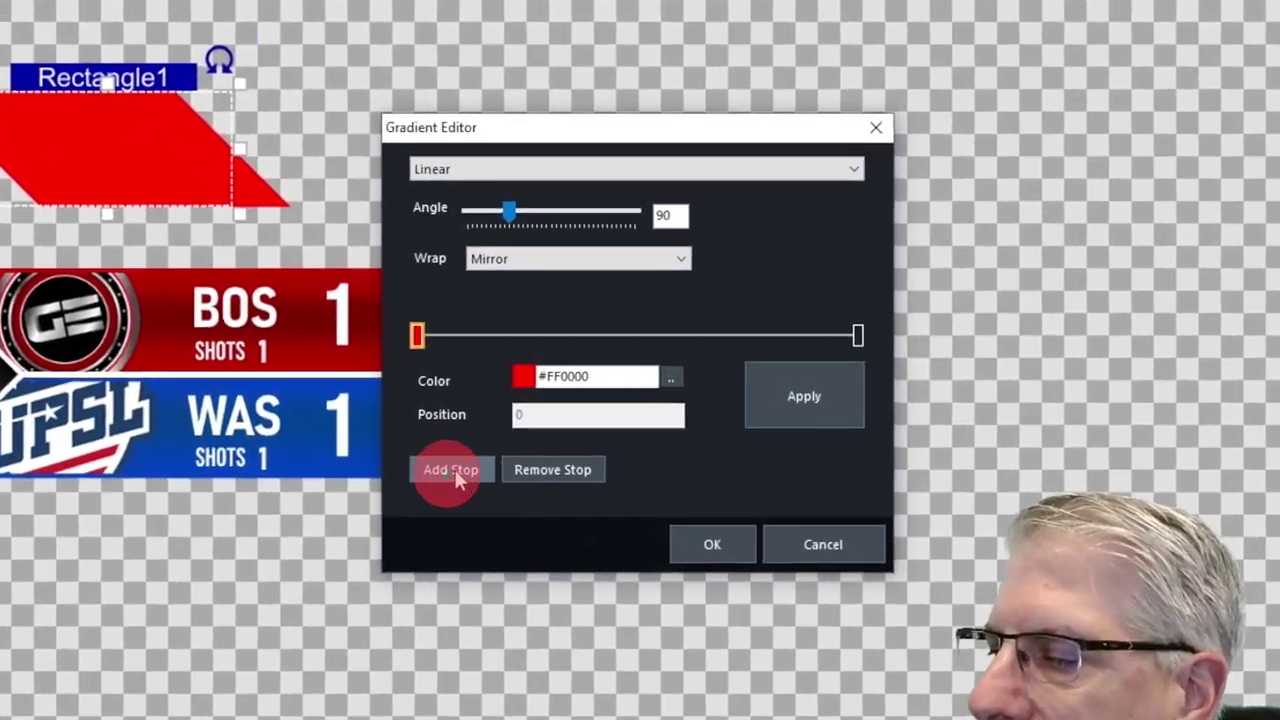
click(452, 470)
click(452, 470)
drag(549, 336, 776, 335)
drag(504, 335, 629, 342)
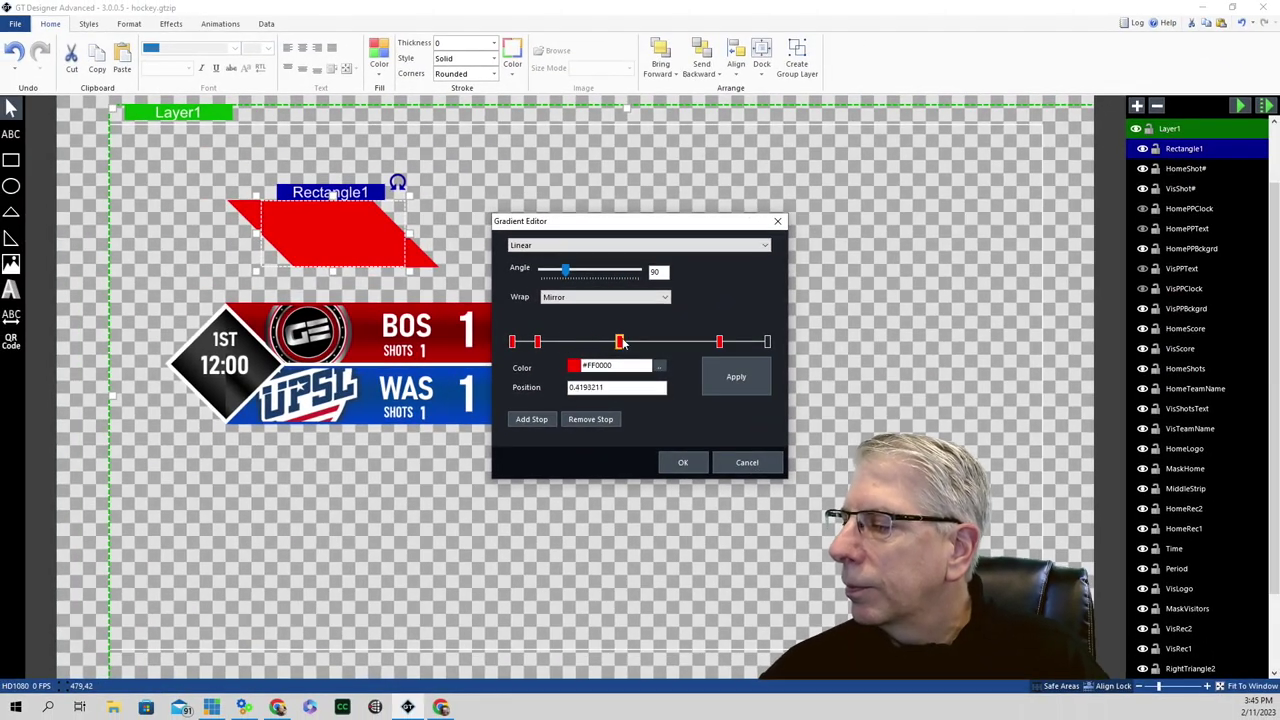
drag(537, 342, 584, 342)
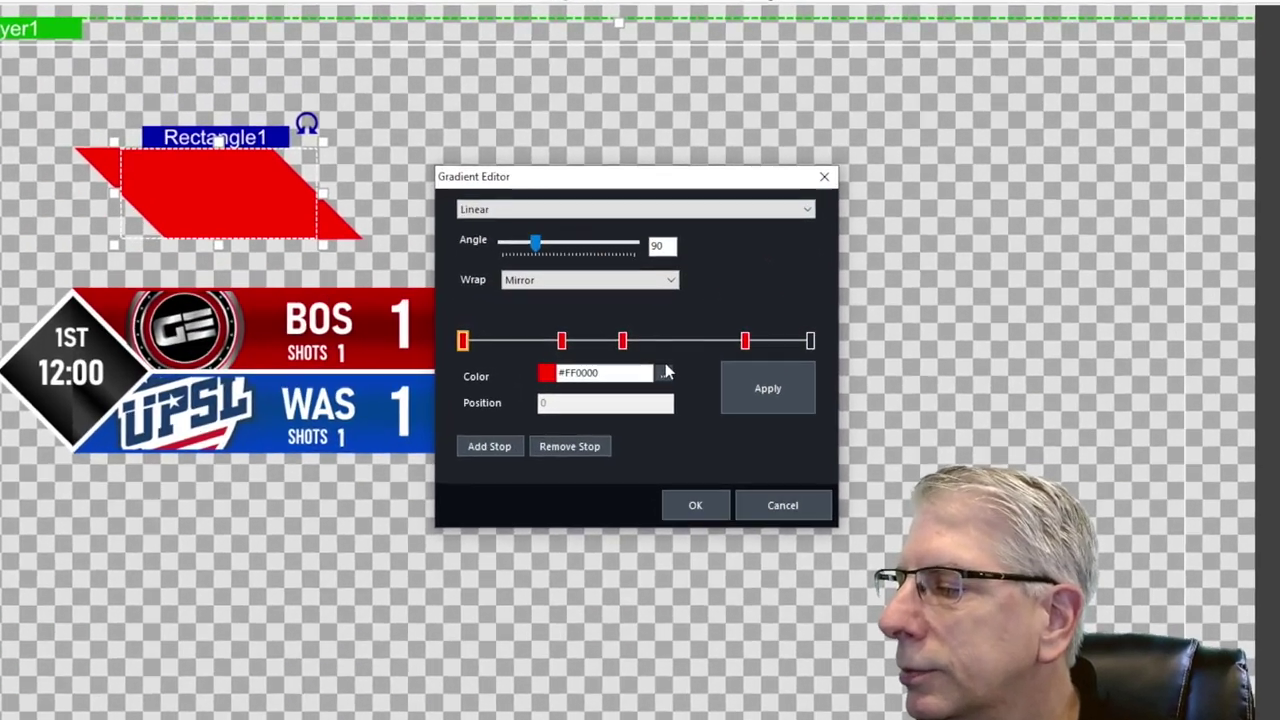
- Set the gradient's two end stops to dark red #800000
click(659, 366)
click(485, 422)
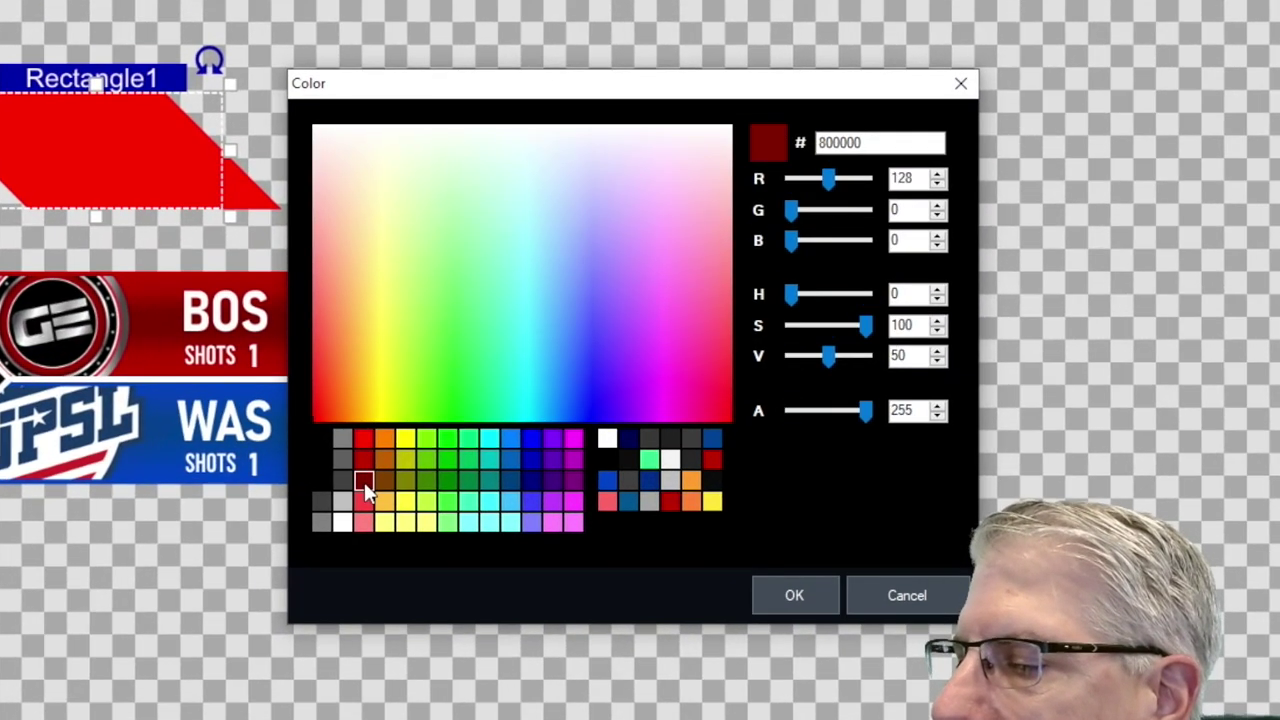
click(805, 598)
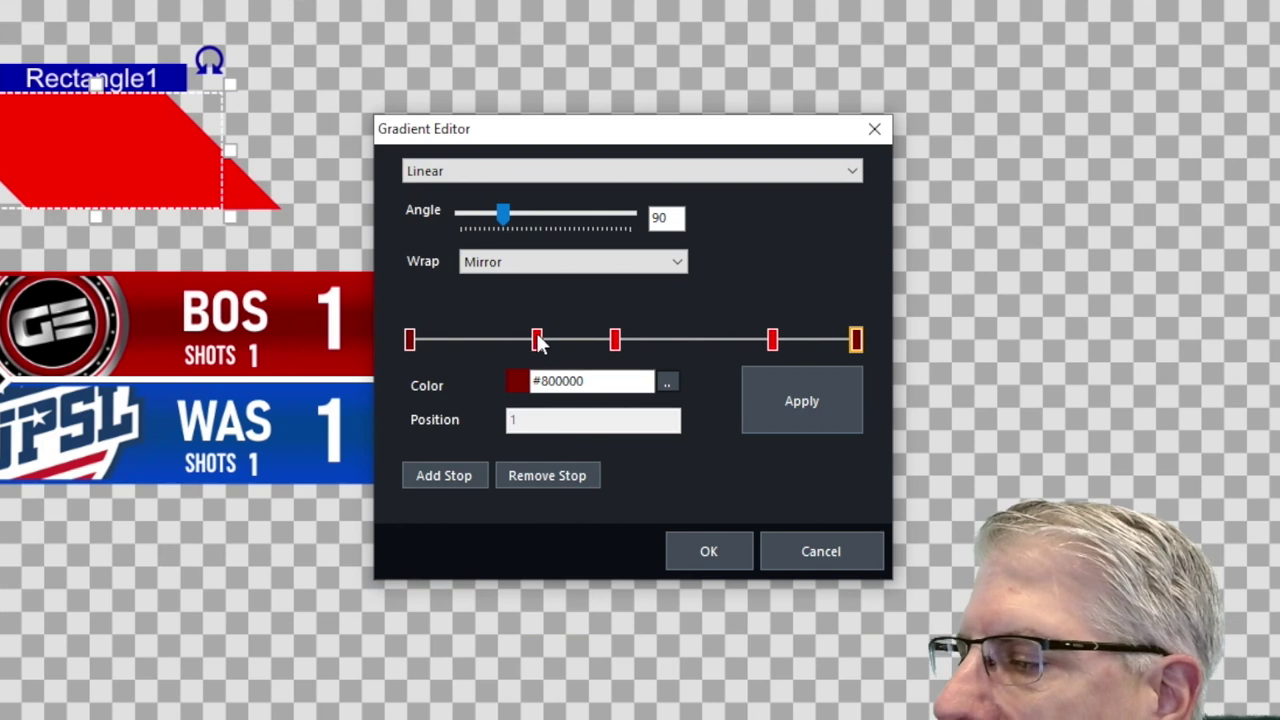
- Set the gradient stops at about 0.29 and 0.81 to medium red #BF0000
click(537, 340)
click(668, 382)
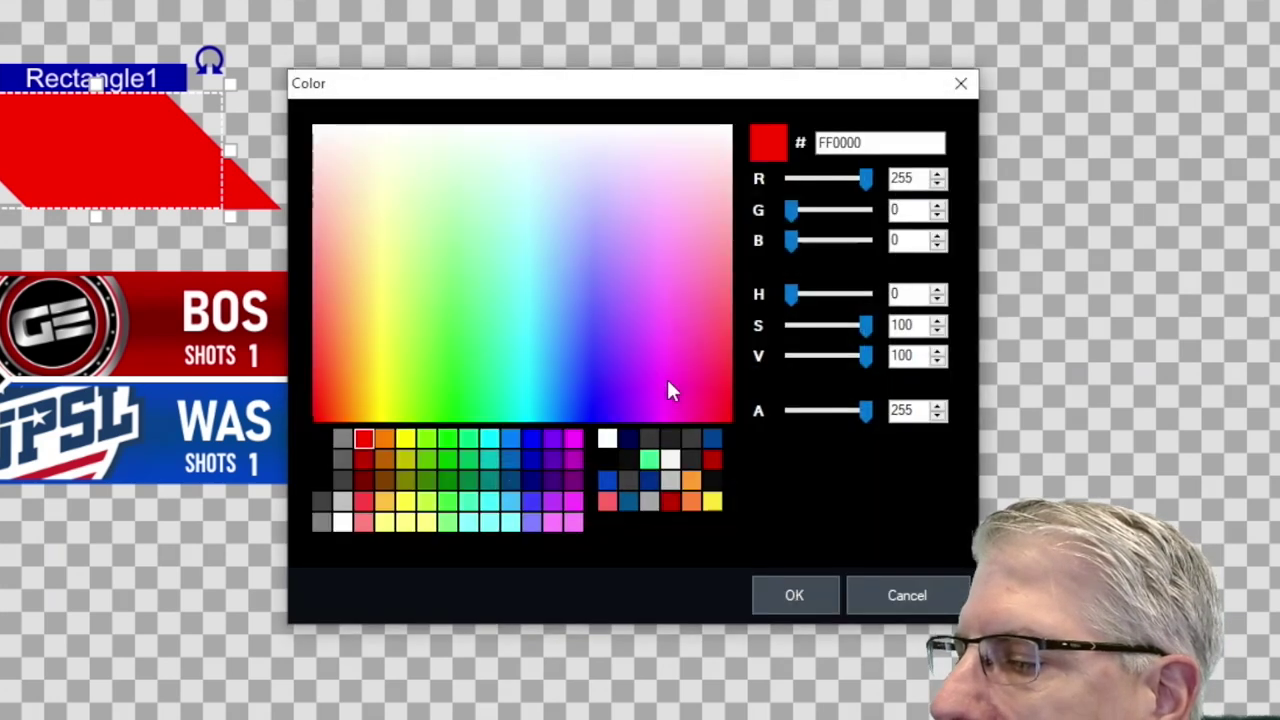
click(363, 459)
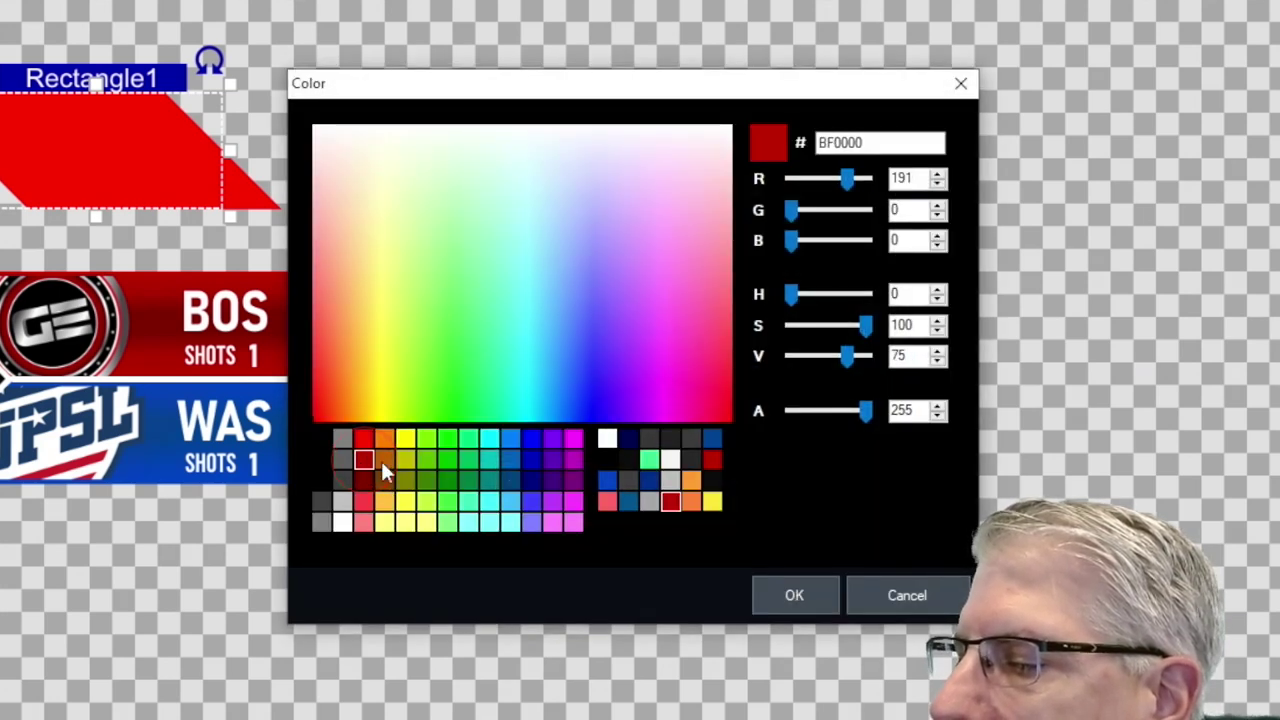
click(797, 596)
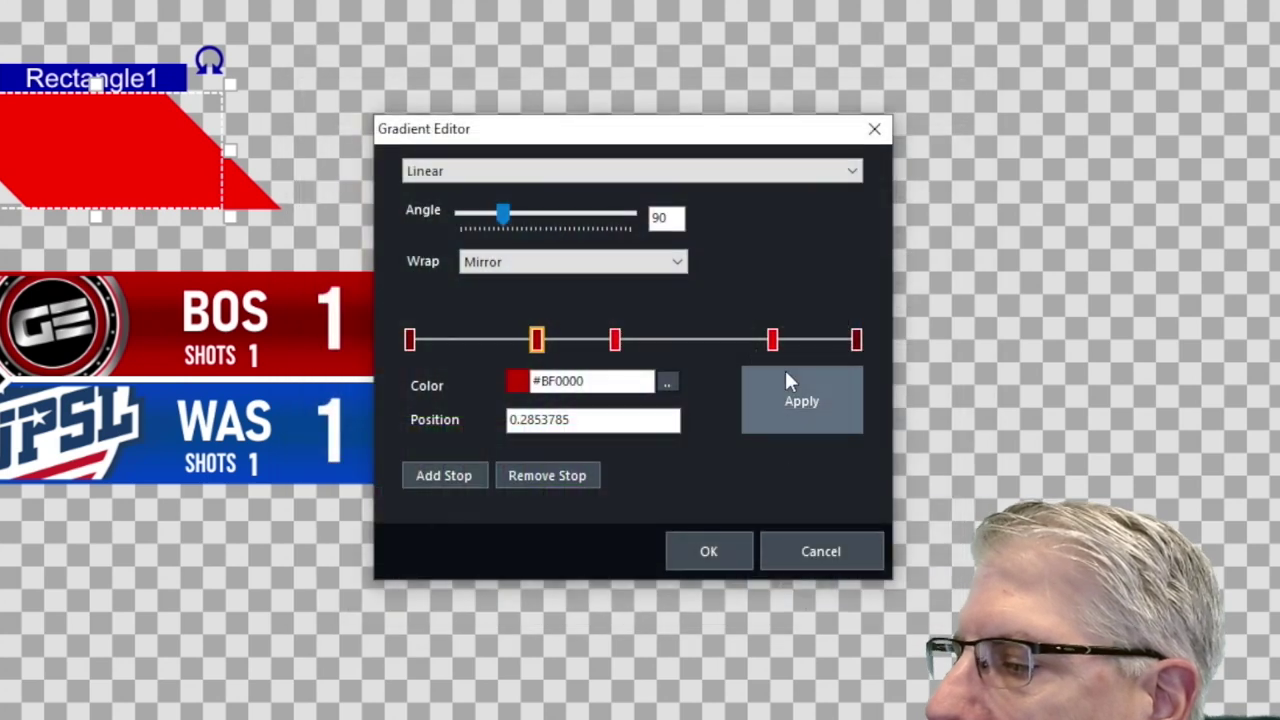
click(772, 340)
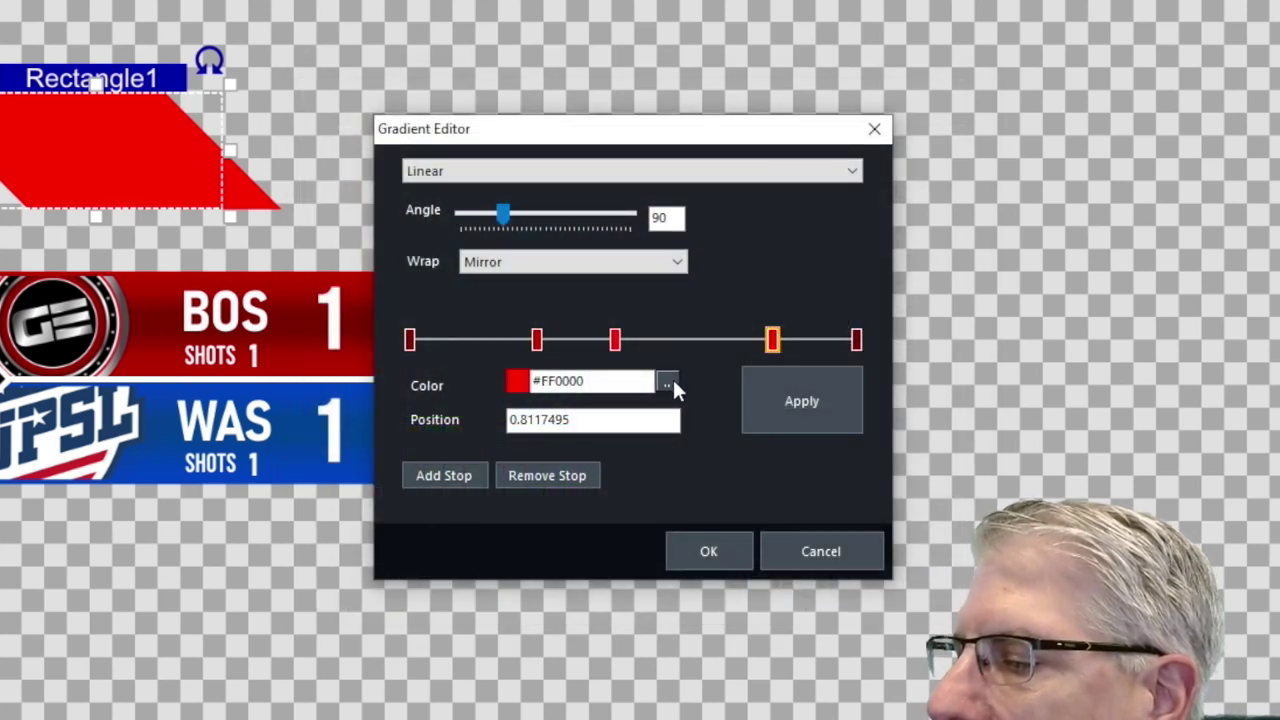
click(668, 381)
click(366, 466)
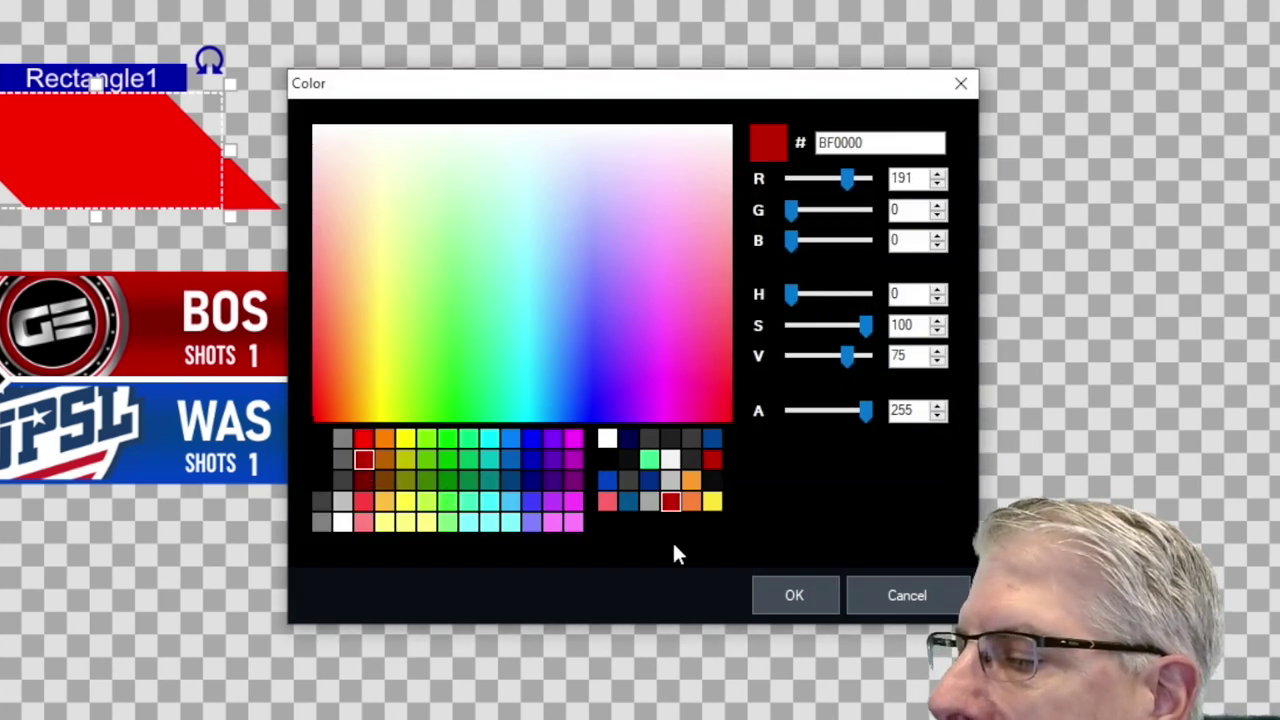
click(794, 595)
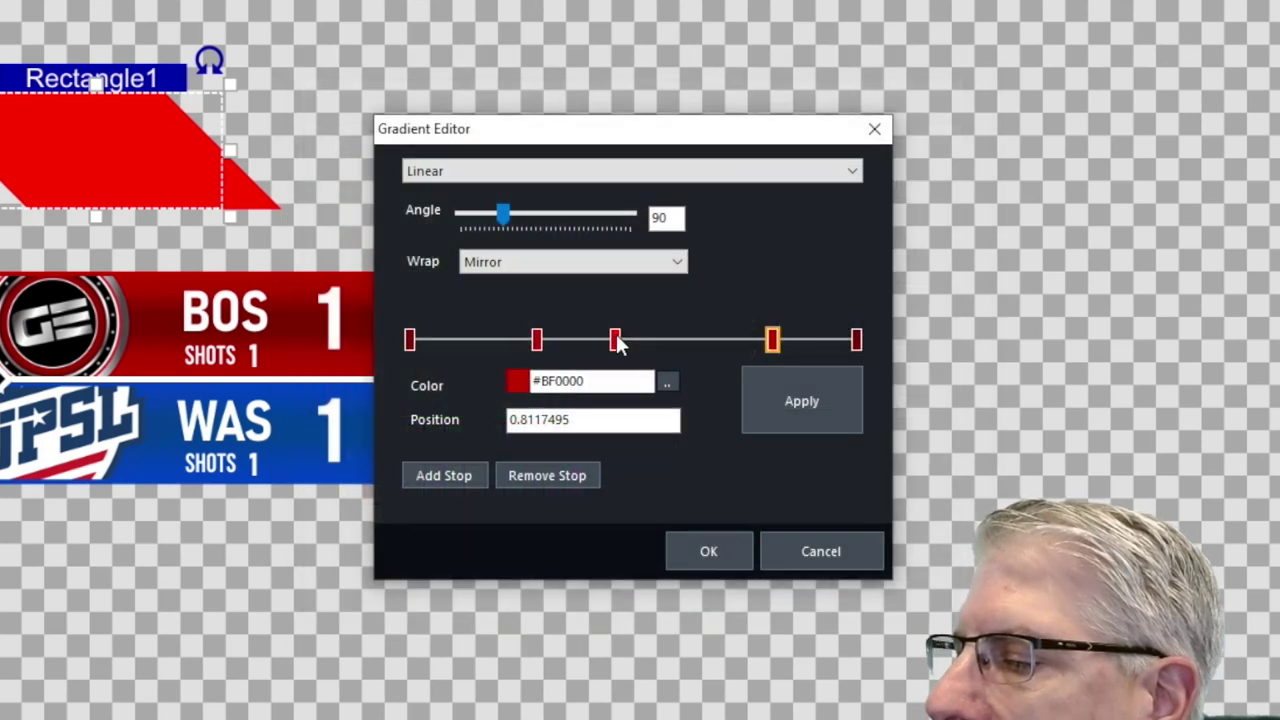
- Keep the middle gradient stop at bright red #FF0000 and apply the gradient to the skewed rectangle
click(615, 341)
click(668, 383)
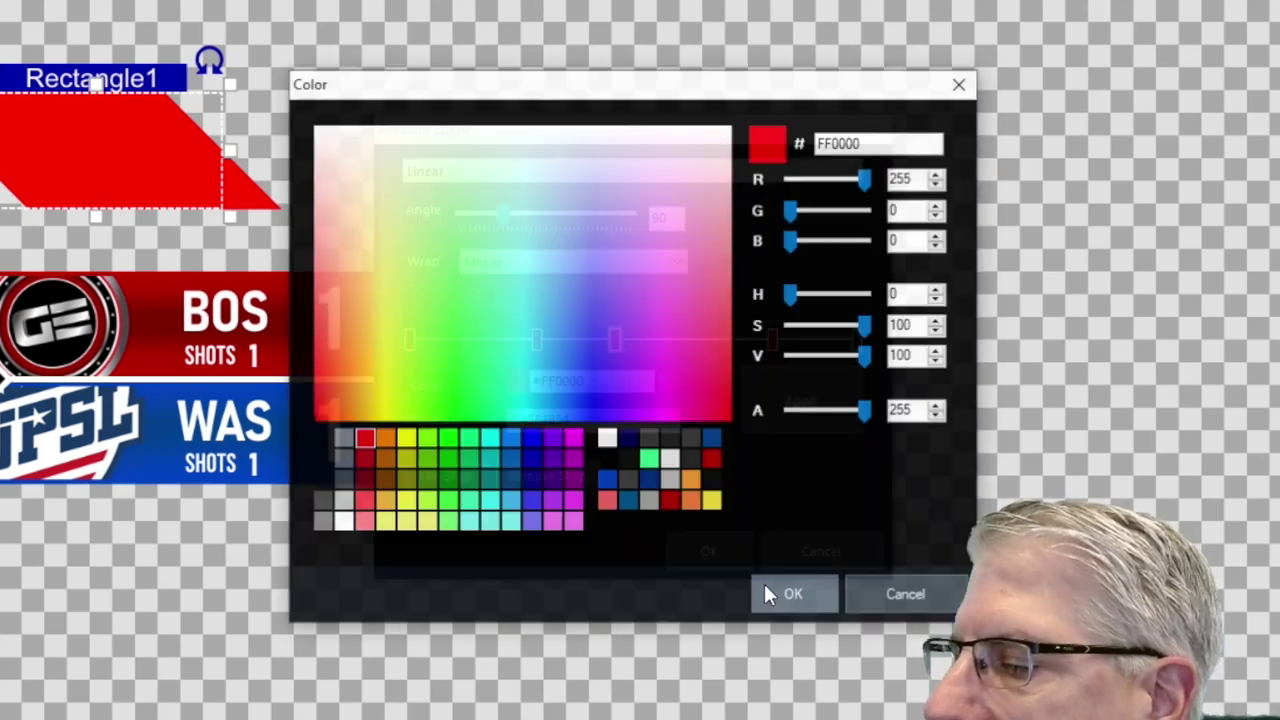
click(797, 595)
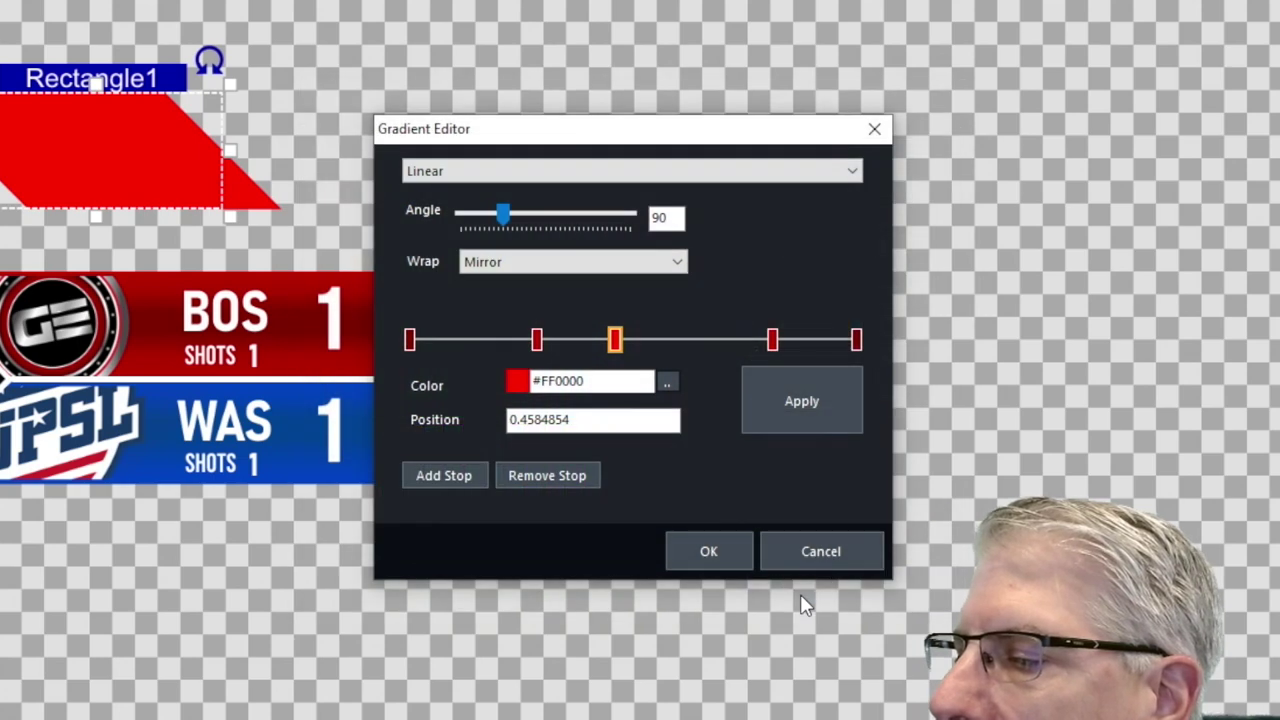
click(729, 552)
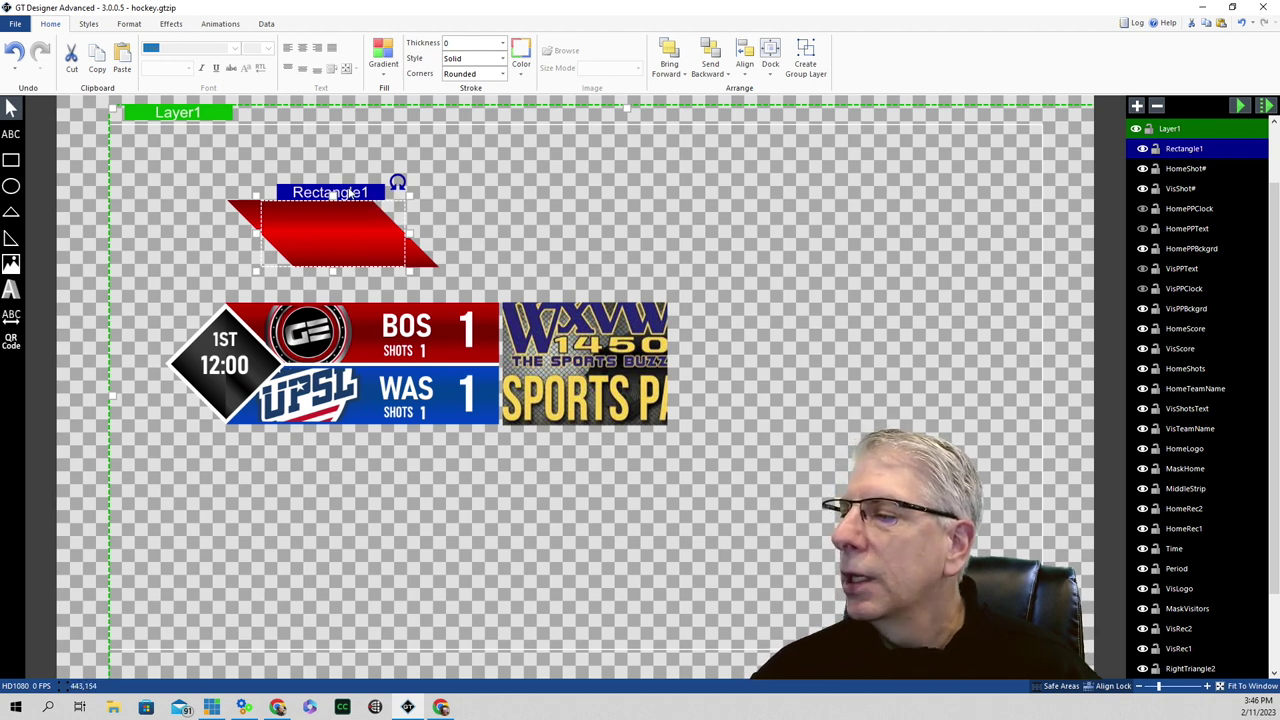
- Duplicate the skewed red gradient rectangle and move the copy horizontally to the right so it extends the bar
right_click(349, 190)
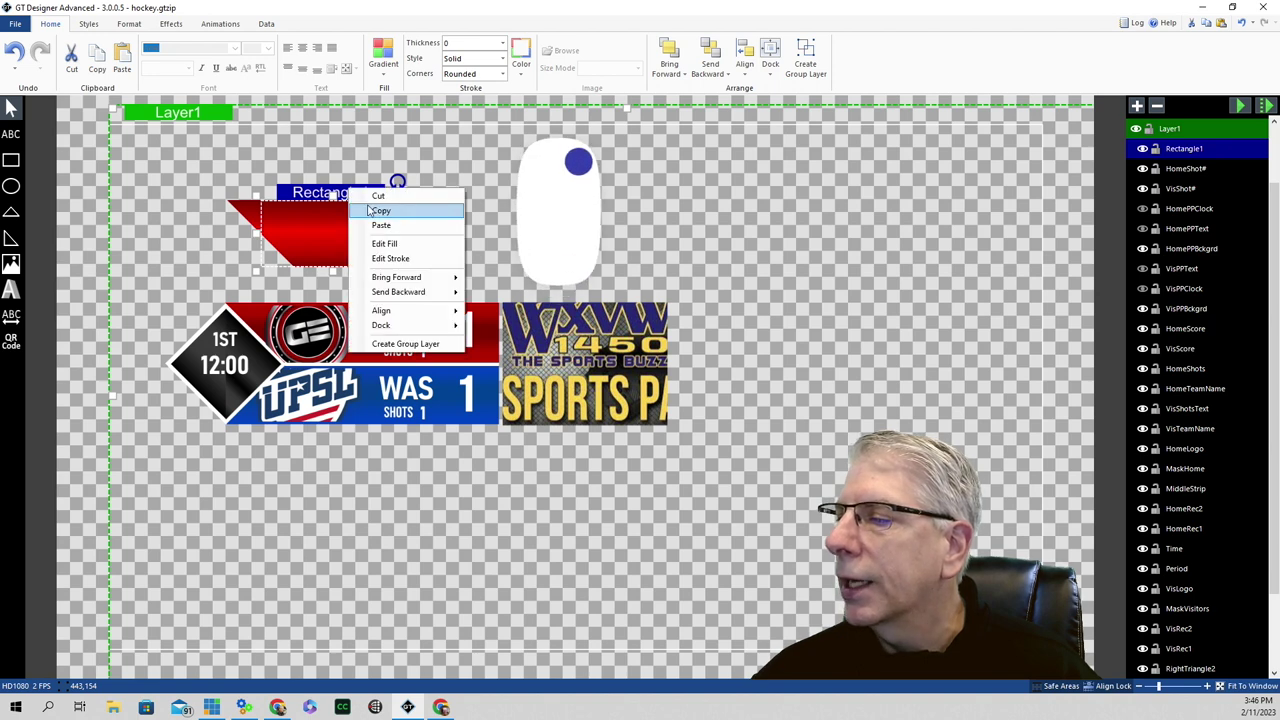
click(381, 213)
right_click(355, 189)
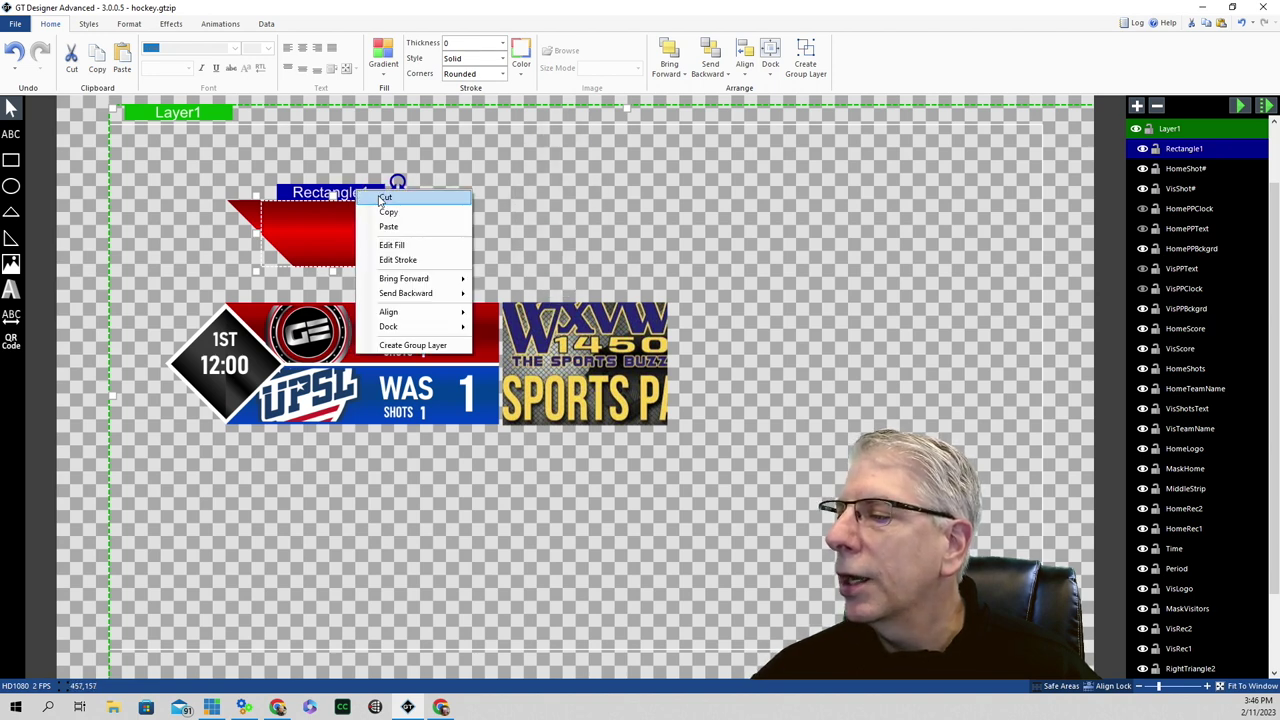
click(392, 228)
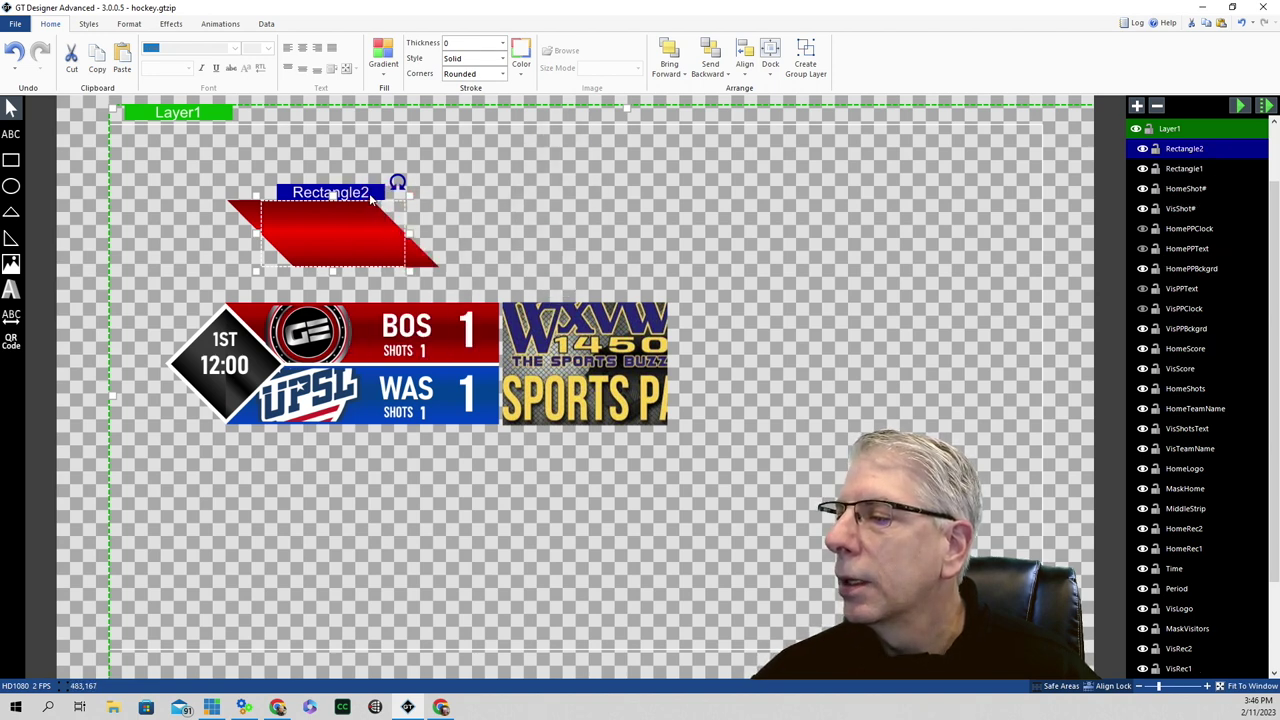
drag(370, 193, 465, 199)
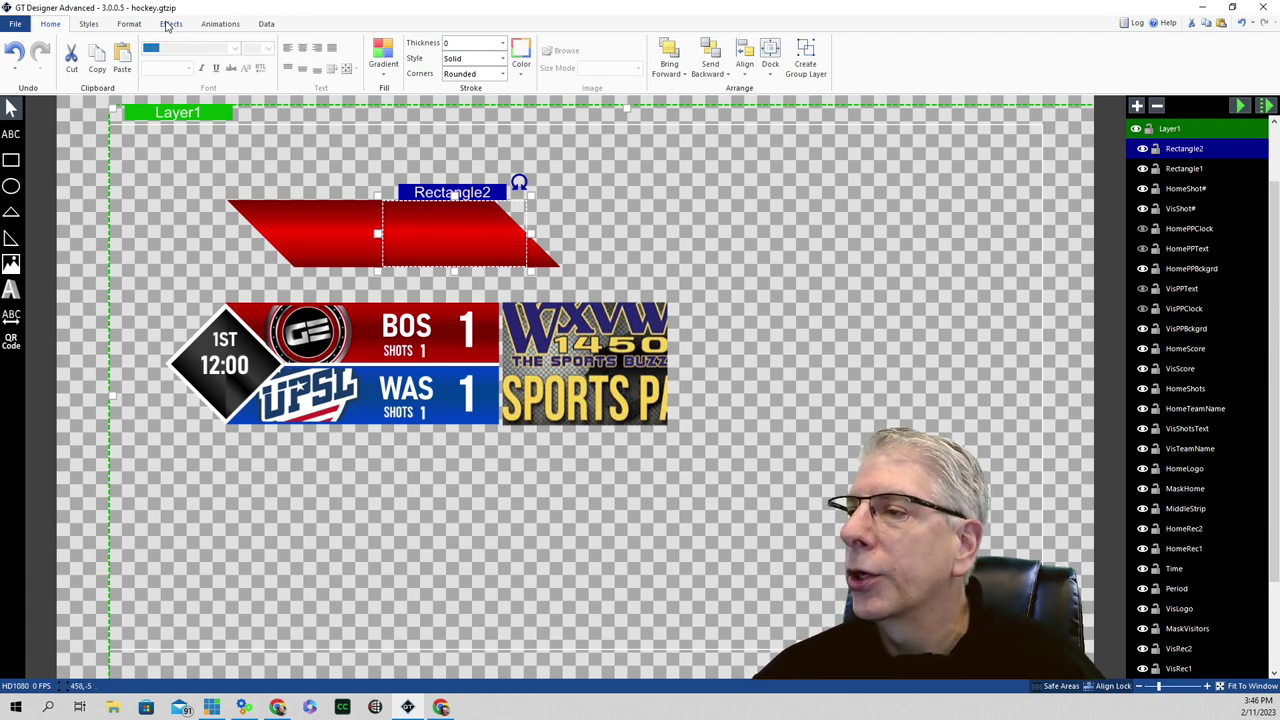
- Set the duplicate rectangle's X skew to 0 to square off its ends
click(170, 23)
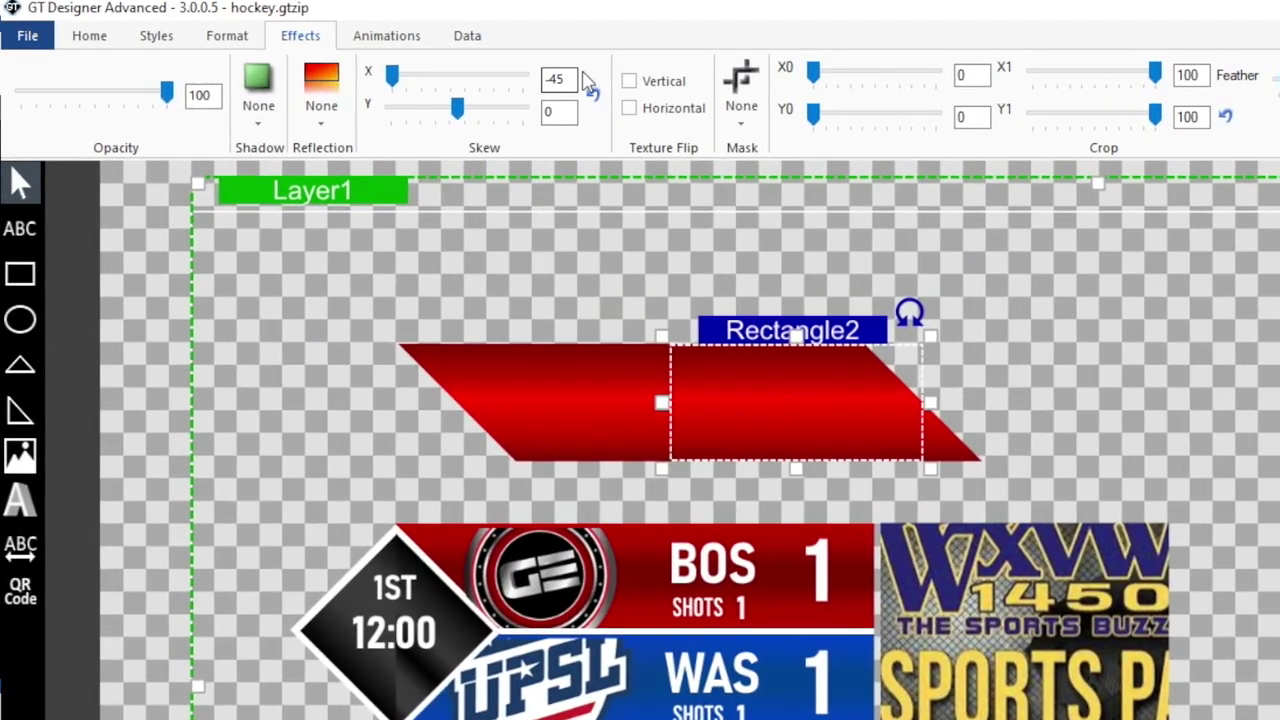
double_click(443, 64)
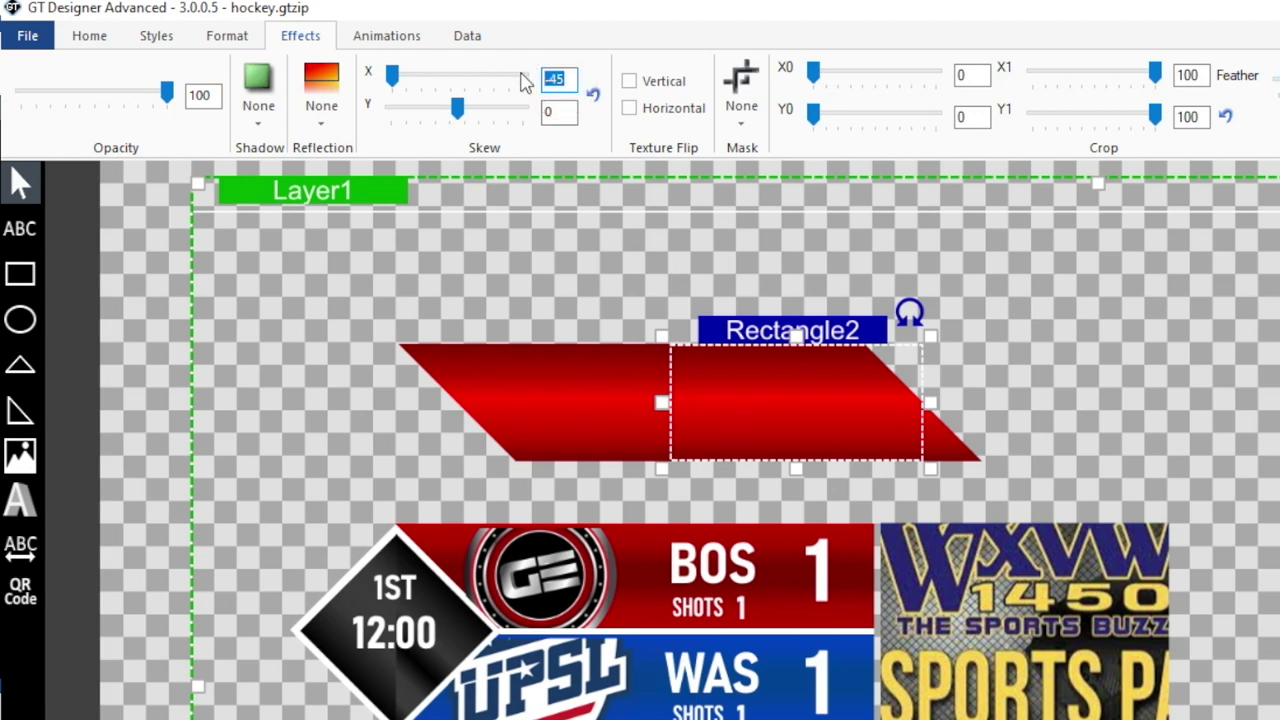
text(0)
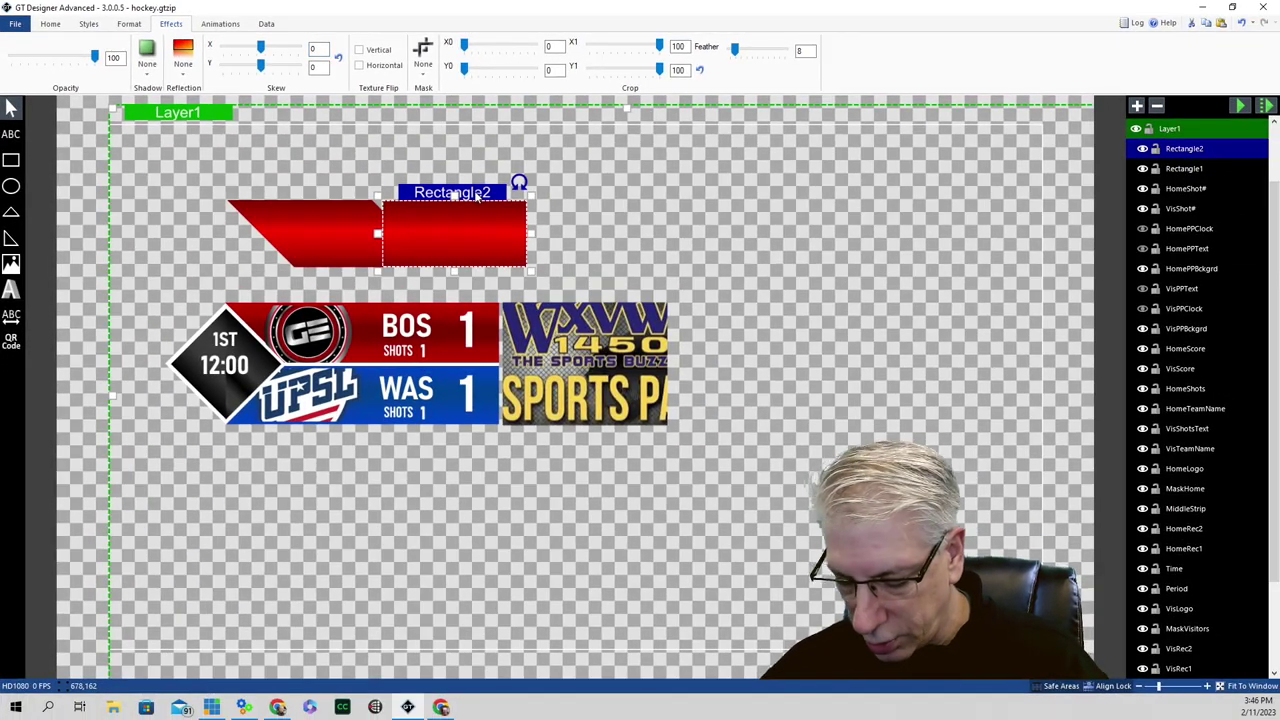
- Nudge the squared-off copy left until it closes the gap with the skewed rectangle, forming one continuous bar, and deselect it
key(Left)
key(Left)
key(Left)
key(Left)
key(Left)
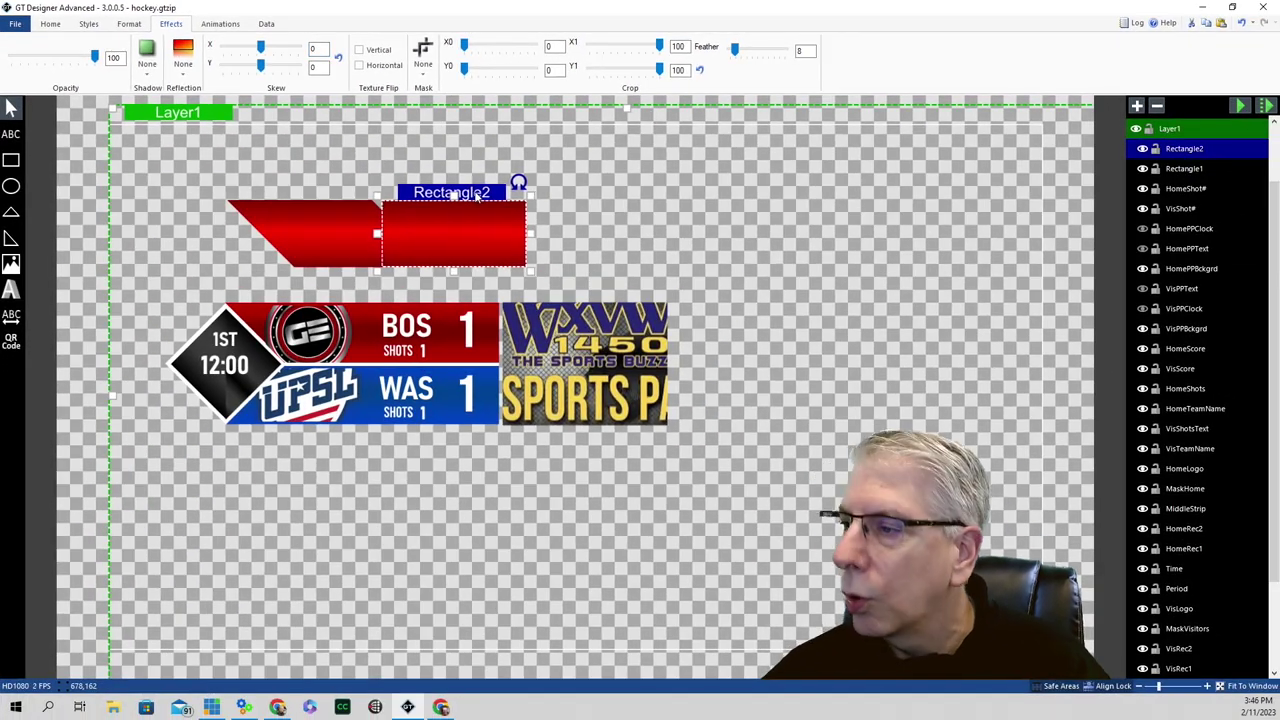
key(Left)
key(Left)
key(Left)
key(Left)
key(Left)
key(Left)
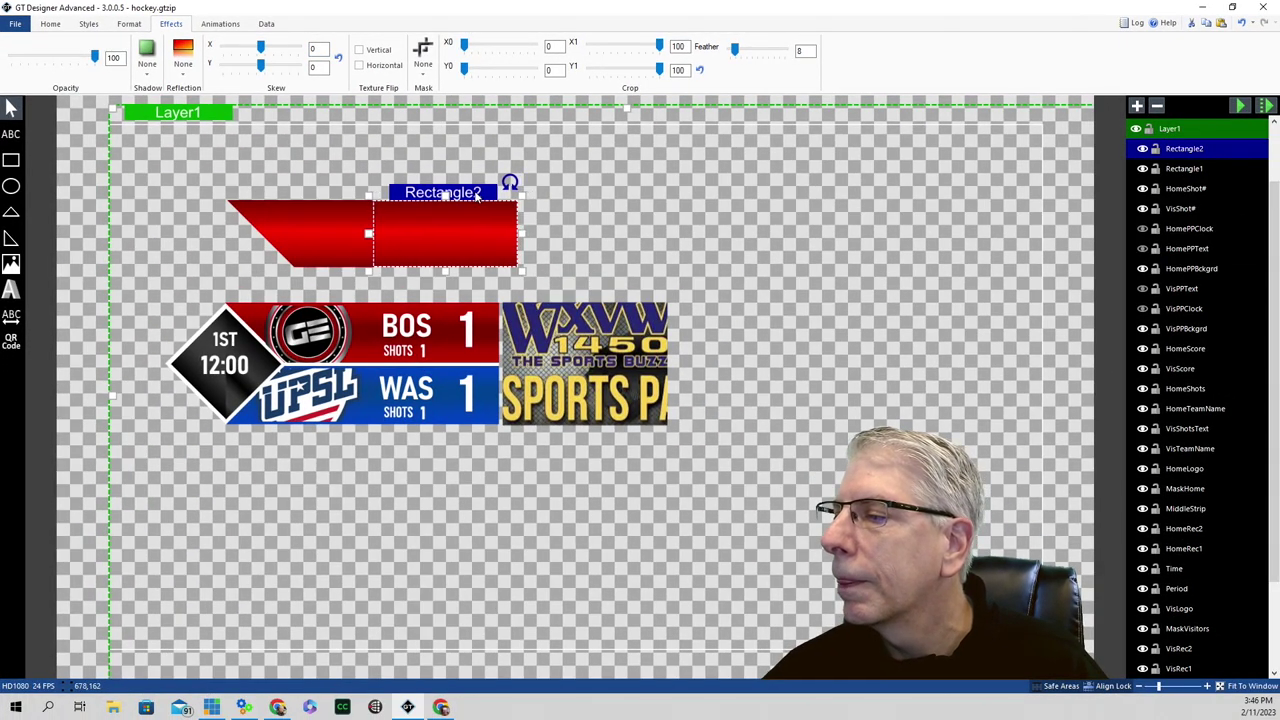
click(360, 132)
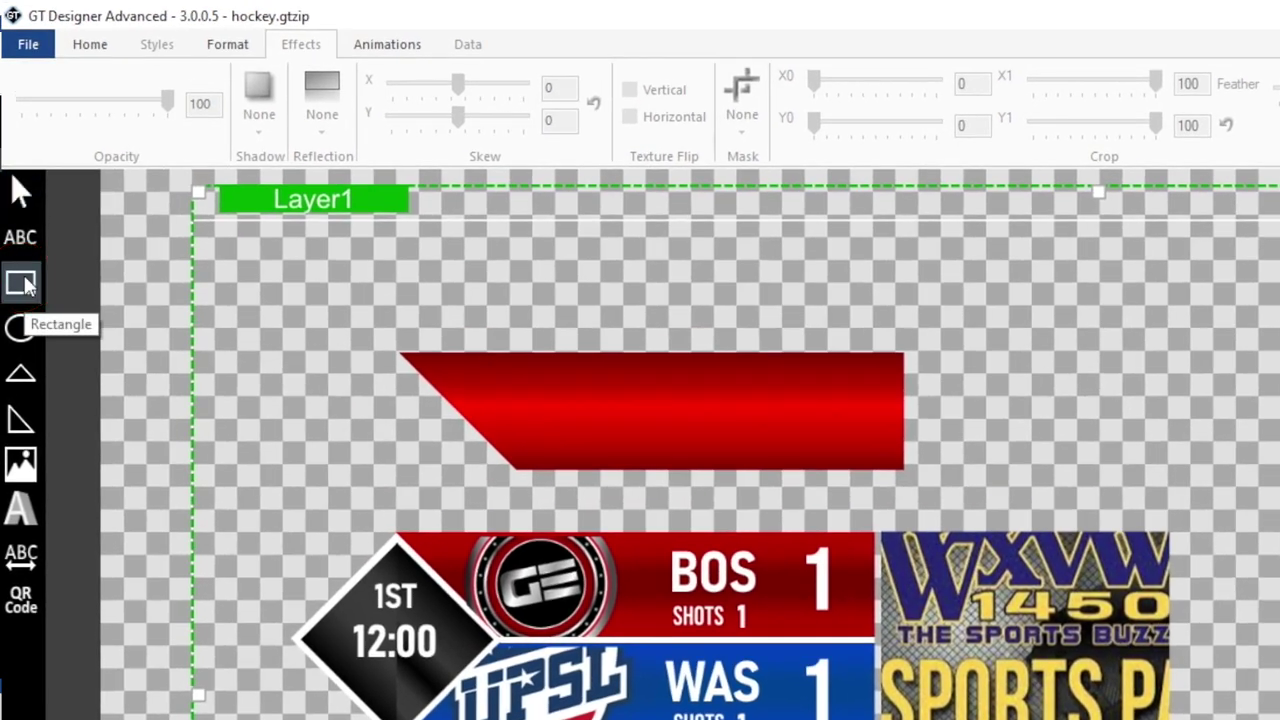
- Draw a rectangle about 260 wide by 111 high over the bar's slanted part and set its X skew to -45
click(24, 285)
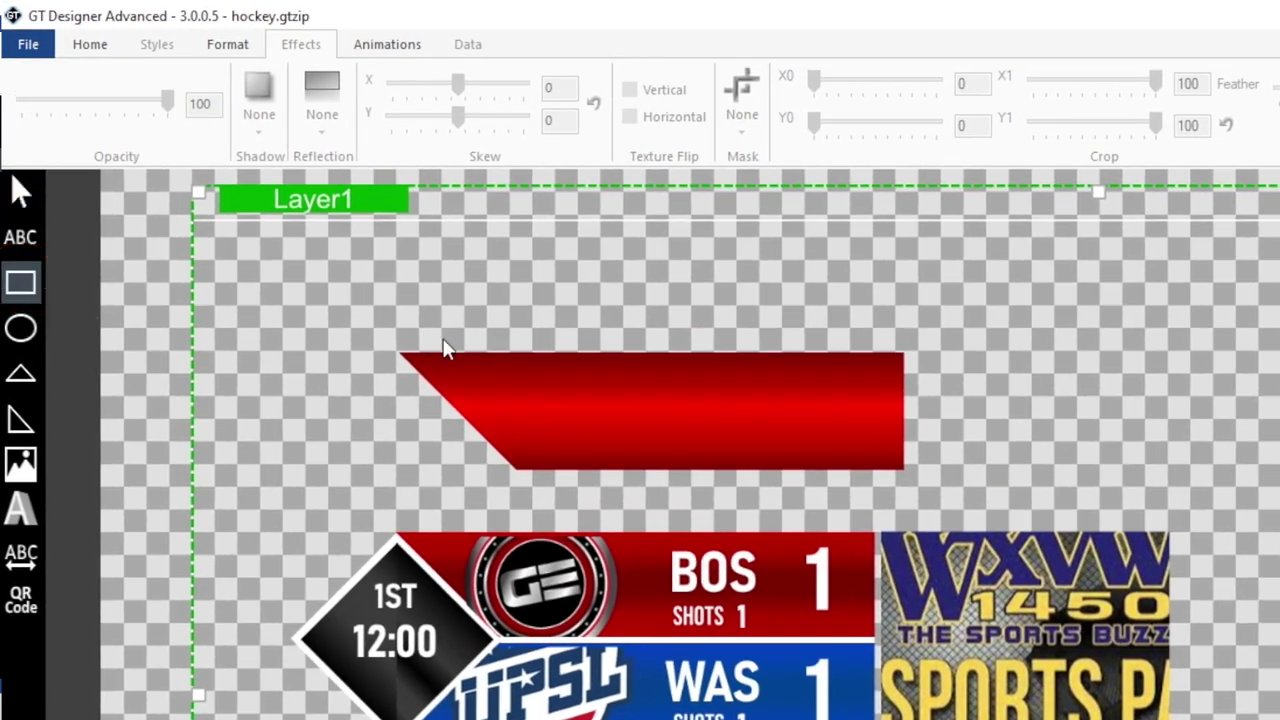
mouse_move(426, 360)
mouse_down()
mouse_move(675, 397)
mouse_move(683, 472)
mouse_up()
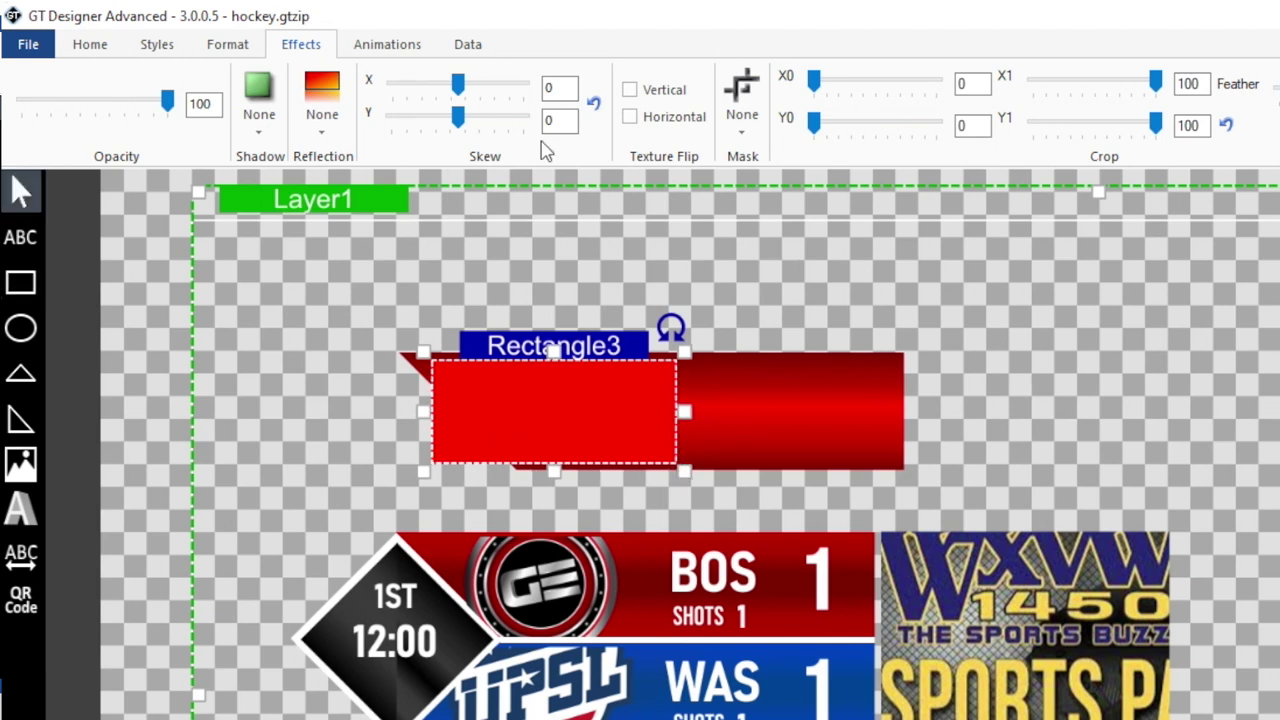
click(228, 46)
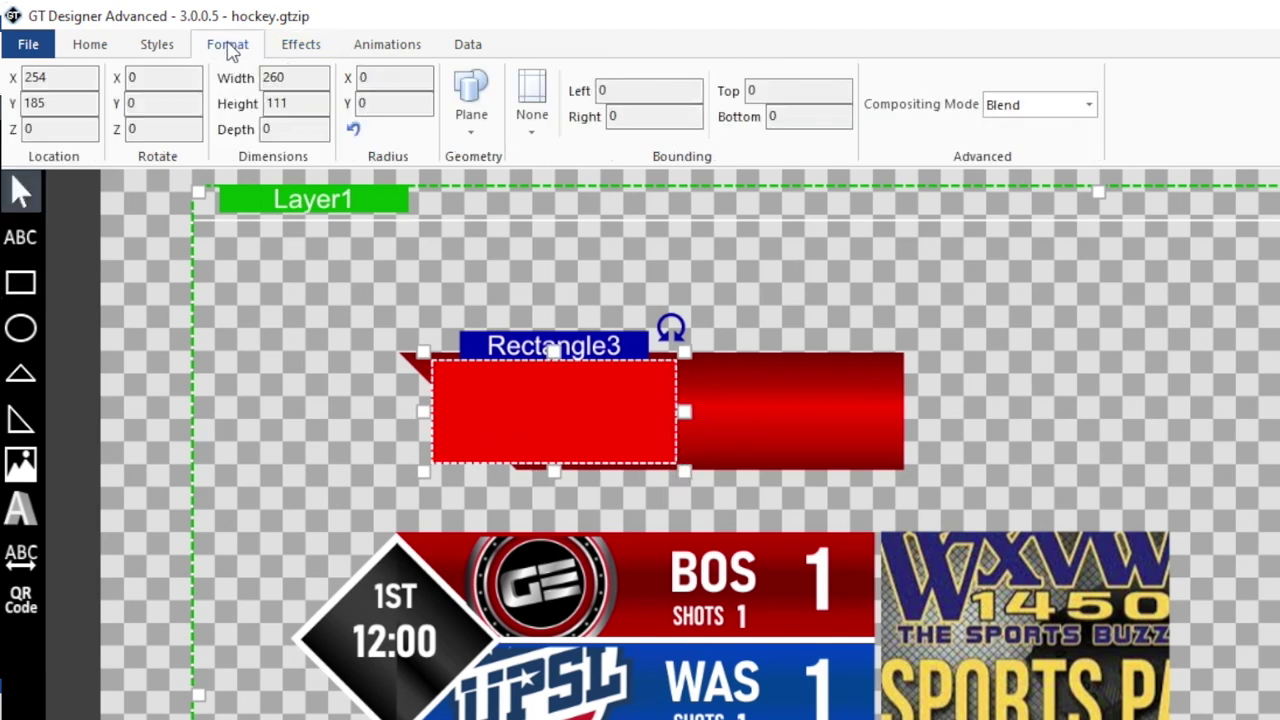
click(308, 46)
double_click(558, 88)
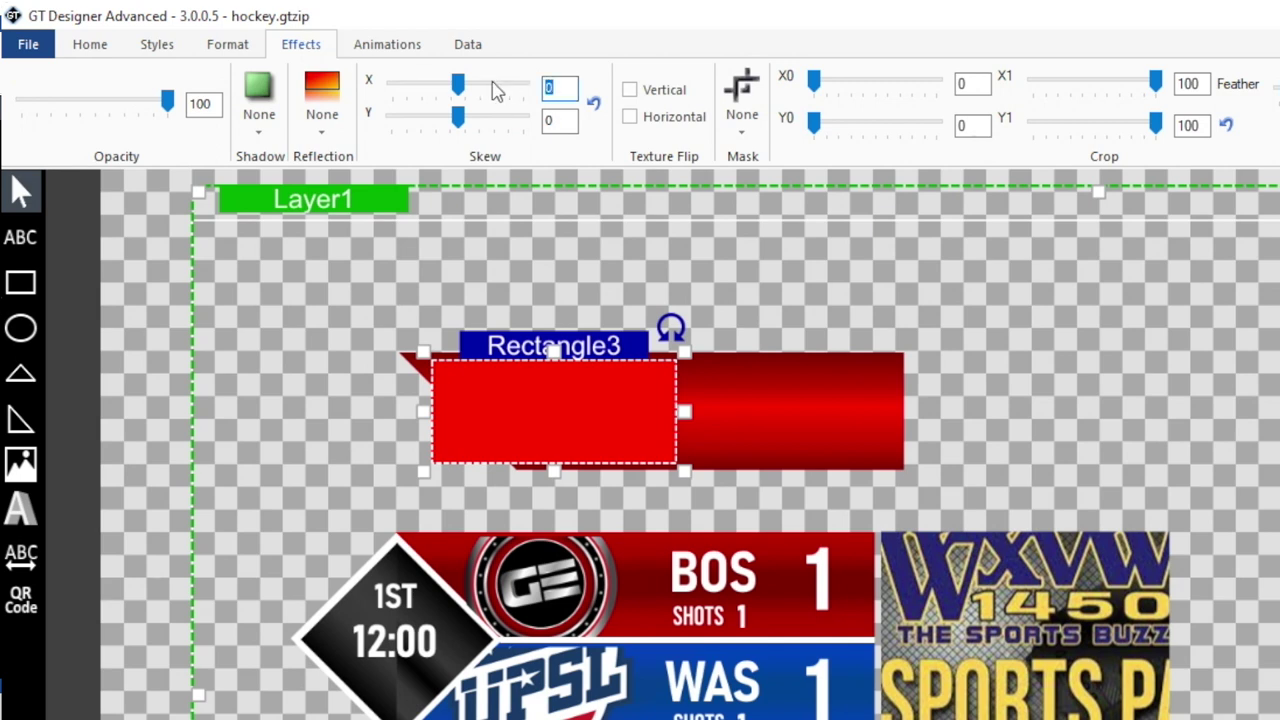
text(-45)
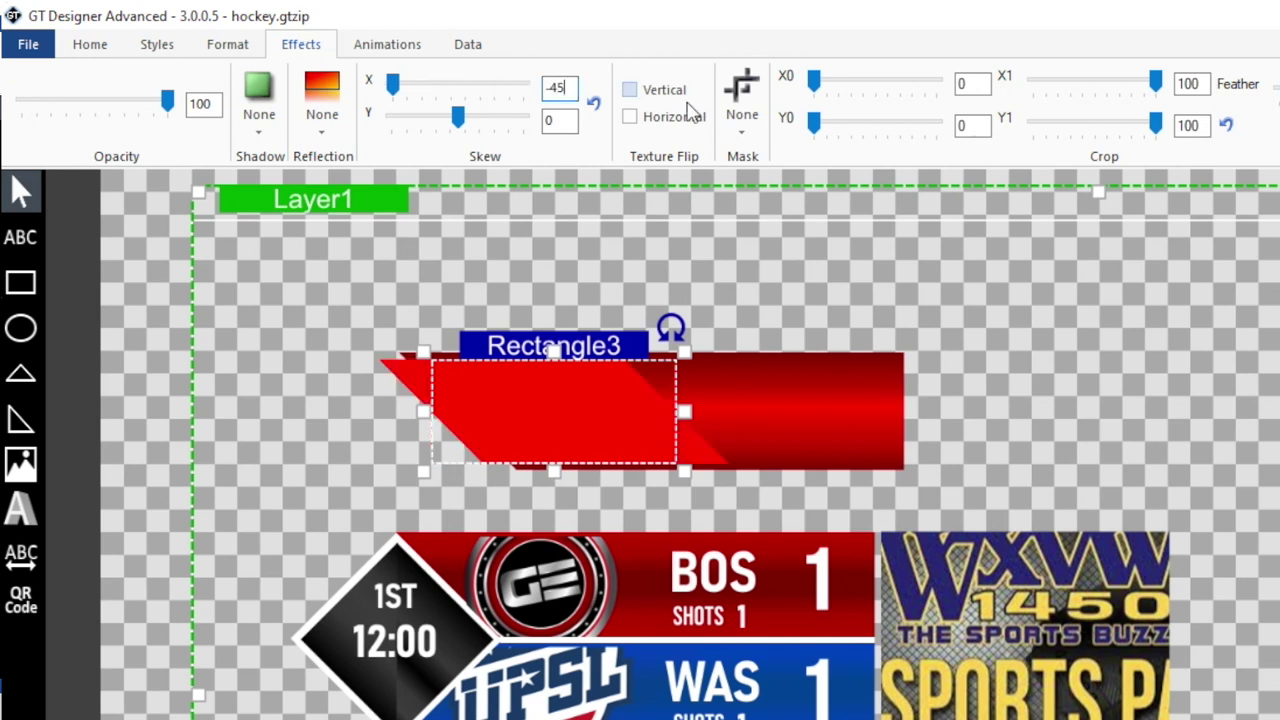
- Align the new skewed rectangle with the bar's slanted edge, narrow it slightly and make it fully transparent
drag(595, 350, 628, 348)
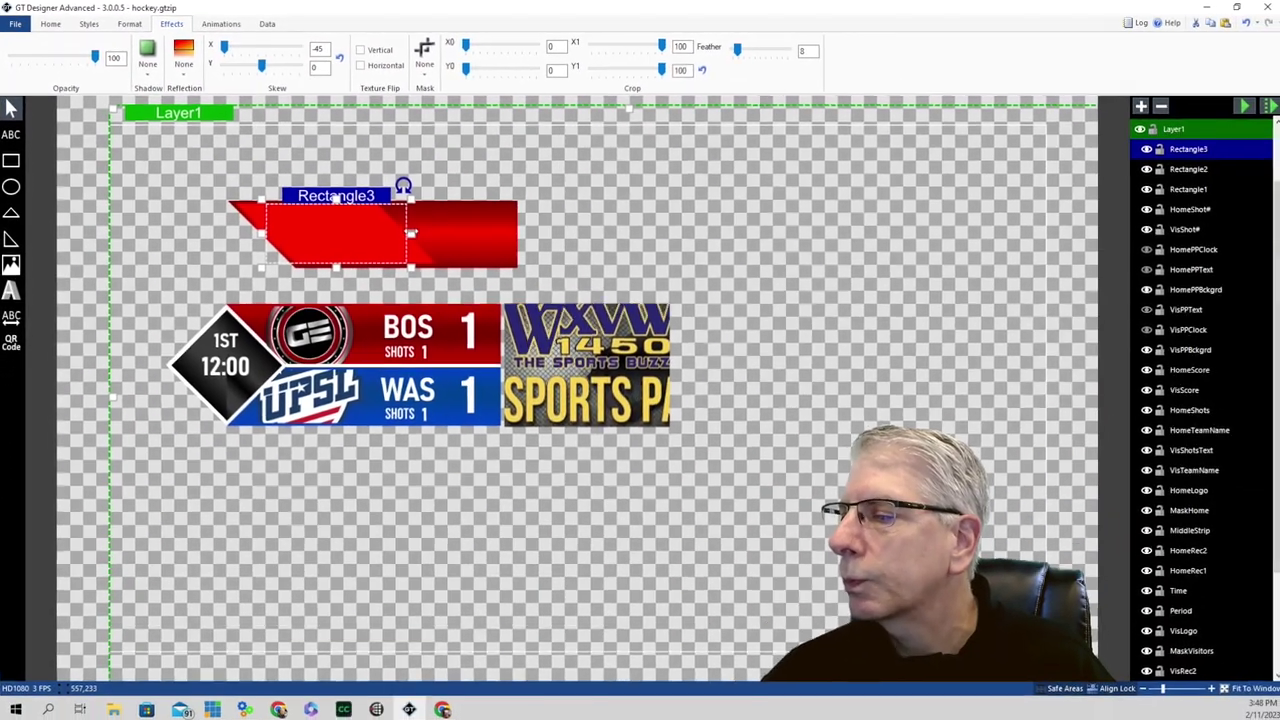
drag(410, 233, 391, 233)
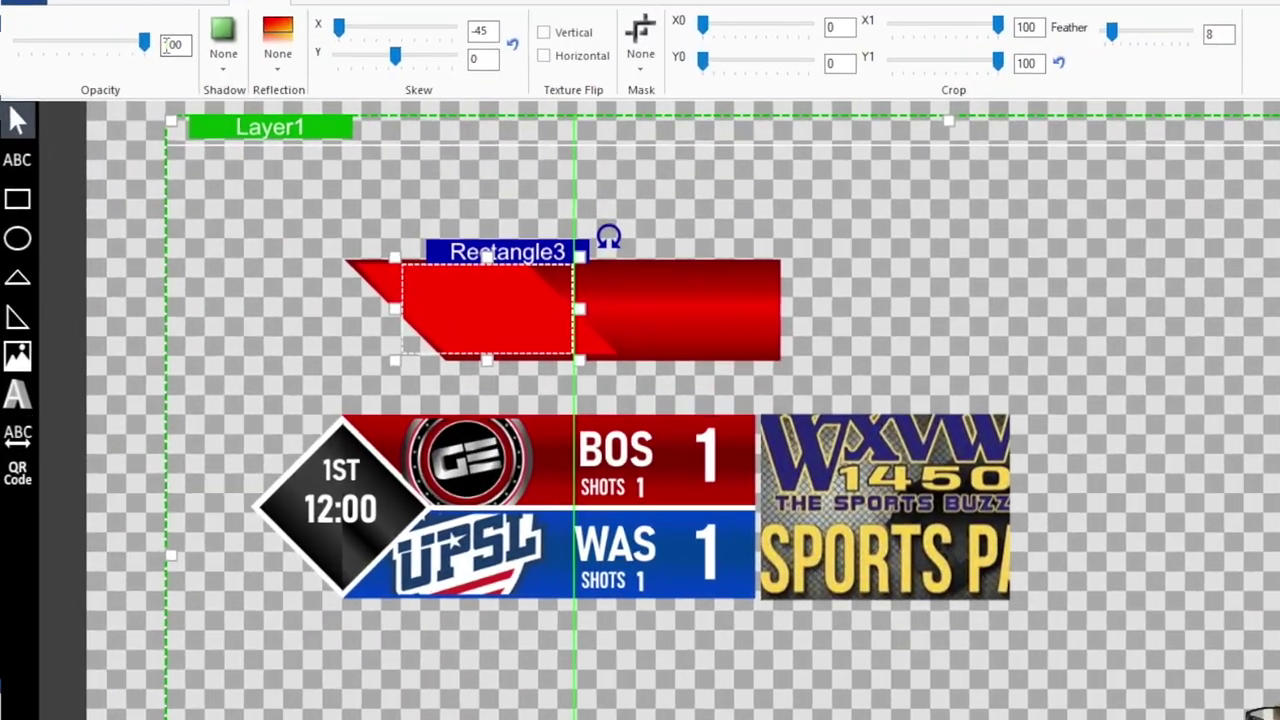
drag(144, 42, 27, 55)
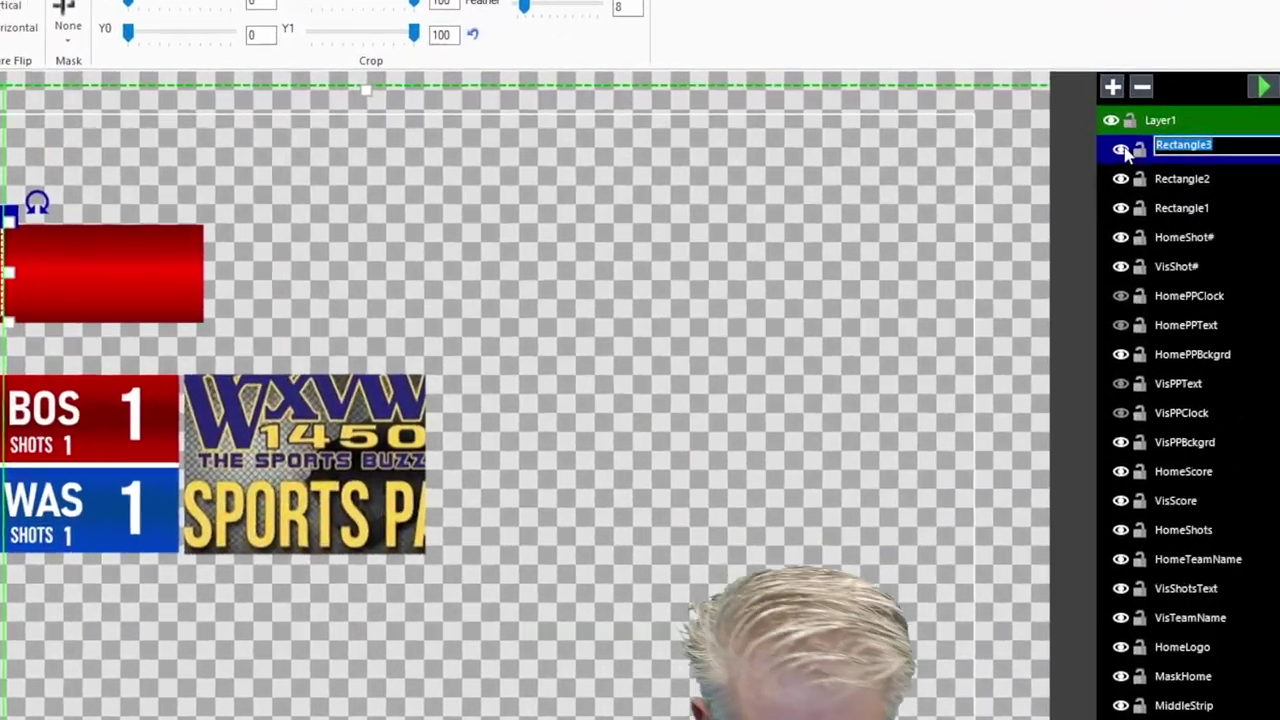
- Rename the transparent rectangle to Mask Vis
text(Mas)
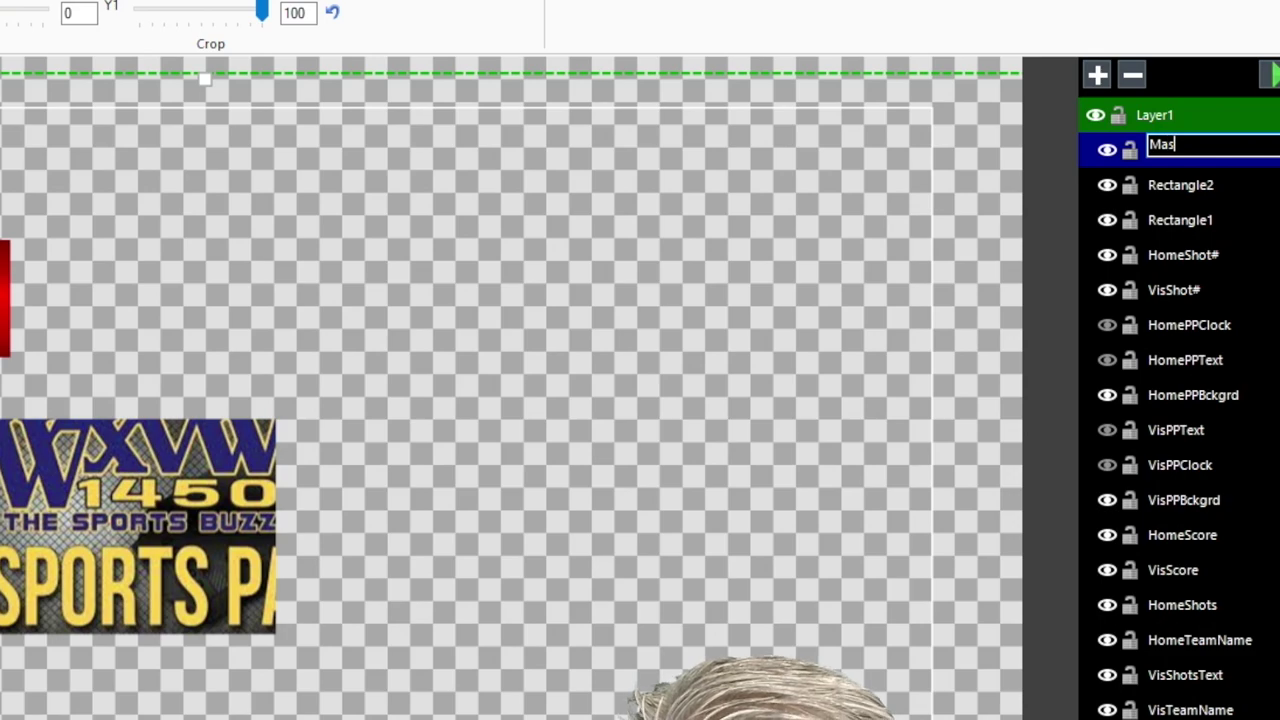
text(k V)
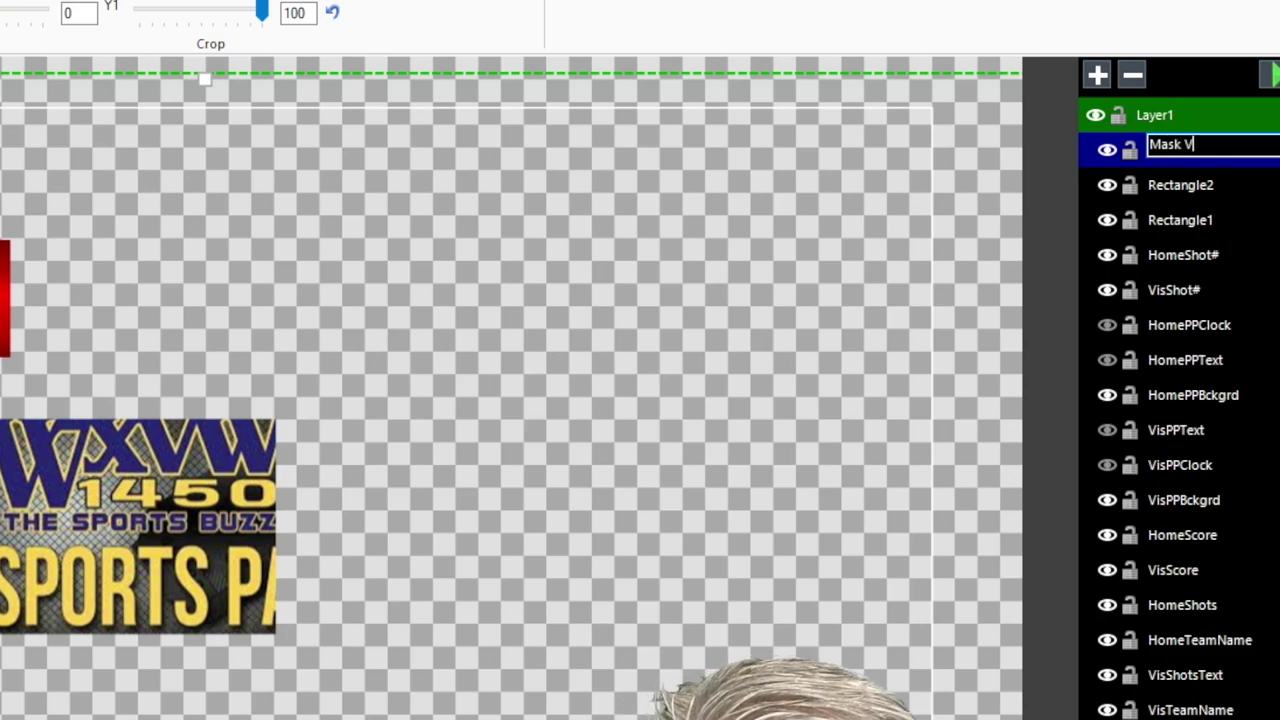
text(is)
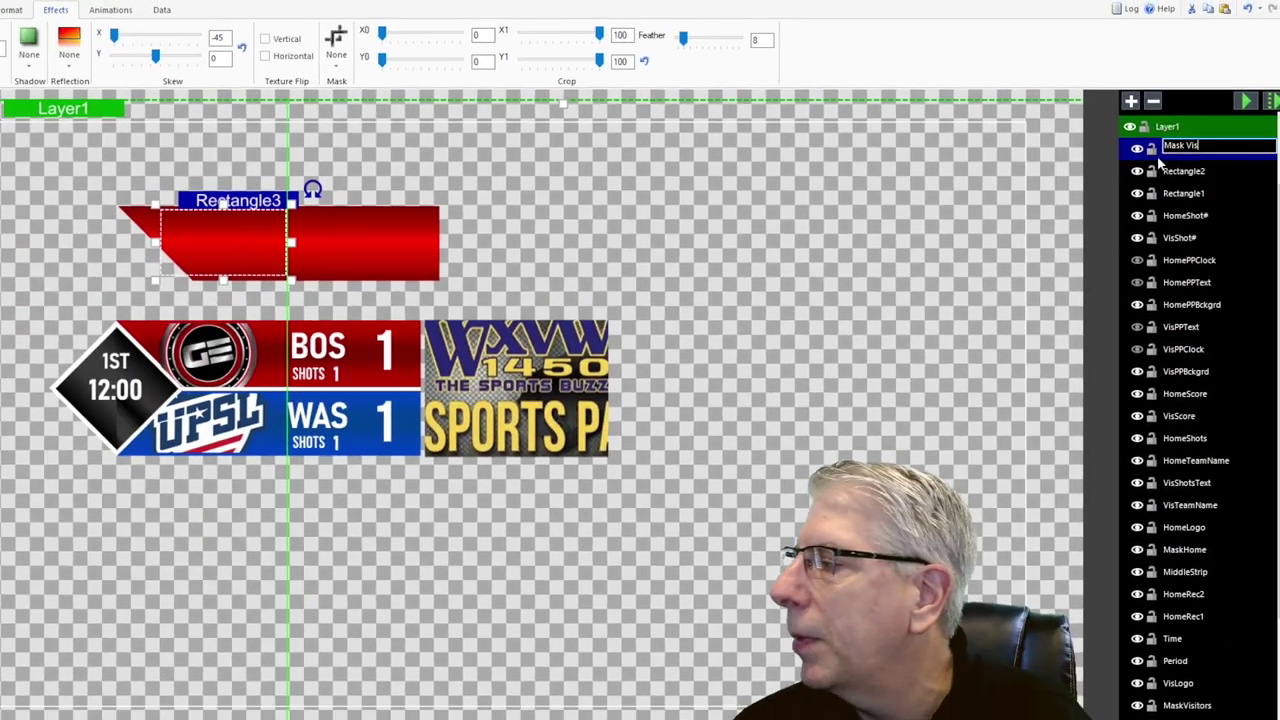
key(Return)
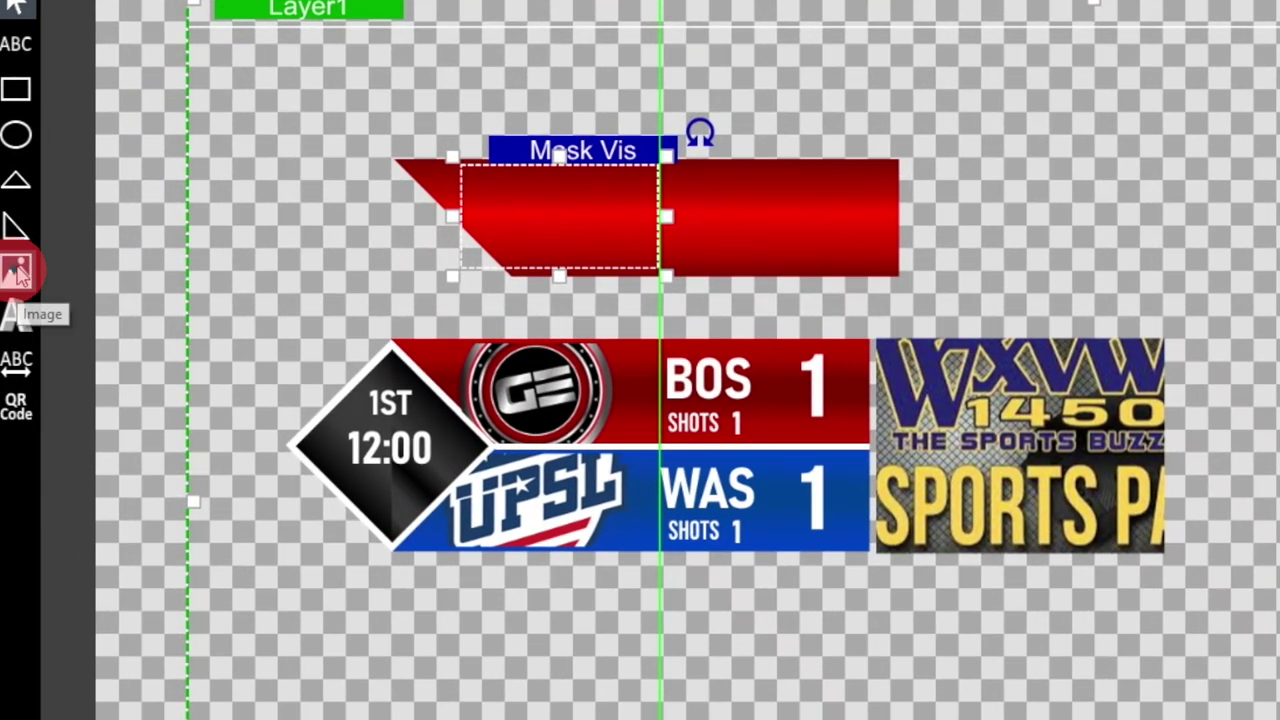
- Insert the Holy Cross_clipped_rev_1 logo image from the Downloads folder
click(11, 263)
scroll(483, 105, down, 10)
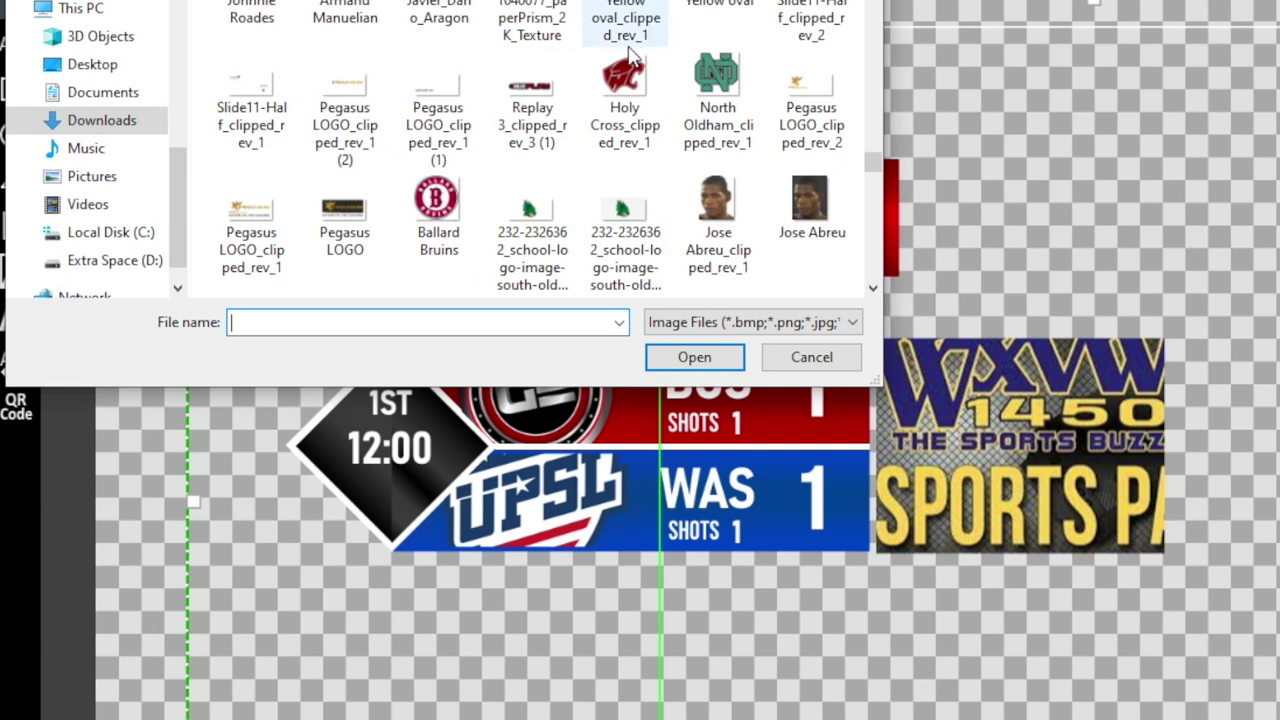
click(624, 98)
click(697, 356)
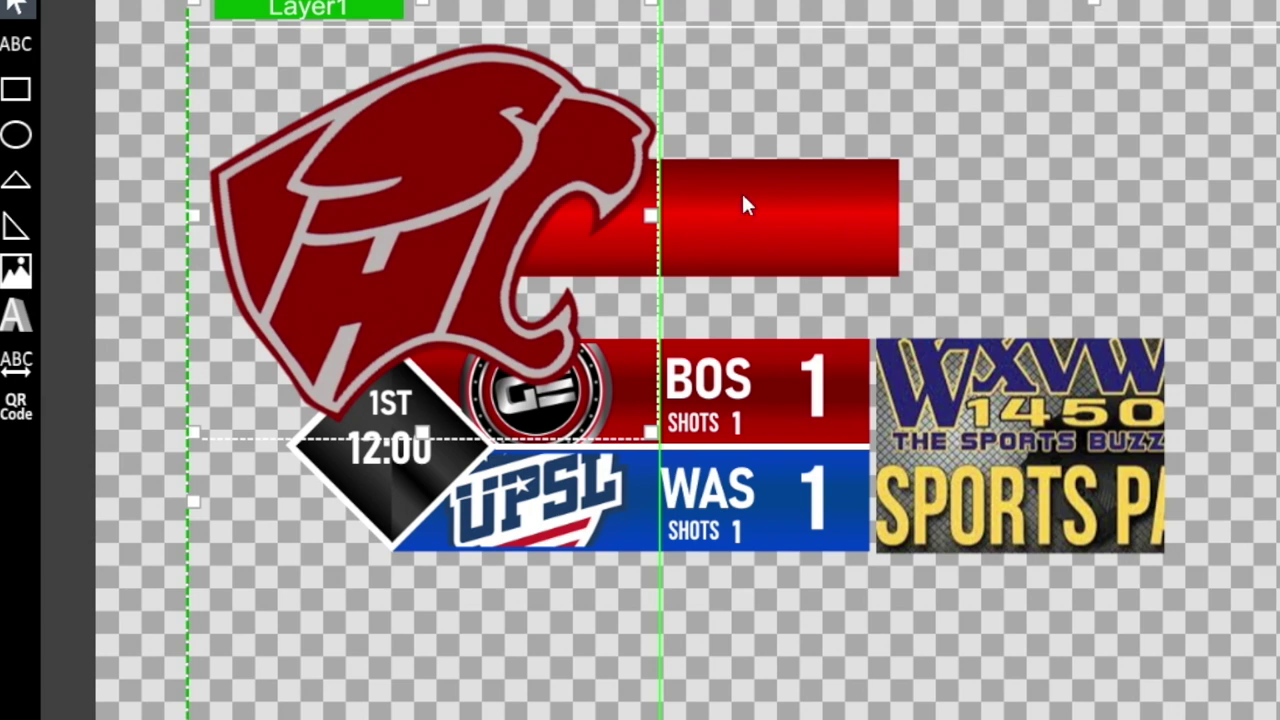
- Shrink the logo to slightly taller than the red bar and position it over the slanted end
drag(434, 204, 531, 192)
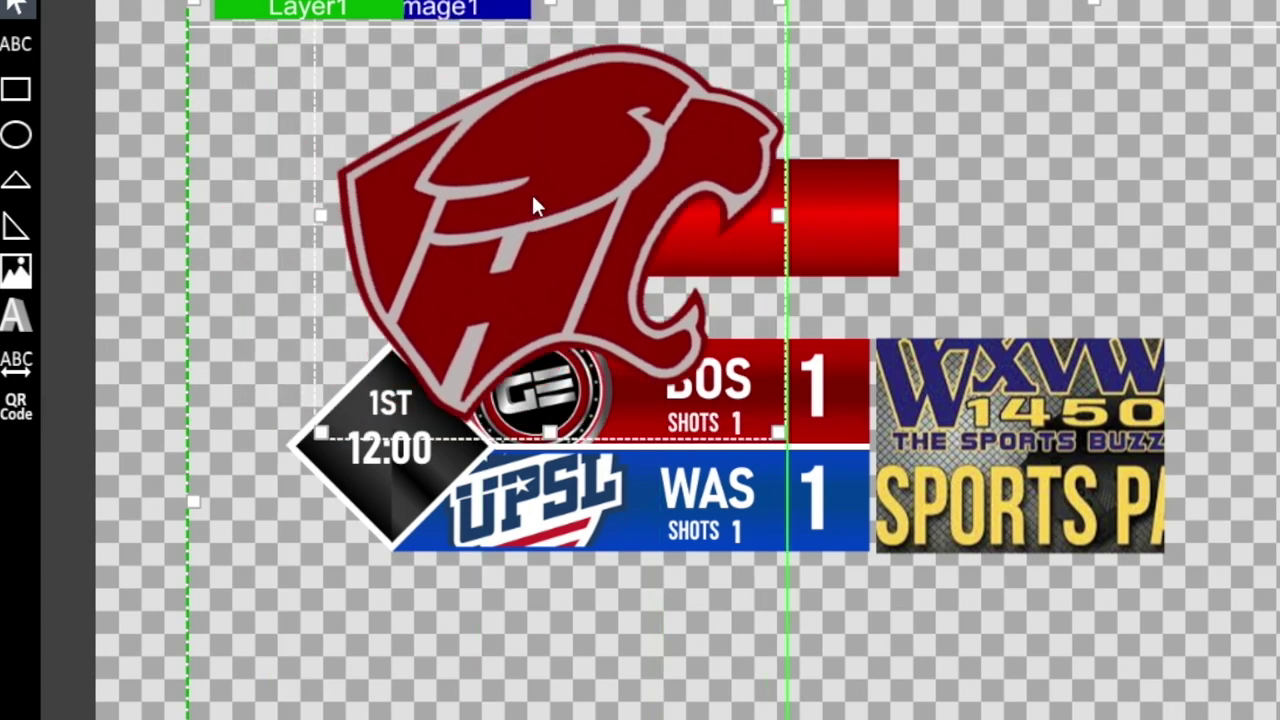
drag(780, 430, 633, 196)
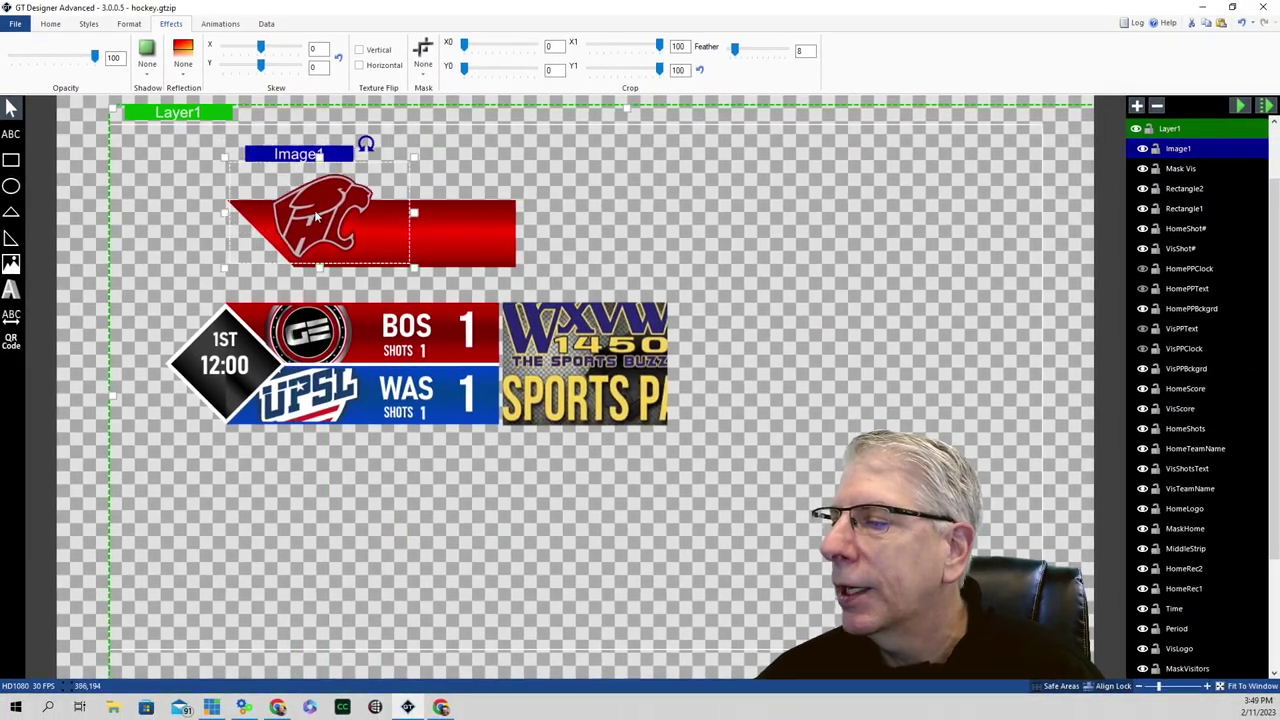
drag(316, 215, 310, 228)
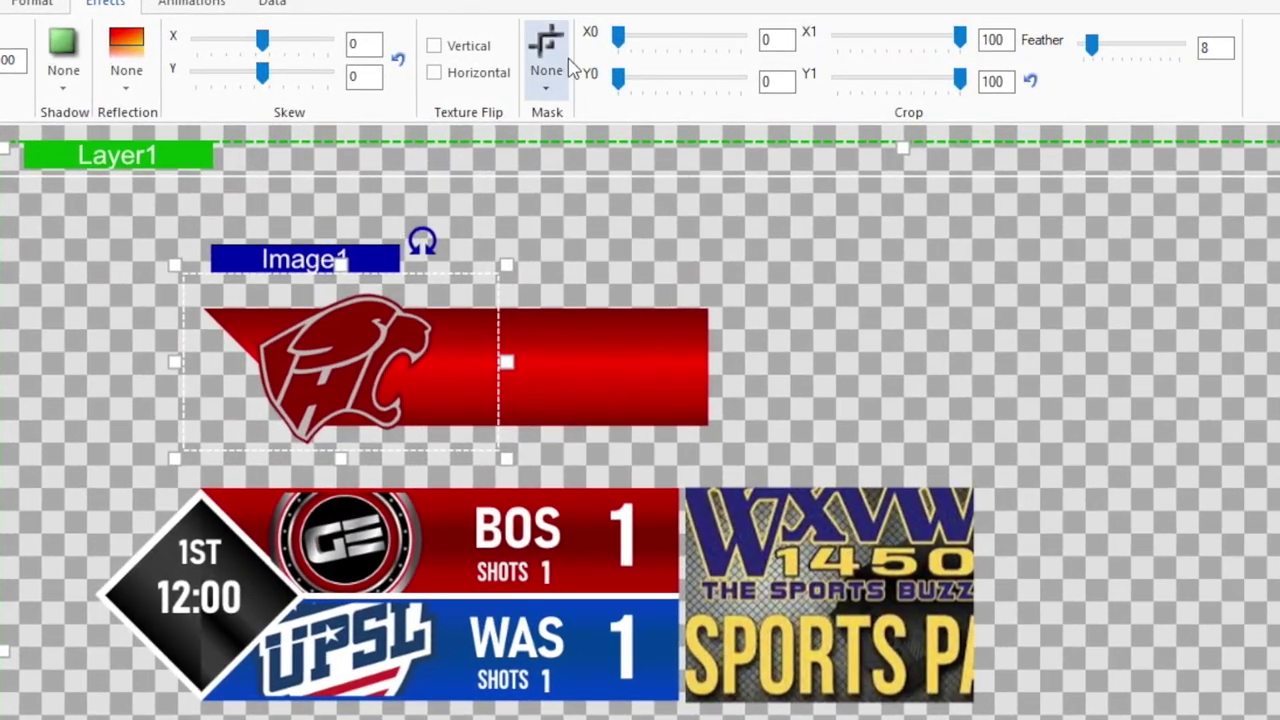
- Mask the logo image with Mask Vis so it is clipped to the bar's slanted shape, and deselect it
click(450, 80)
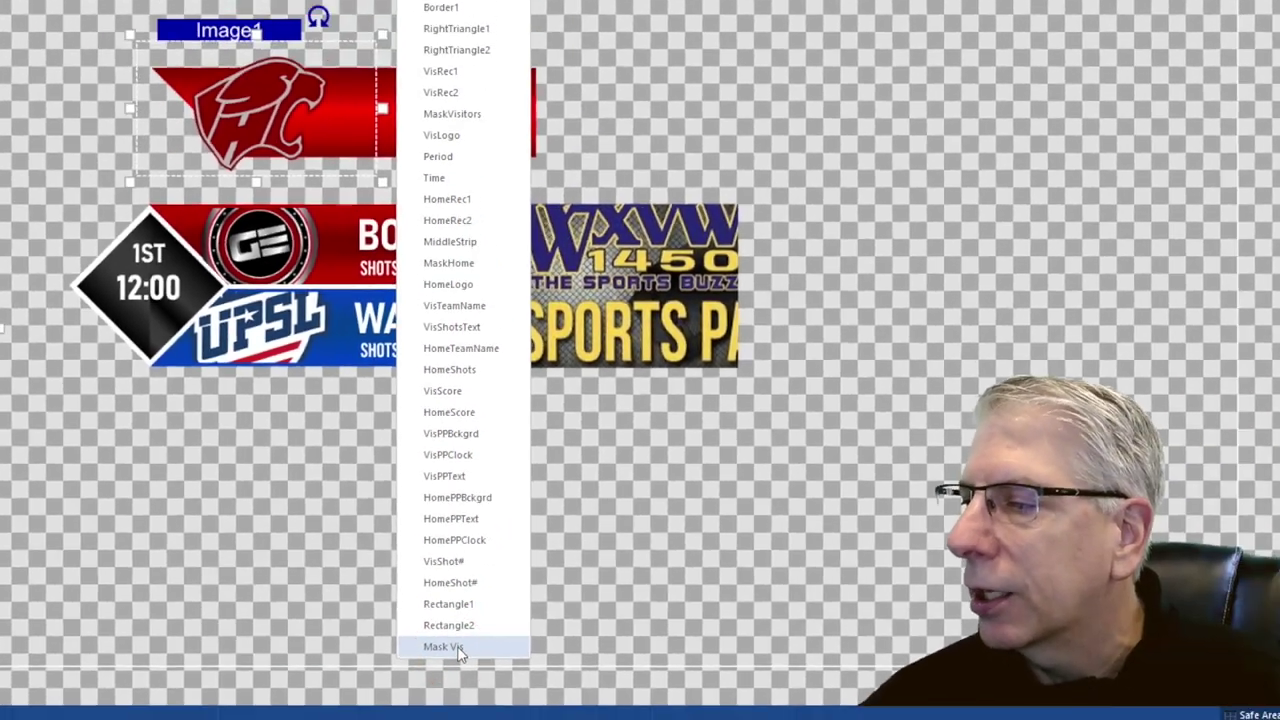
click(455, 647)
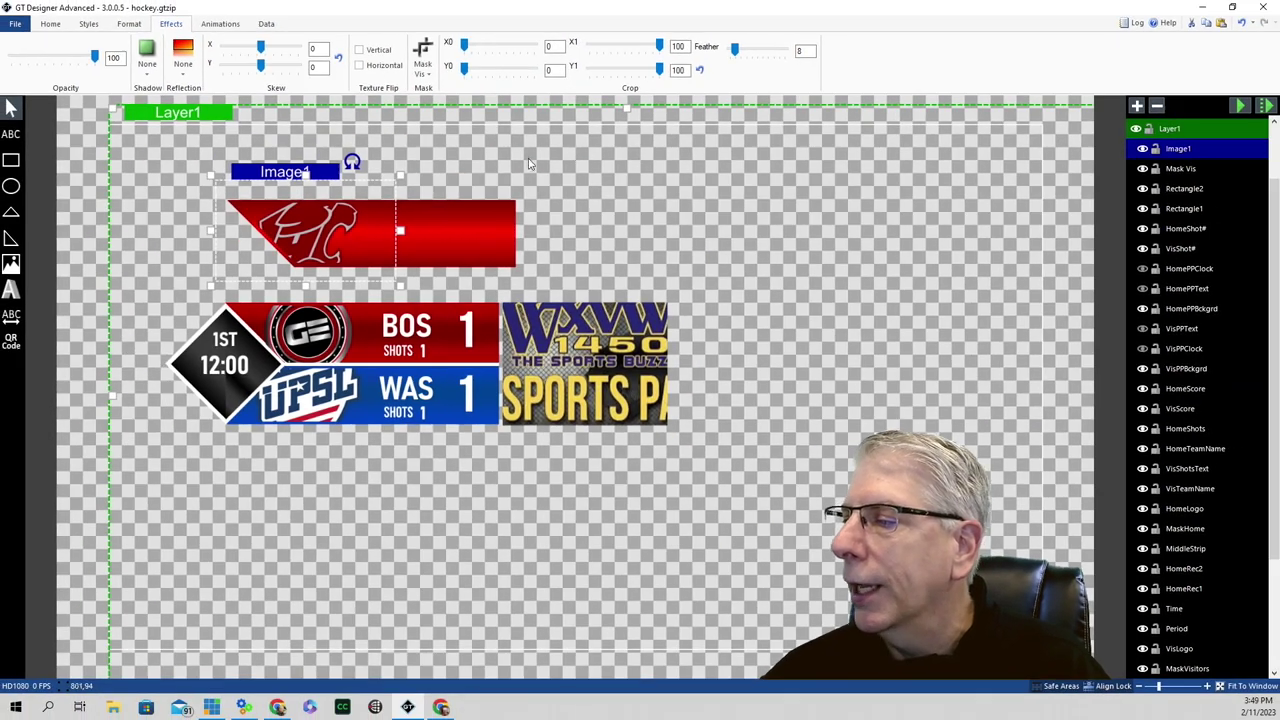
click(530, 165)
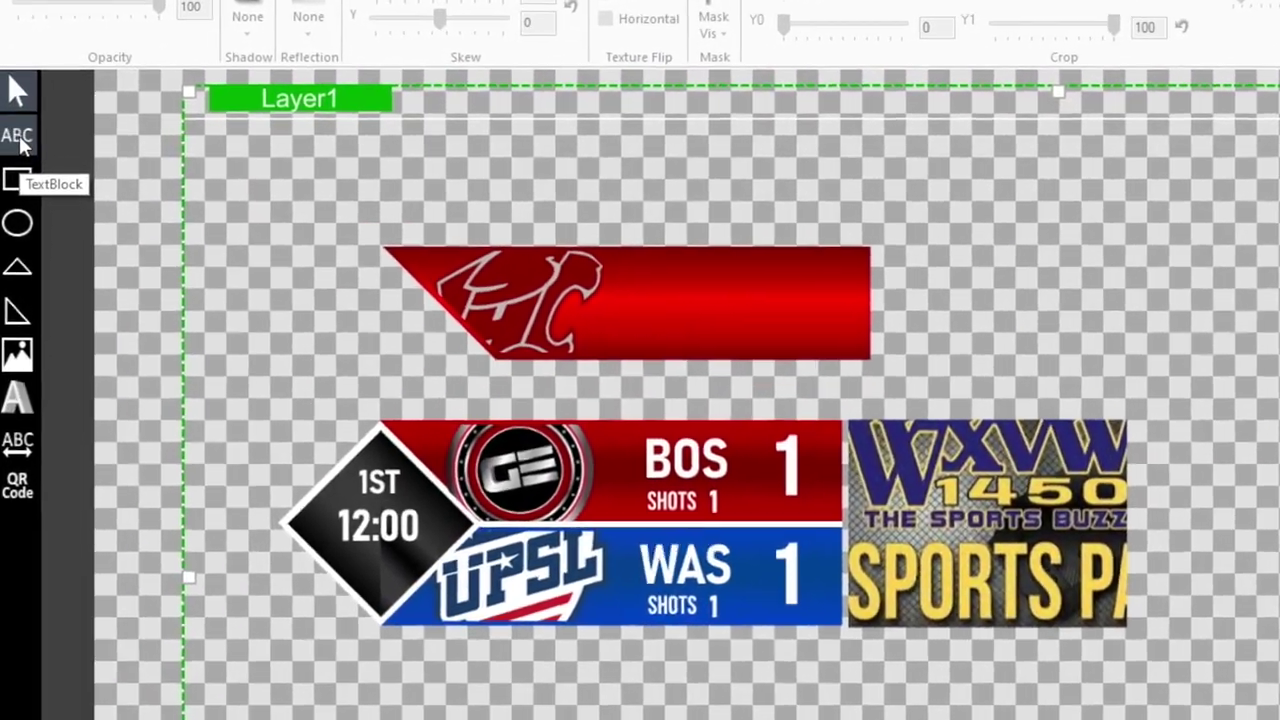
- Play the storyboard to preview the graphic's current animation
click(11, 131)
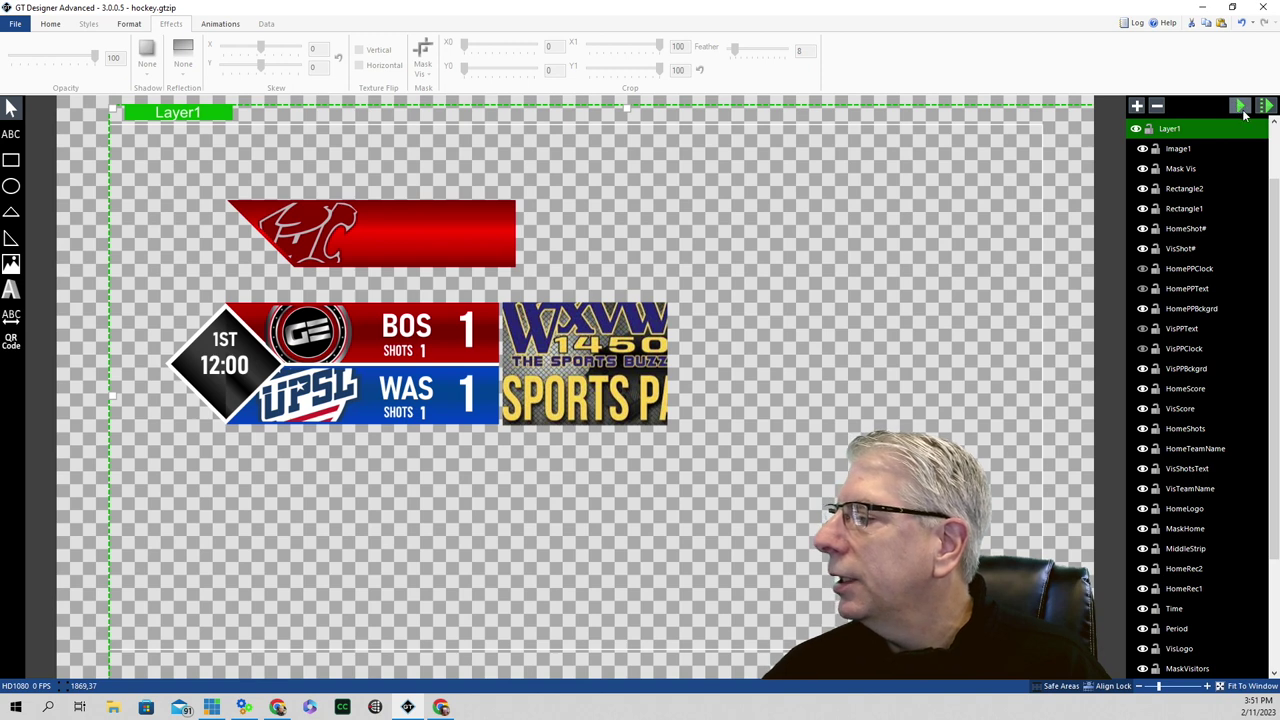
click(1241, 108)
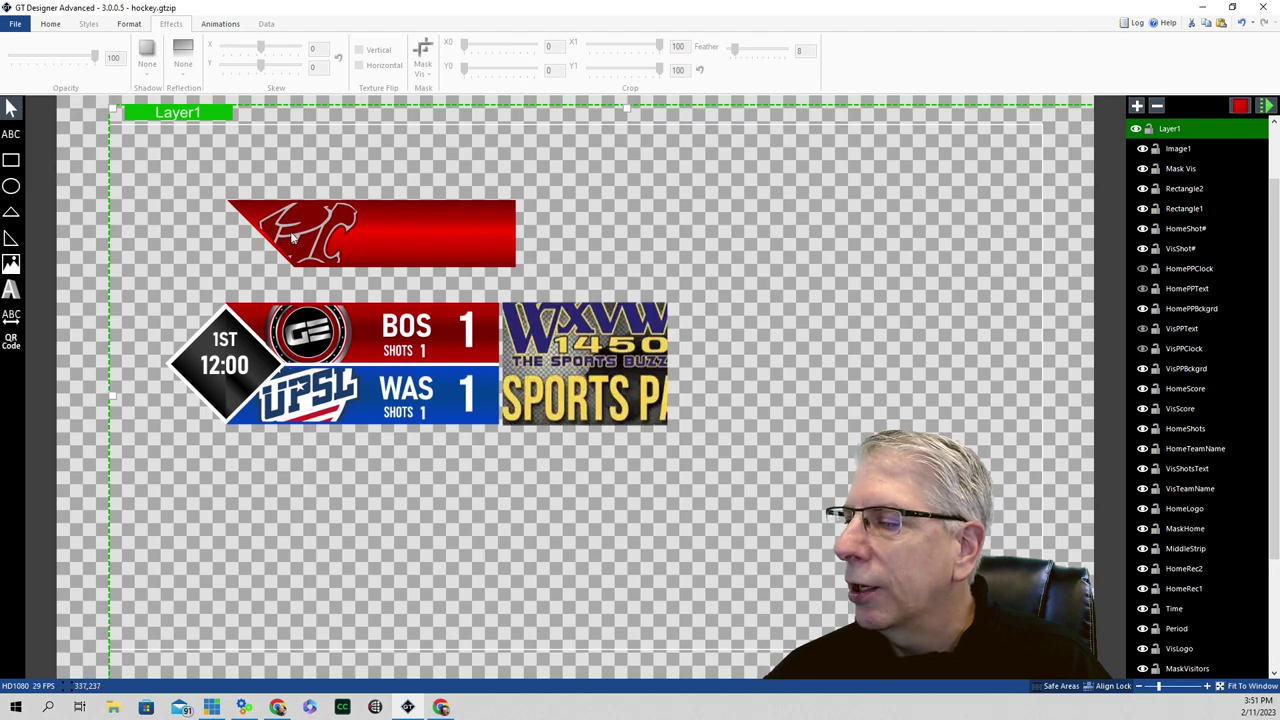
- Apply a Reveal transition to the skewed red rectangle in the TransitionIn storyboard
click(365, 236)
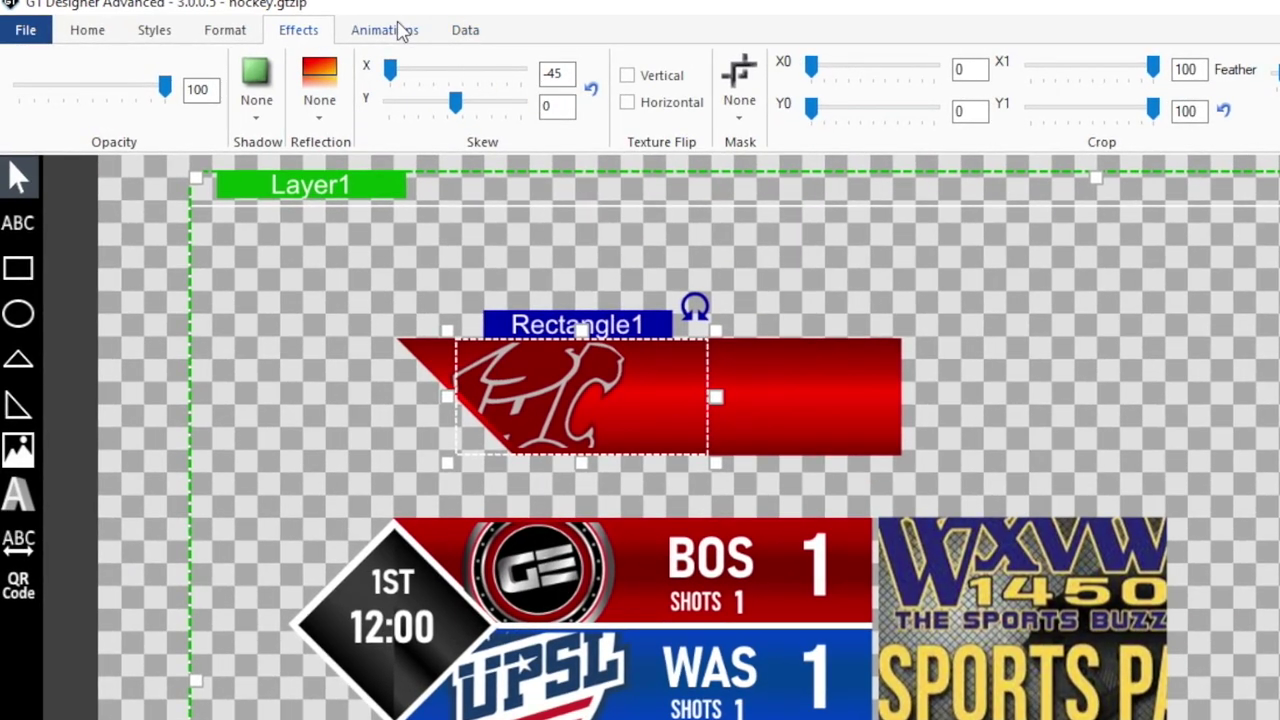
click(398, 30)
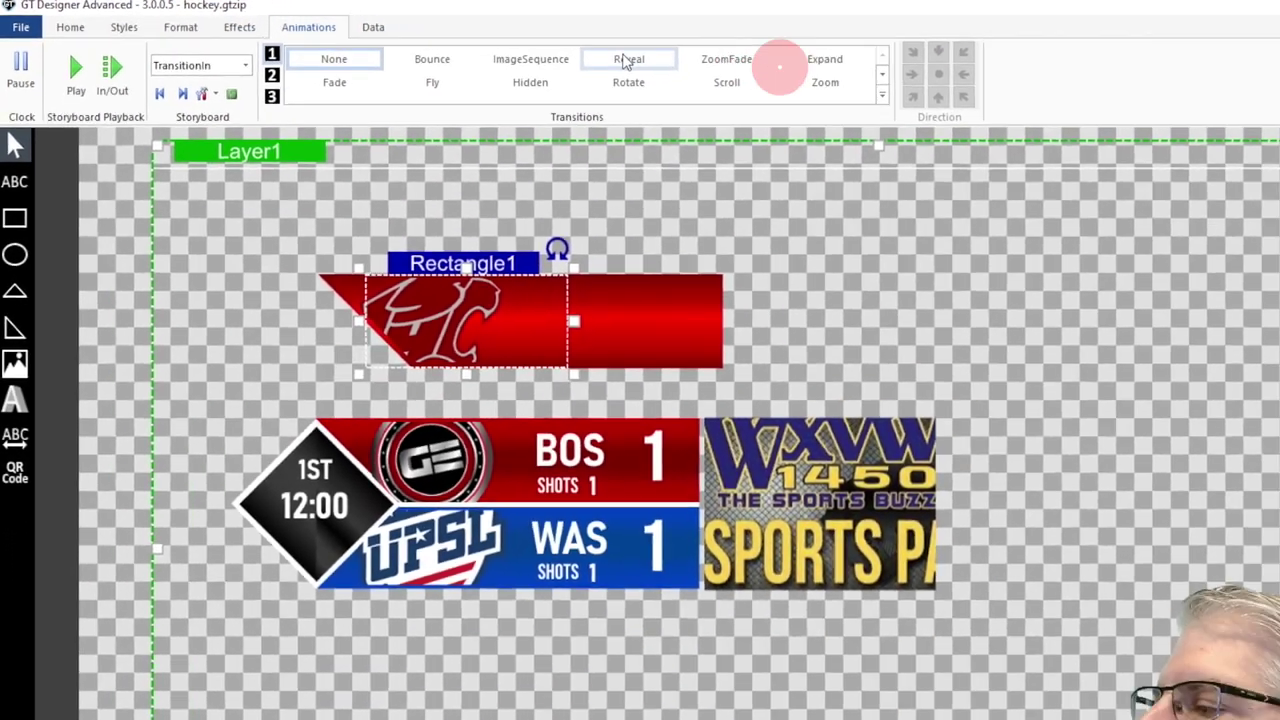
click(625, 62)
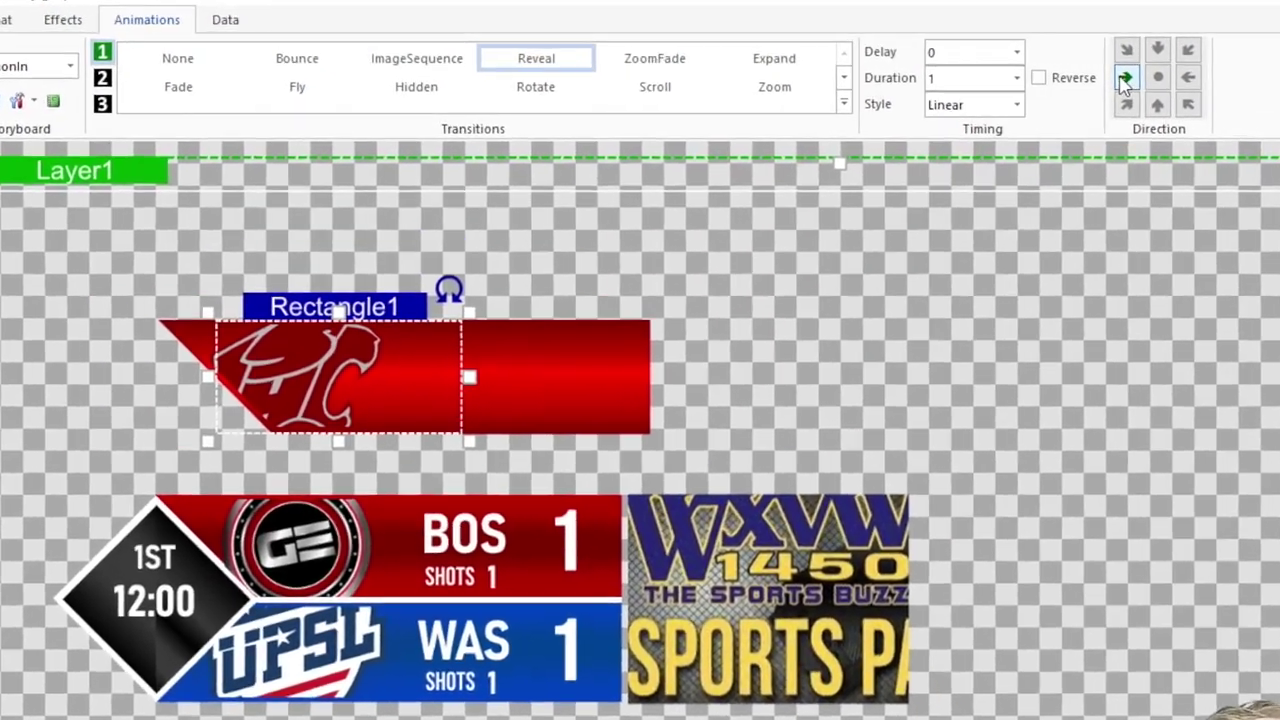
- Set the skewed red rectangle's Reveal direction to rightward and apply the same rightward Reveal to the adjoining plain red rectangle
click(1125, 78)
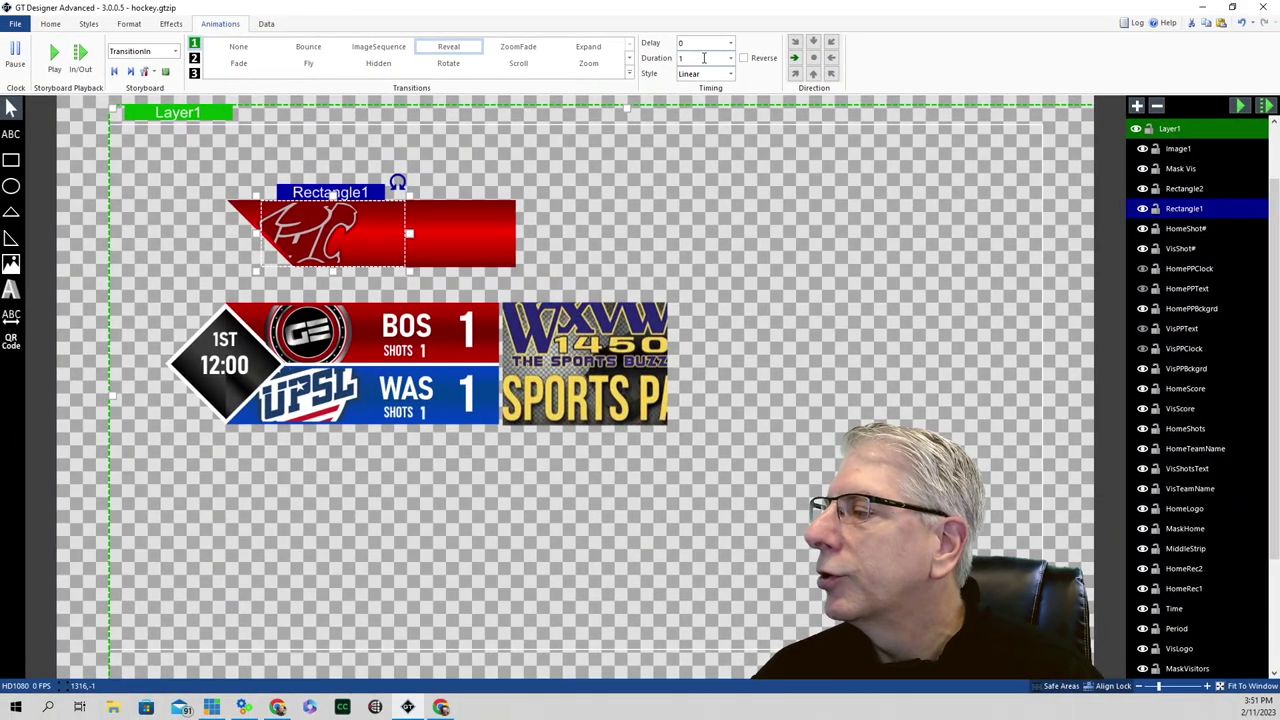
click(460, 235)
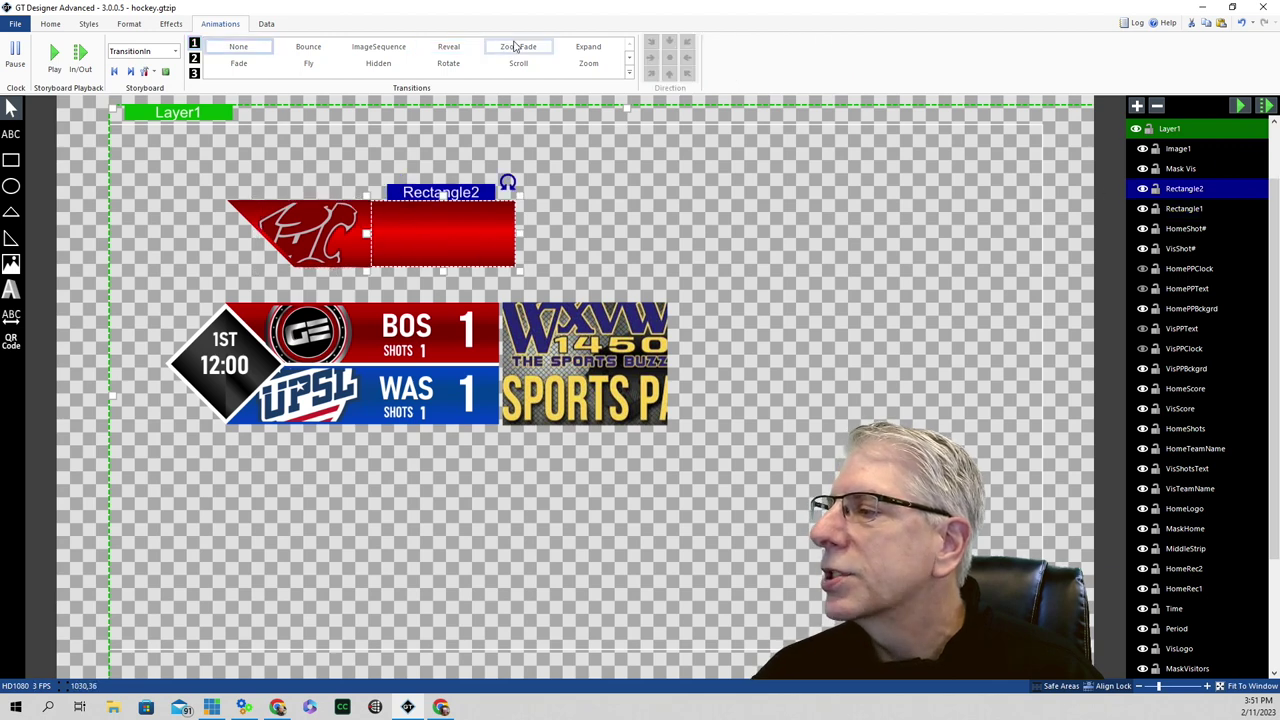
click(449, 49)
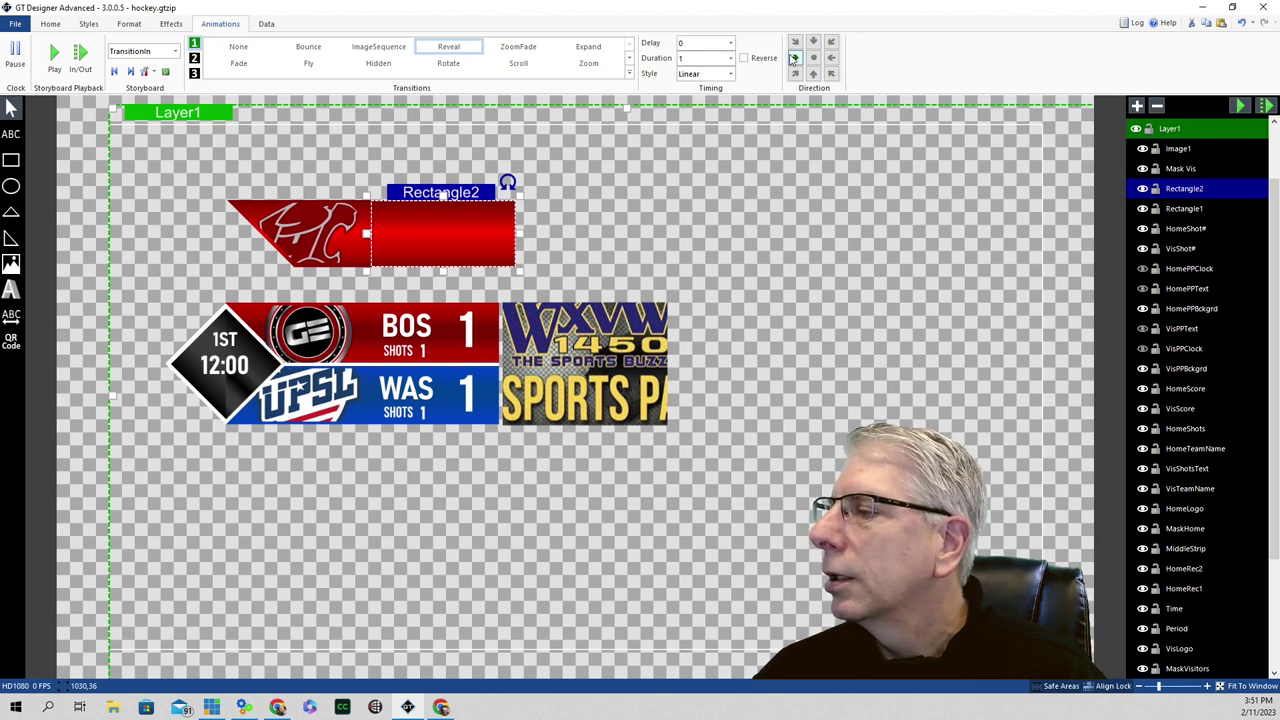
click(657, 160)
- Preview the storyboard animation and review the Reveal direction options of the plain red rectangle
click(1239, 106)
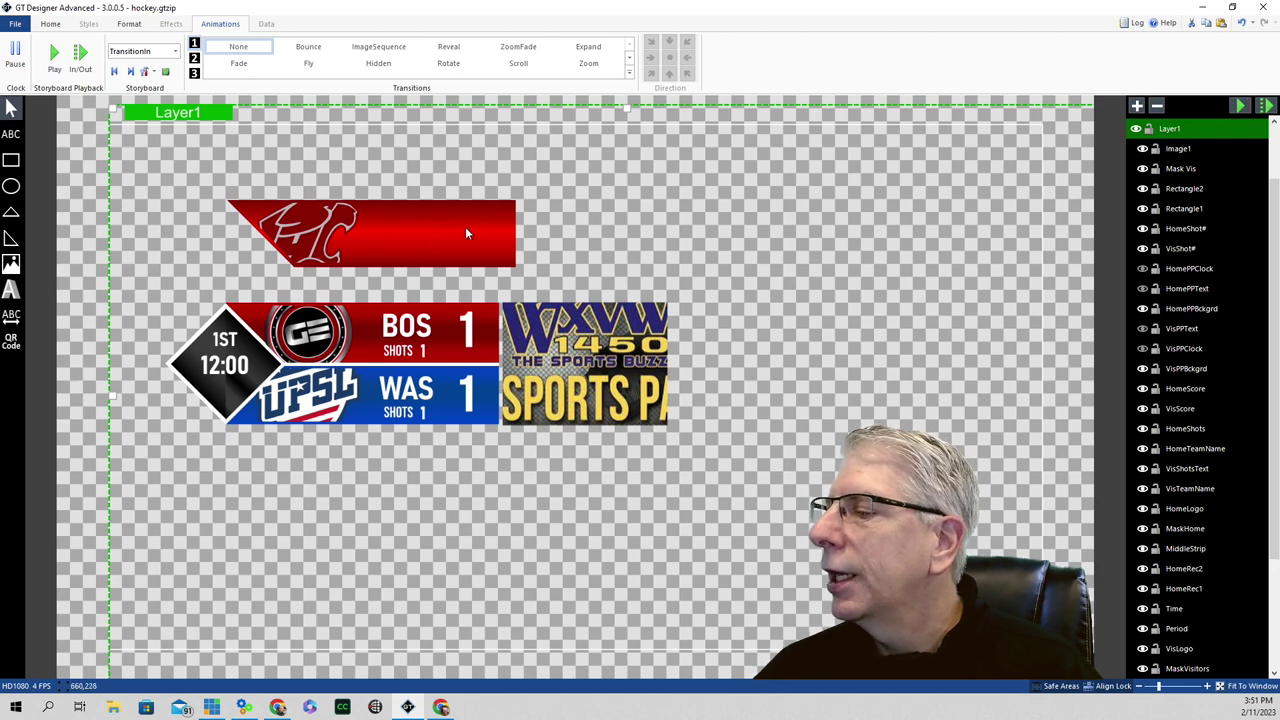
click(1184, 188)
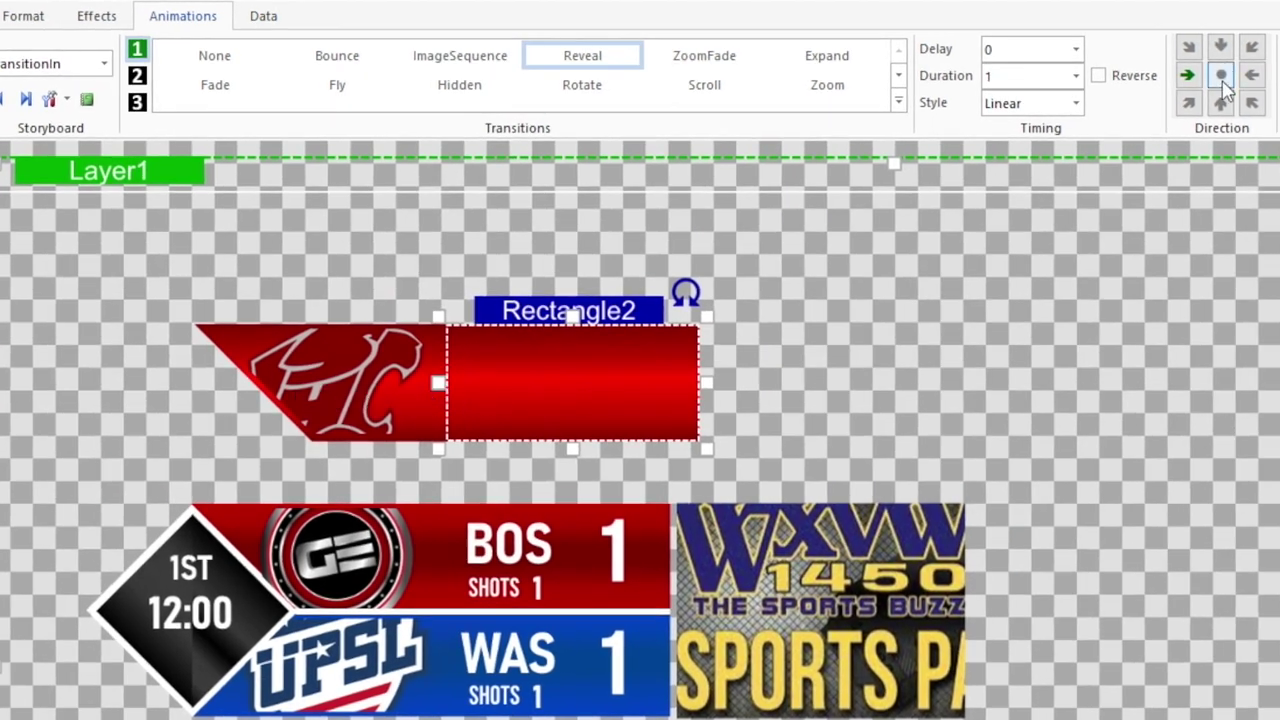
key(Delete)
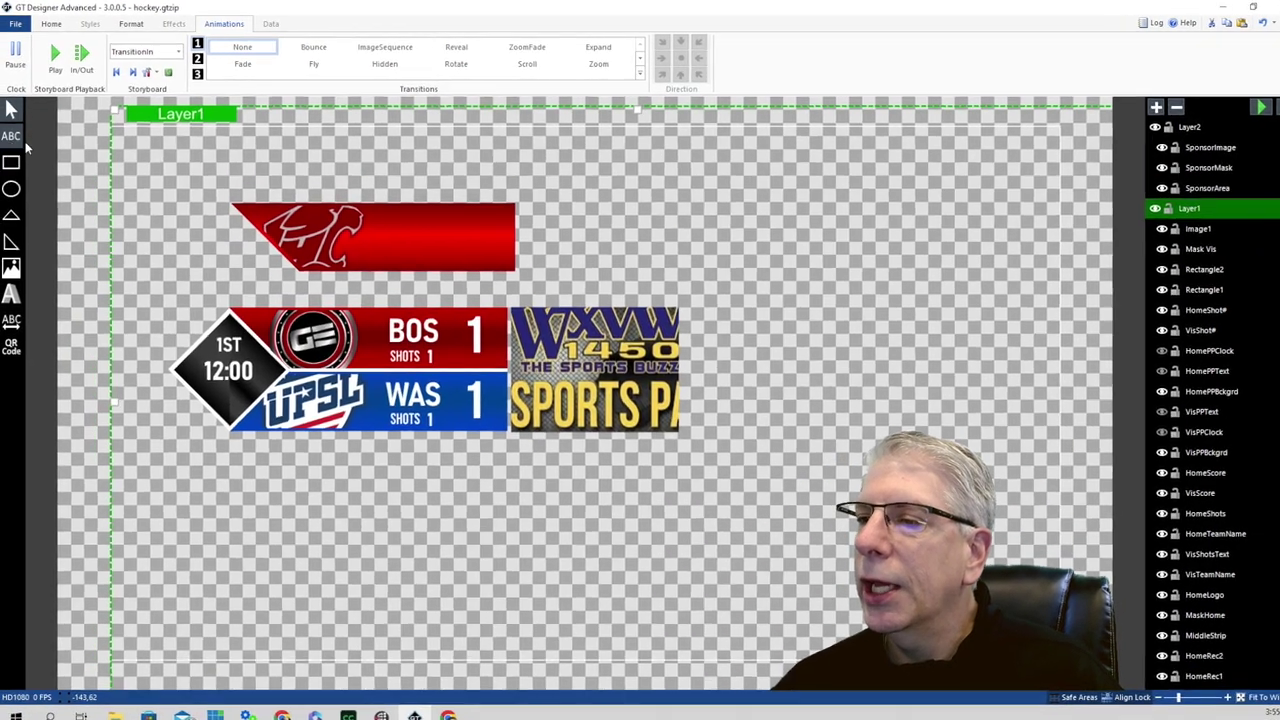
- Add a text block on the red bar beside the logo, centred horizontally and vertically with a white fill
click(14, 138)
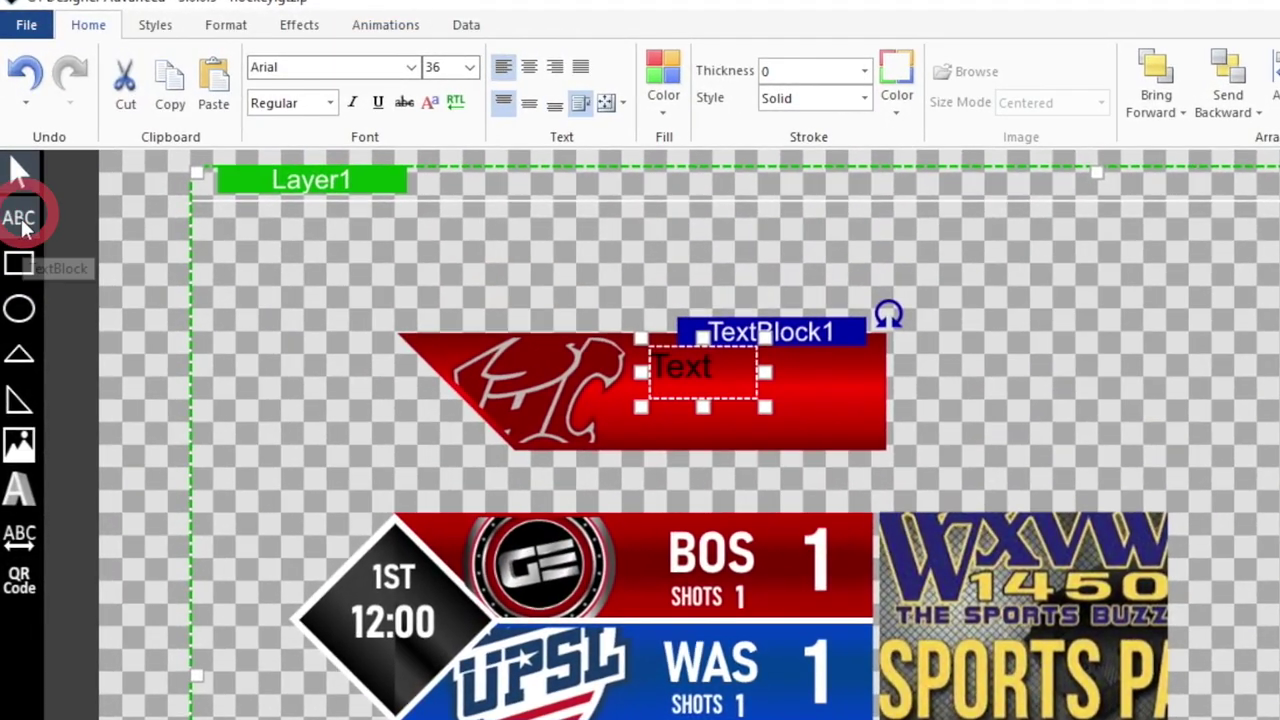
click(510, 64)
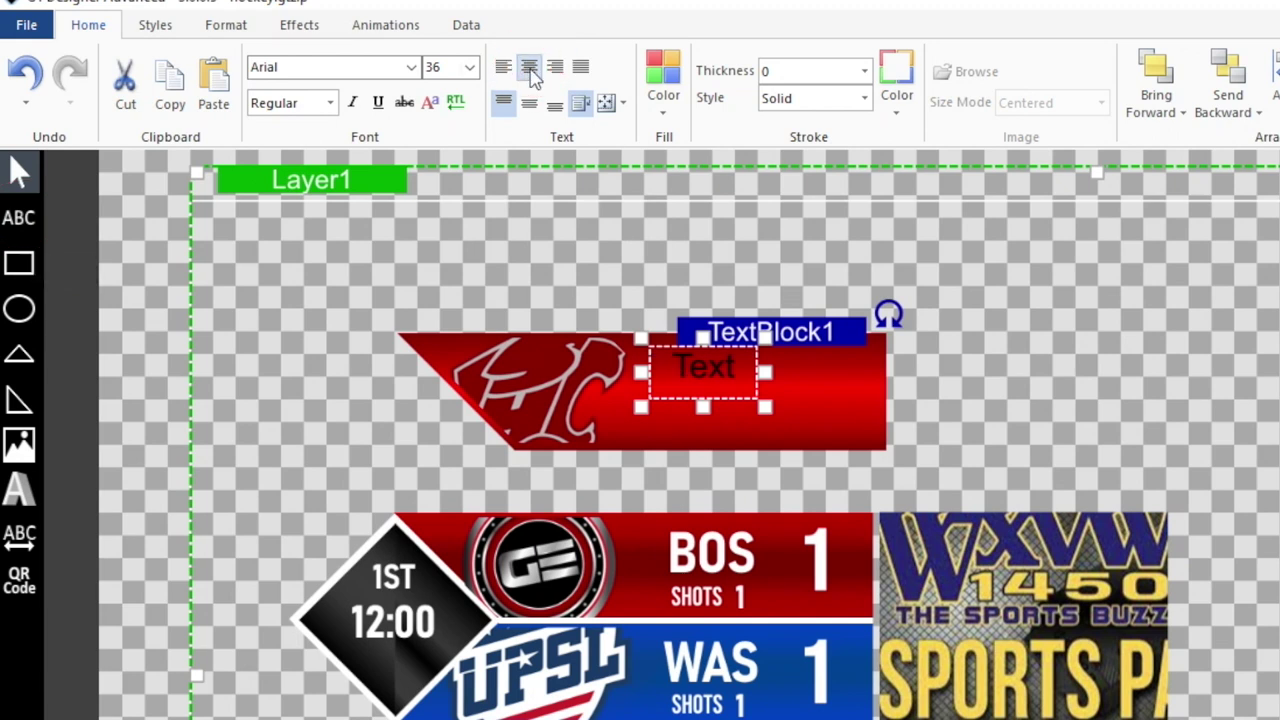
click(529, 103)
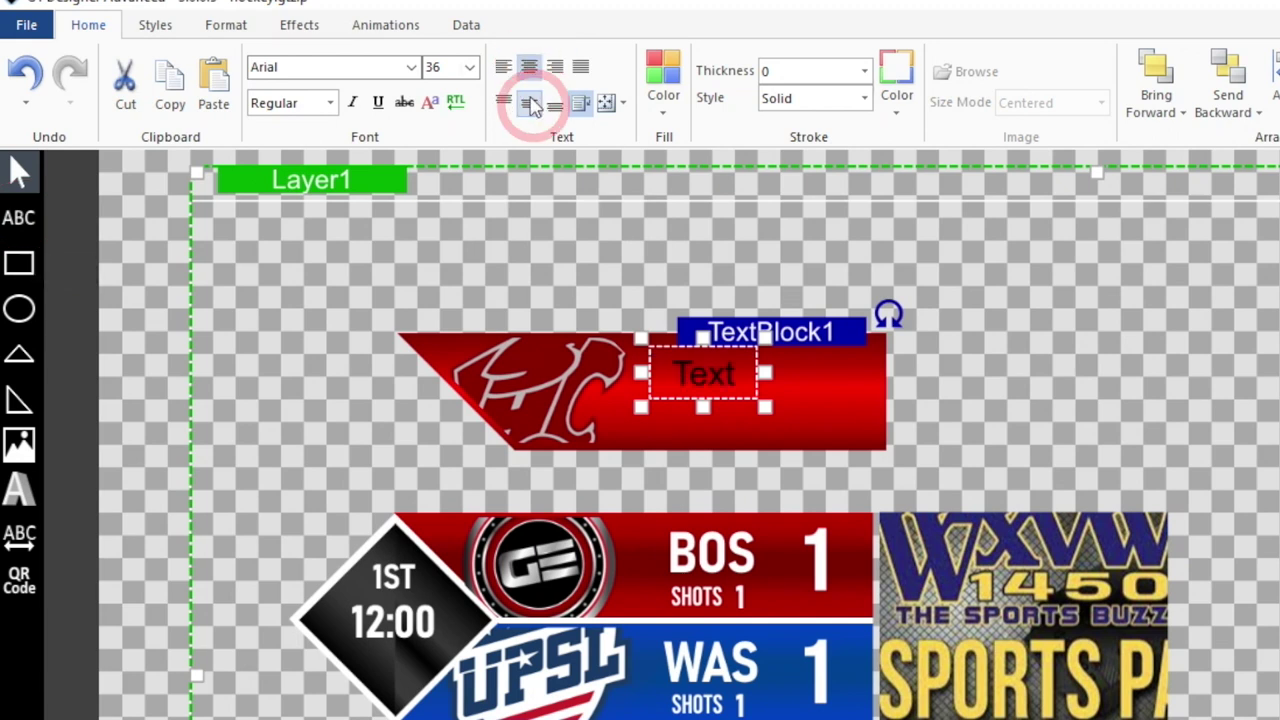
click(664, 95)
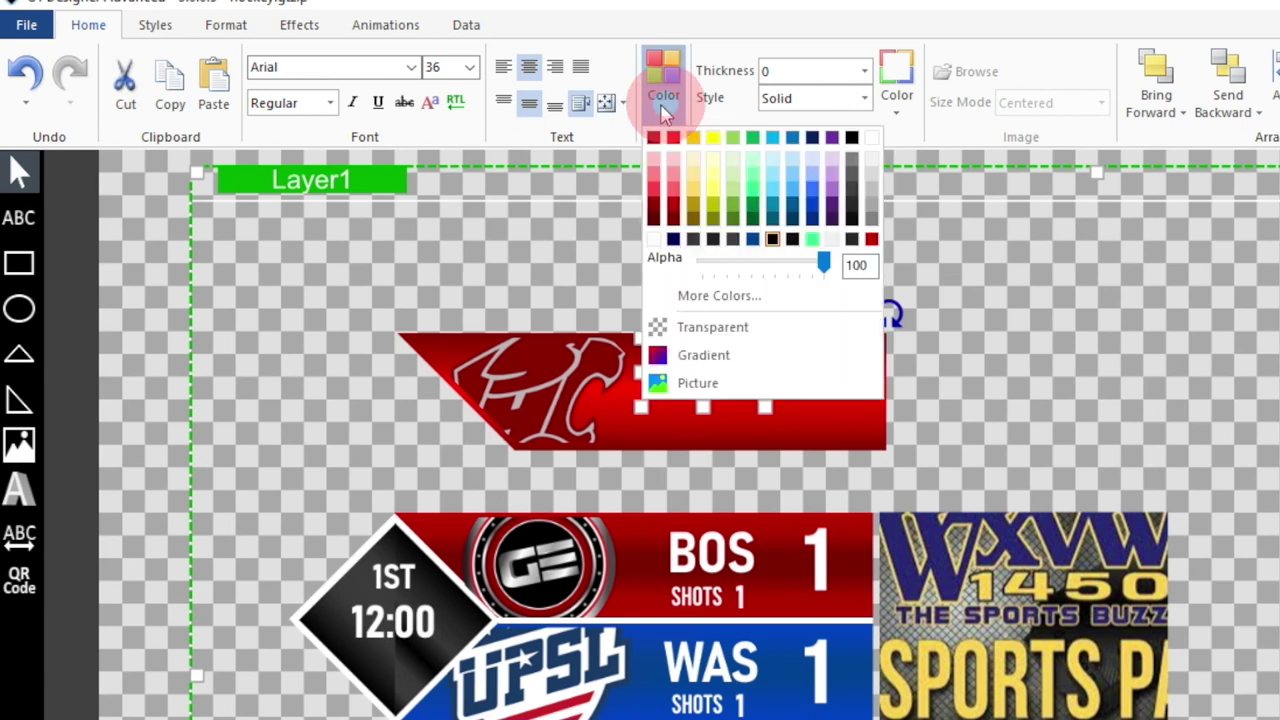
click(877, 122)
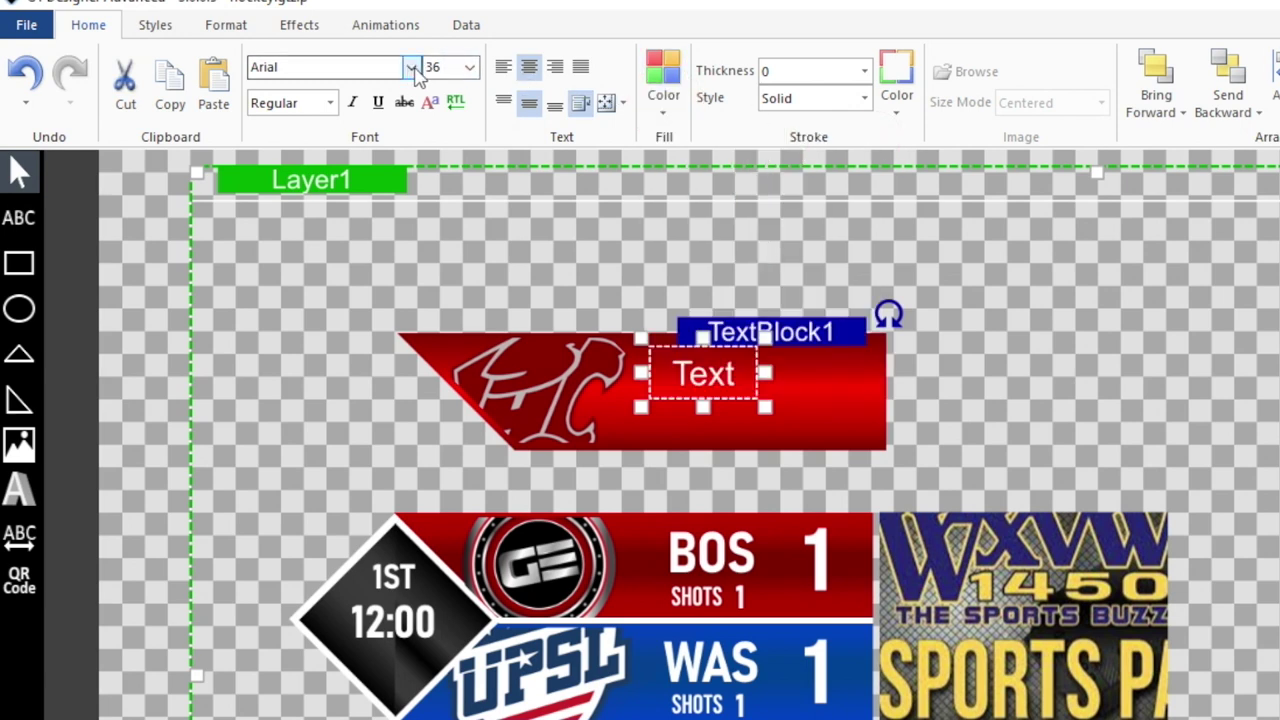
- Set the new text block's font to Bahnschrift SemiCondensed, ExtraBold, size 48
click(411, 68)
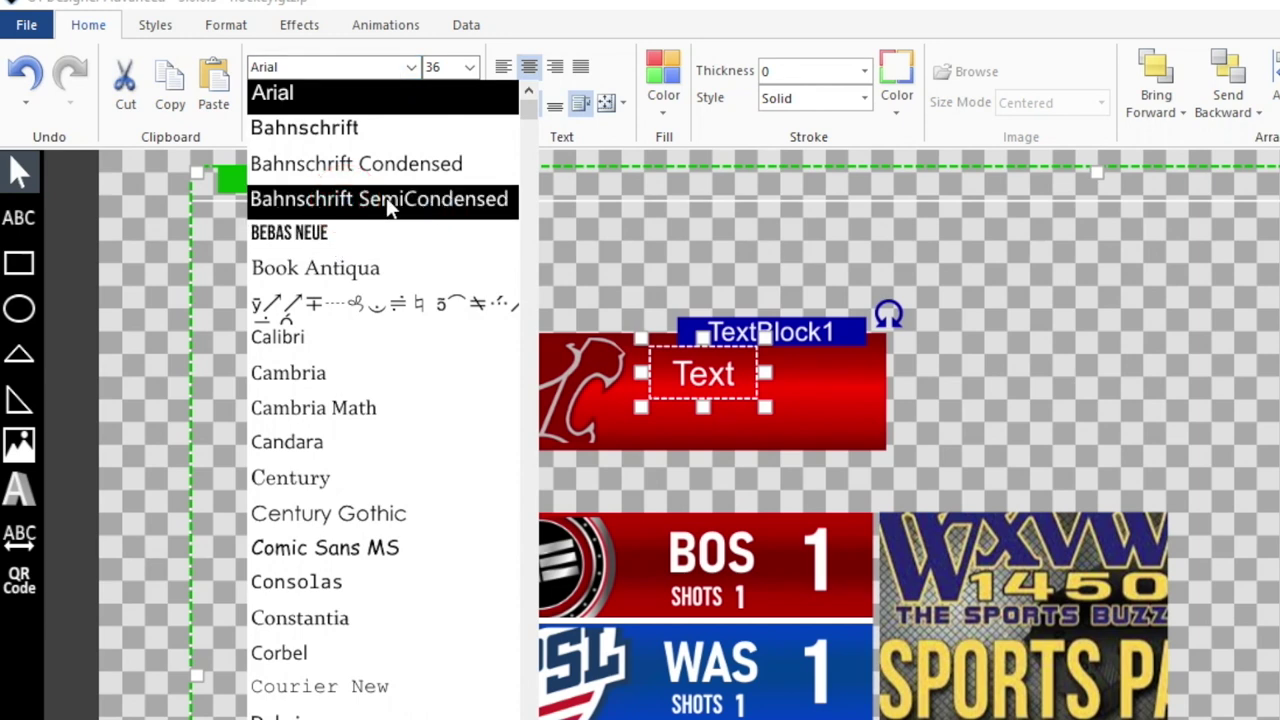
click(388, 204)
click(330, 103)
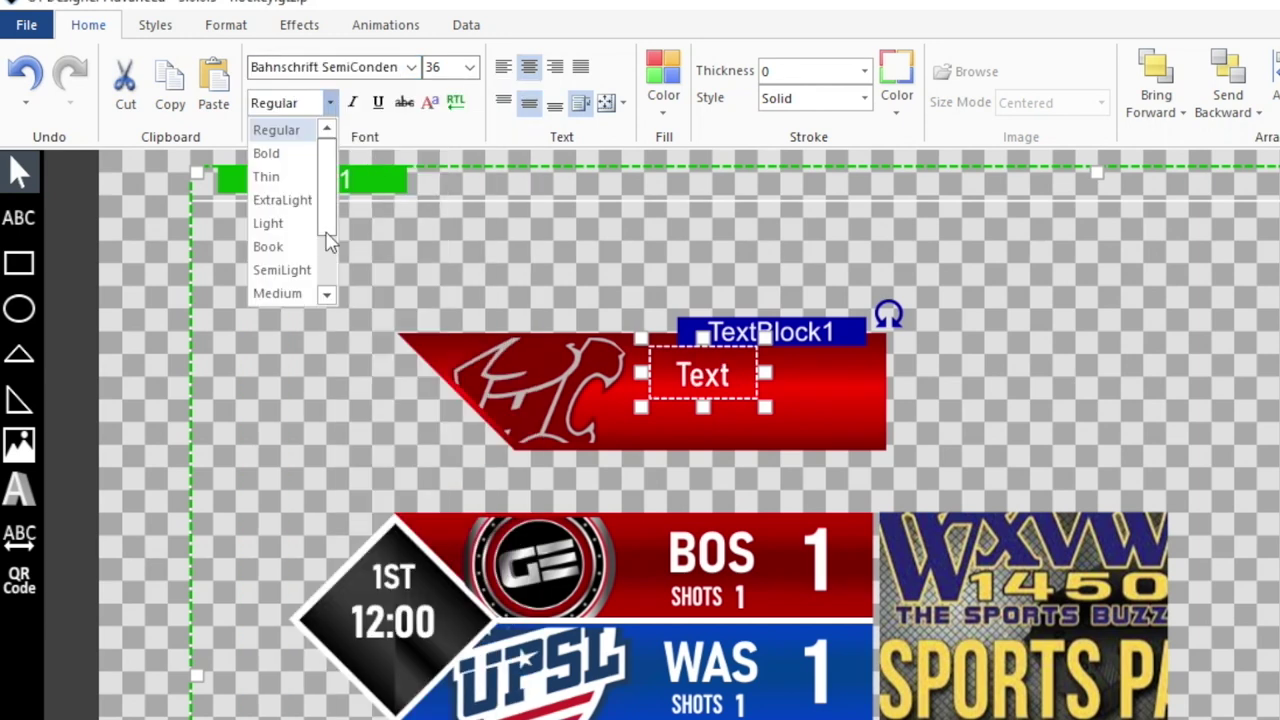
scroll(295, 255, down, 2)
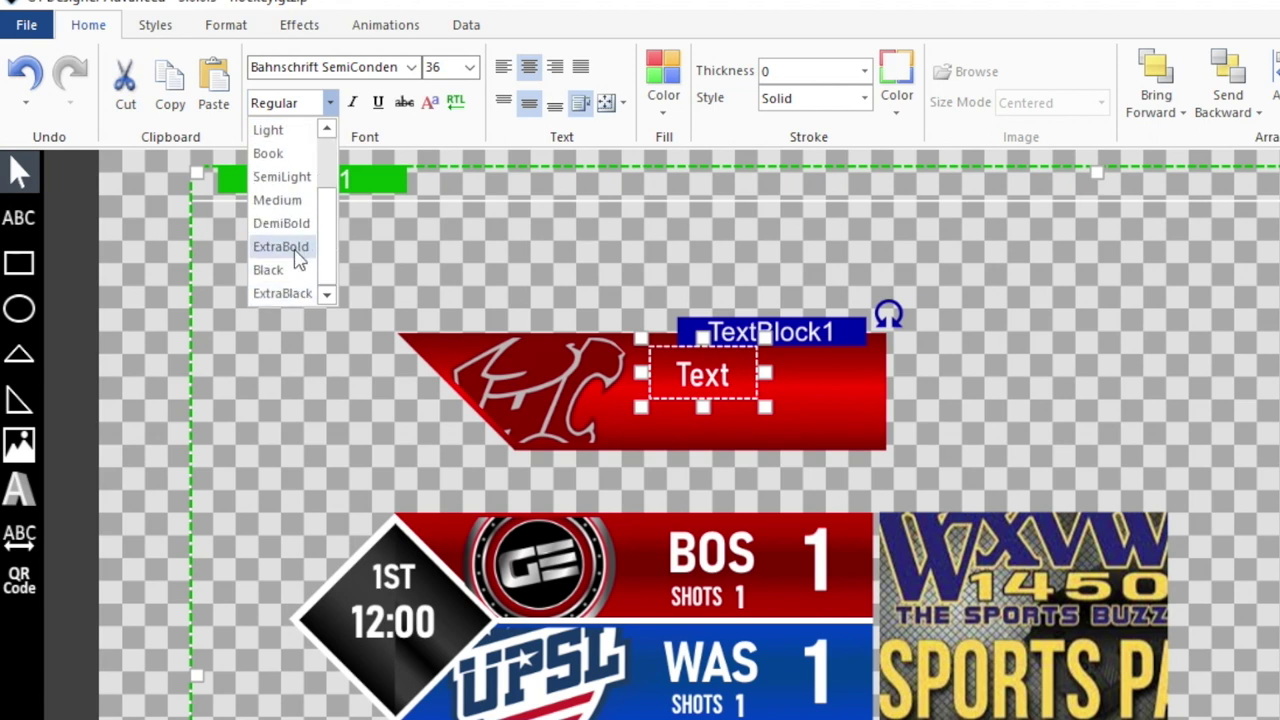
click(295, 255)
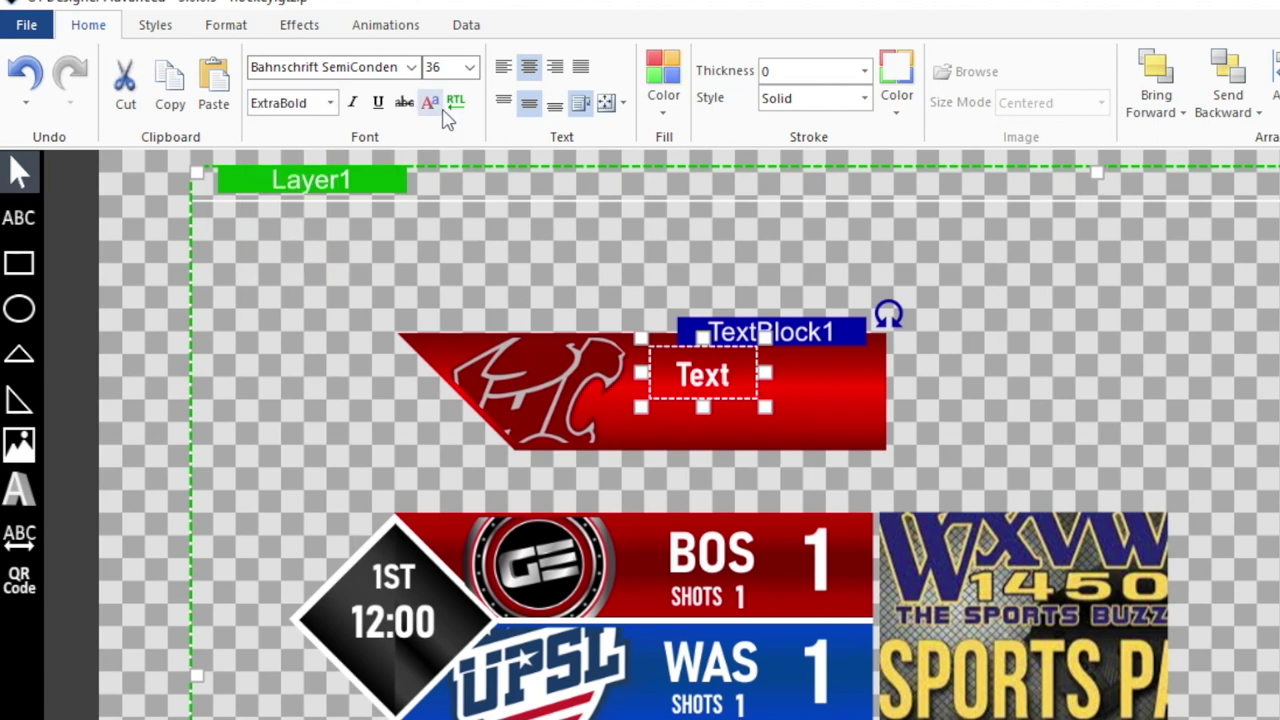
click(469, 67)
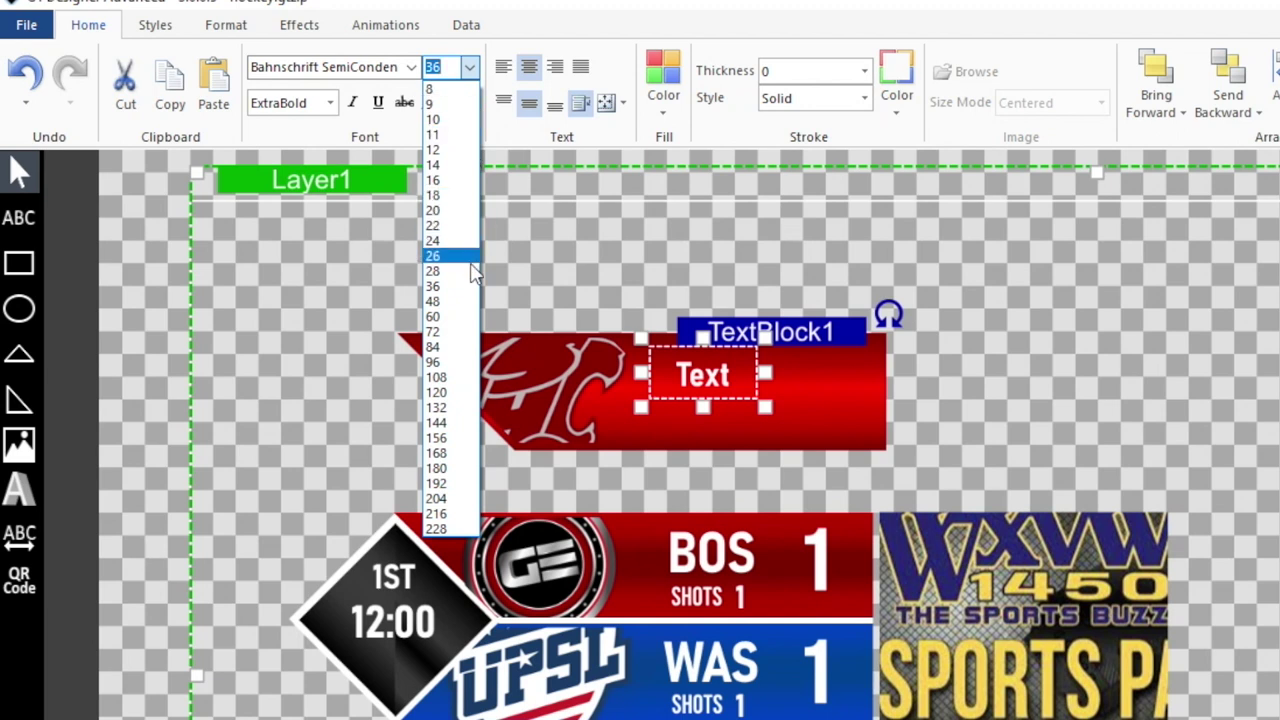
click(449, 301)
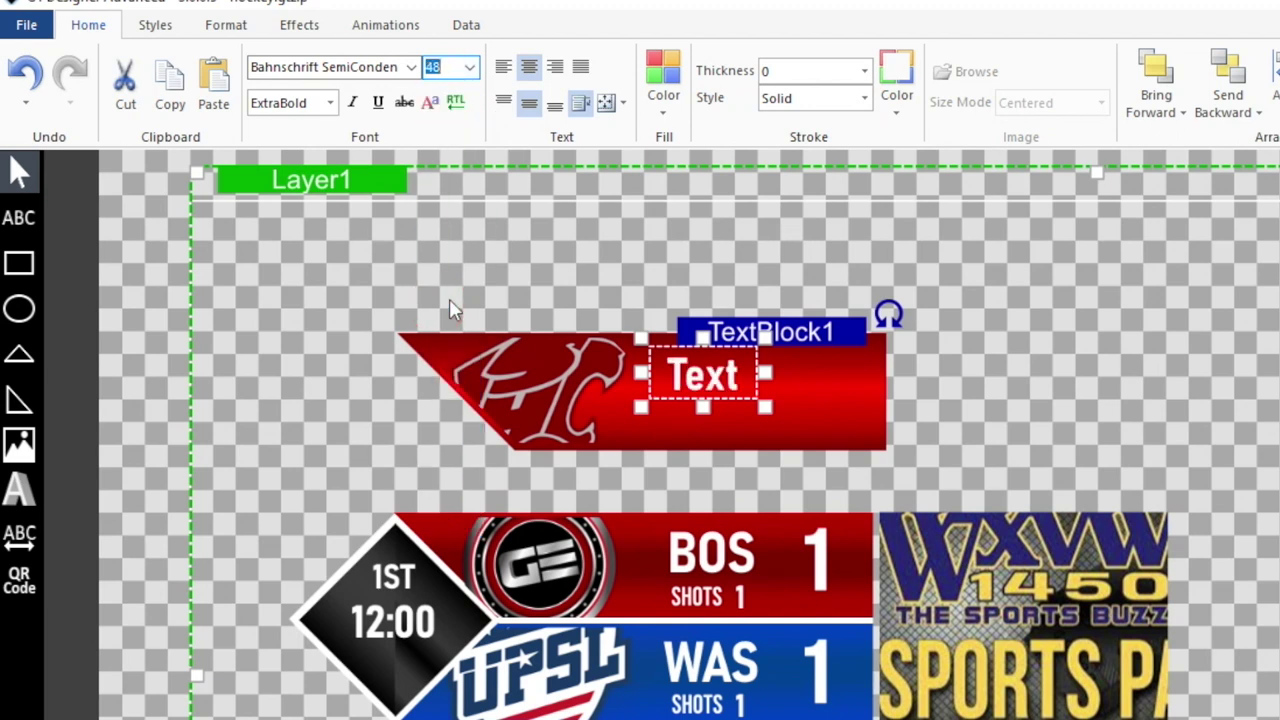
- Replace the placeholder text on the red bar with BOS and deselect the text block
double_click(712, 383)
text(BOS)
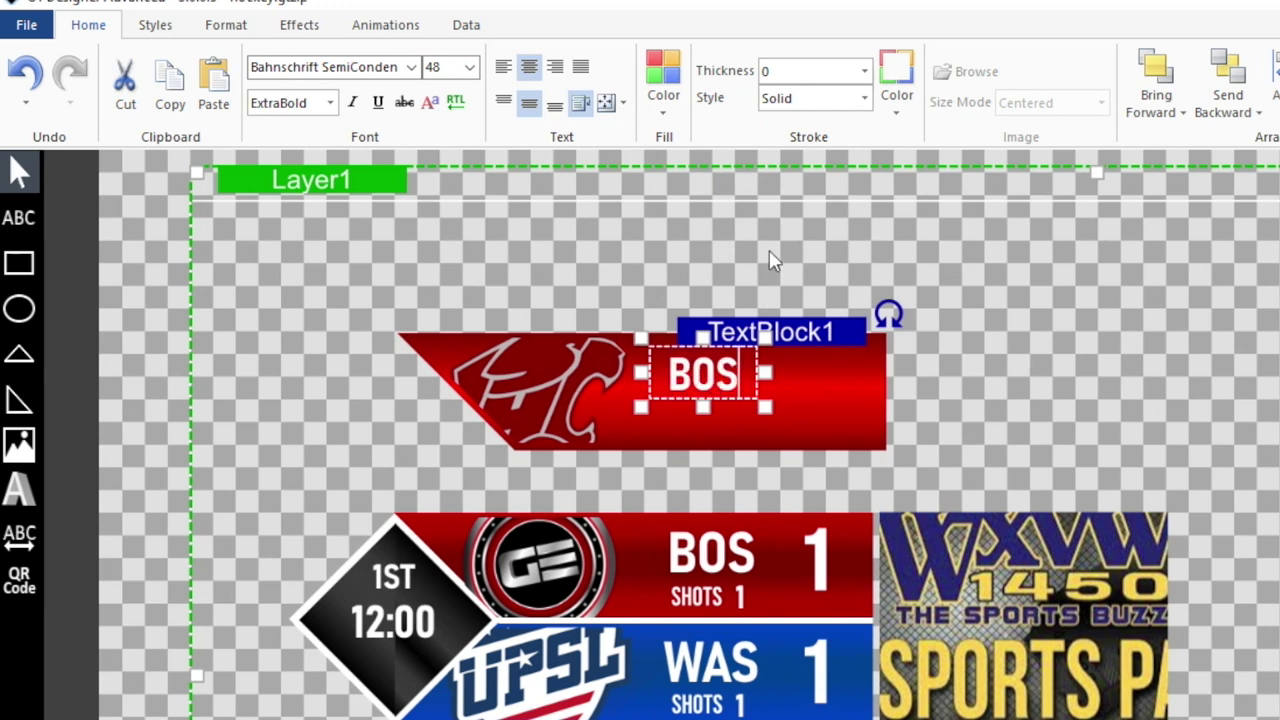
click(757, 287)
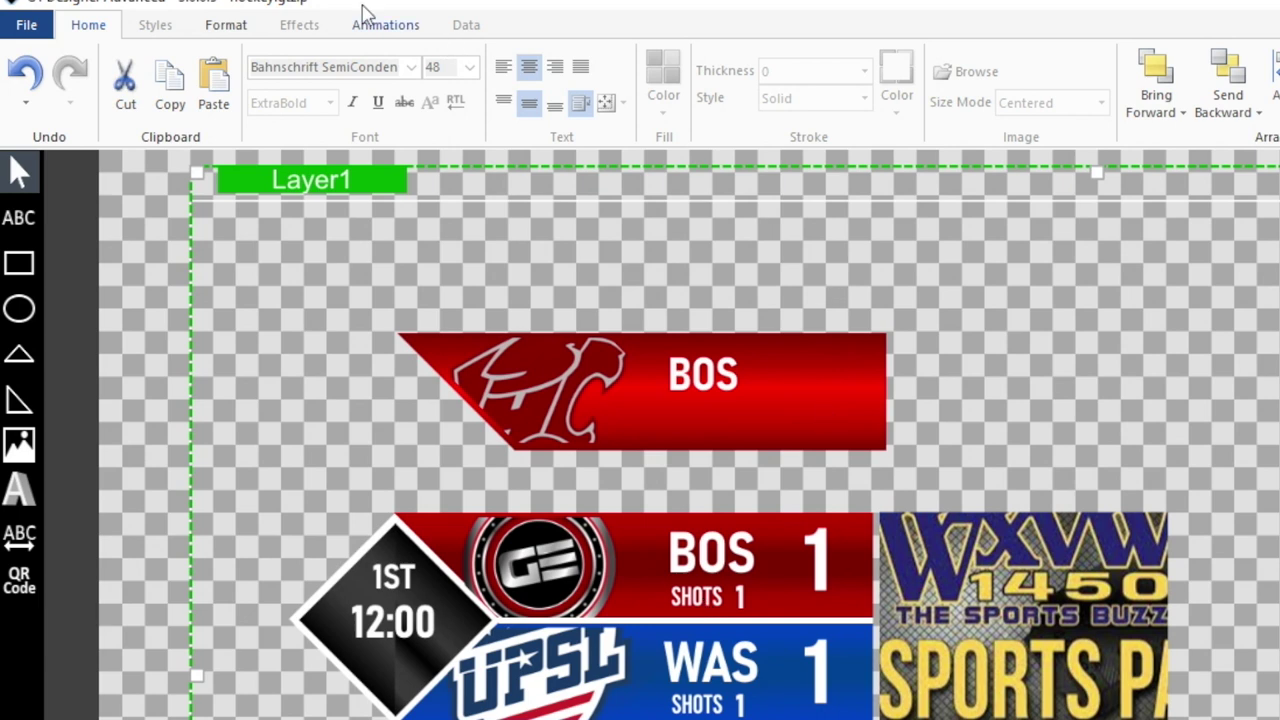
- Add a second text block below BOS, centred horizontally and vertically, with its sizing mode set to Shrink
click(18, 217)
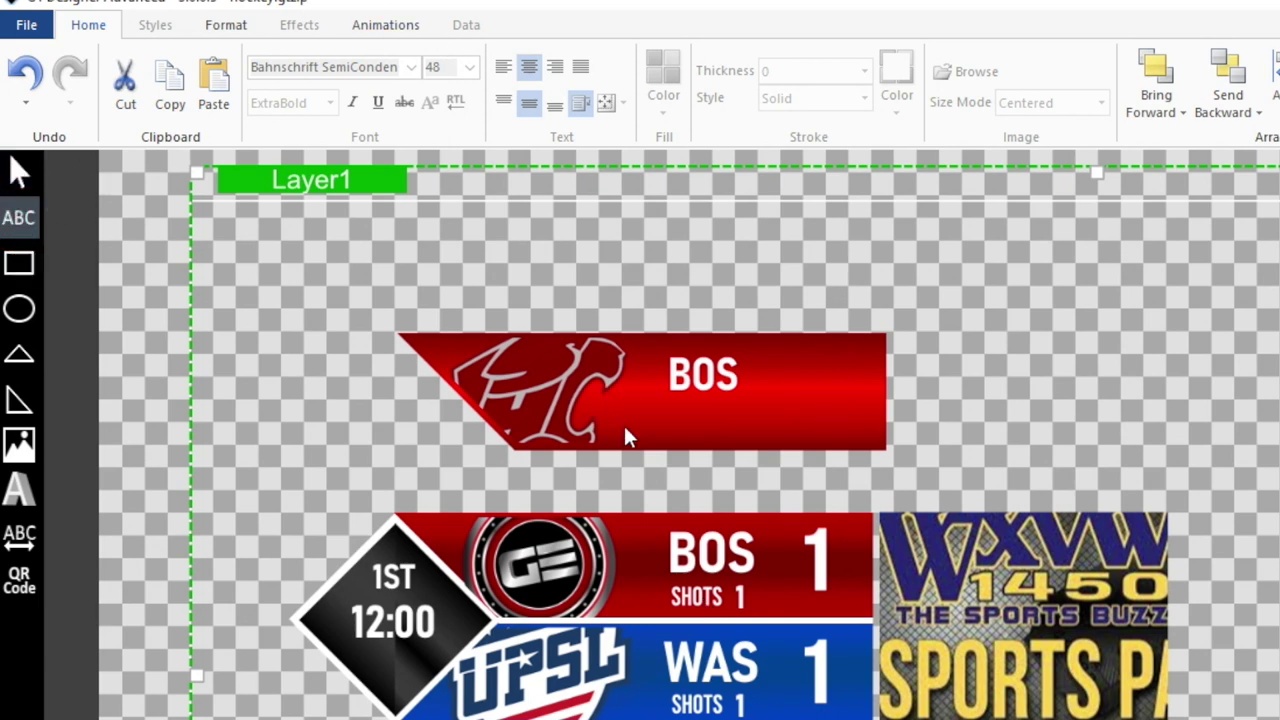
drag(620, 403, 710, 450)
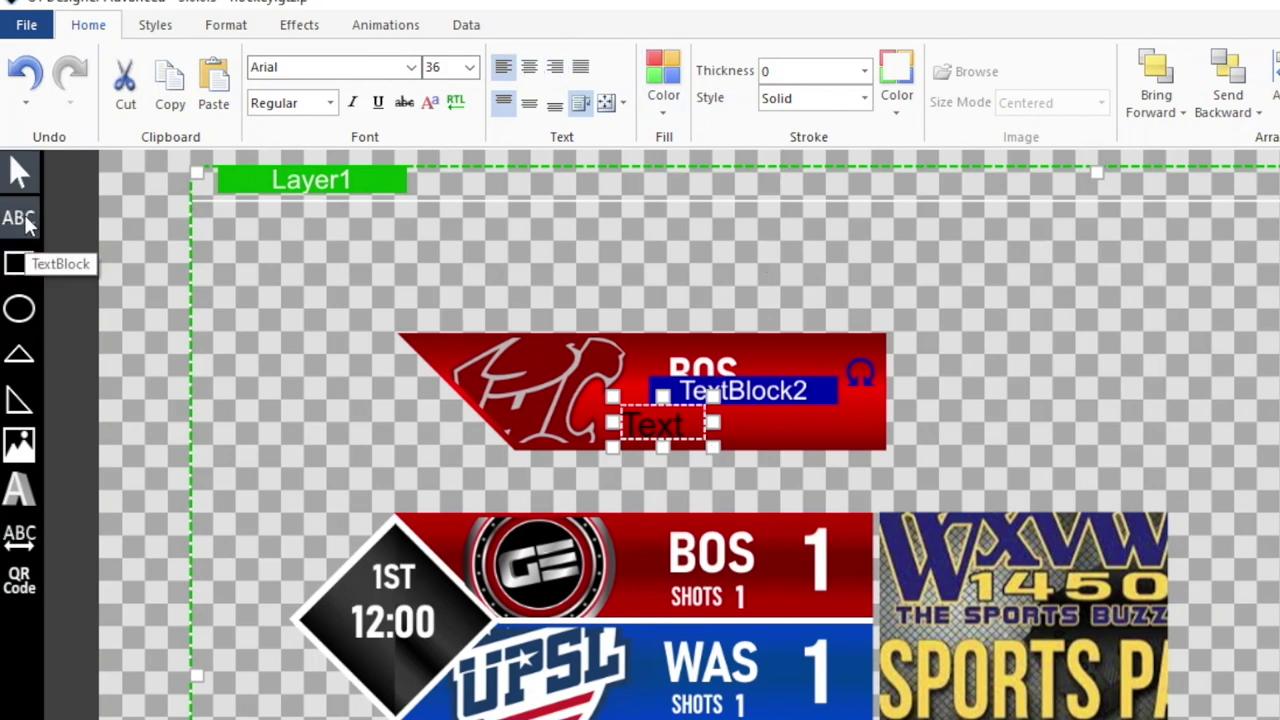
click(530, 68)
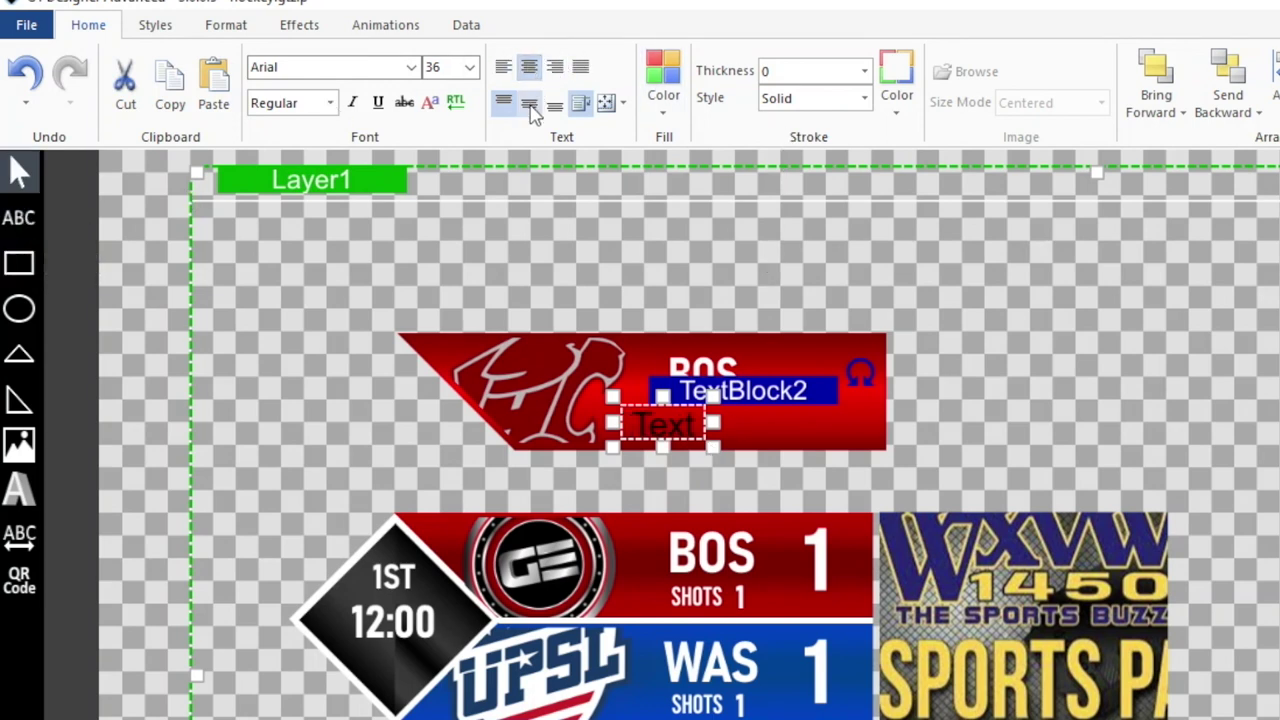
click(531, 108)
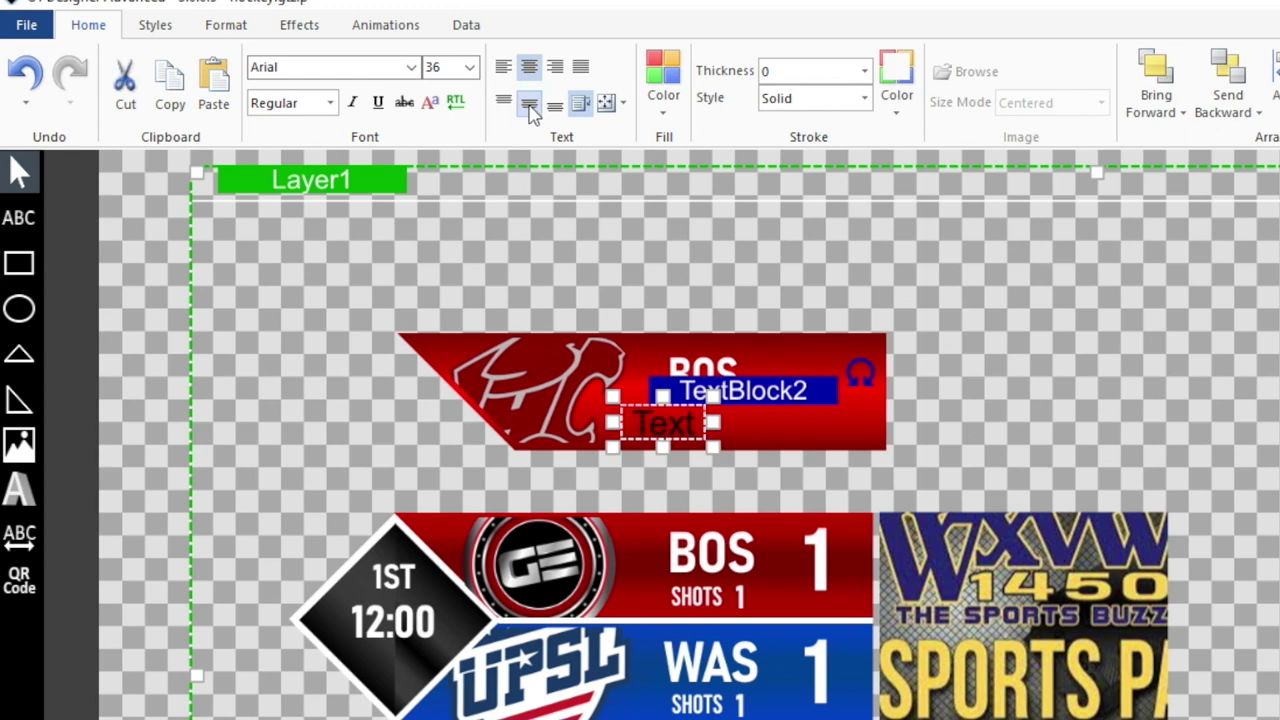
click(623, 104)
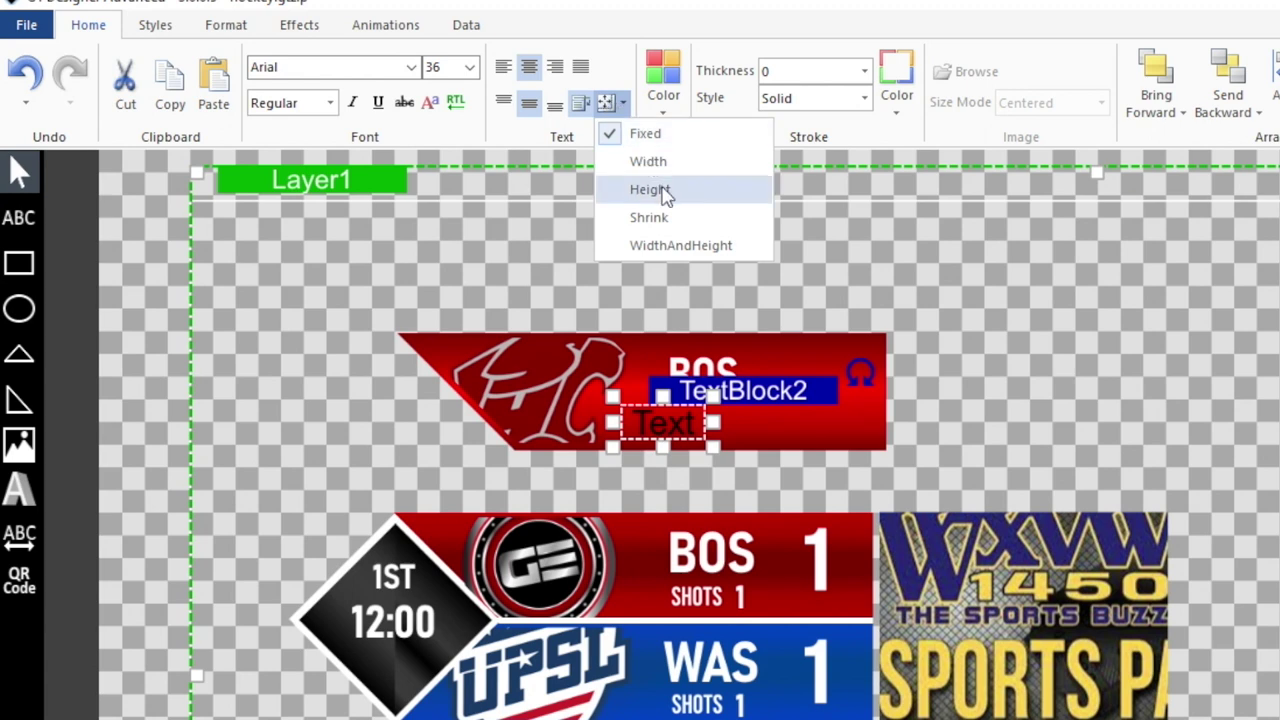
click(652, 216)
click(1150, 306)
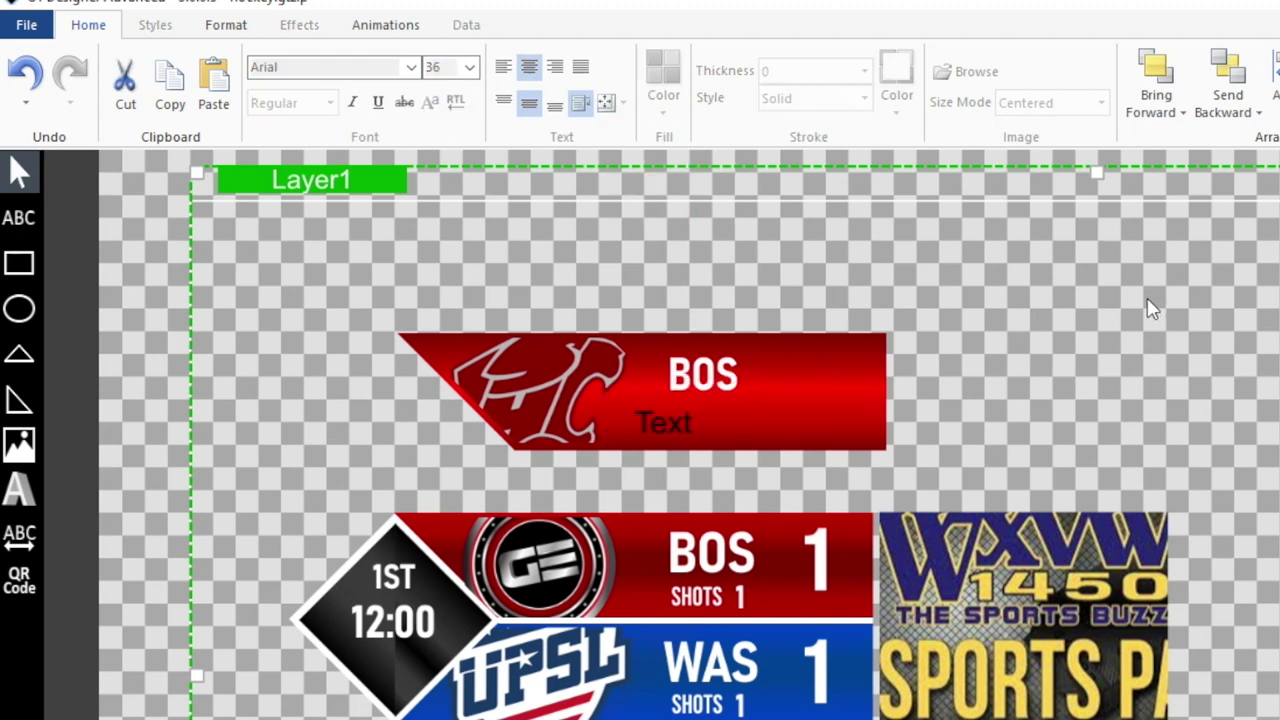
- Set the BOS text block's sizing mode to Shrink
click(703, 376)
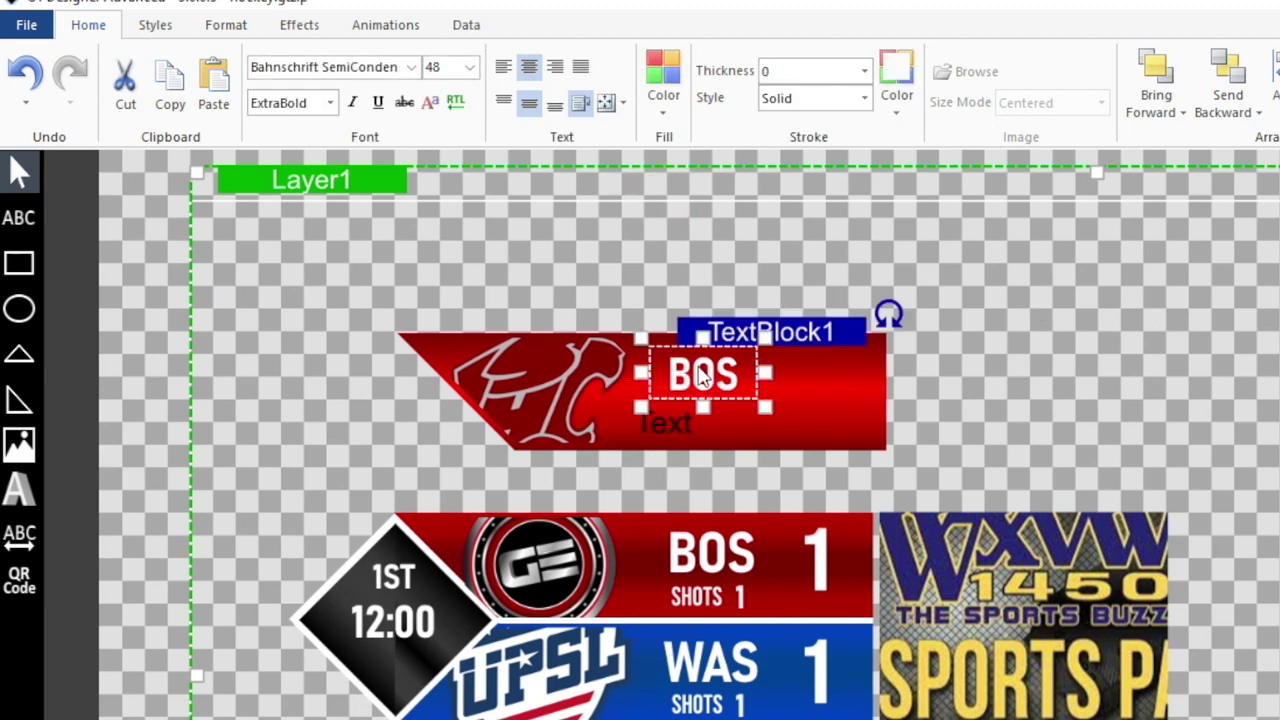
click(624, 104)
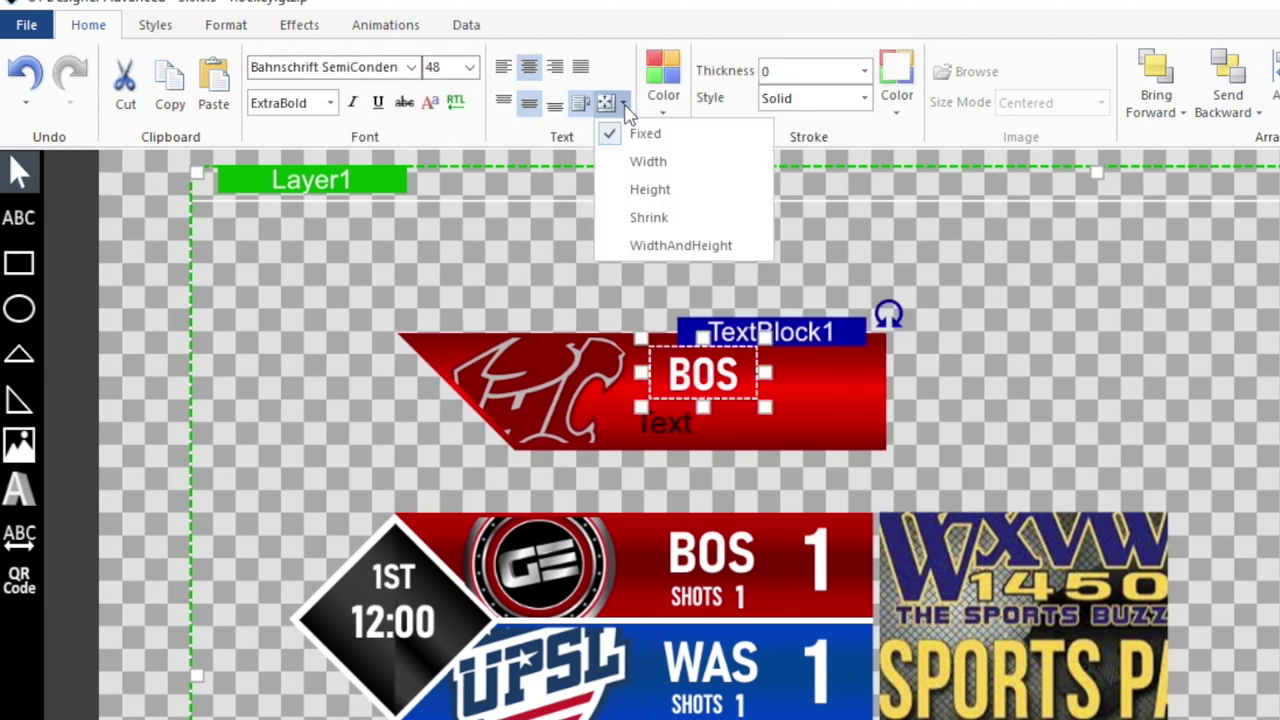
click(648, 222)
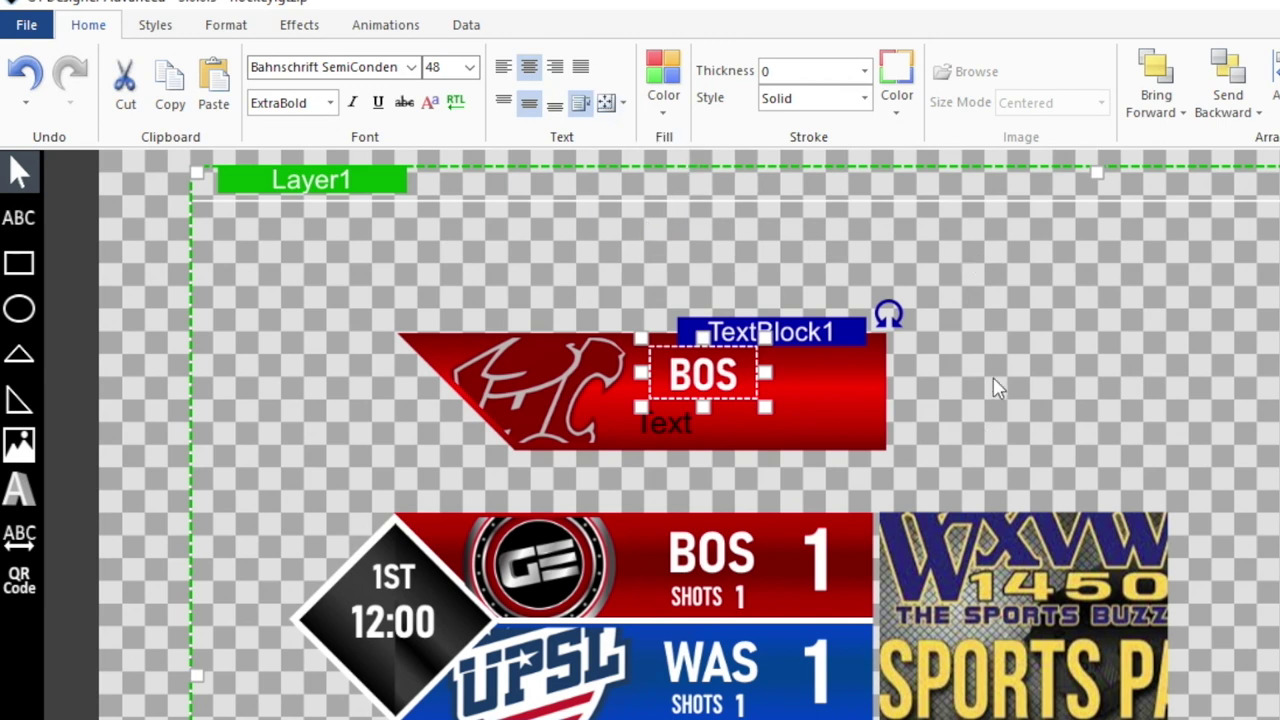
- Change the lower text block's content to SHOTS and give it a white fill
click(669, 423)
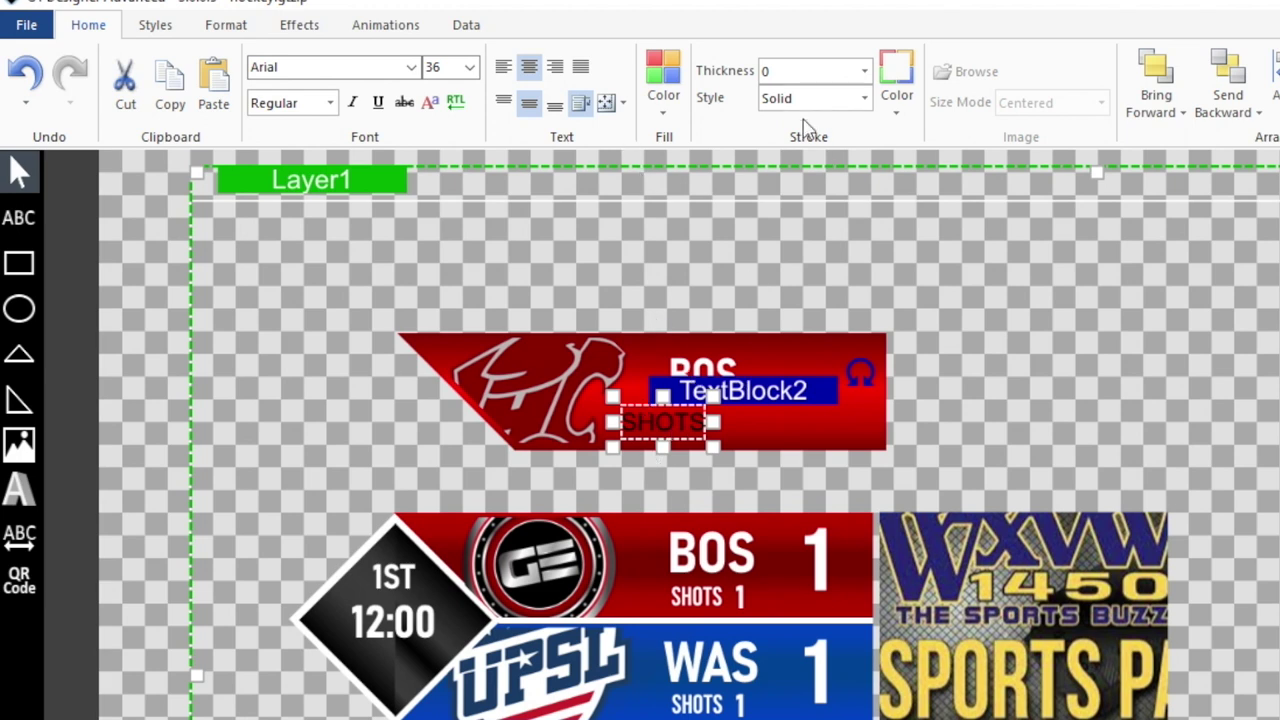
click(664, 110)
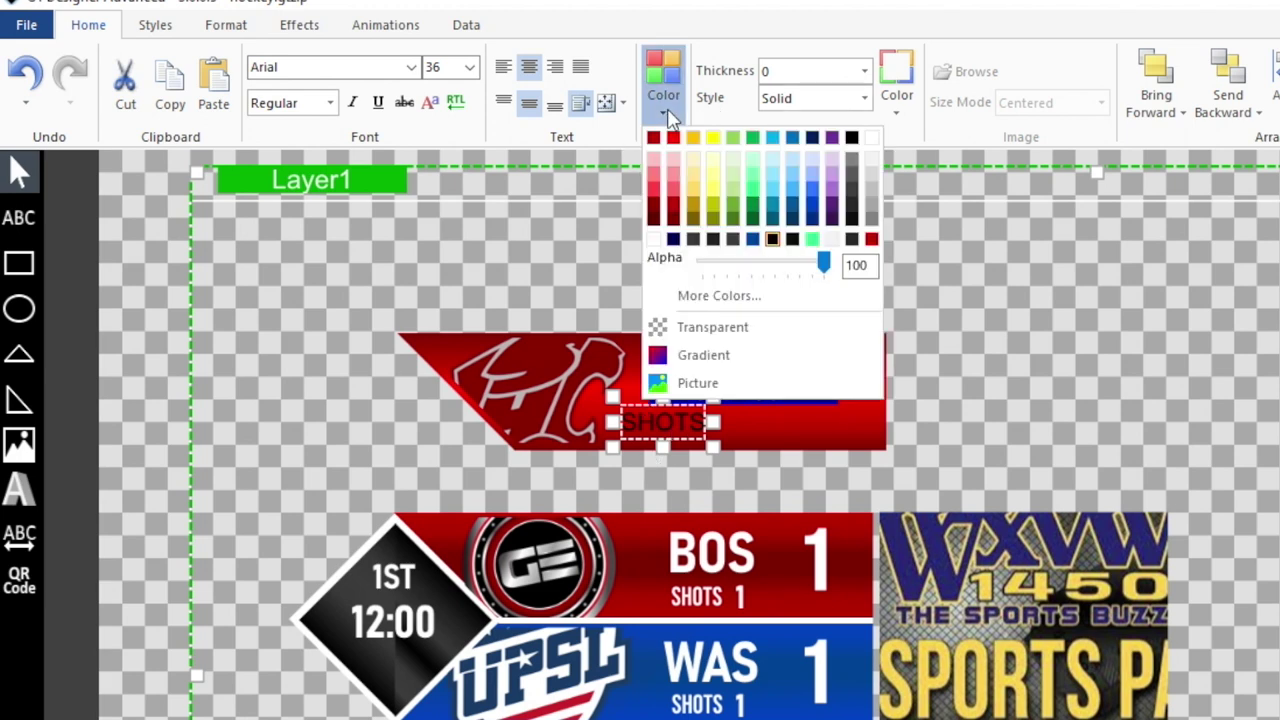
click(872, 139)
- Set the SHOTS text to Bahnschrift SemiCondensed with ExtraBold weight, and deselect it
click(416, 68)
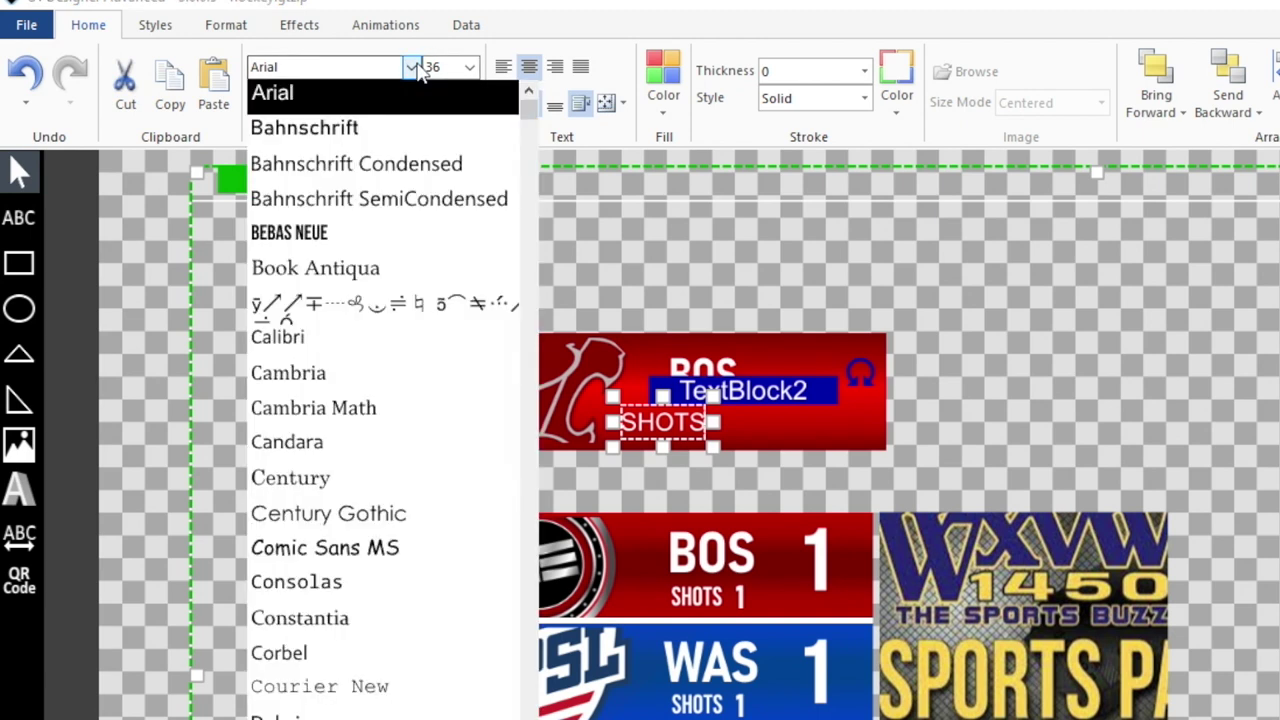
click(349, 199)
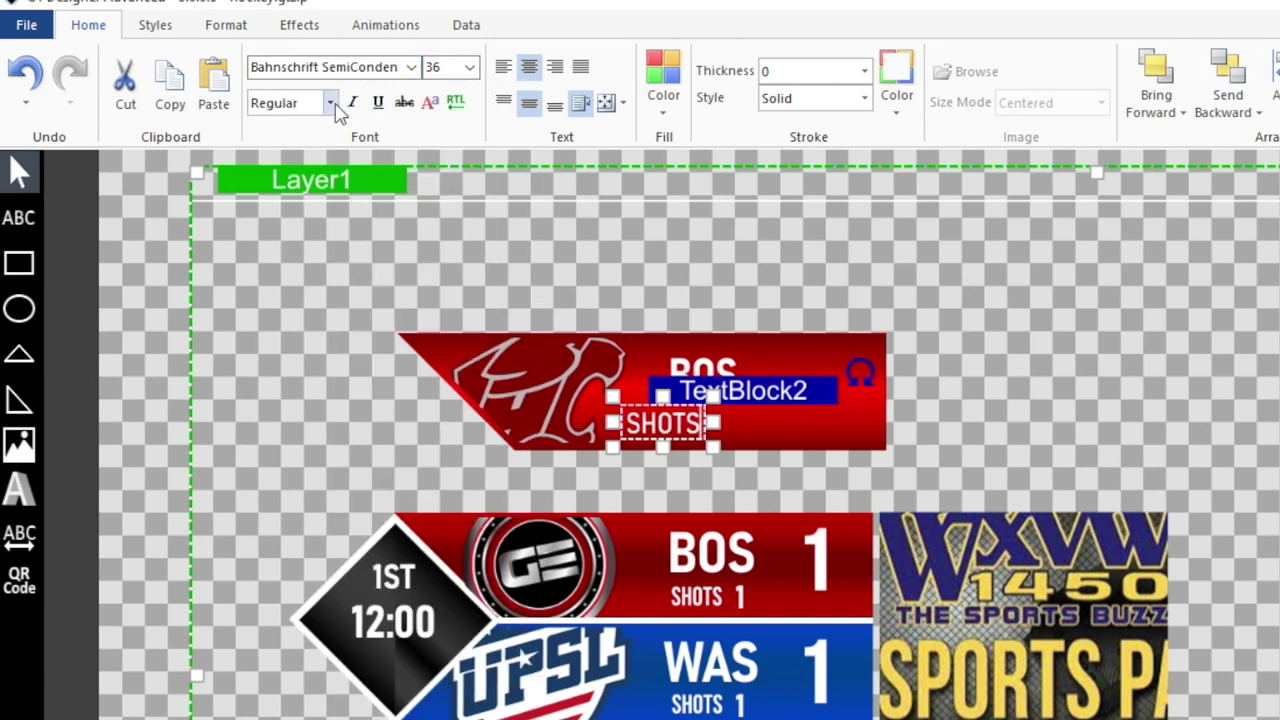
click(330, 103)
scroll(290, 250, down, 1)
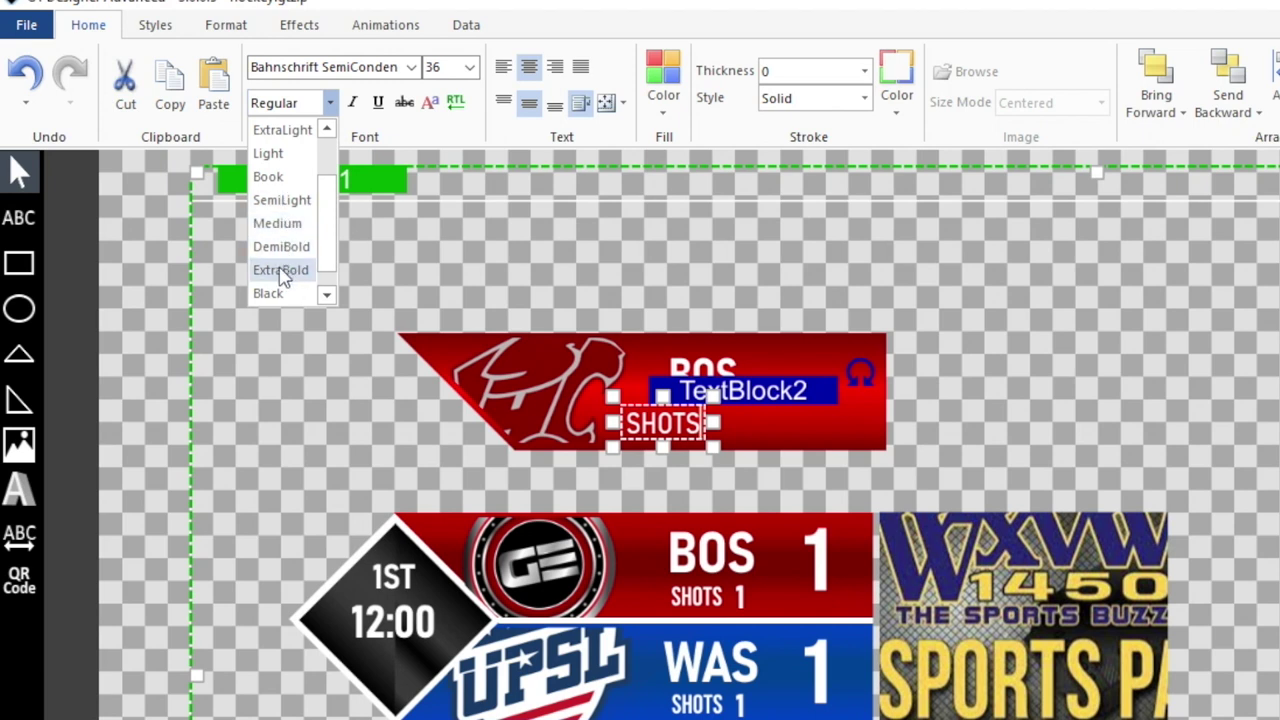
click(281, 270)
click(1057, 362)
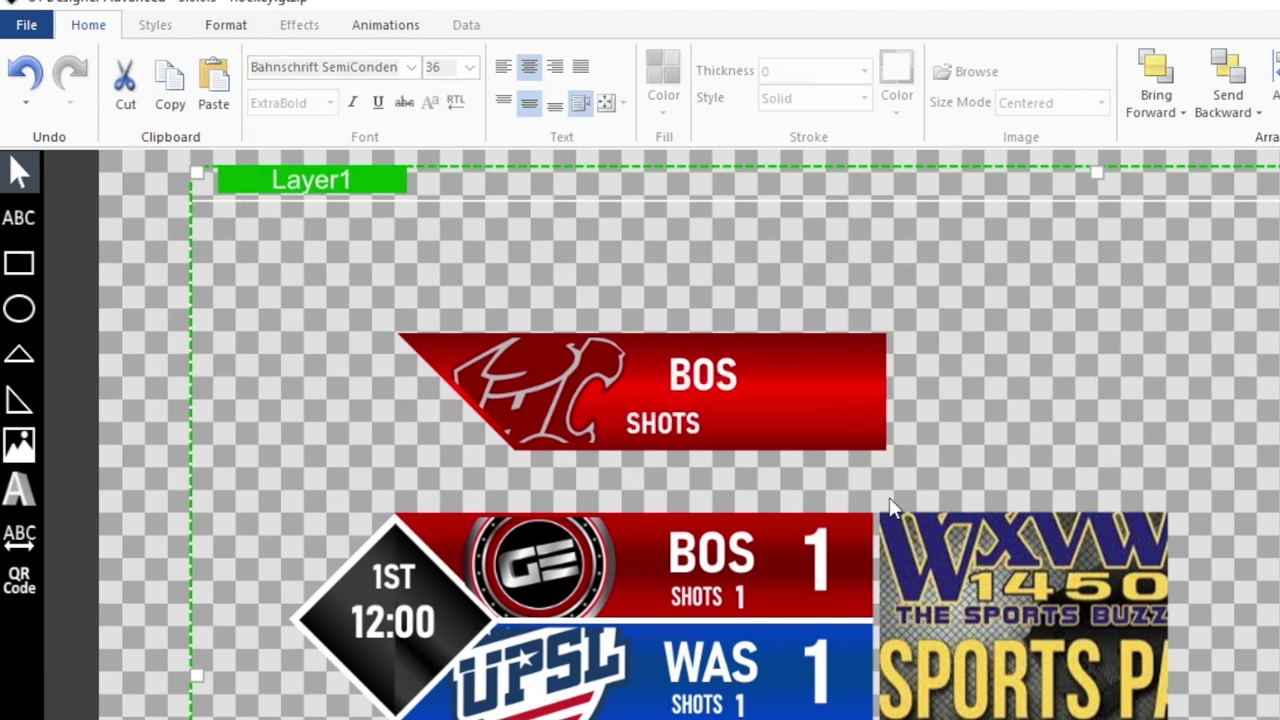
- Add a small text block beside SHOTS, centred horizontally and vertically, with its sizing mode set to Shrink
click(20, 217)
drag(714, 398, 766, 456)
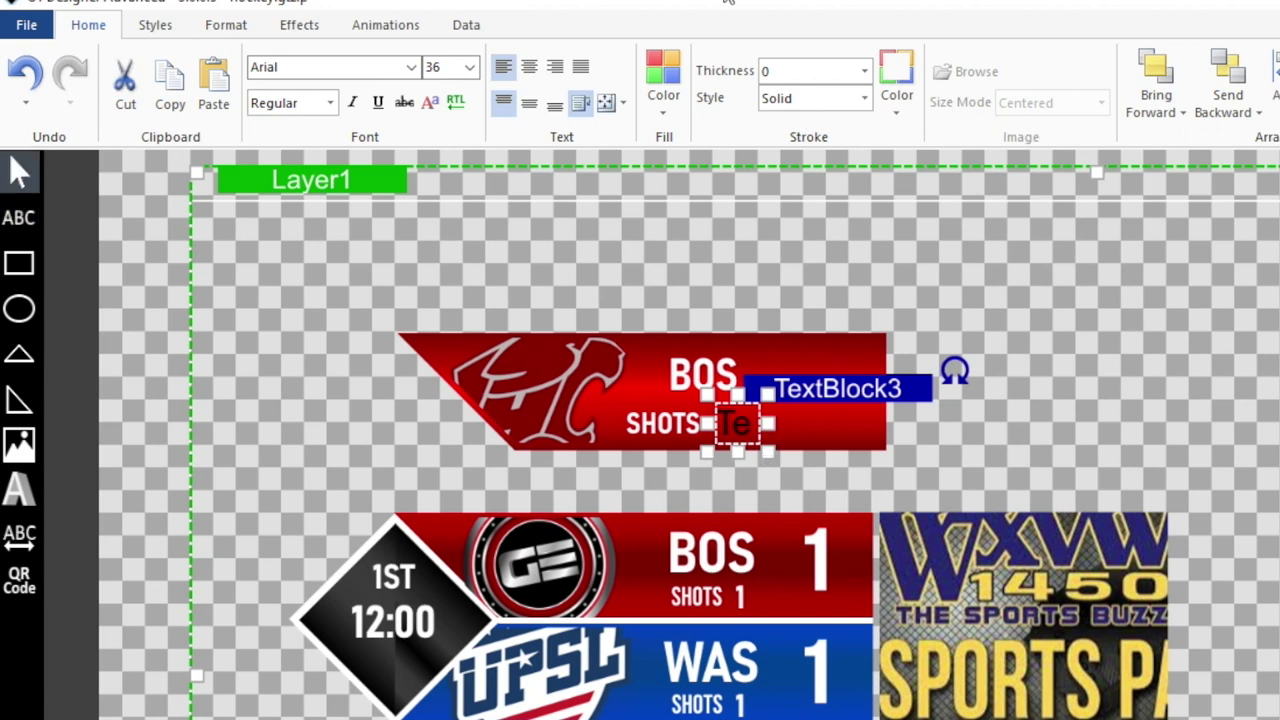
click(529, 66)
click(529, 106)
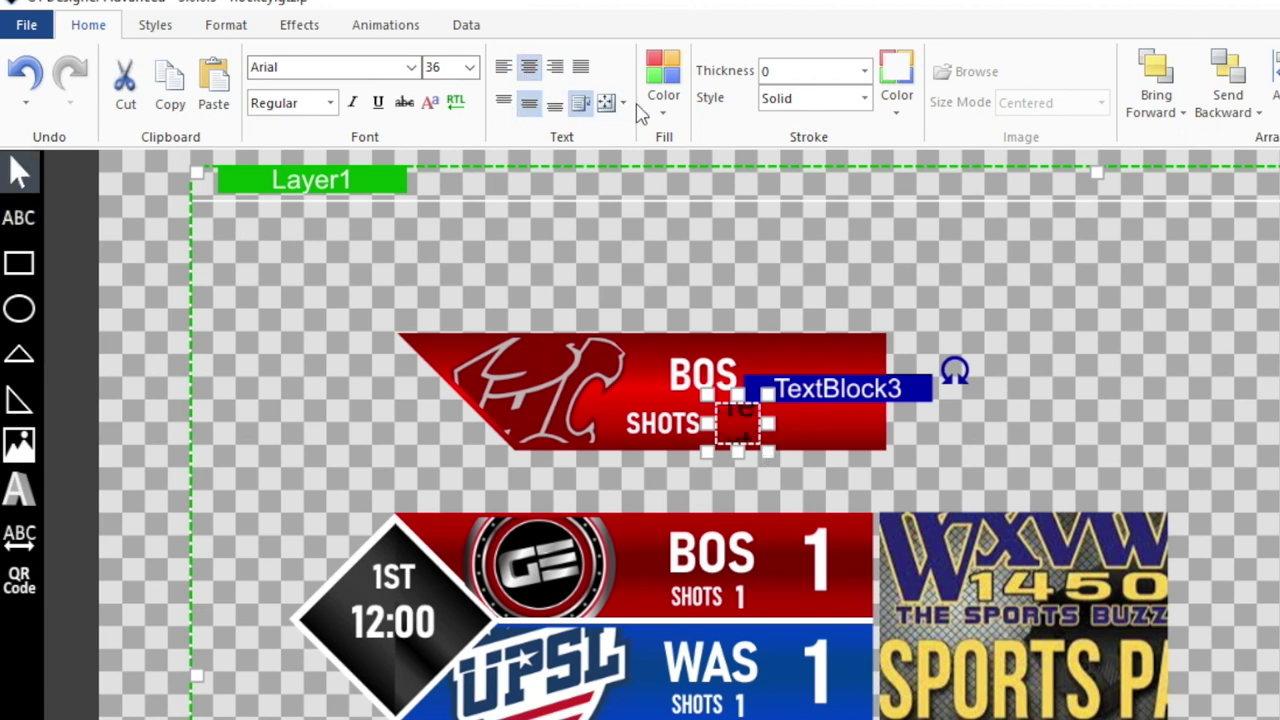
click(622, 103)
click(649, 217)
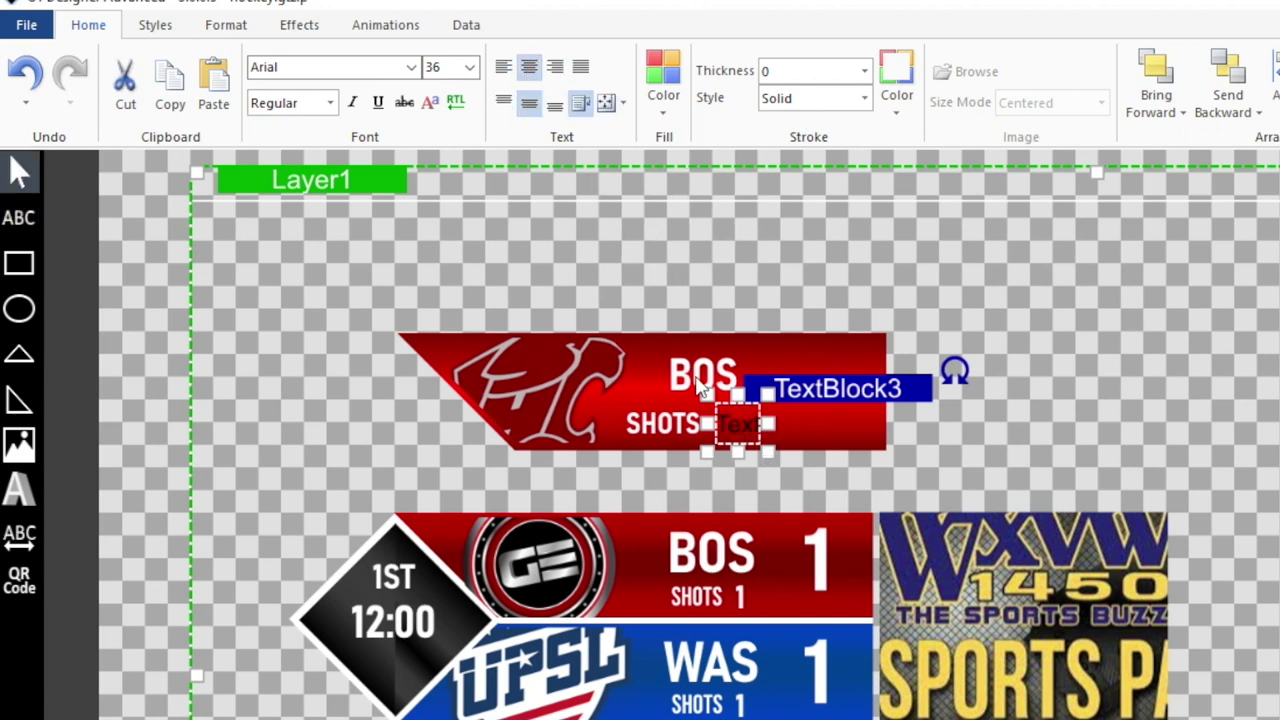
- Change the text block beside SHOTS to read 0 and give it a white fill
double_click(743, 434)
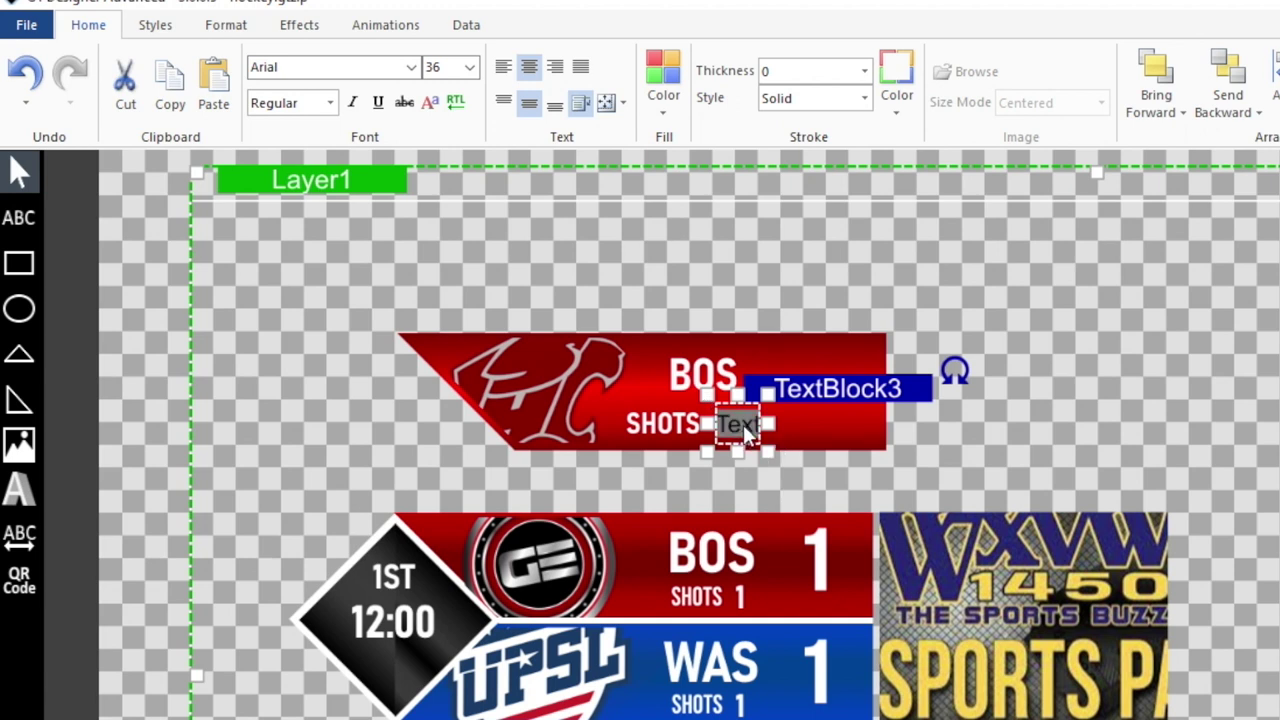
text(0)
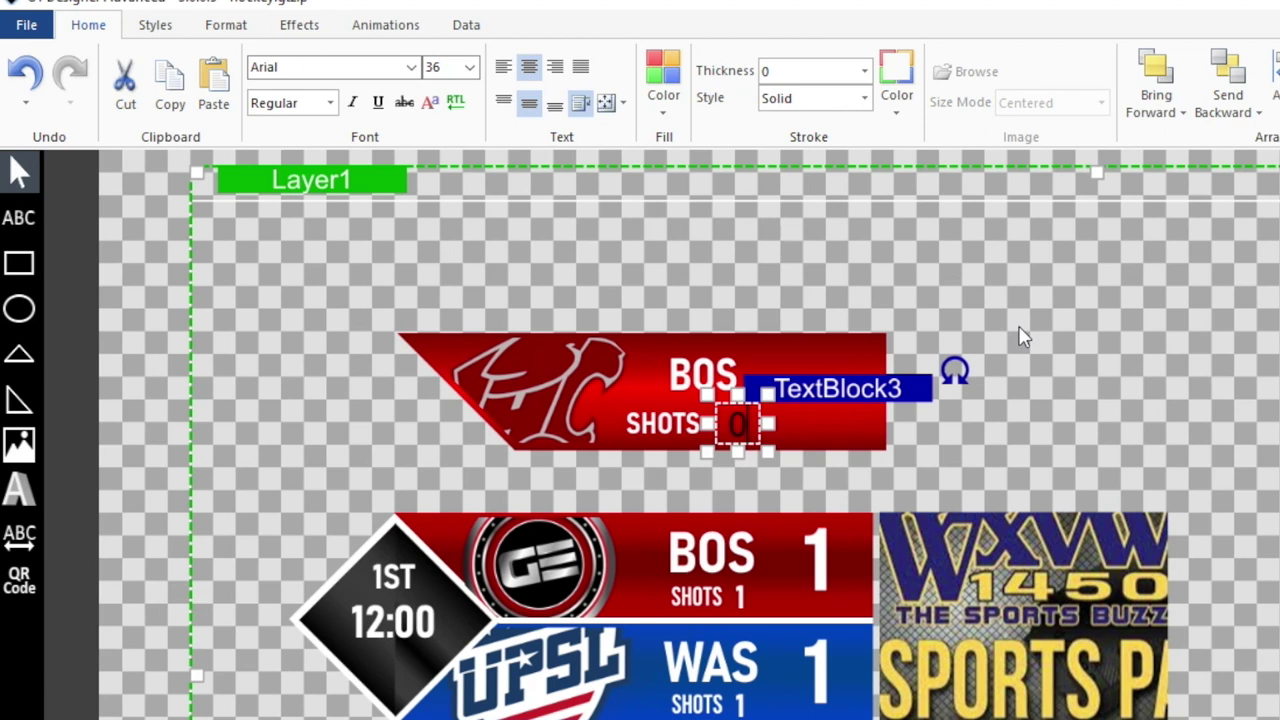
click(669, 115)
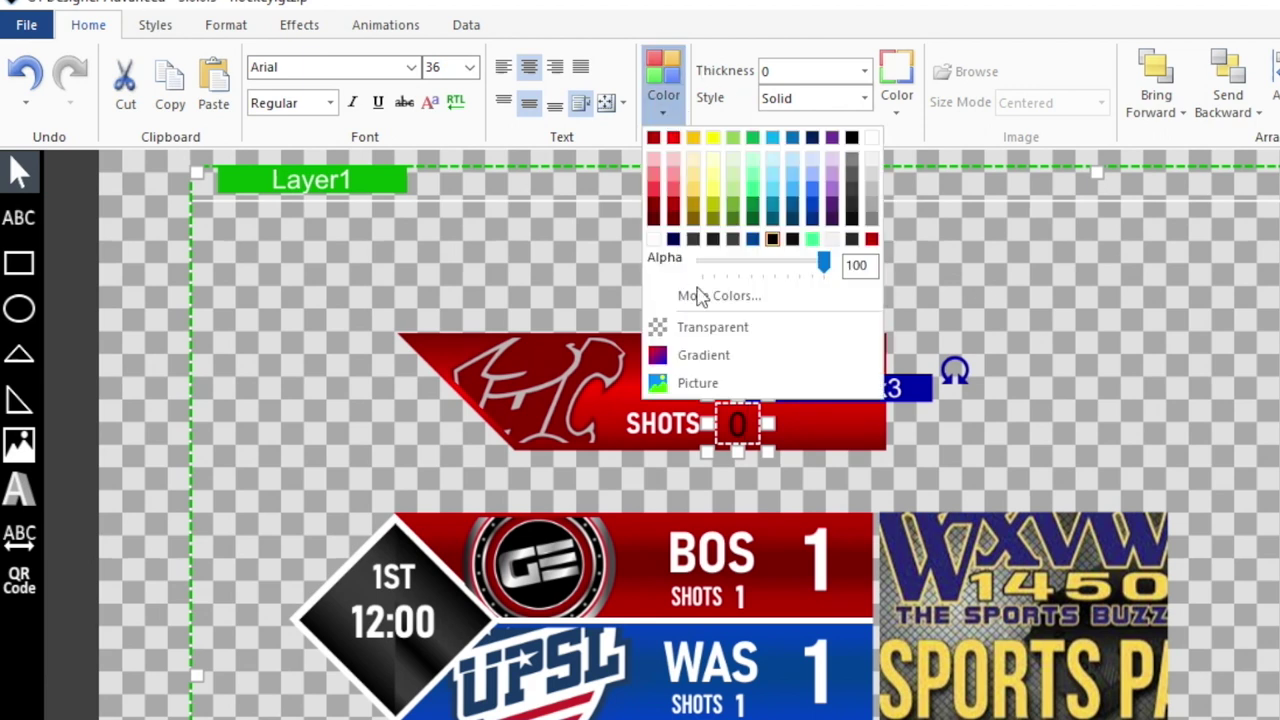
click(872, 138)
- Set the shots number 0 to Bahnschrift SemiCondensed with ExtraBold weight, and deselect it
click(411, 67)
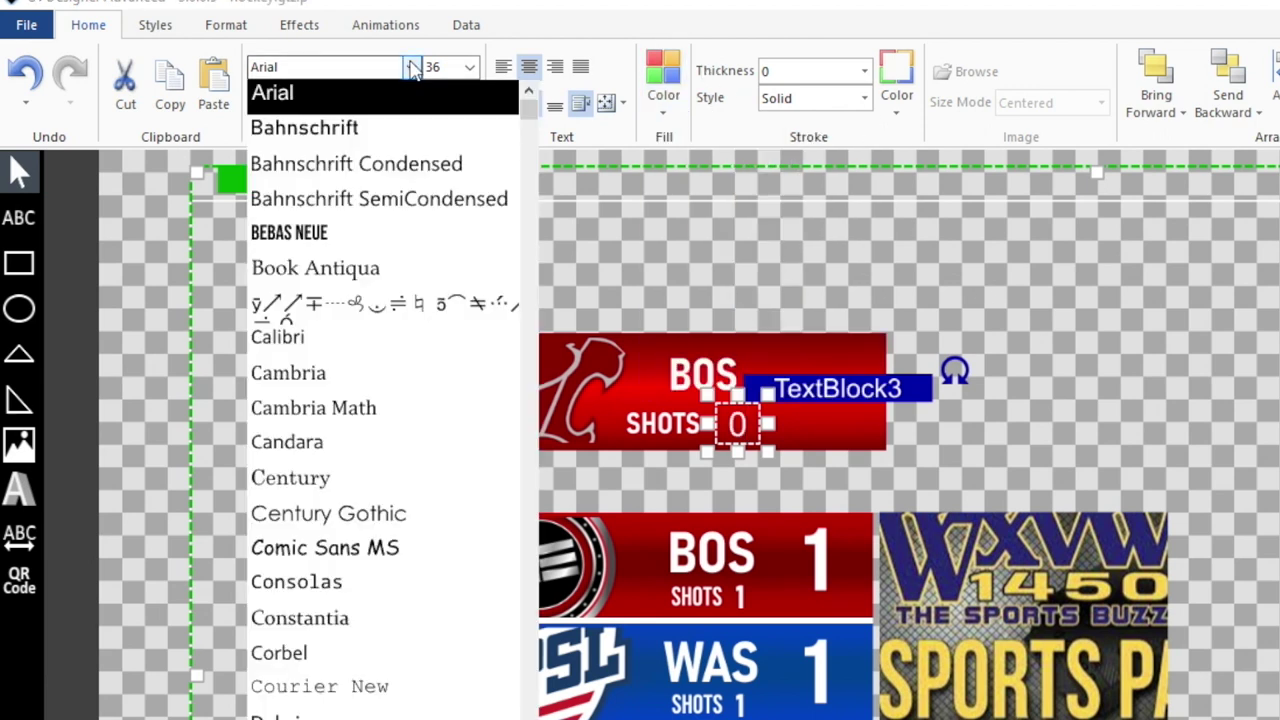
click(376, 201)
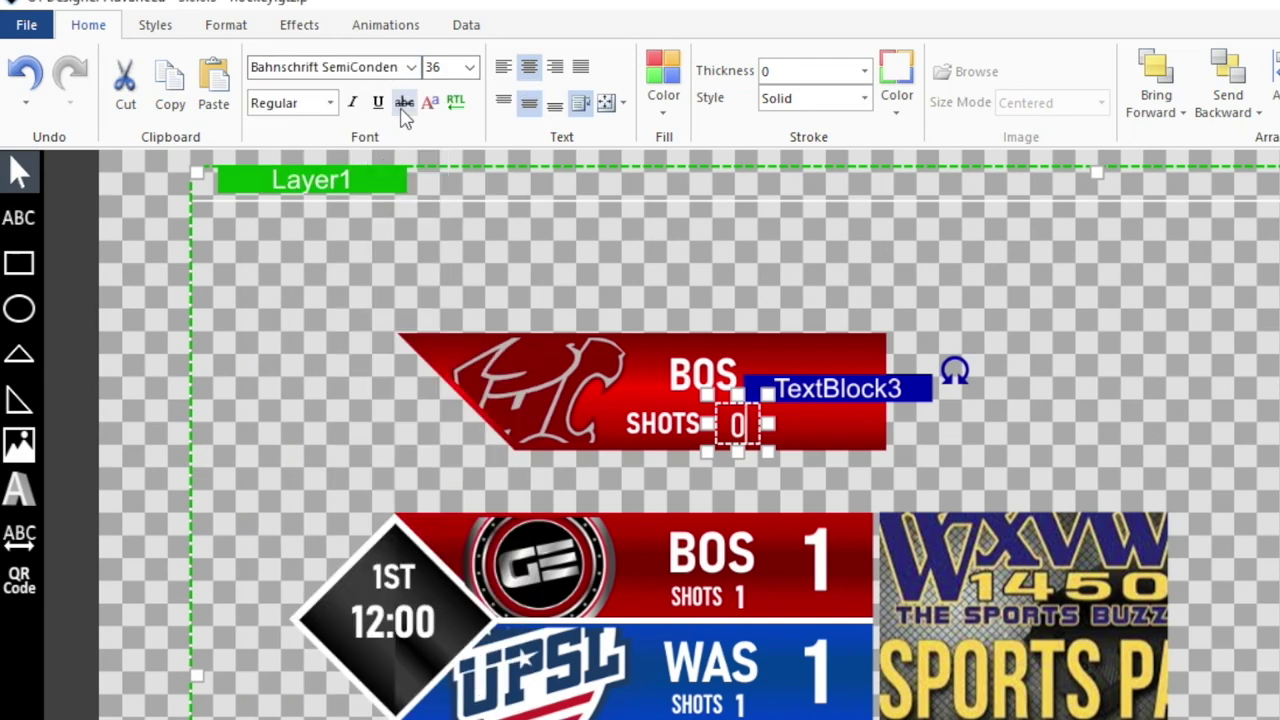
click(330, 104)
scroll(292, 272, down, 2)
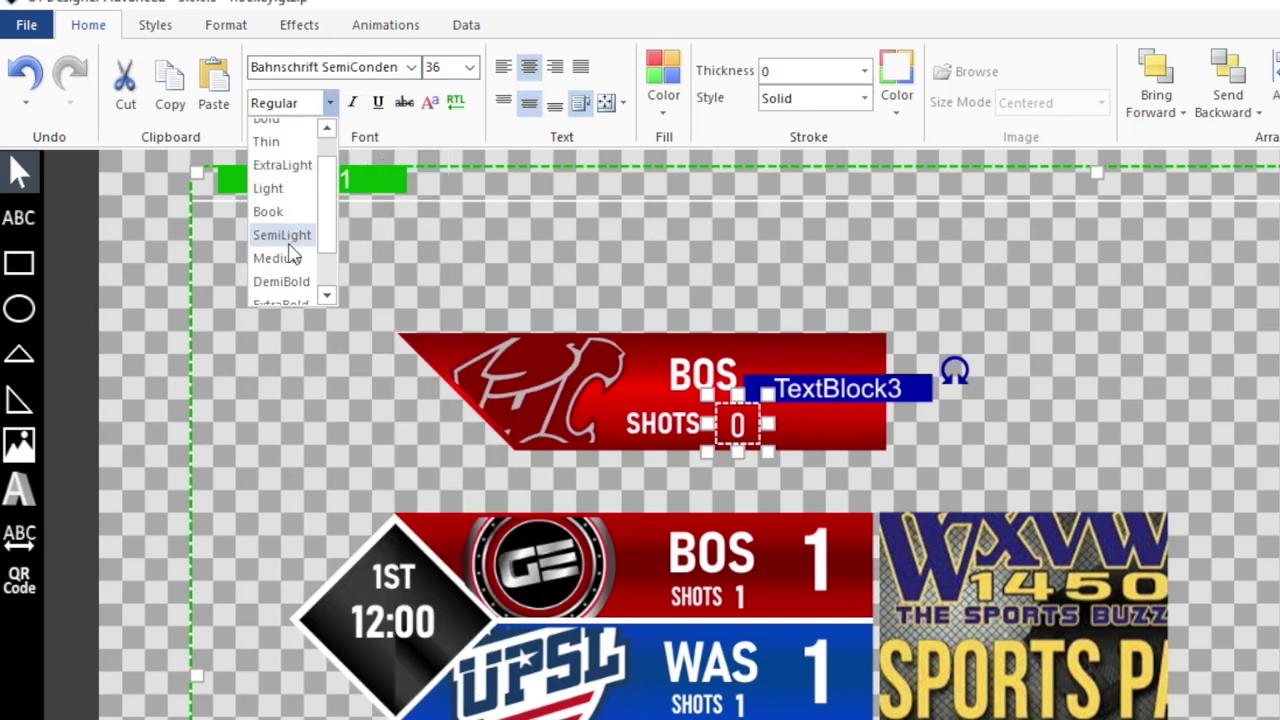
click(290, 268)
click(1156, 296)
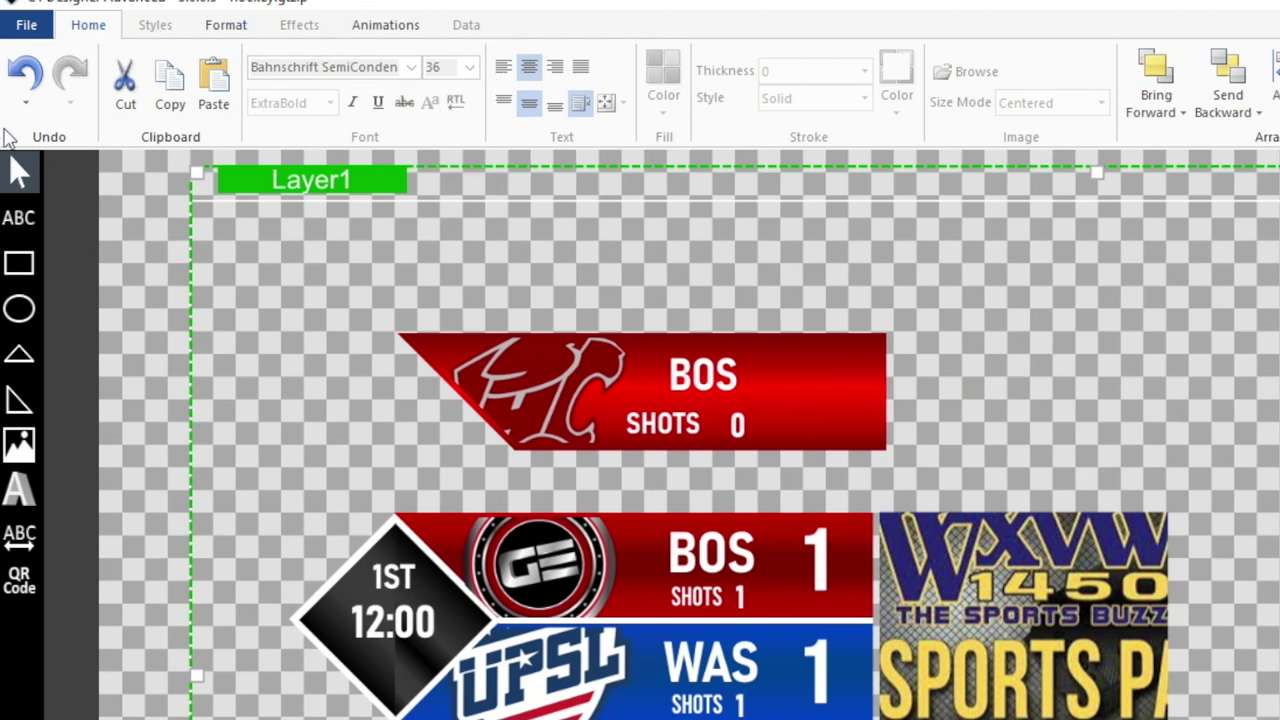
- Add a large text block at the red bar's right end, centred horizontally and vertically, with a white fill
click(19, 228)
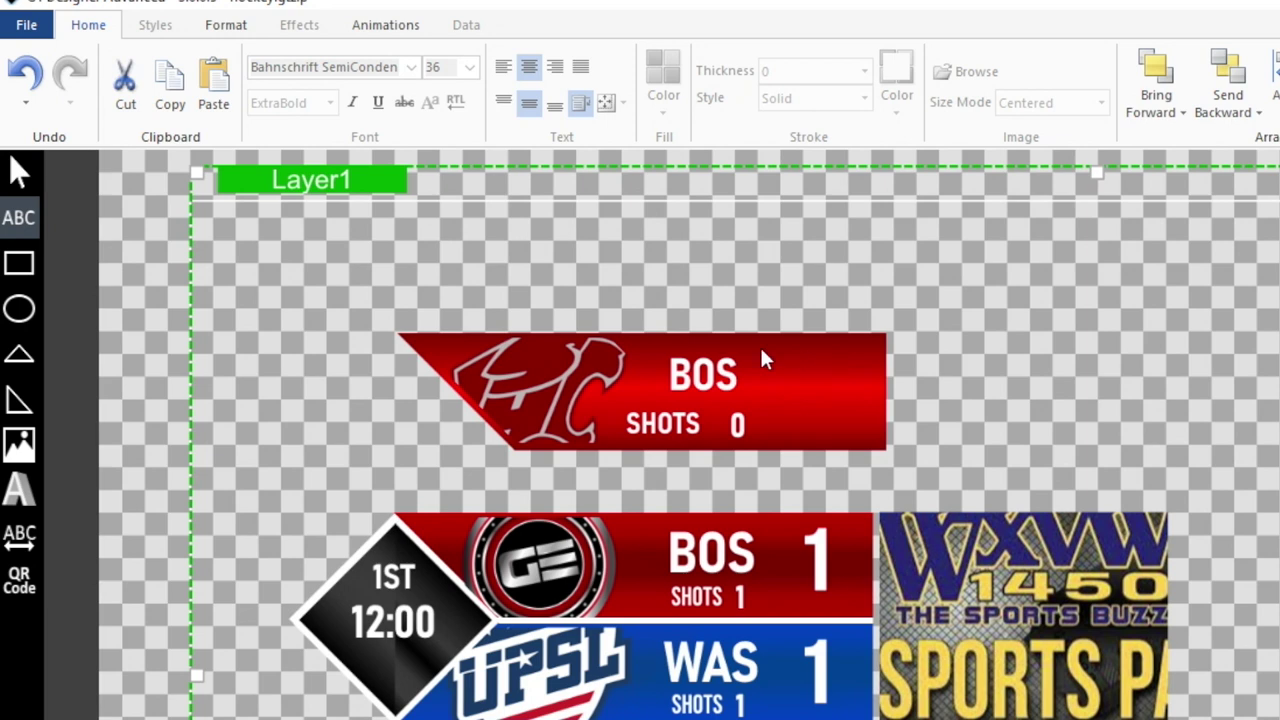
drag(764, 345, 875, 452)
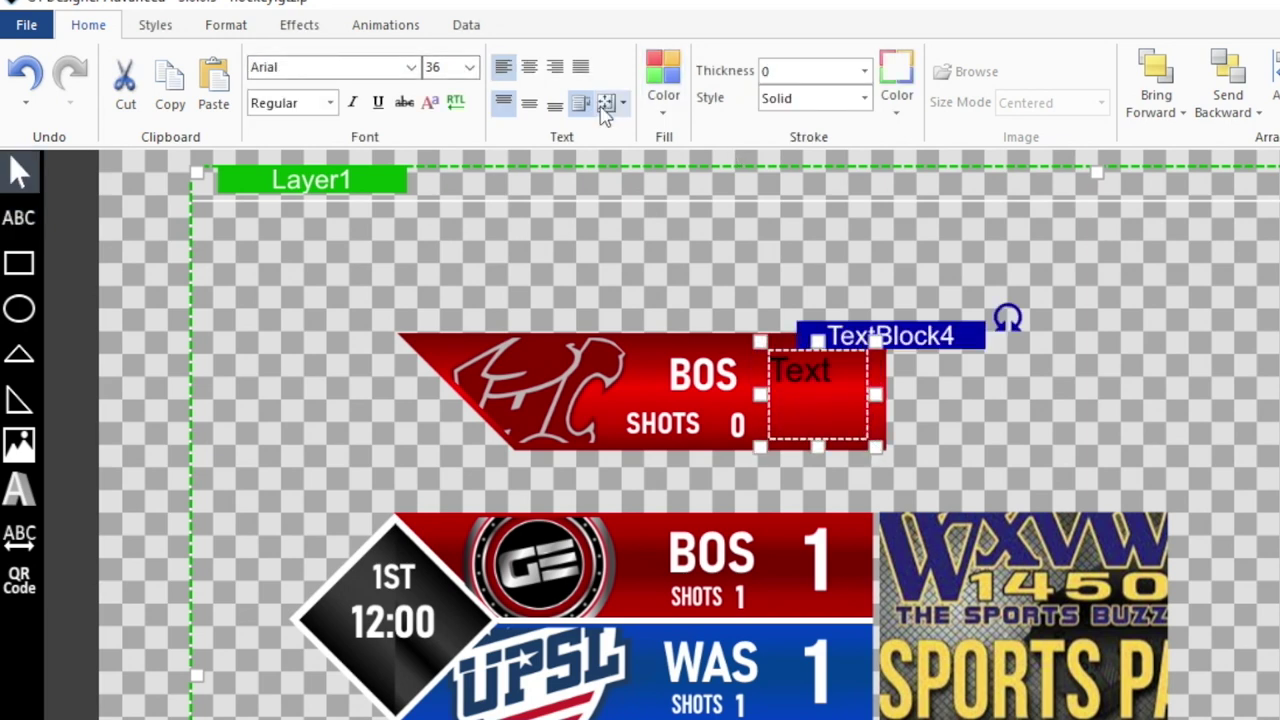
click(529, 66)
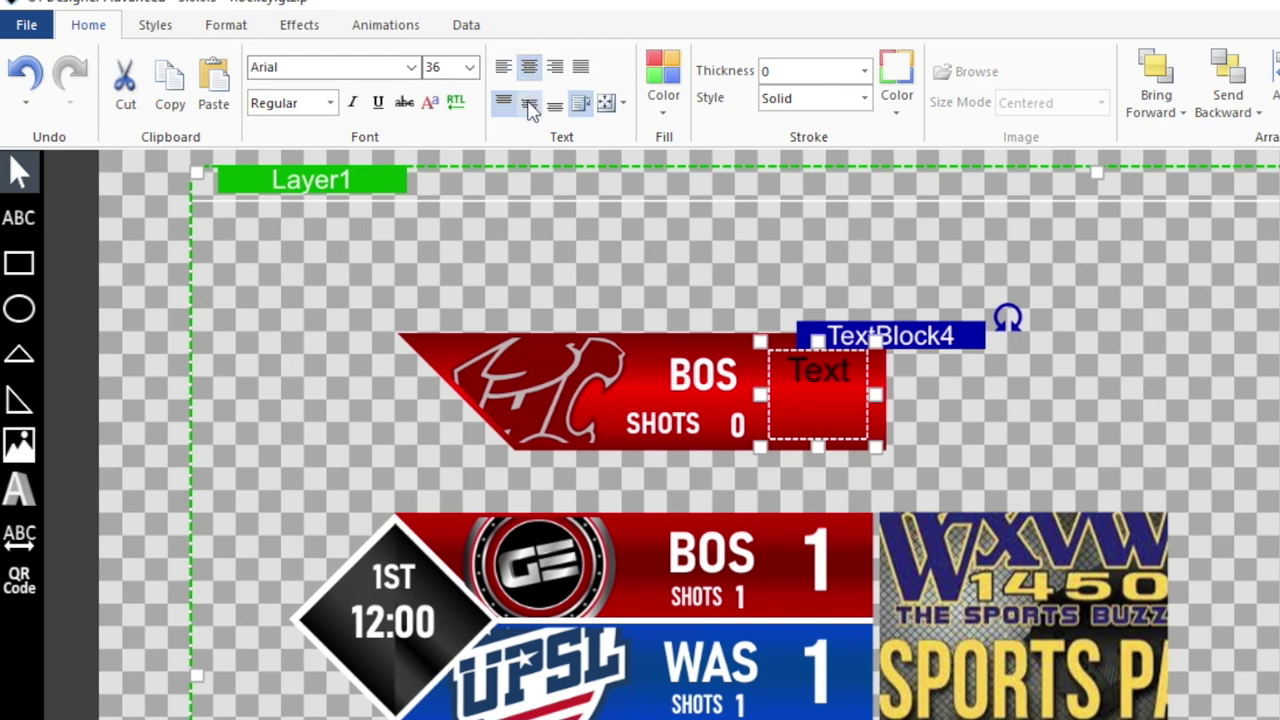
click(529, 108)
click(670, 105)
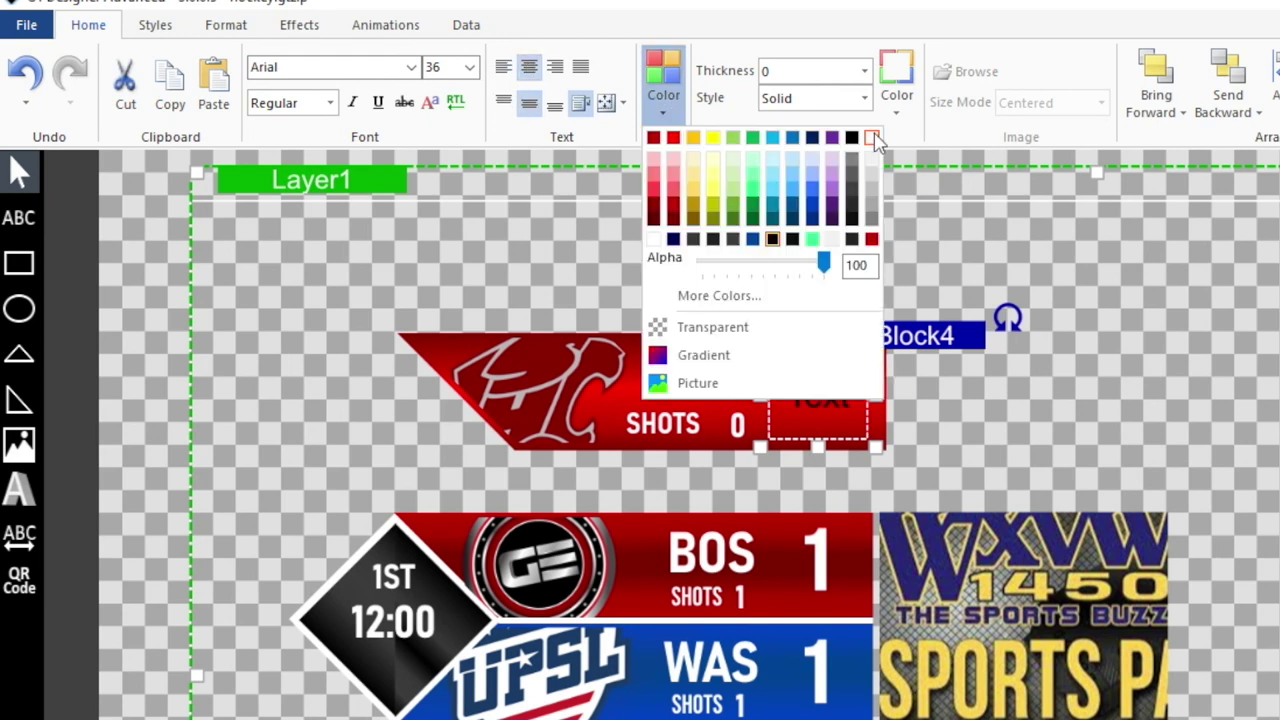
click(873, 140)
- Set the large text block to Bahnschrift SemiCondensed ExtraBold and change its content to 1
click(410, 67)
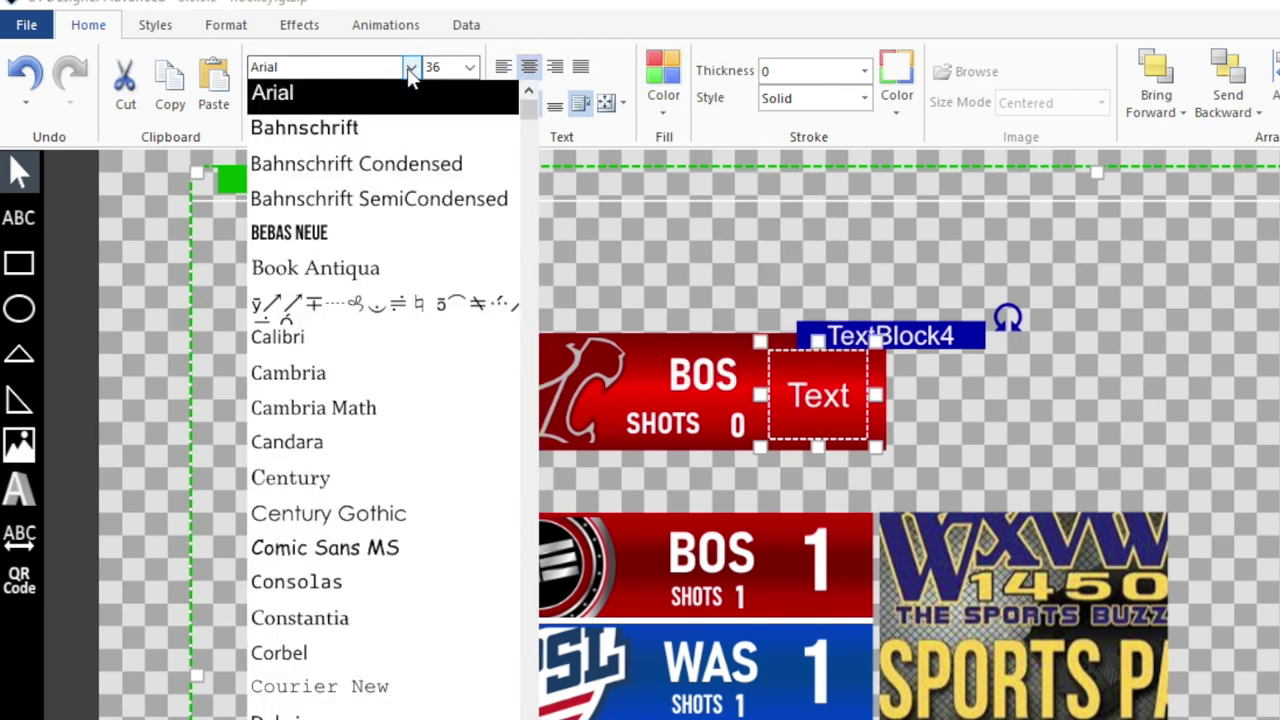
click(345, 198)
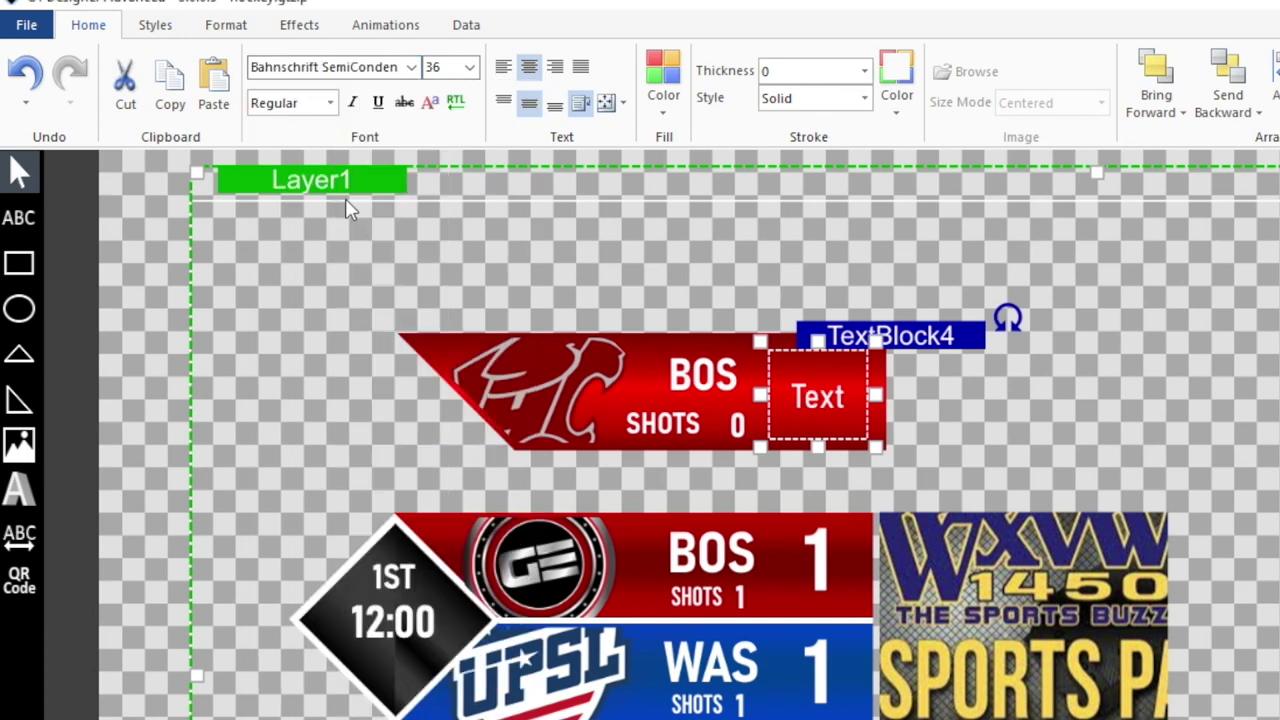
click(330, 103)
scroll(312, 220, down, 2)
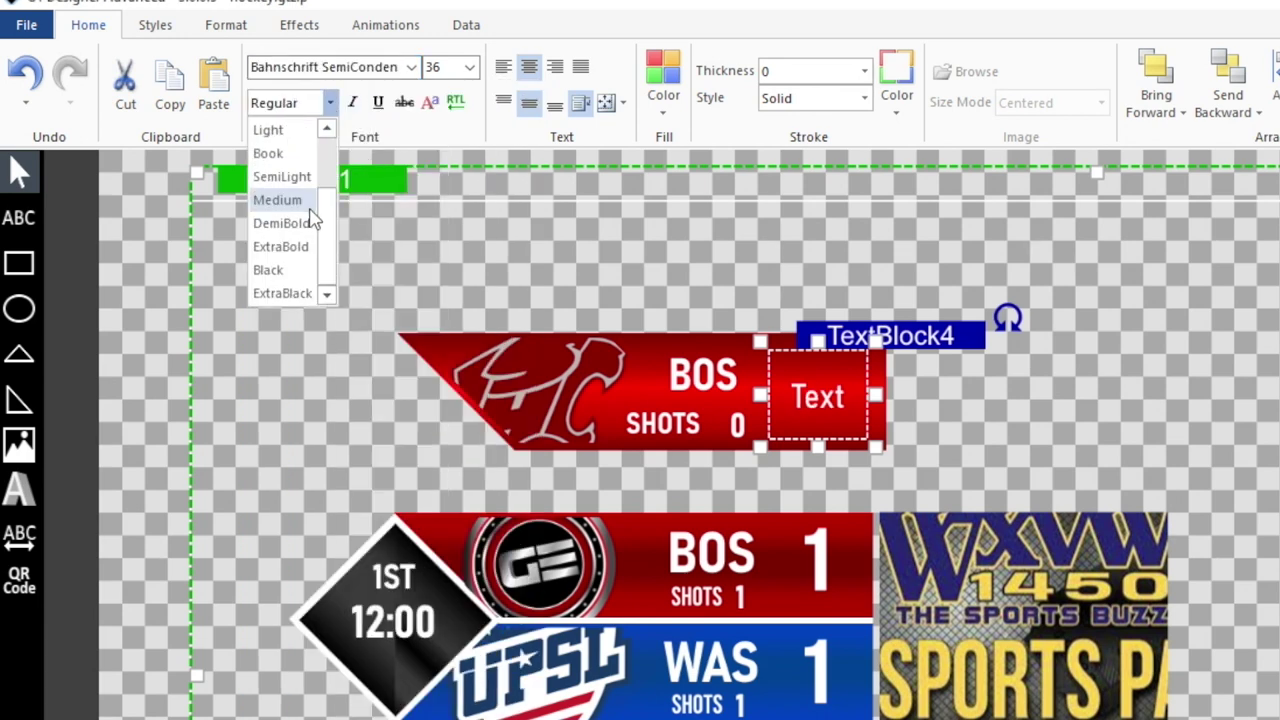
click(296, 247)
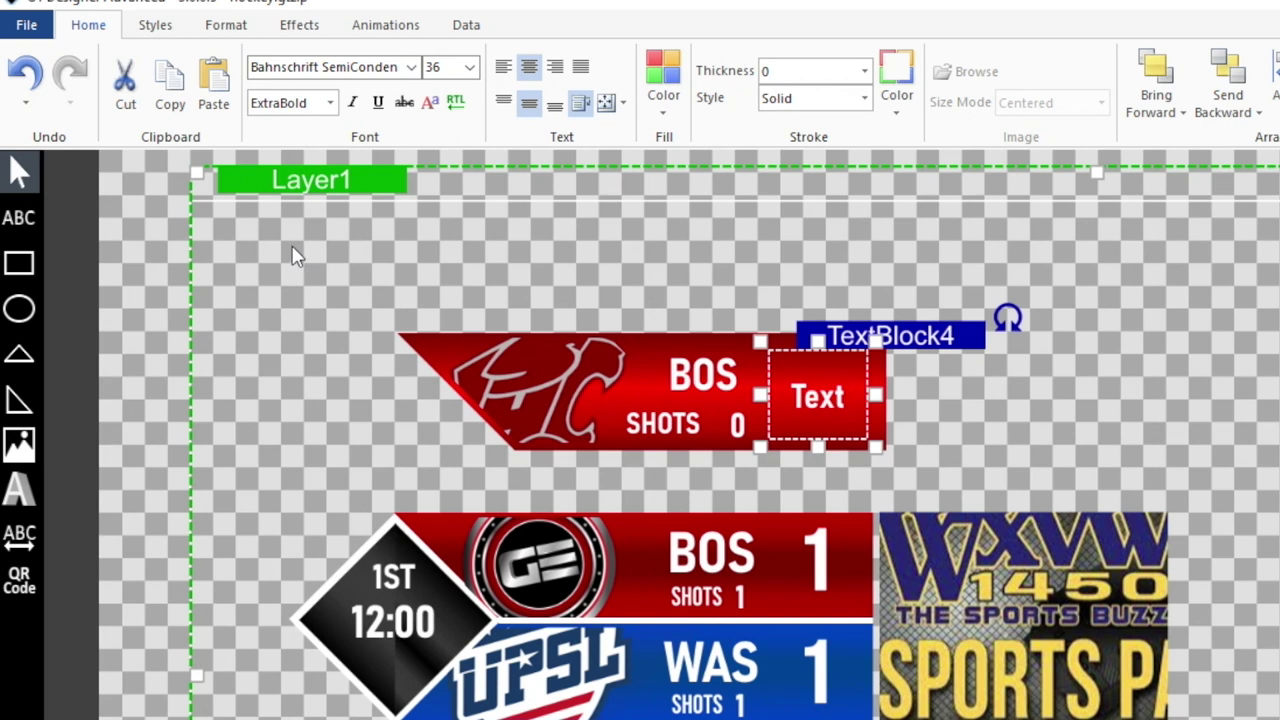
double_click(812, 400)
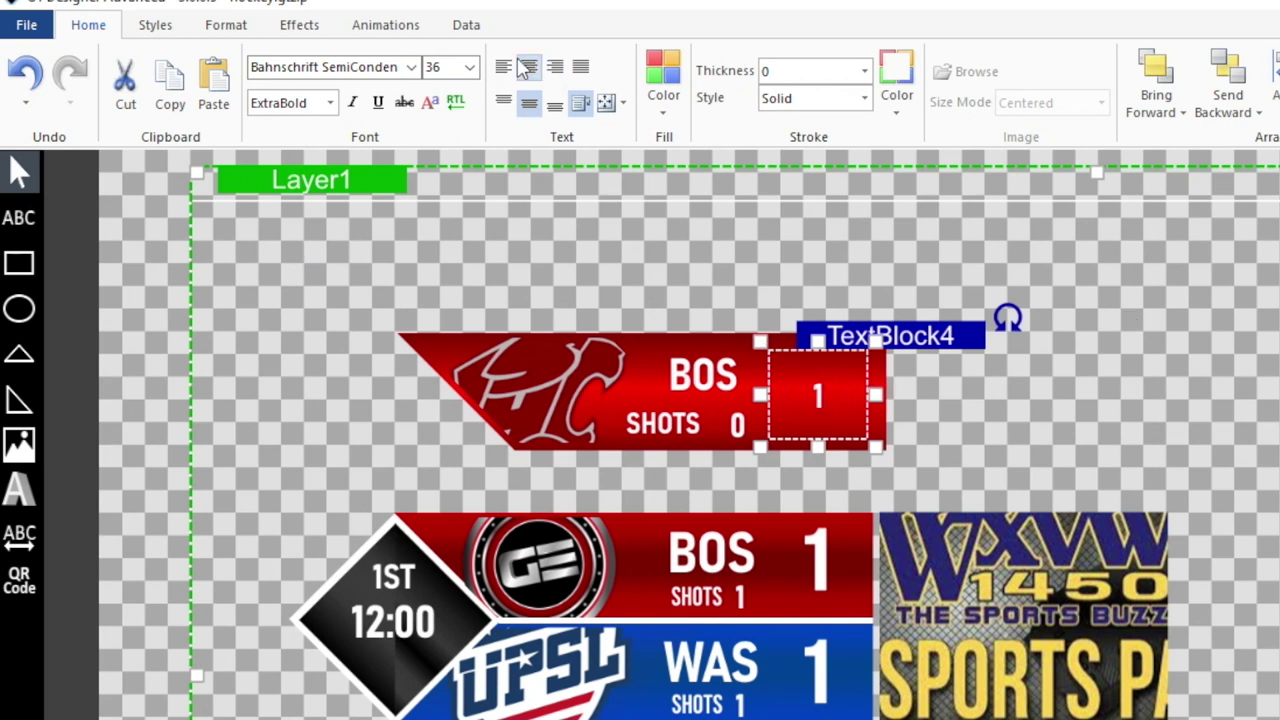
- Set the score digit's font size to 96 and nudge its text block slightly upward
click(469, 67)
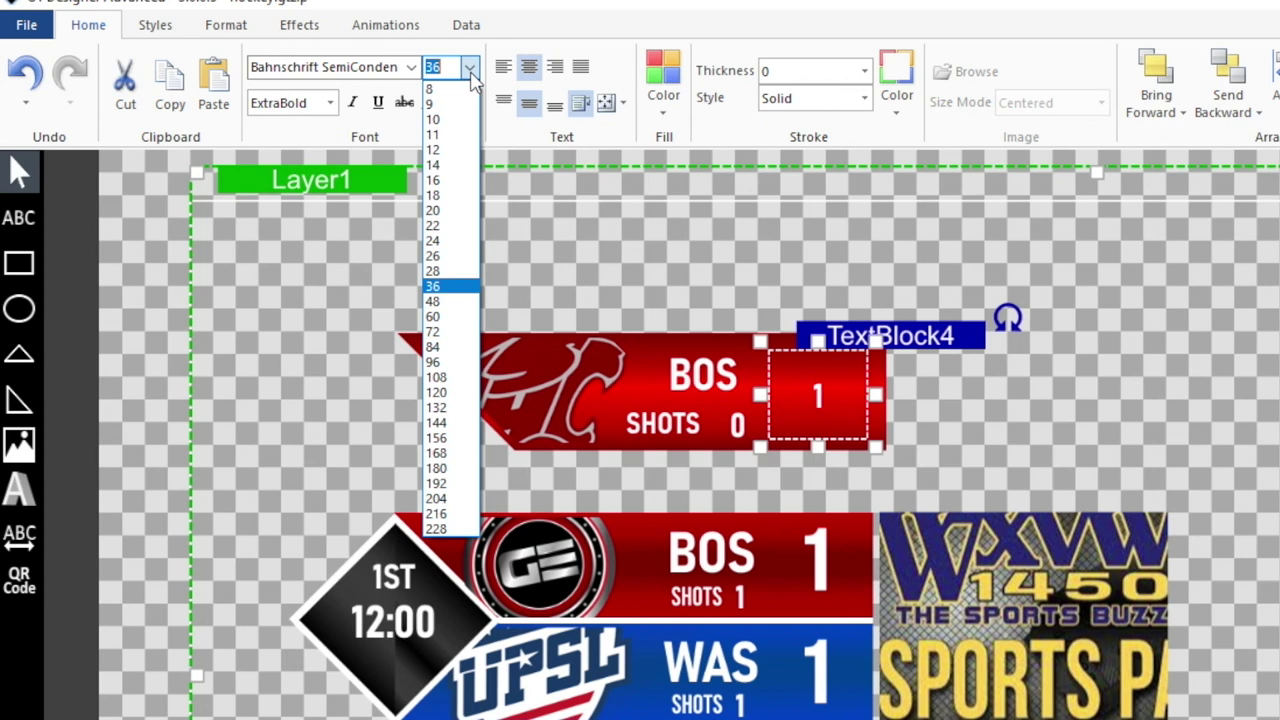
click(462, 366)
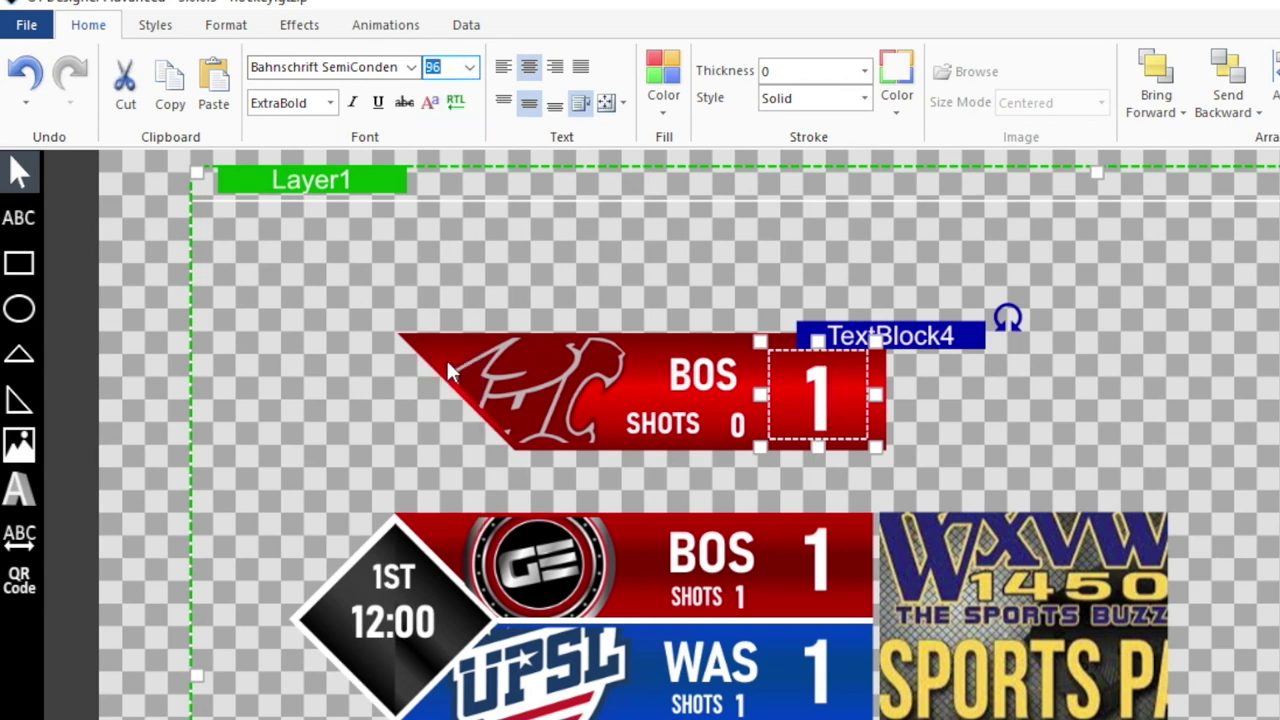
click(1148, 332)
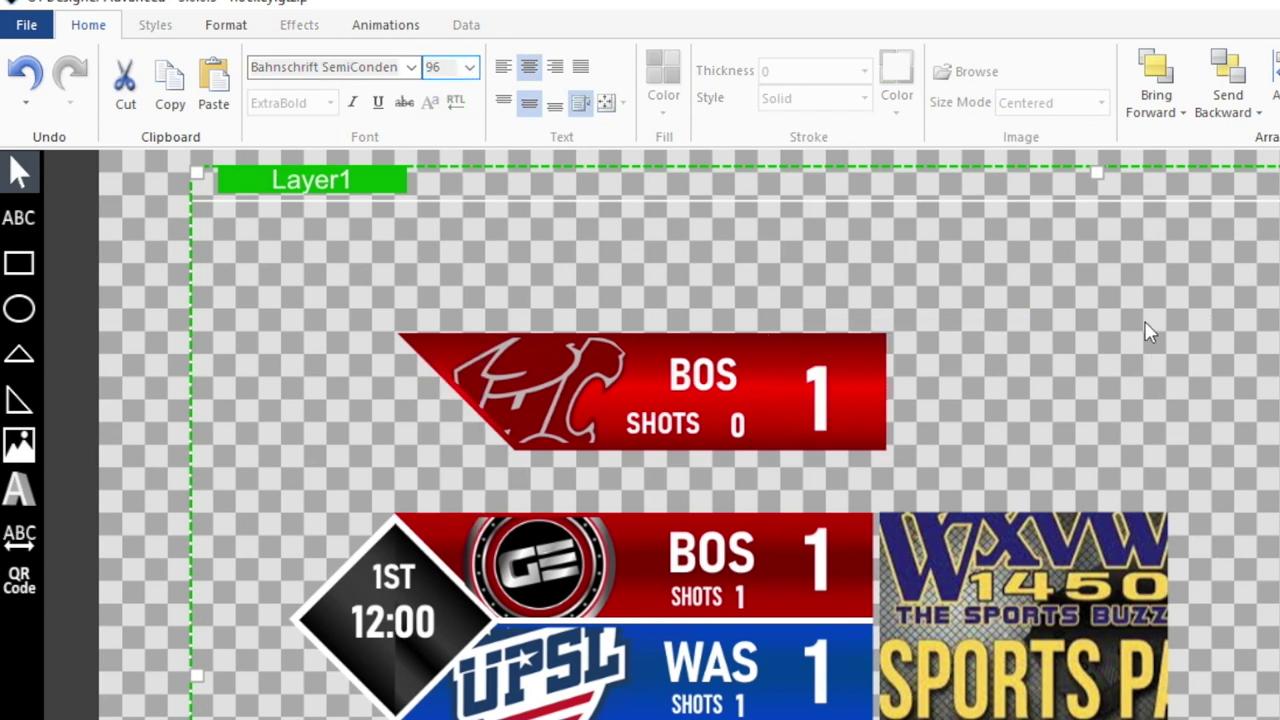
click(818, 392)
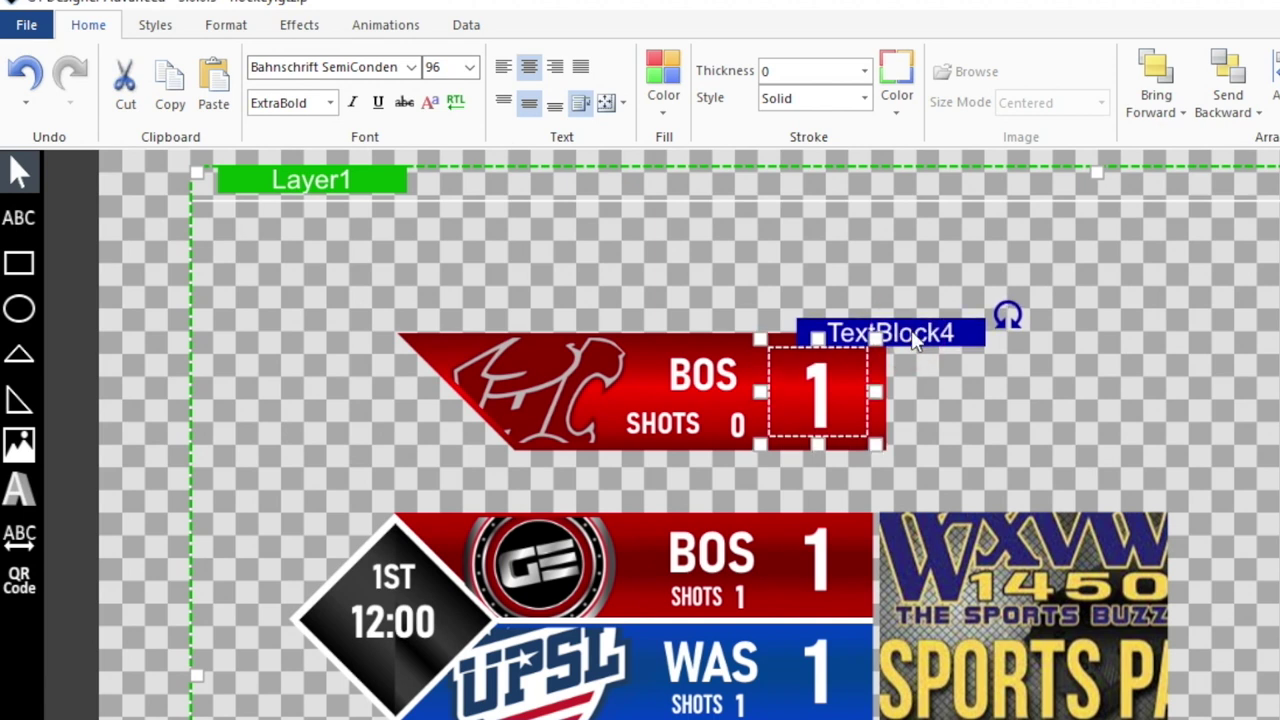
click(955, 255)
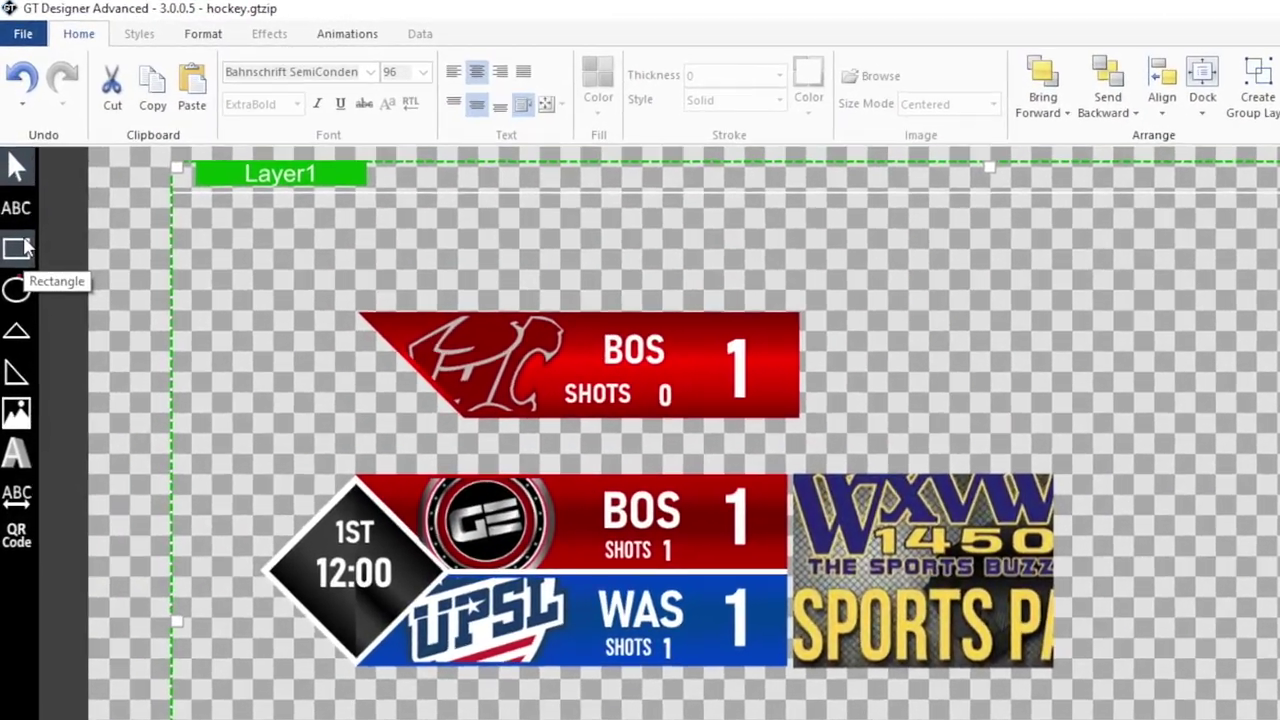
- Draw a rectangle to the right of the red team bar and set its opacity to 1
click(11, 160)
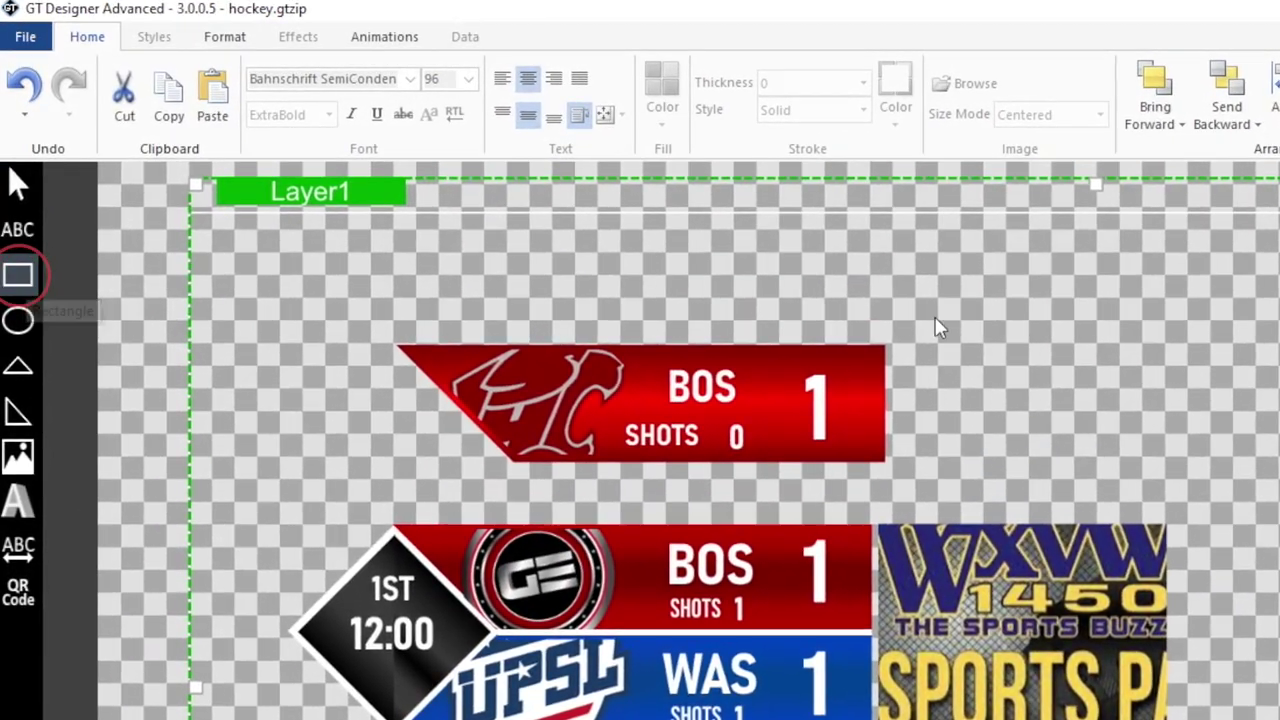
mouse_move(905, 348)
mouse_down()
mouse_move(1151, 360)
mouse_move(1208, 451)
mouse_move(1205, 492)
mouse_move(1213, 468)
mouse_up()
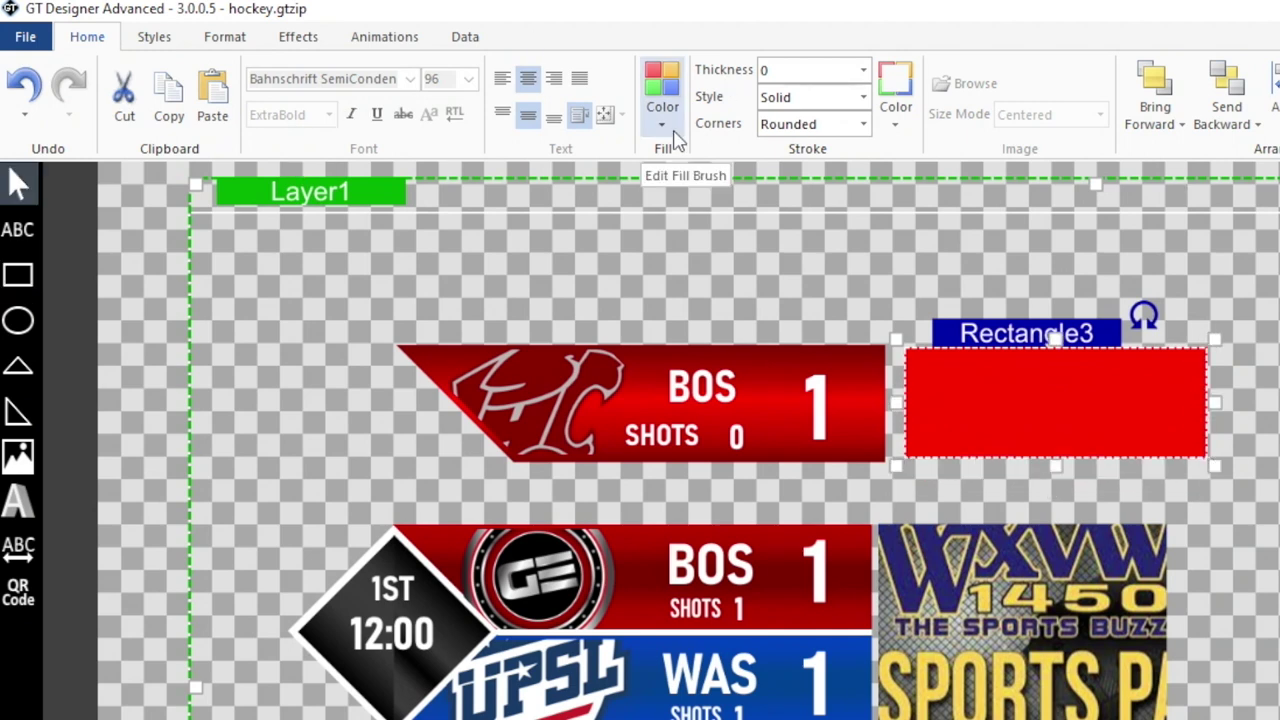
click(298, 36)
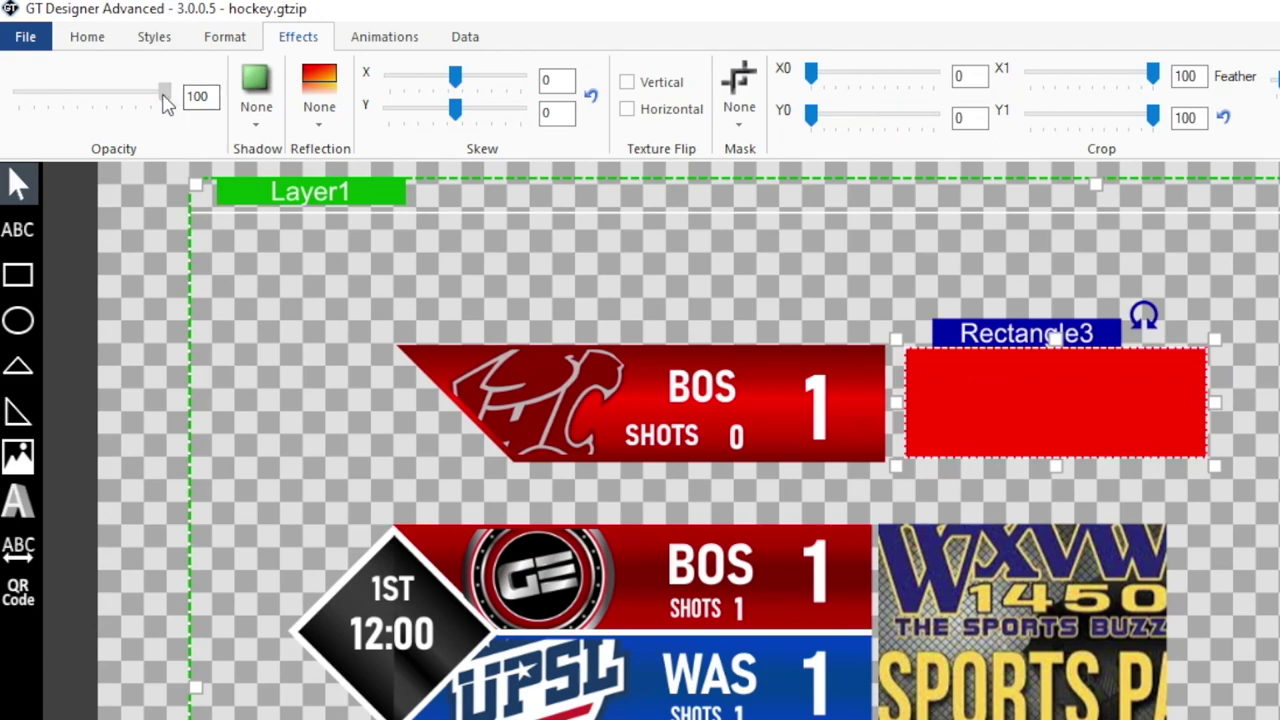
drag(163, 97, 19, 103)
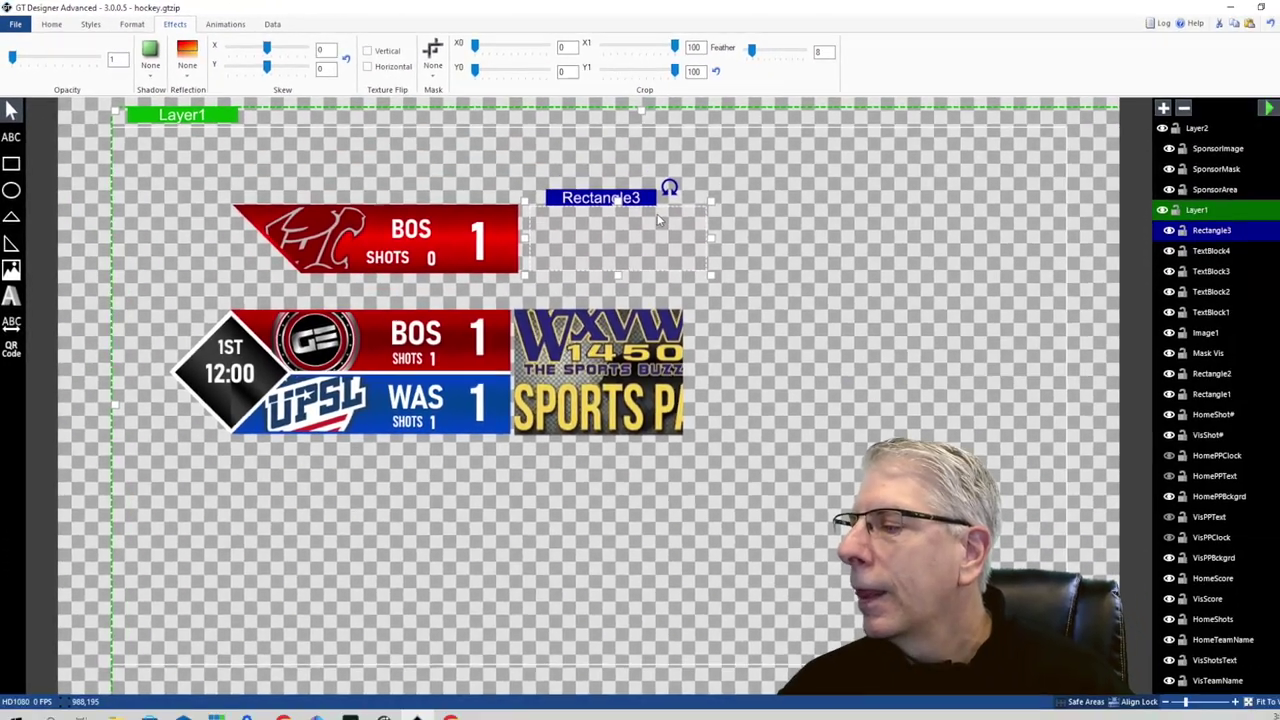
- Rename the new rectangle as Sponsormaskex and deselect it
double_click(1190, 223)
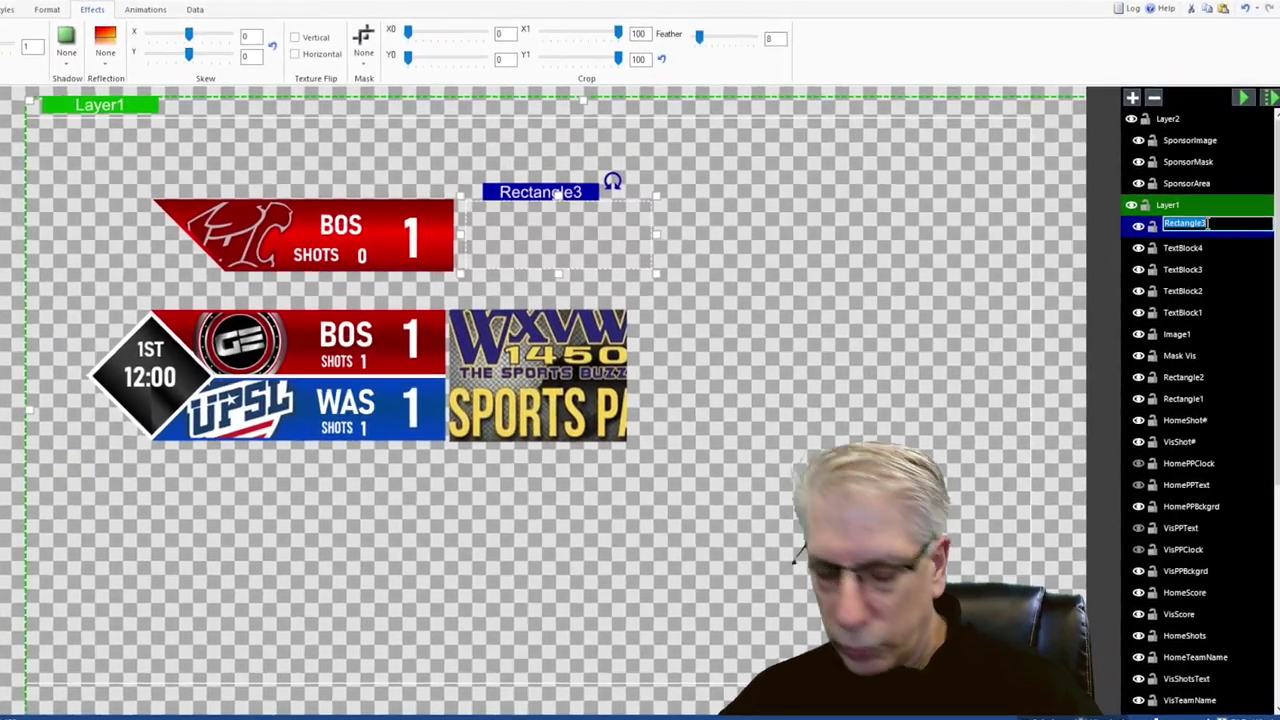
text(Spon)
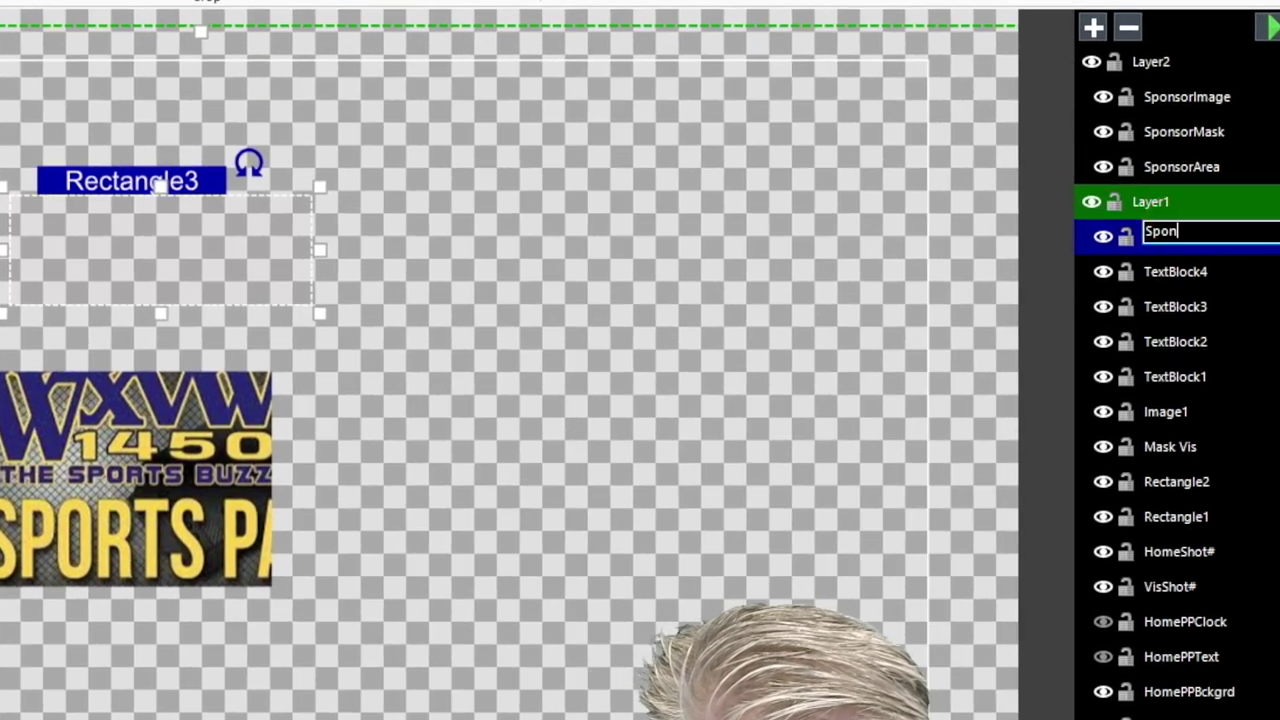
text(sor)
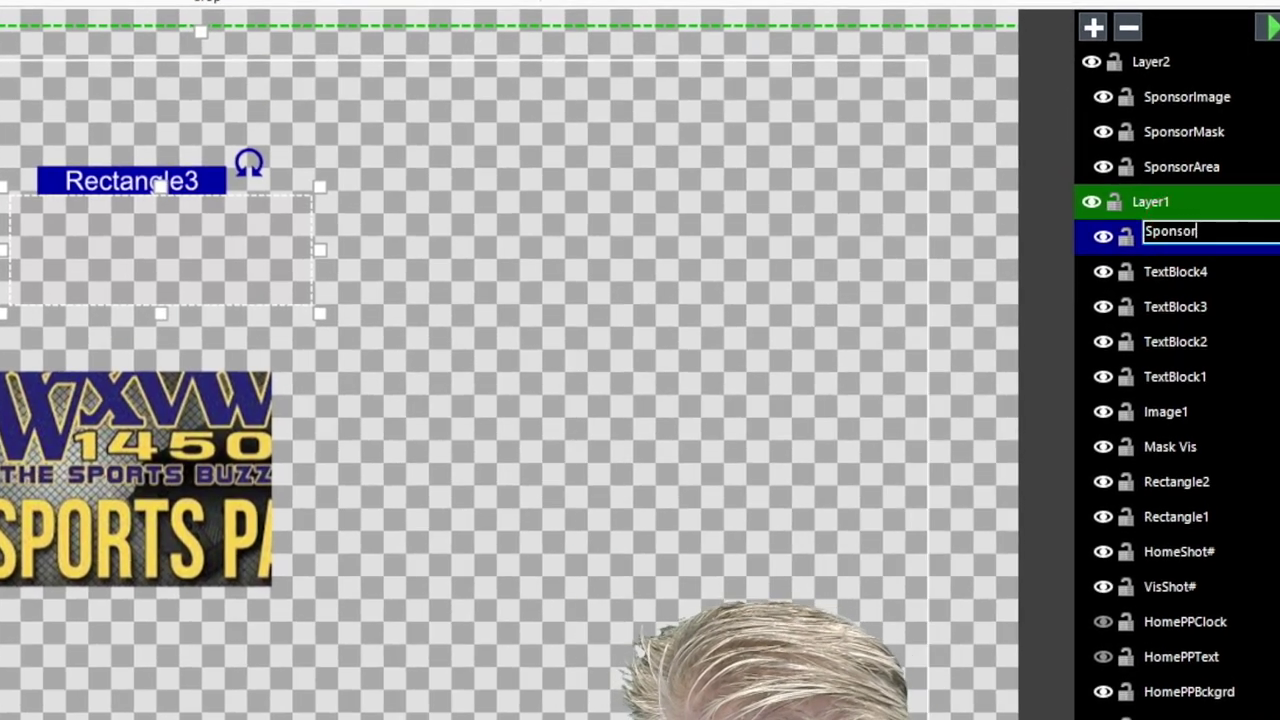
text(maskex)
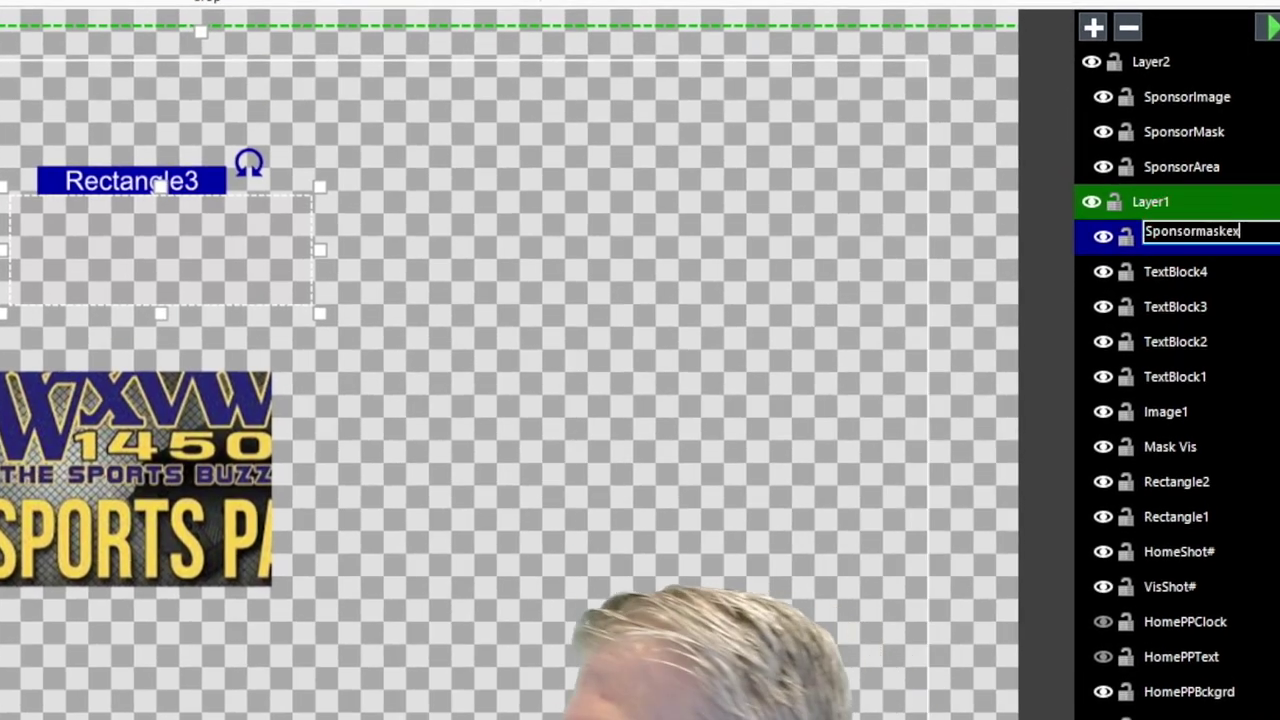
click(987, 222)
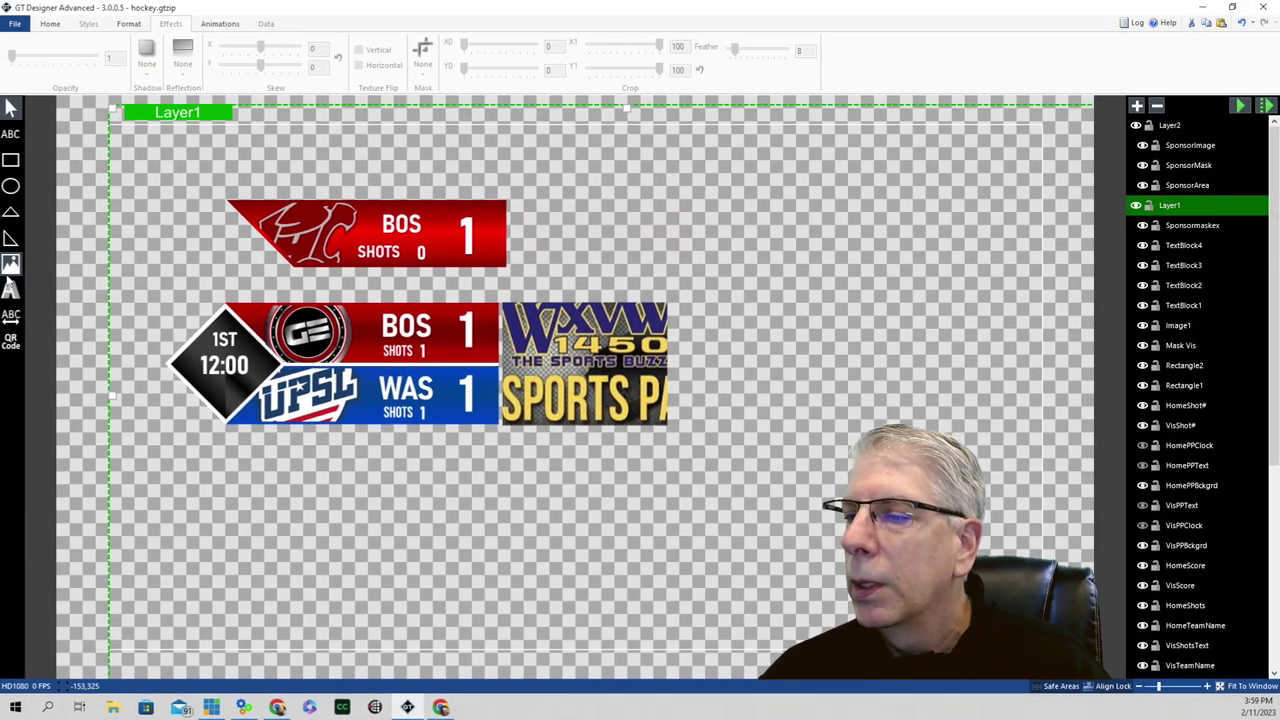
- Insert the OMS 3D Logo_clipped_rev_1 image from the Downloads folder into Layer1 and select it
click(11, 265)
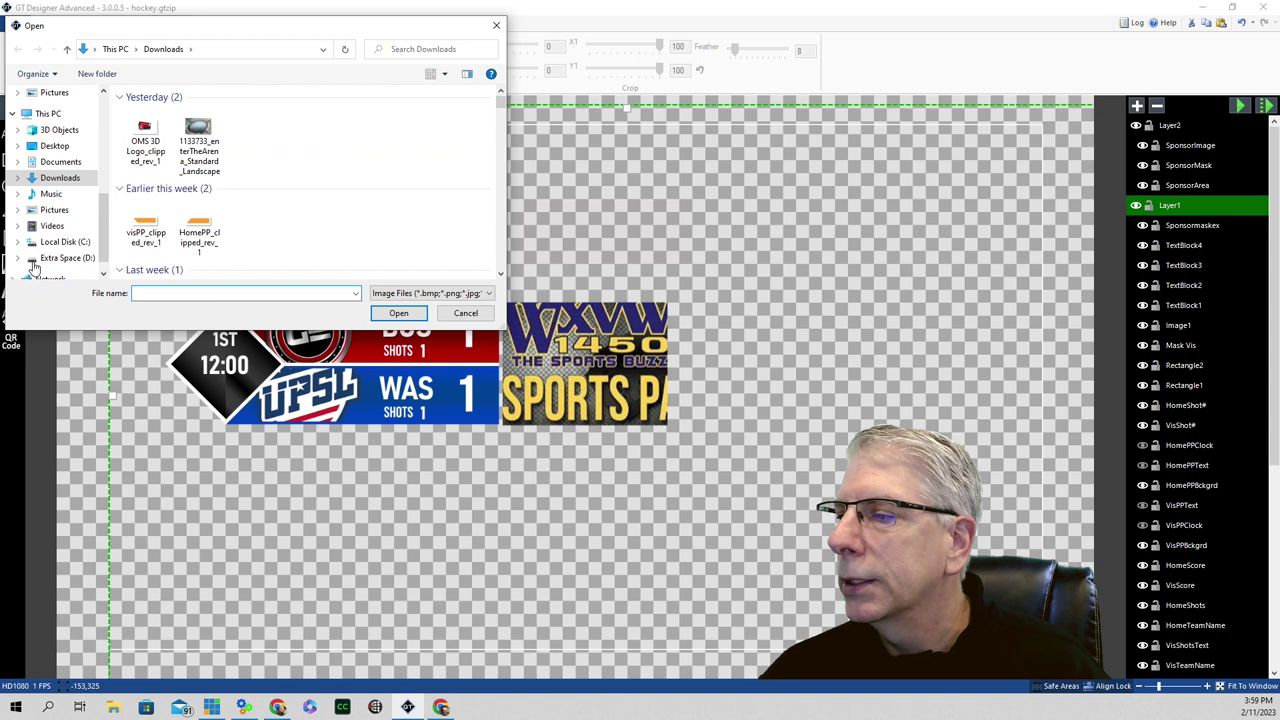
click(228, 188)
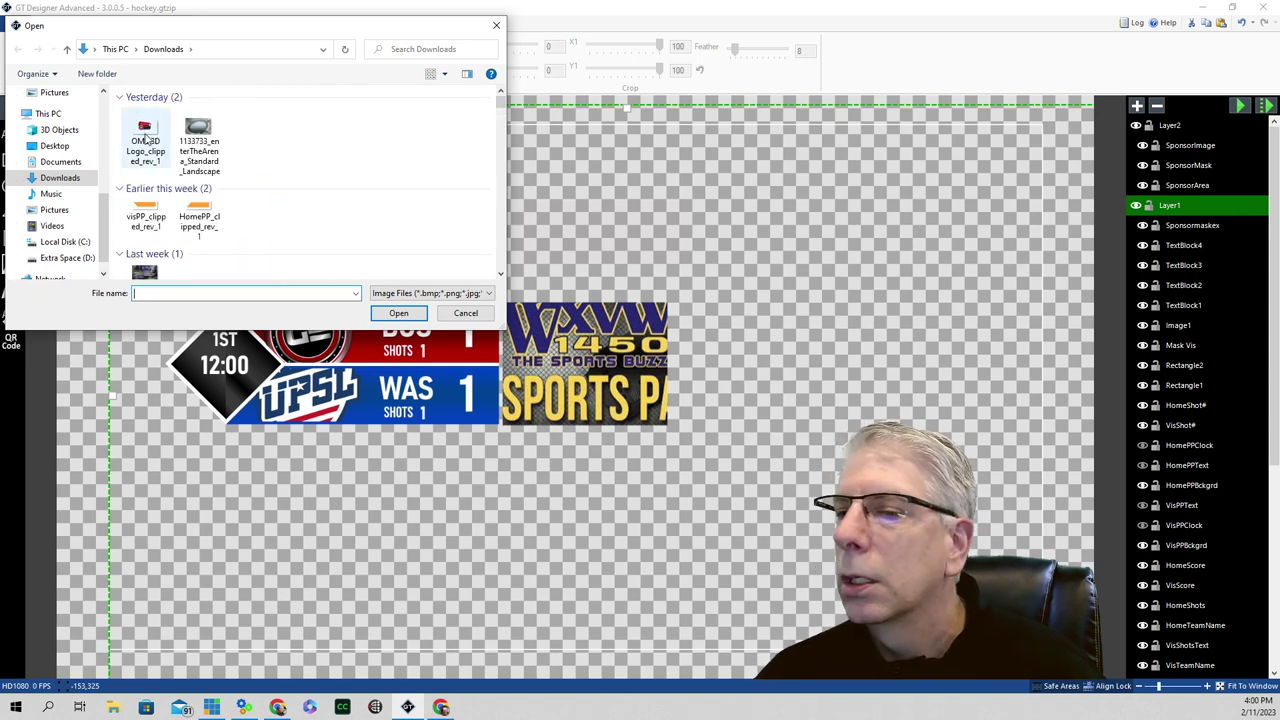
click(146, 137)
click(398, 313)
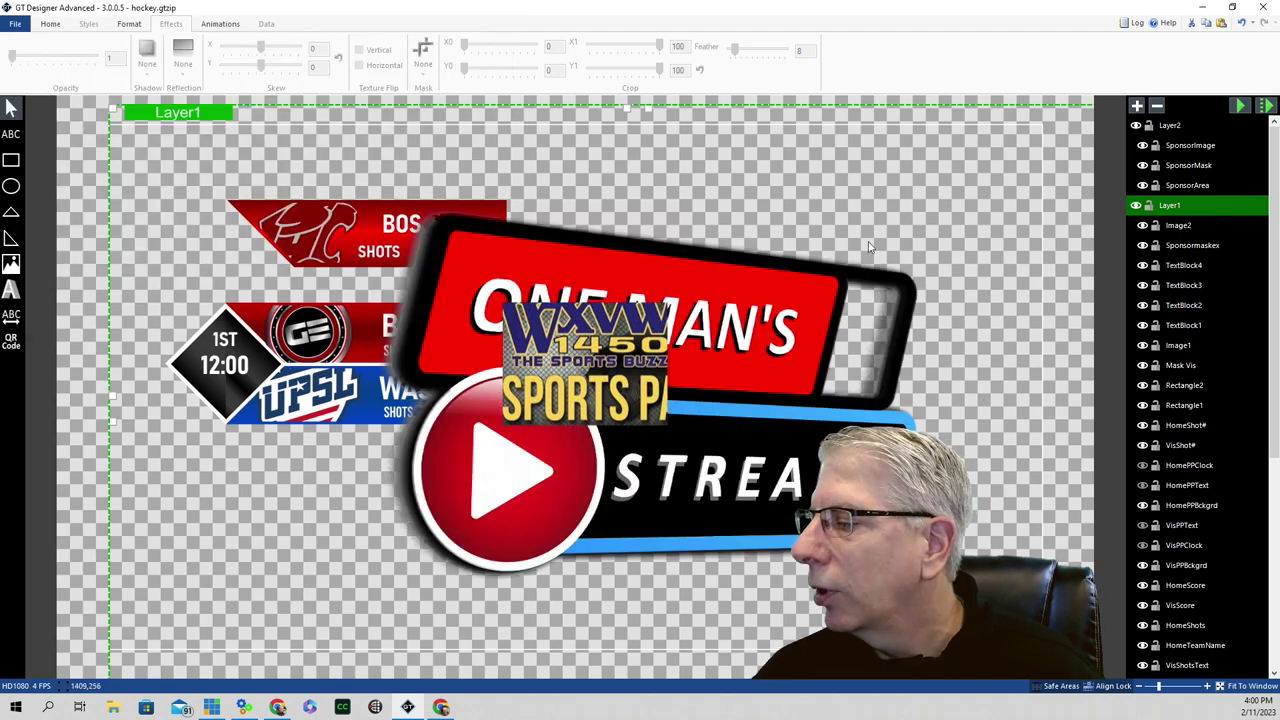
click(773, 265)
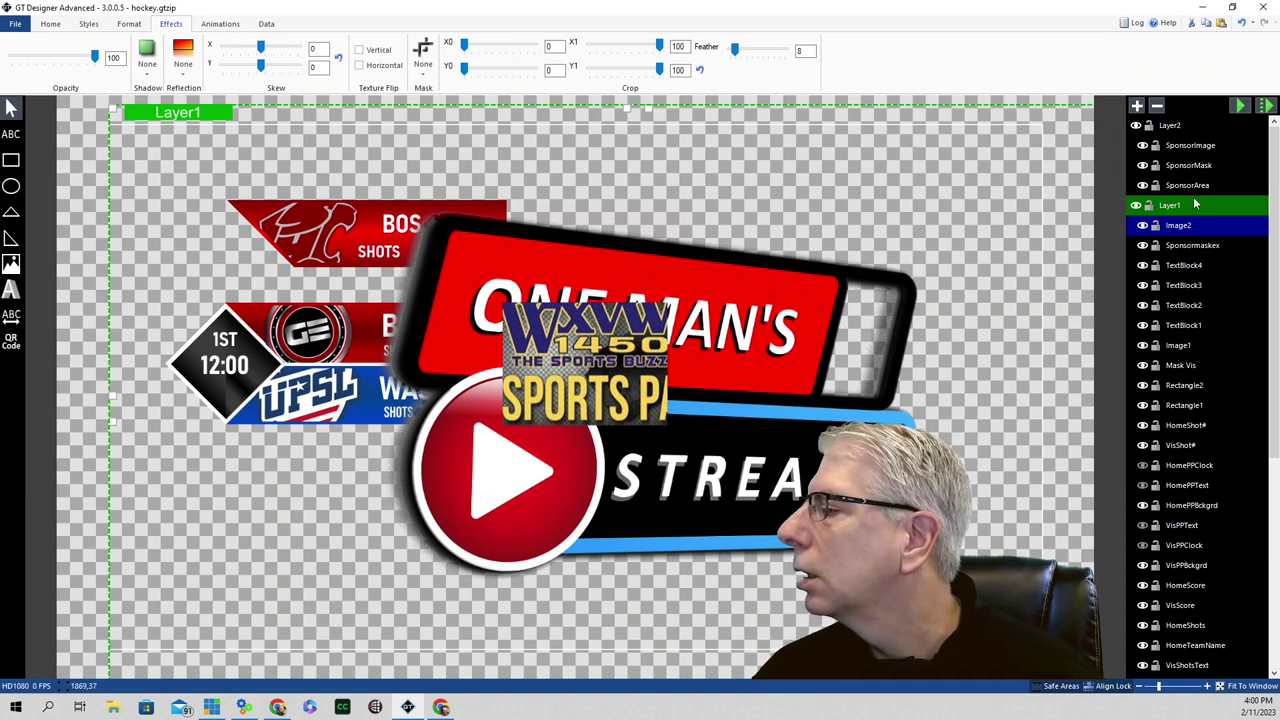
- Shrink the One Man's Stream logo image and move it over the sponsor mask rectangle beside the upper red team bar
drag(560, 262, 618, 290)
drag(170, 143, 620, 380)
drag(977, 587, 636, 226)
scroll(600, 240, down, 5)
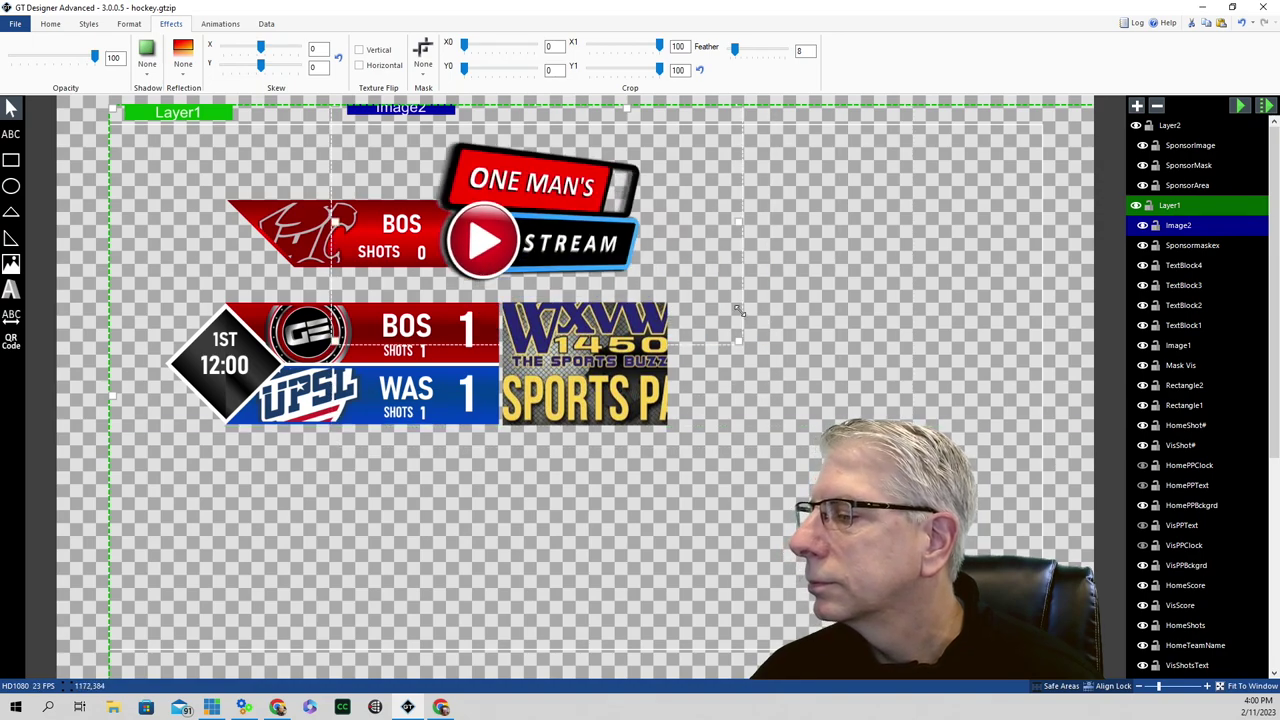
drag(500, 205, 588, 218)
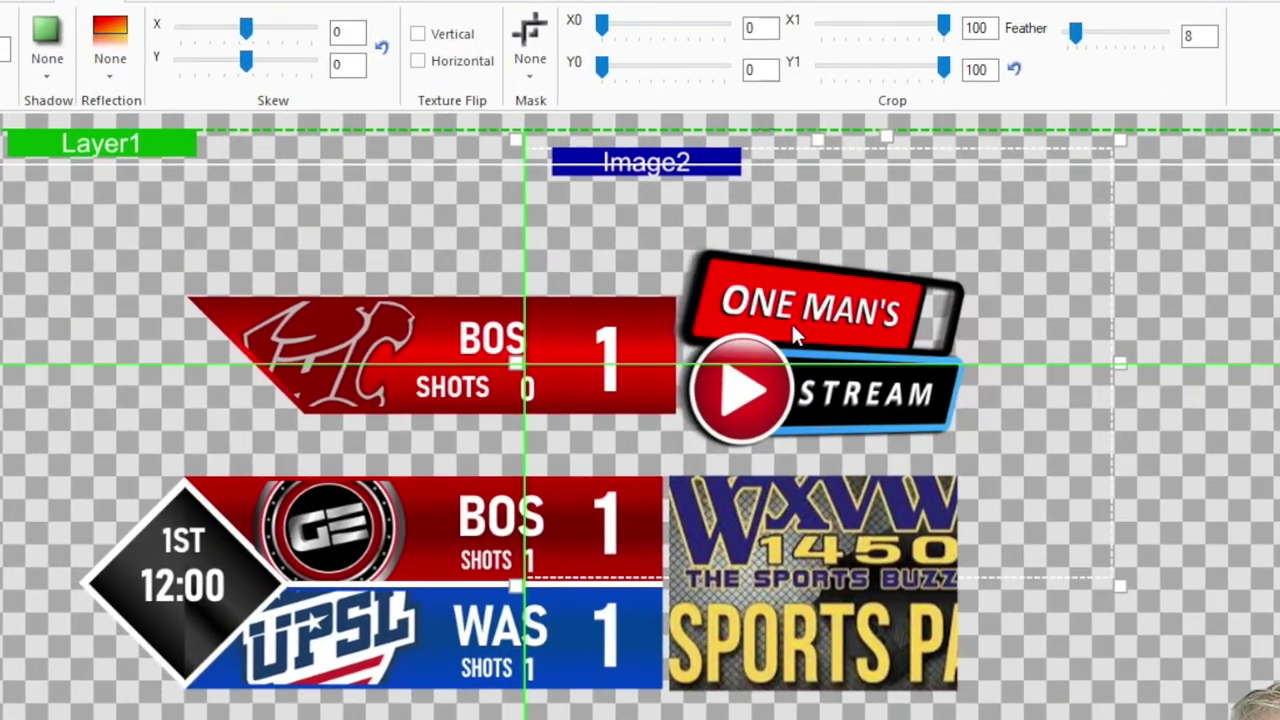
drag(791, 321, 791, 321)
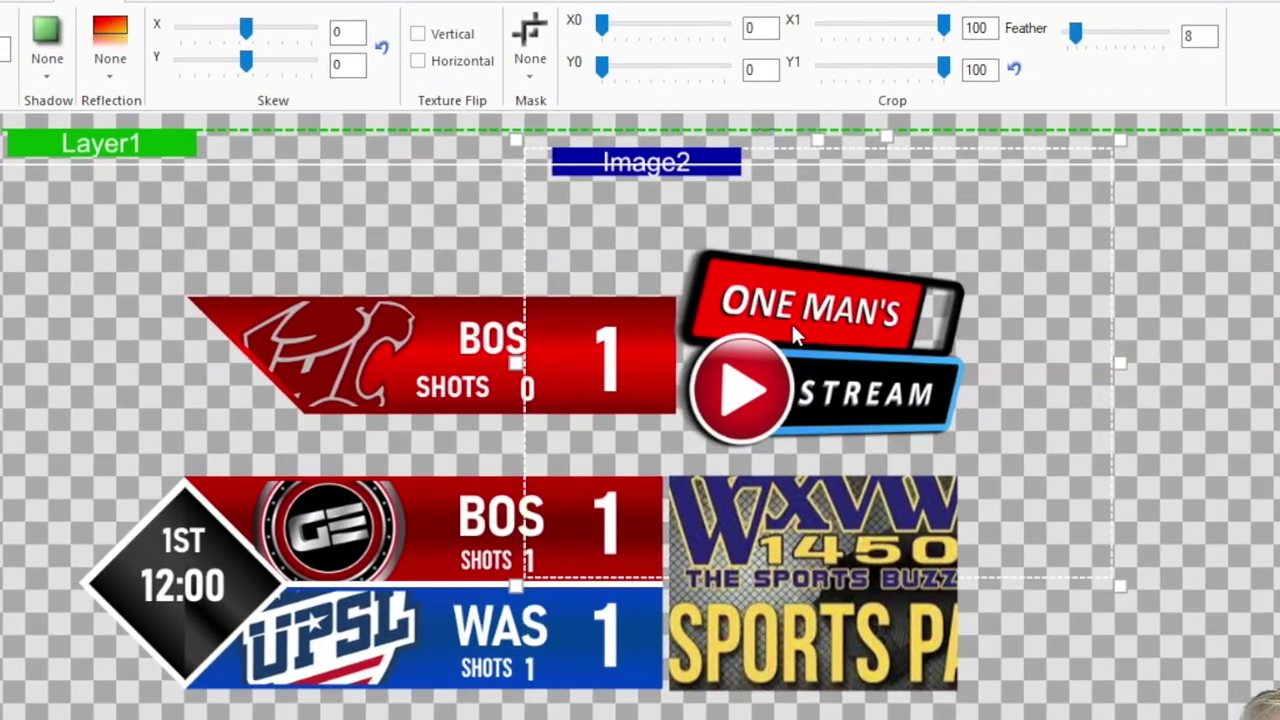
- Mask the One Man's Stream logo image with Sponsormaskex
click(531, 80)
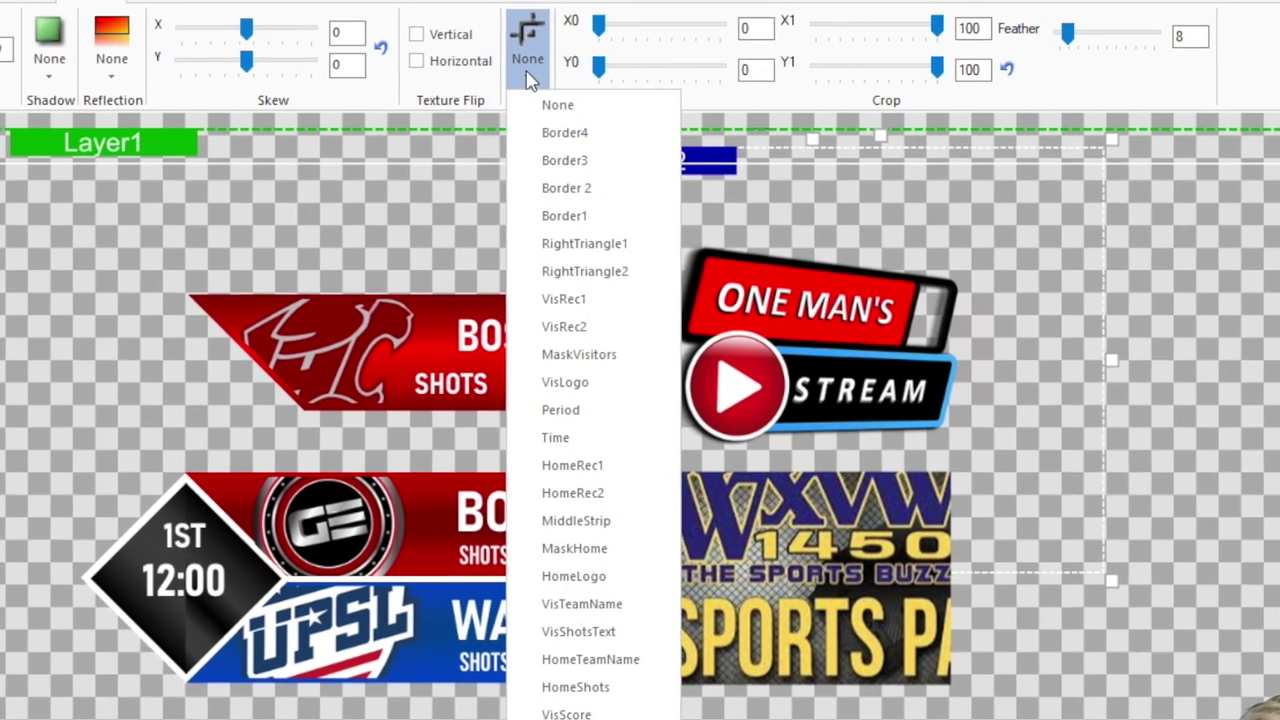
scroll(602, 235, down, 1)
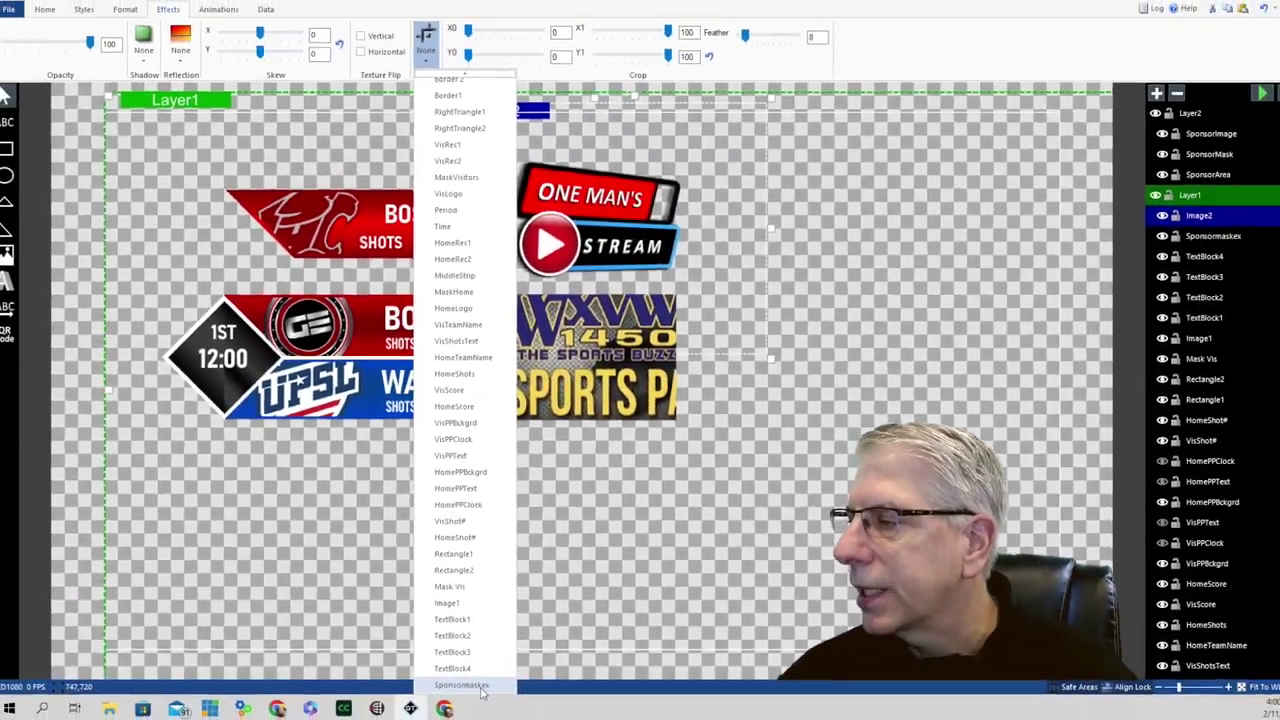
click(513, 697)
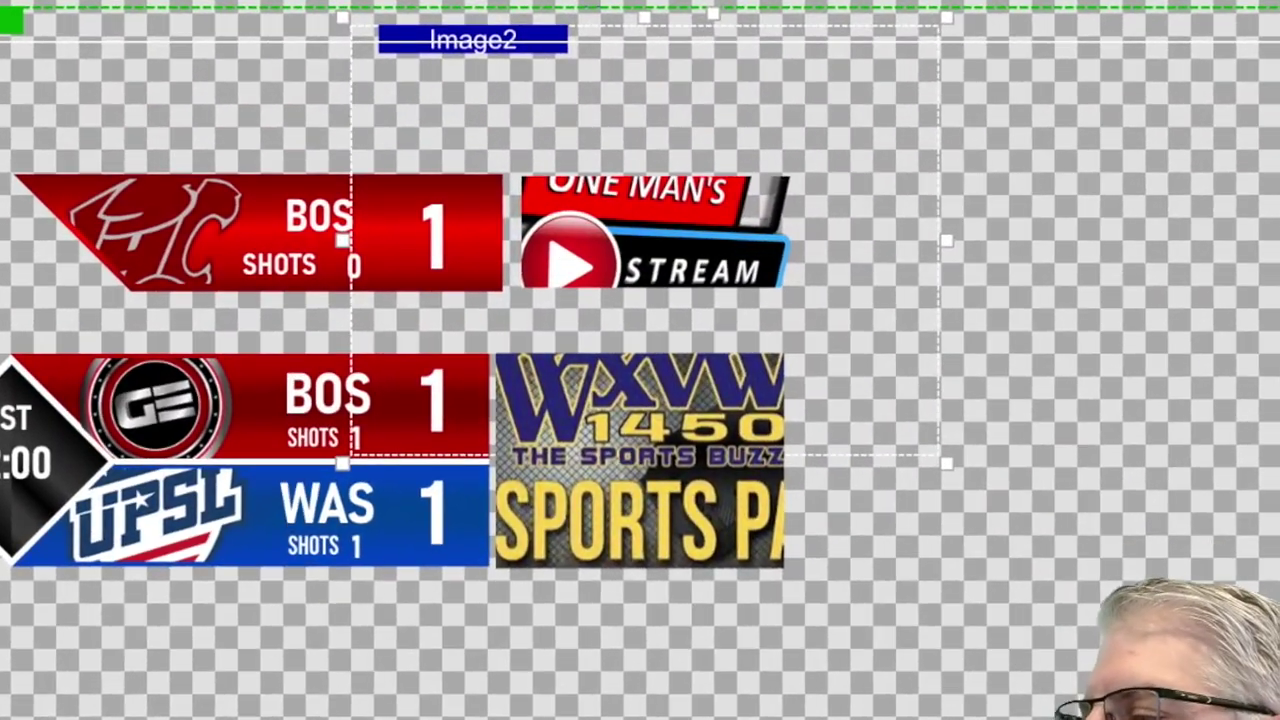
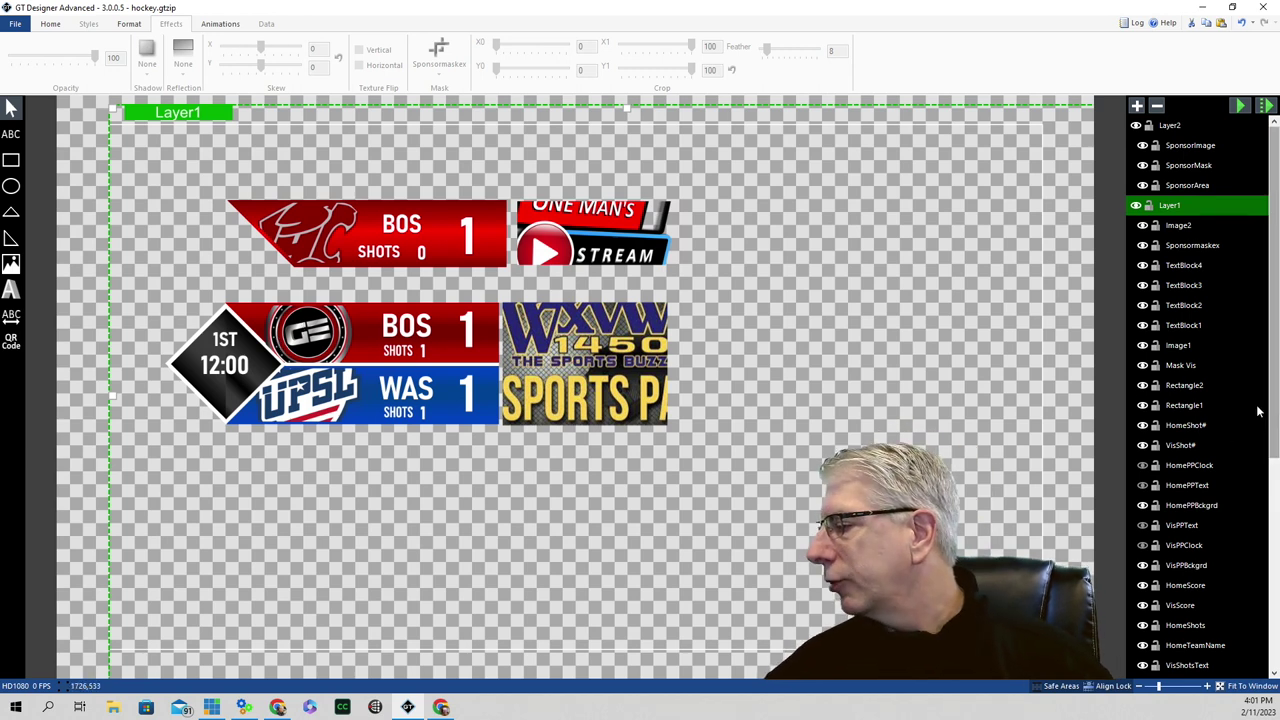
- Toggle the visibility of SponsorImage off and back on to demonstrate the sponsor graphic
click(300, 410)
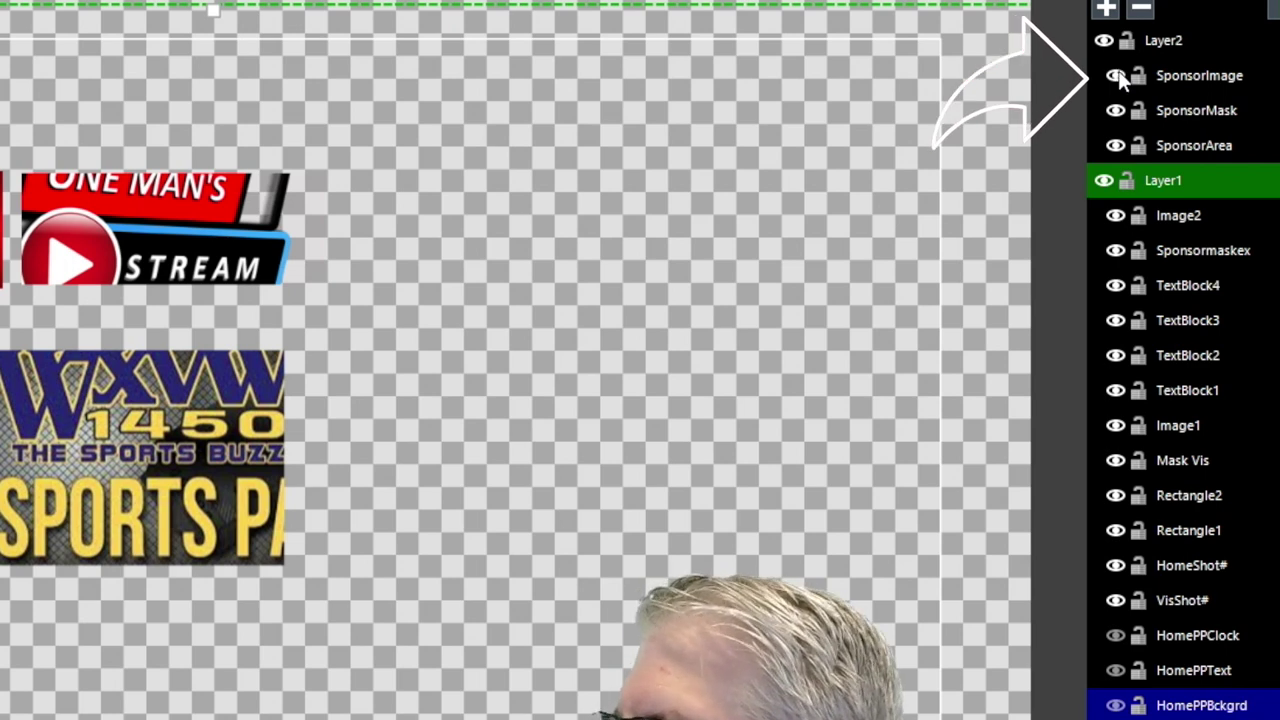
click(1115, 75)
click(1115, 75)
click(1115, 75)
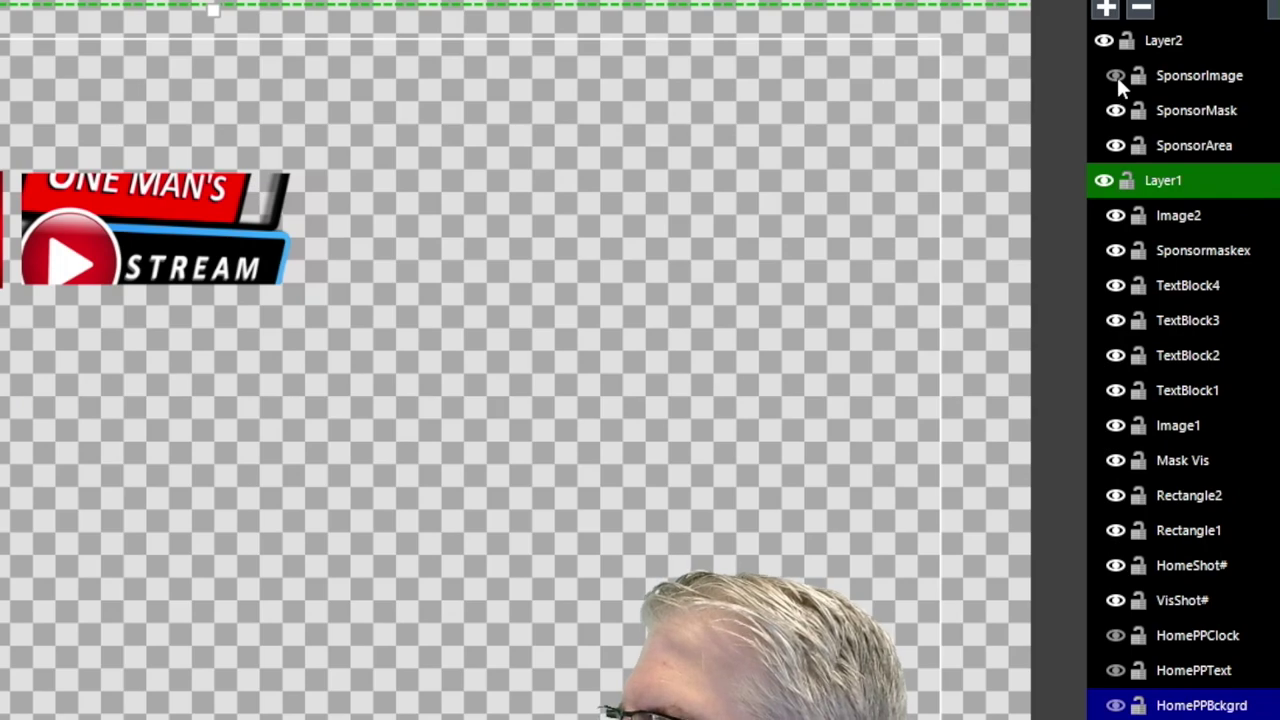
click(1115, 75)
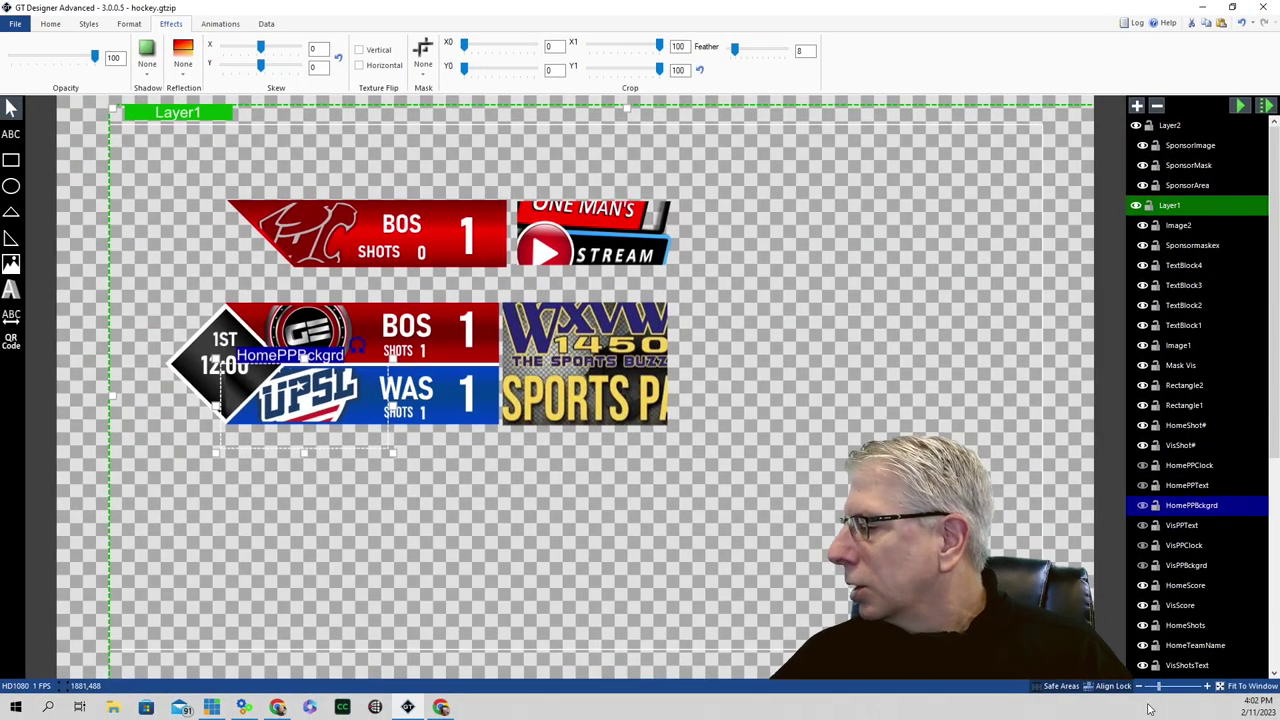
- Show the visitor power-play background, clock and text to preview them, and hide all three again
click(1142, 566)
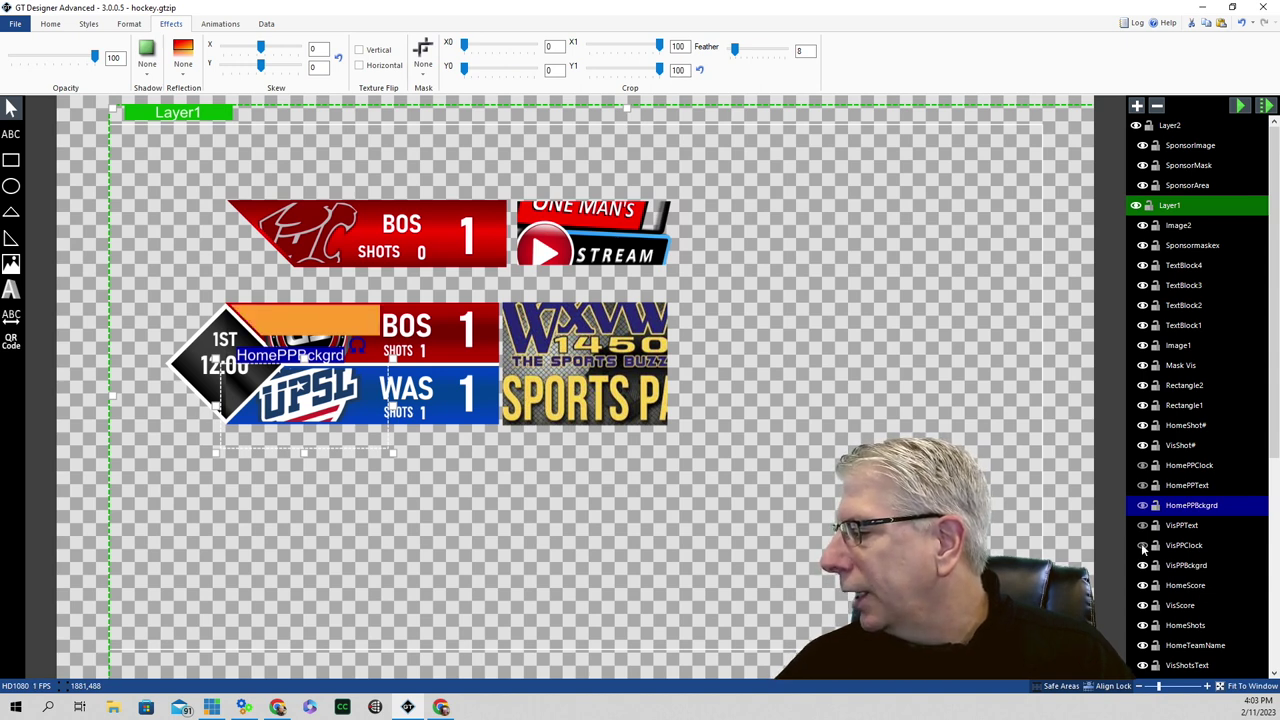
click(1142, 545)
click(1142, 526)
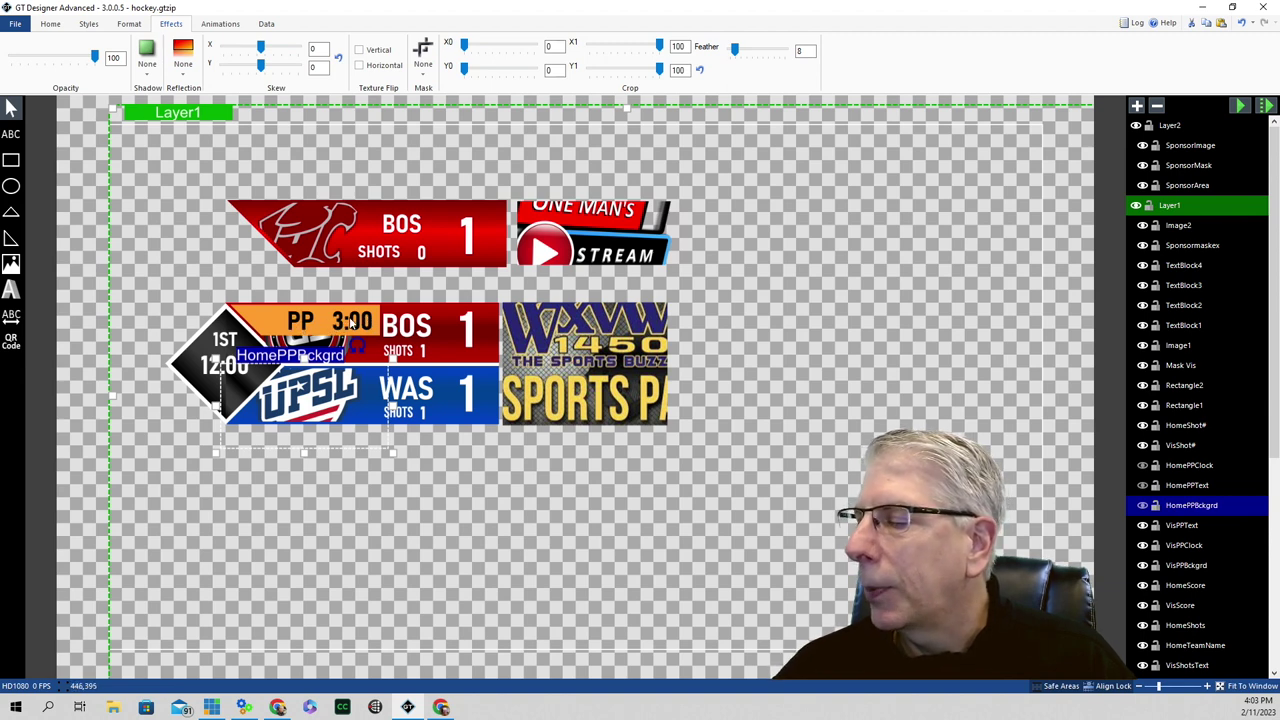
click(1143, 526)
click(1143, 545)
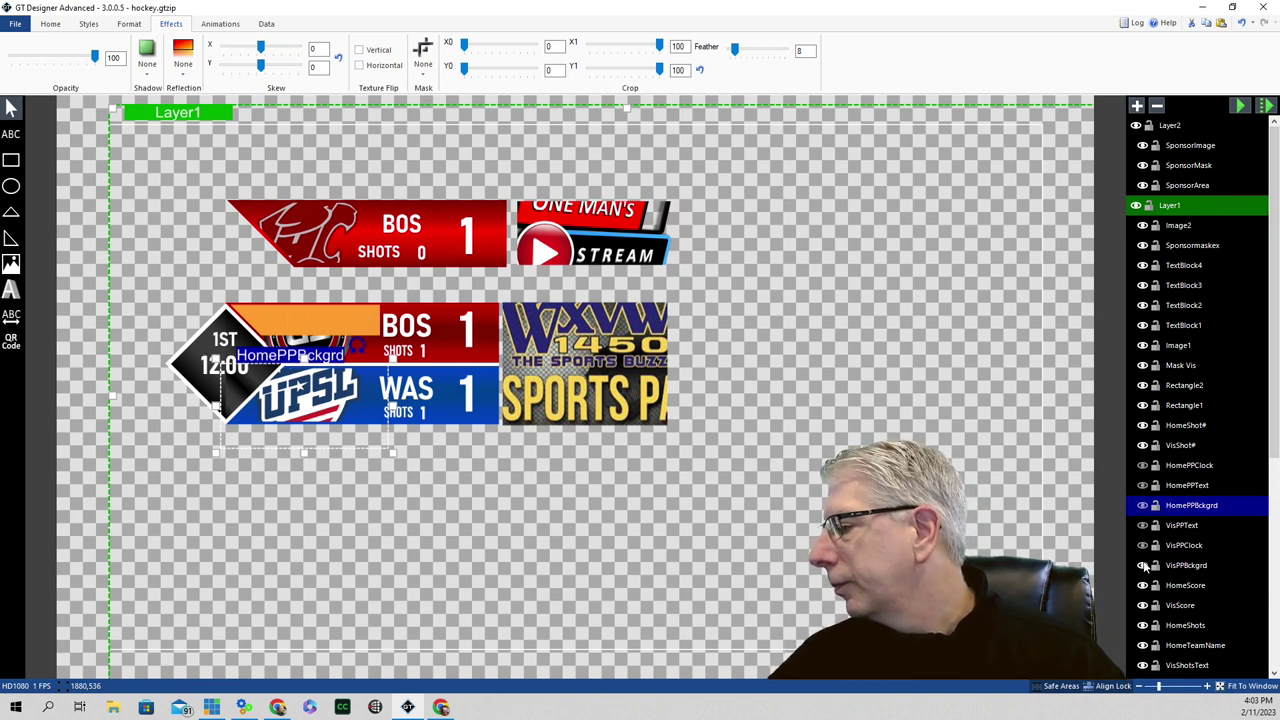
click(1143, 565)
- Show the home power-play background, text and clock to preview them, and hide all three again
click(1143, 506)
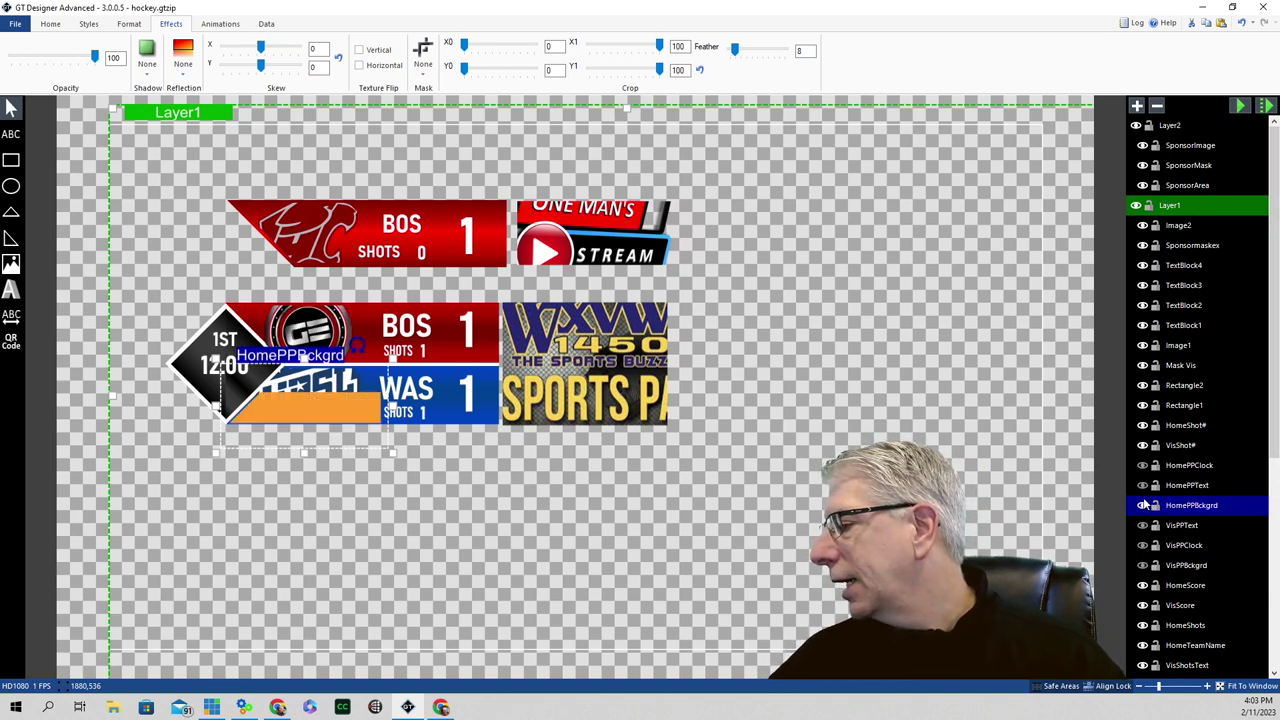
click(1144, 486)
click(1144, 466)
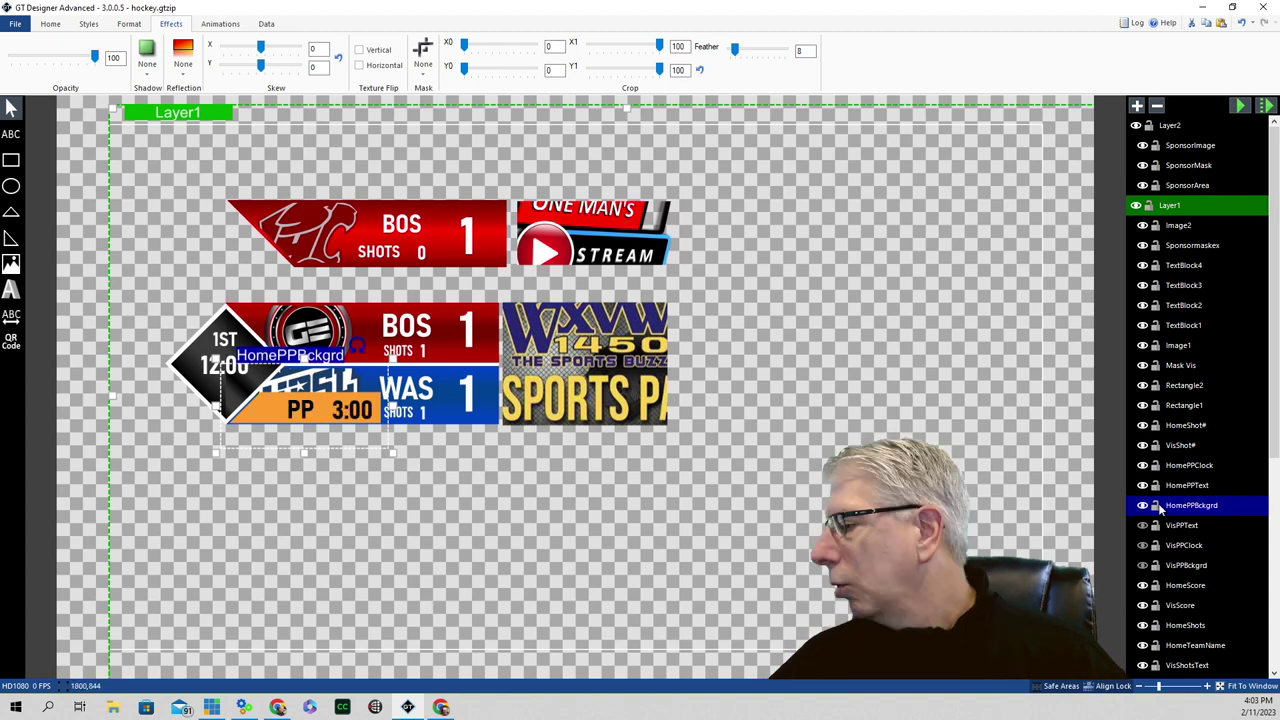
click(1143, 506)
click(1144, 486)
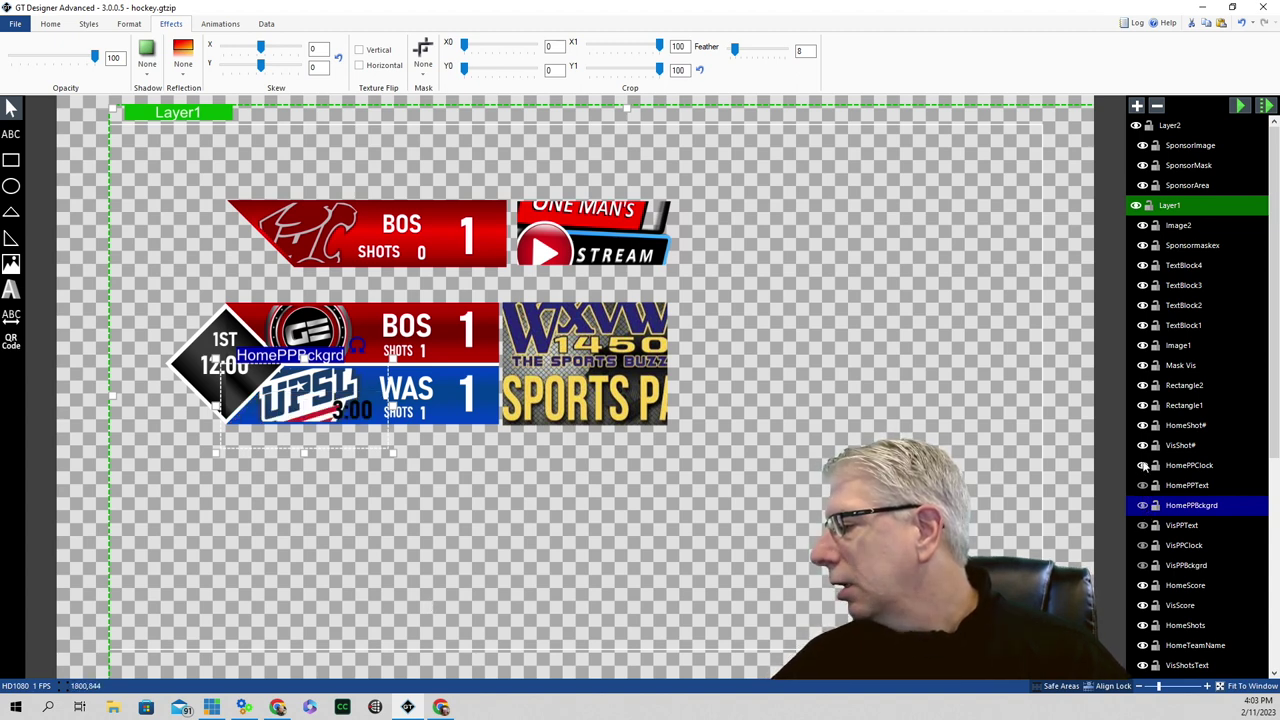
click(1144, 466)
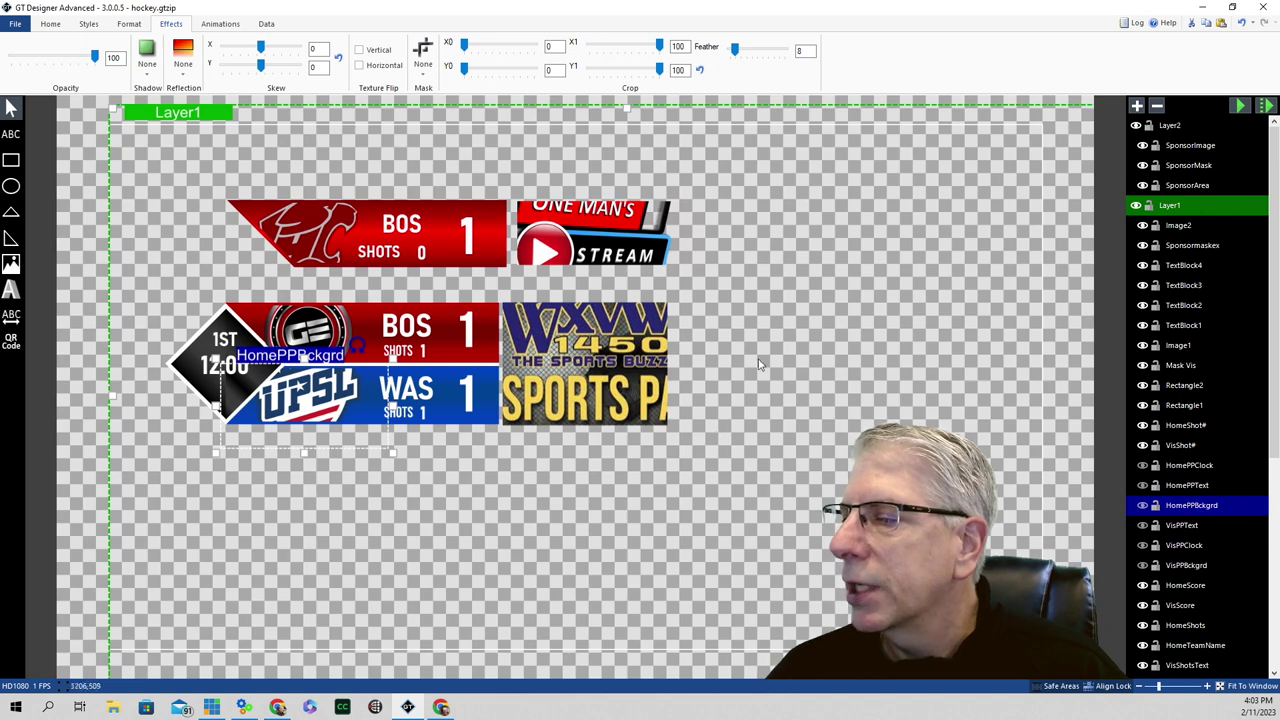
- Switch to vMix Universal Title Controller and change the Home Team name to DEN
key(alt+Tab)
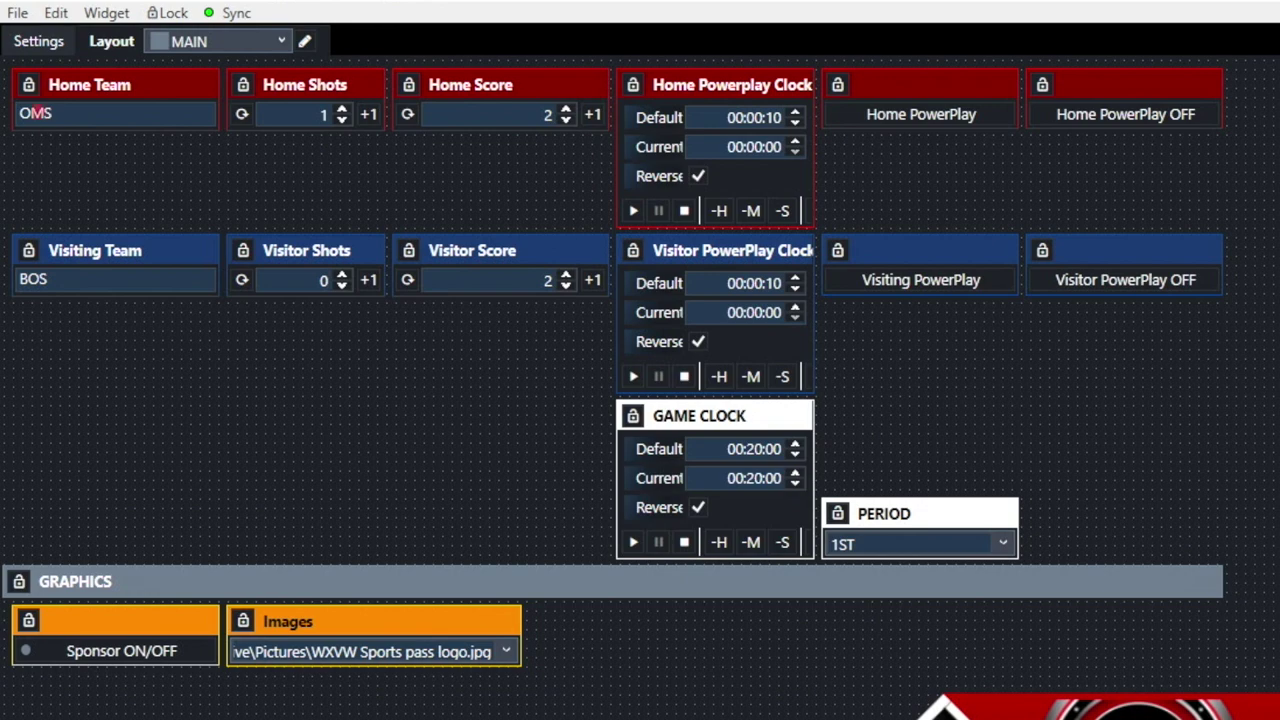
click(33, 113)
click(62, 113)
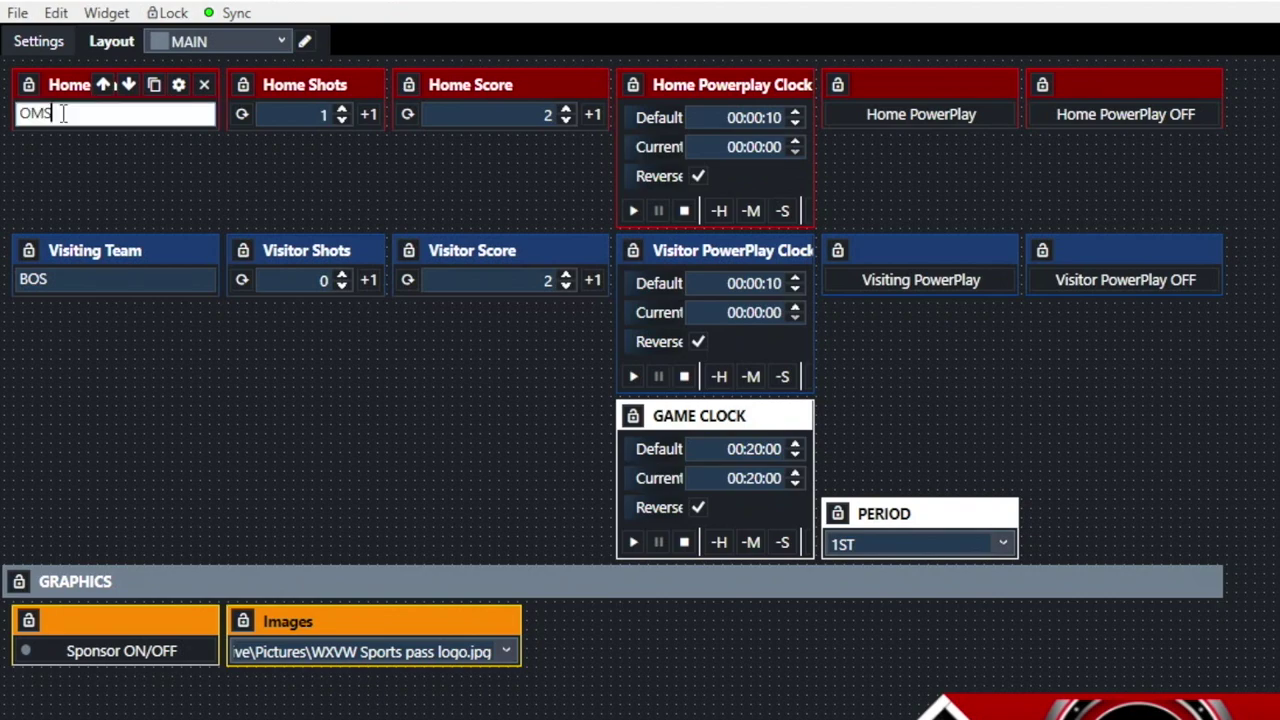
key(BackSpace)
key(BackSpace)
key(BackSpace)
text(DEN)
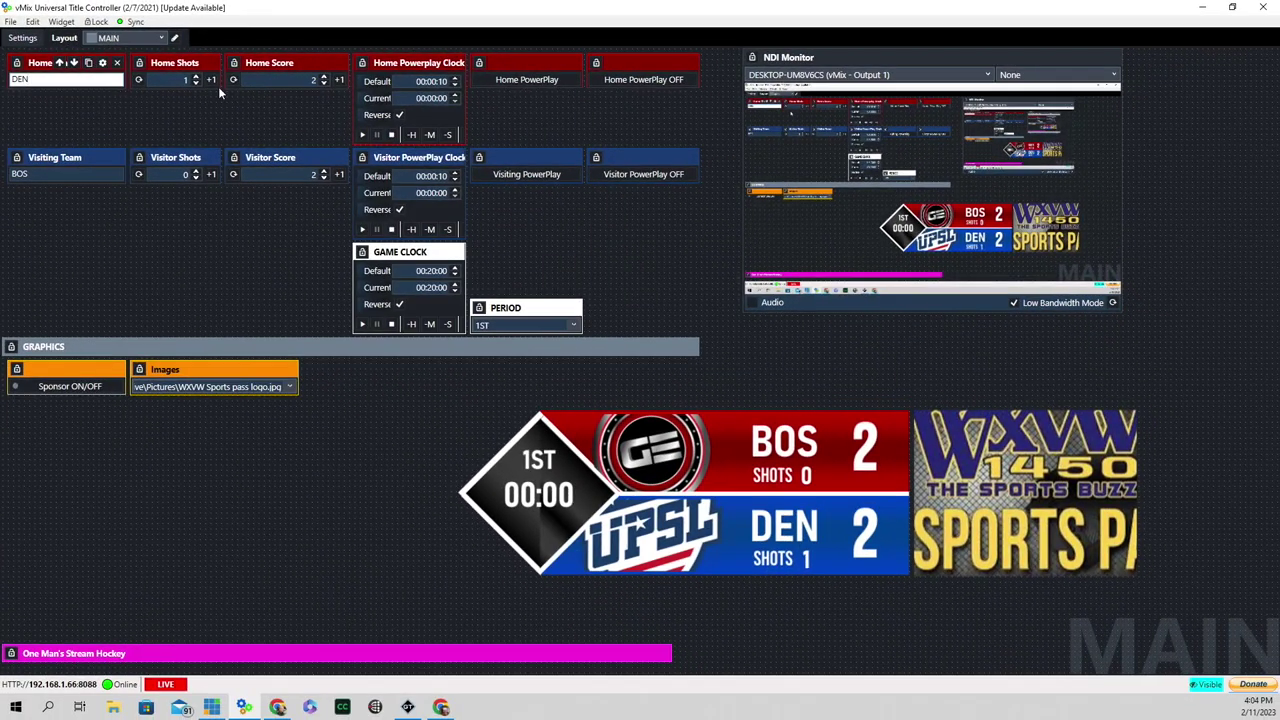
click(78, 114)
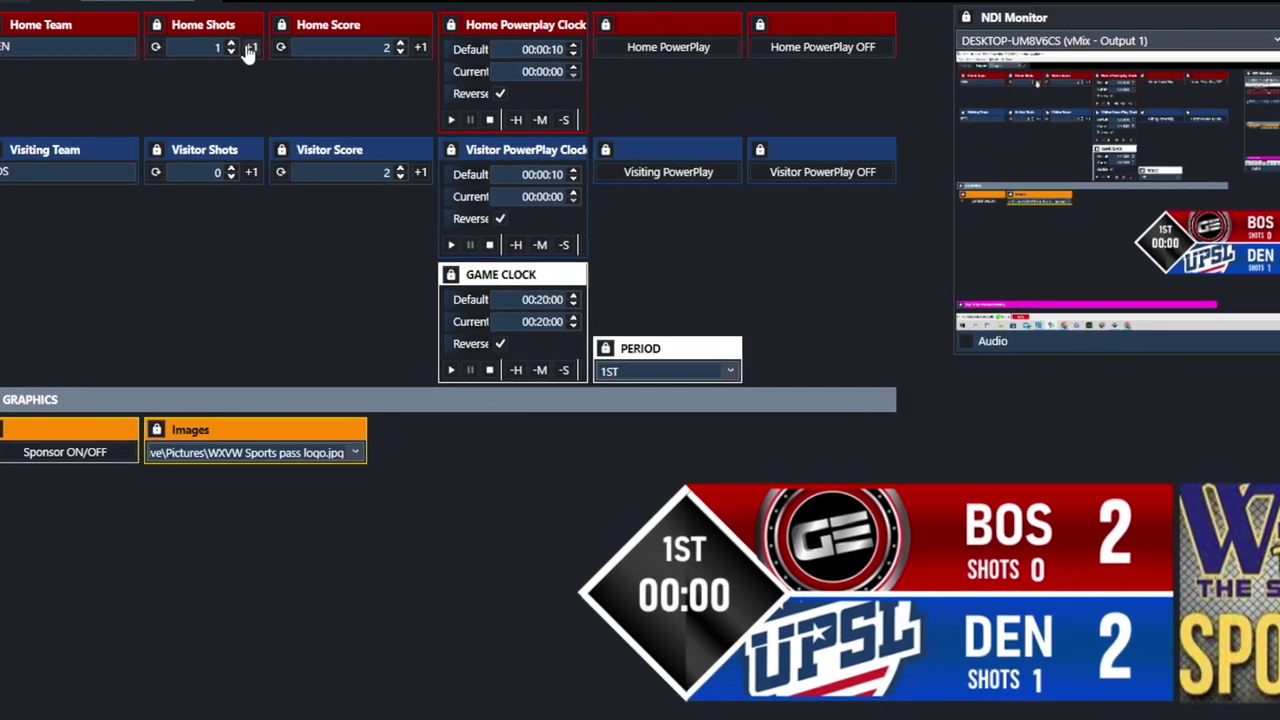
- Raise the Home Shots count to 6 and add one to the Home Score
double_click(256, 45)
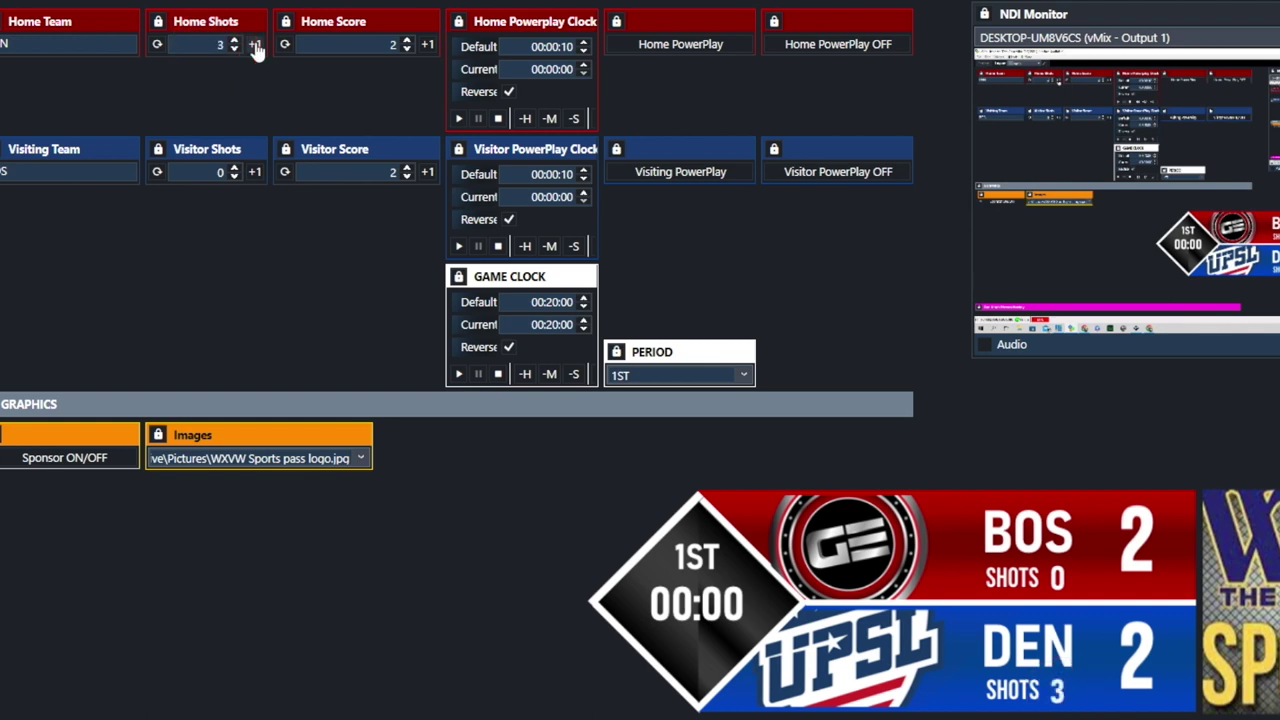
double_click(256, 45)
click(256, 45)
click(335, 45)
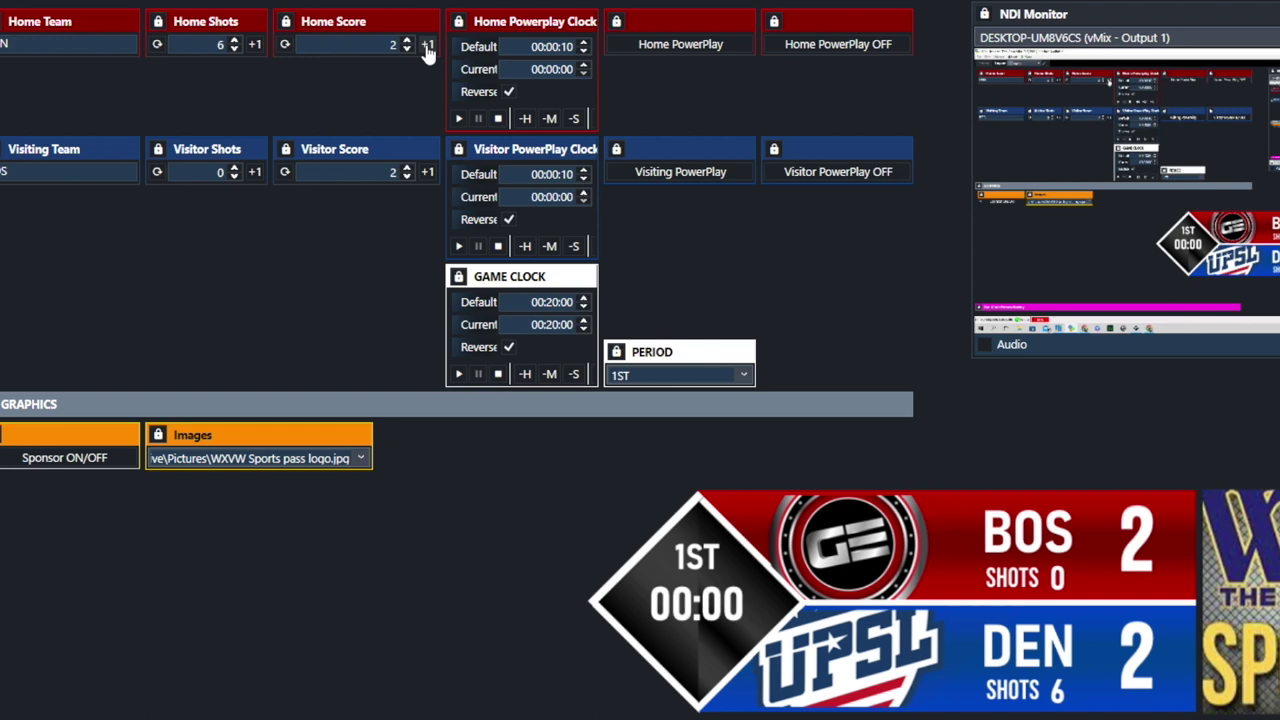
click(427, 48)
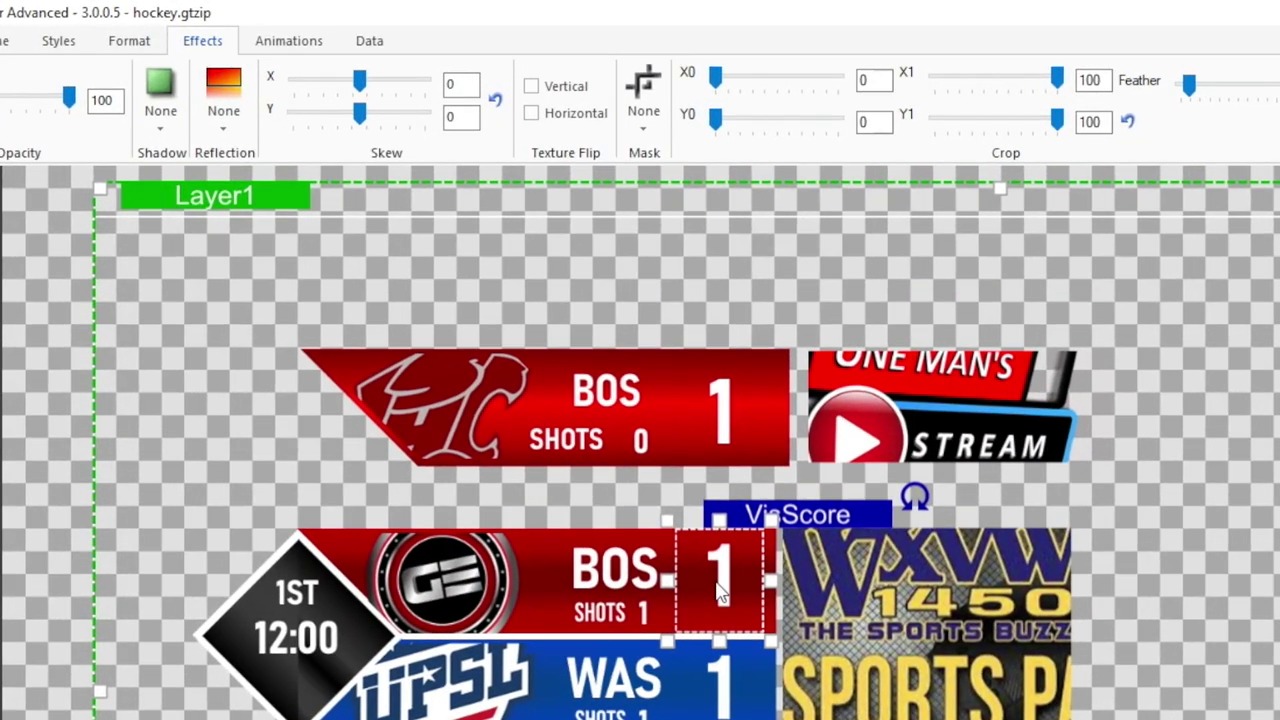
- Find the visitor score's data-change animations in the storyboard list and open DataChangeIn (VisScore.Text)
click(234, 27)
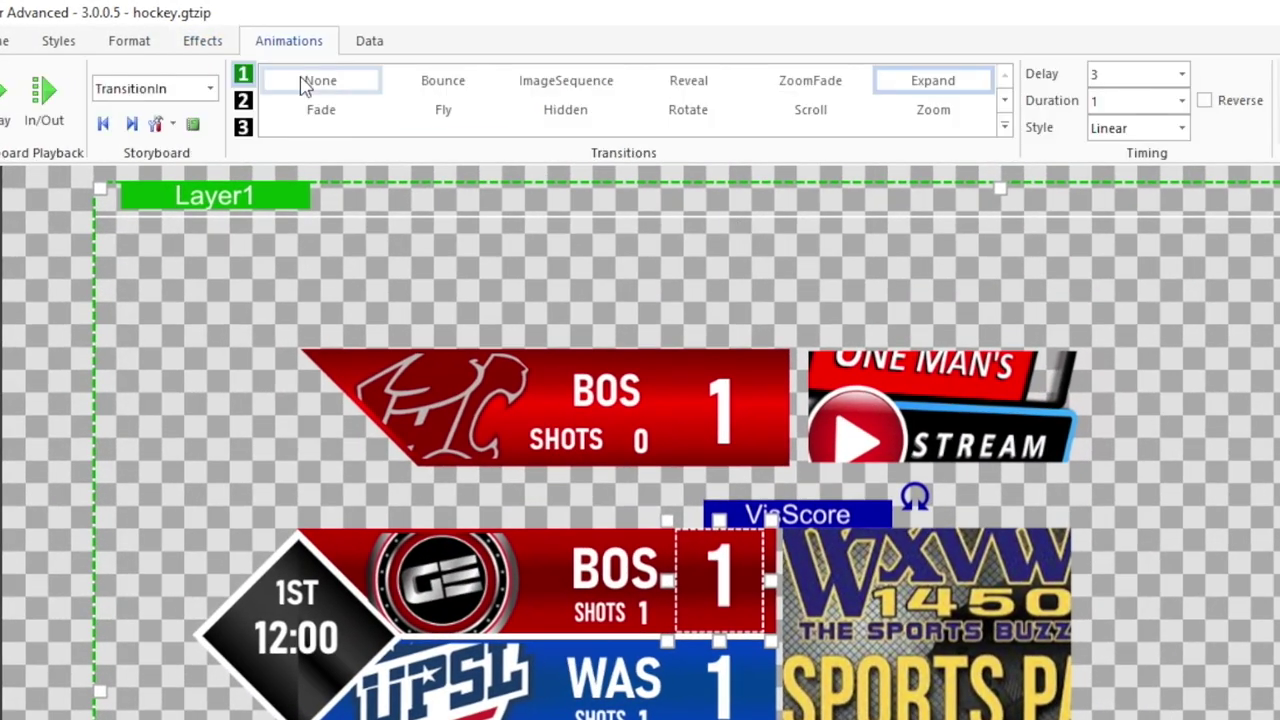
click(211, 89)
scroll(220, 238, down, 3)
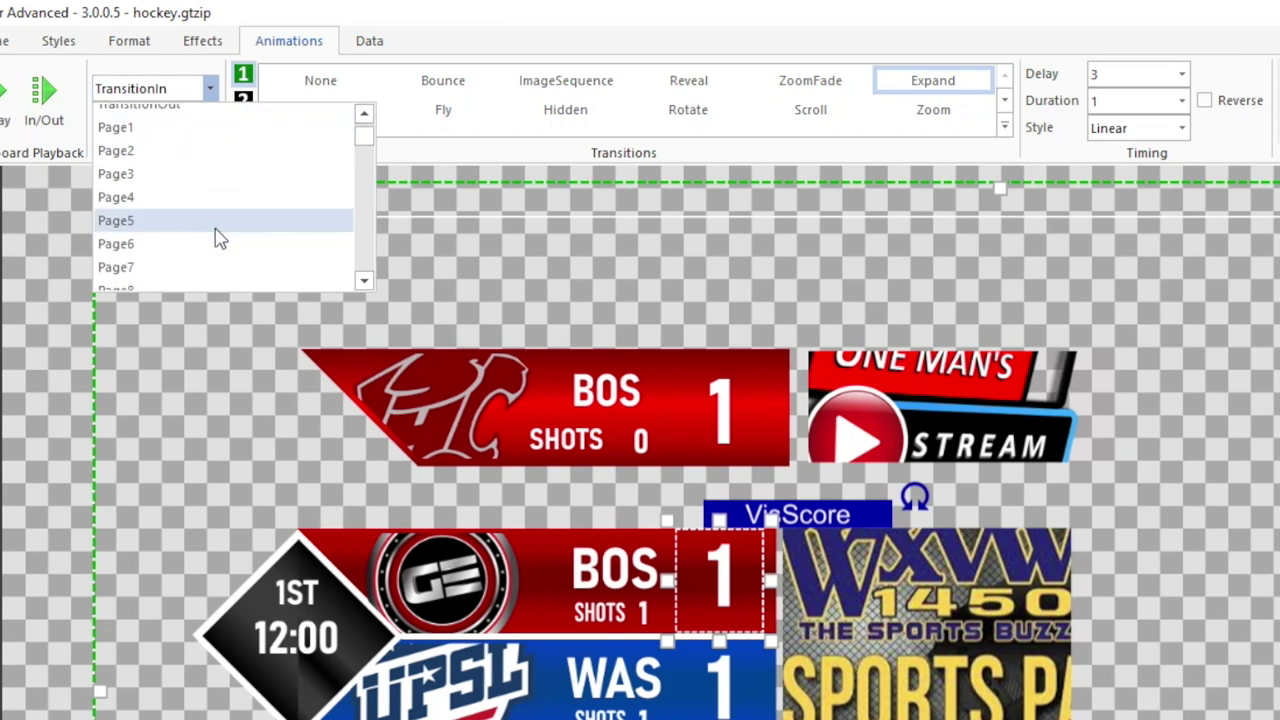
scroll(220, 238, down, 1)
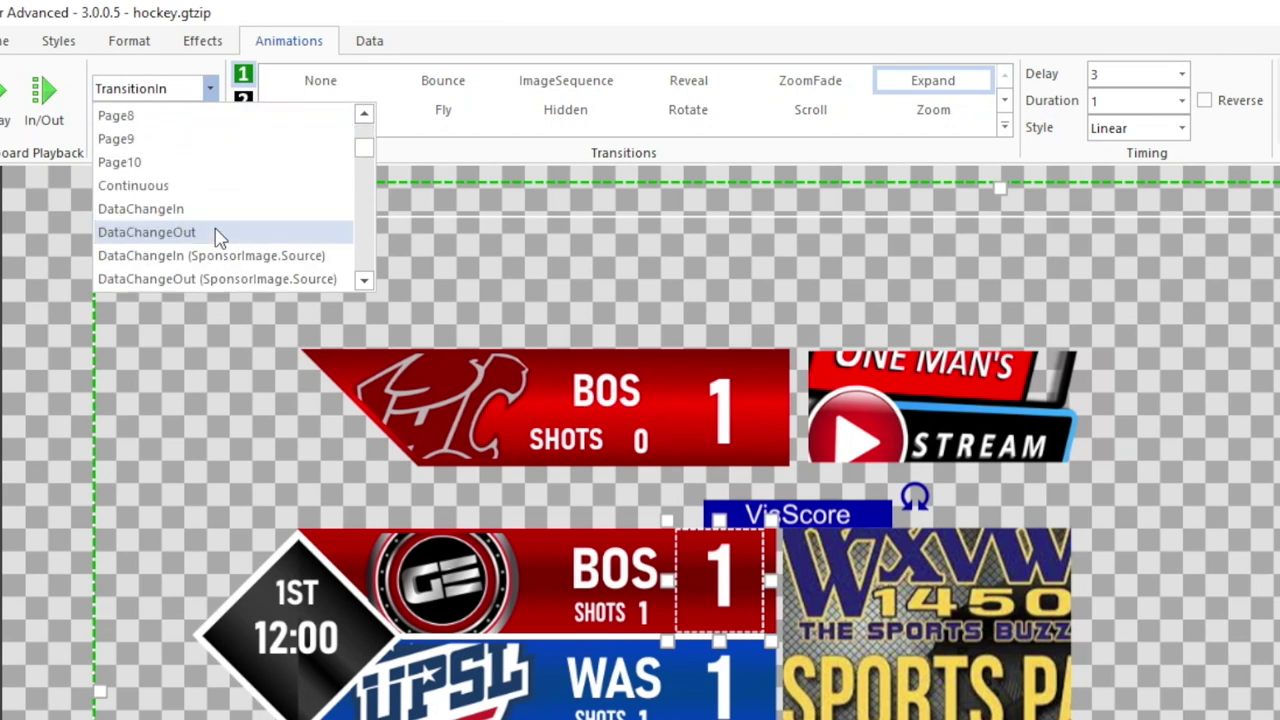
scroll(220, 238, down, 1)
scroll(215, 230, down, 1)
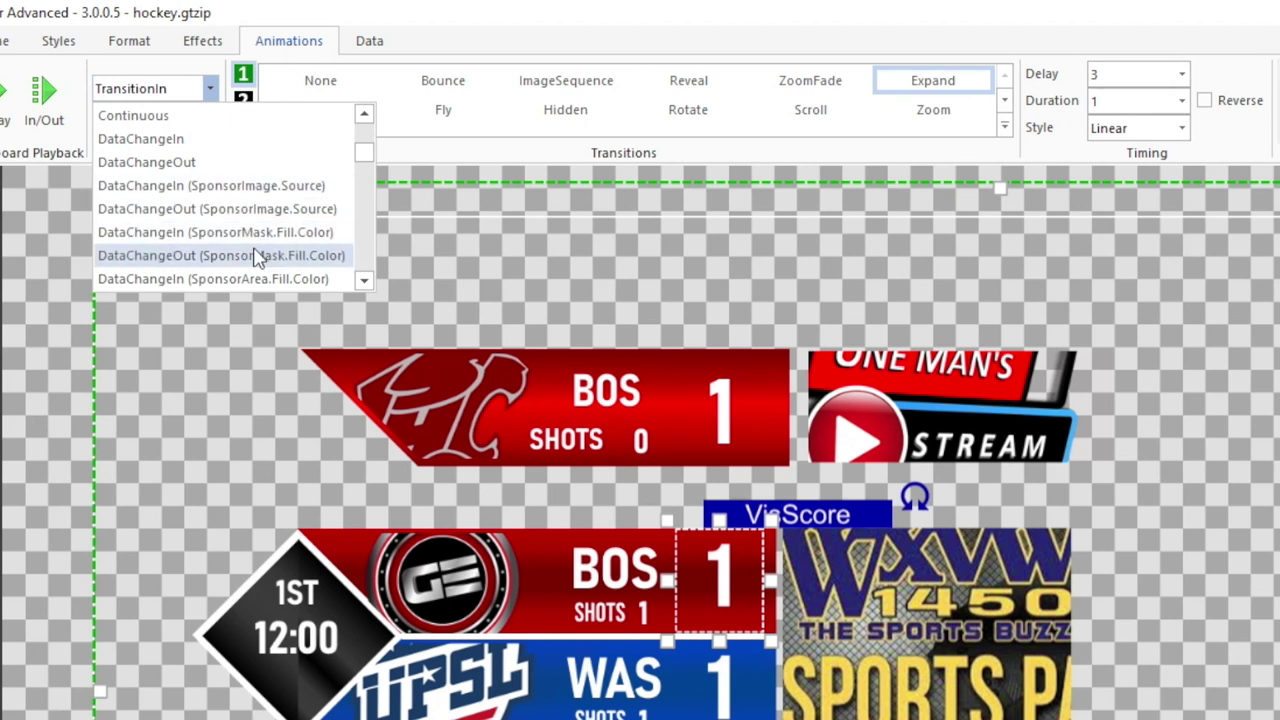
scroll(258, 274, down, 1)
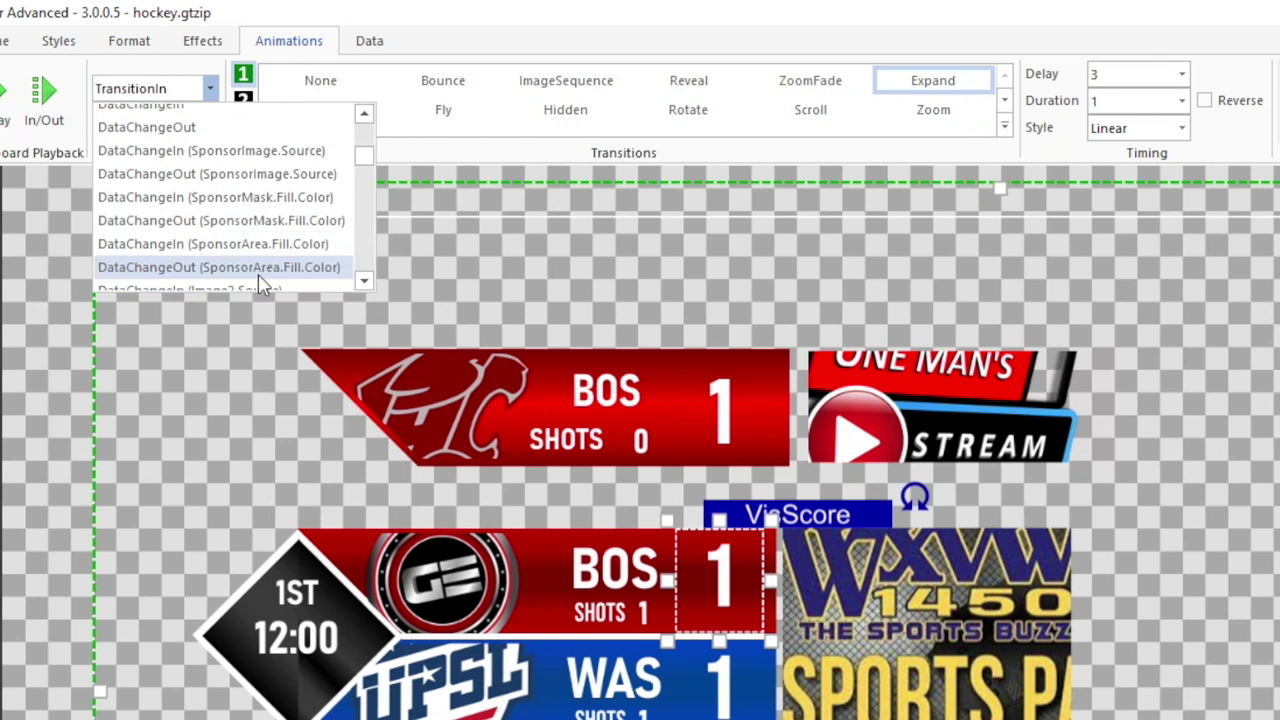
scroll(260, 284, down, 1)
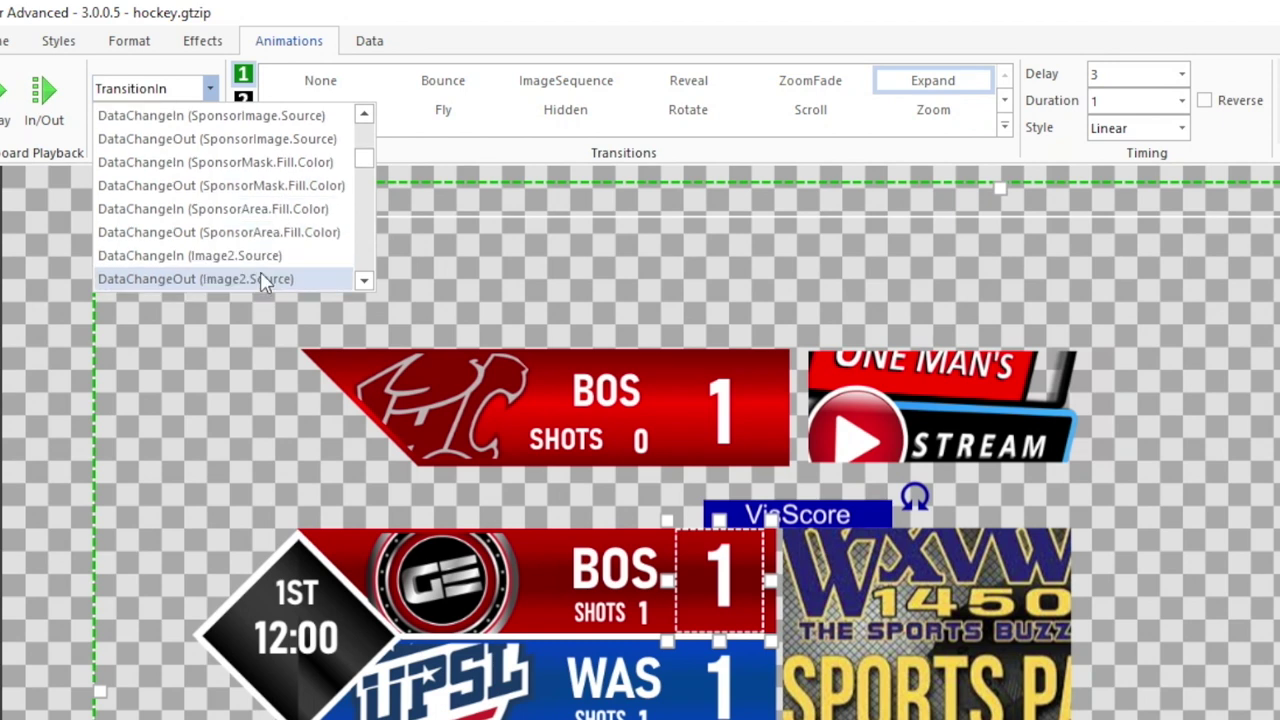
scroll(260, 277, down, 1)
scroll(260, 277, down, 1)
scroll(262, 279, down, 1)
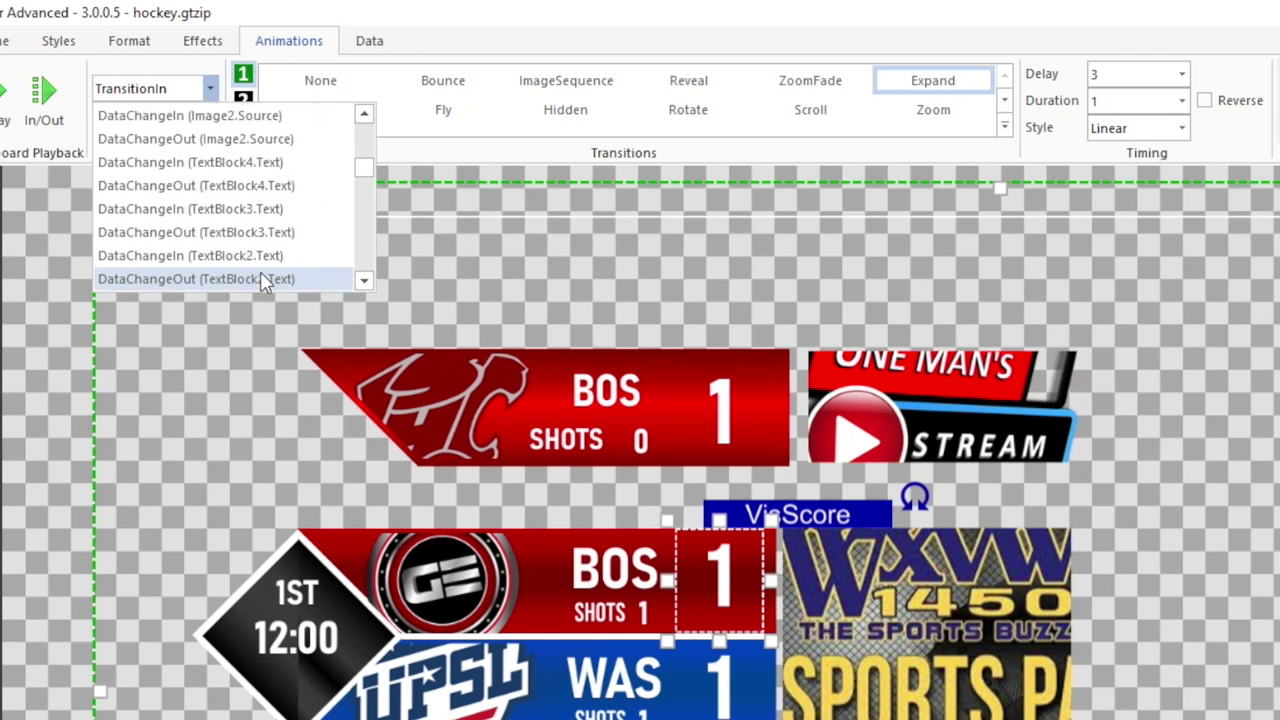
scroll(264, 280, down, 3)
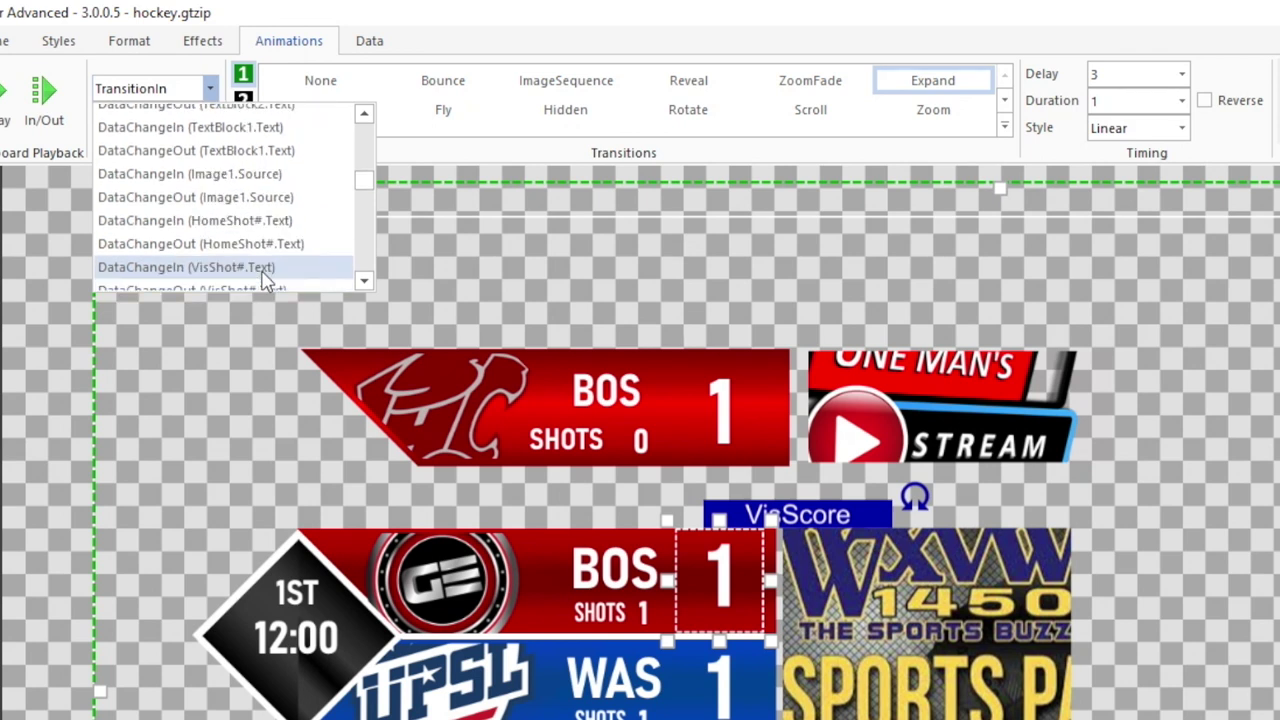
scroll(266, 280, down, 1)
scroll(266, 280, down, 7)
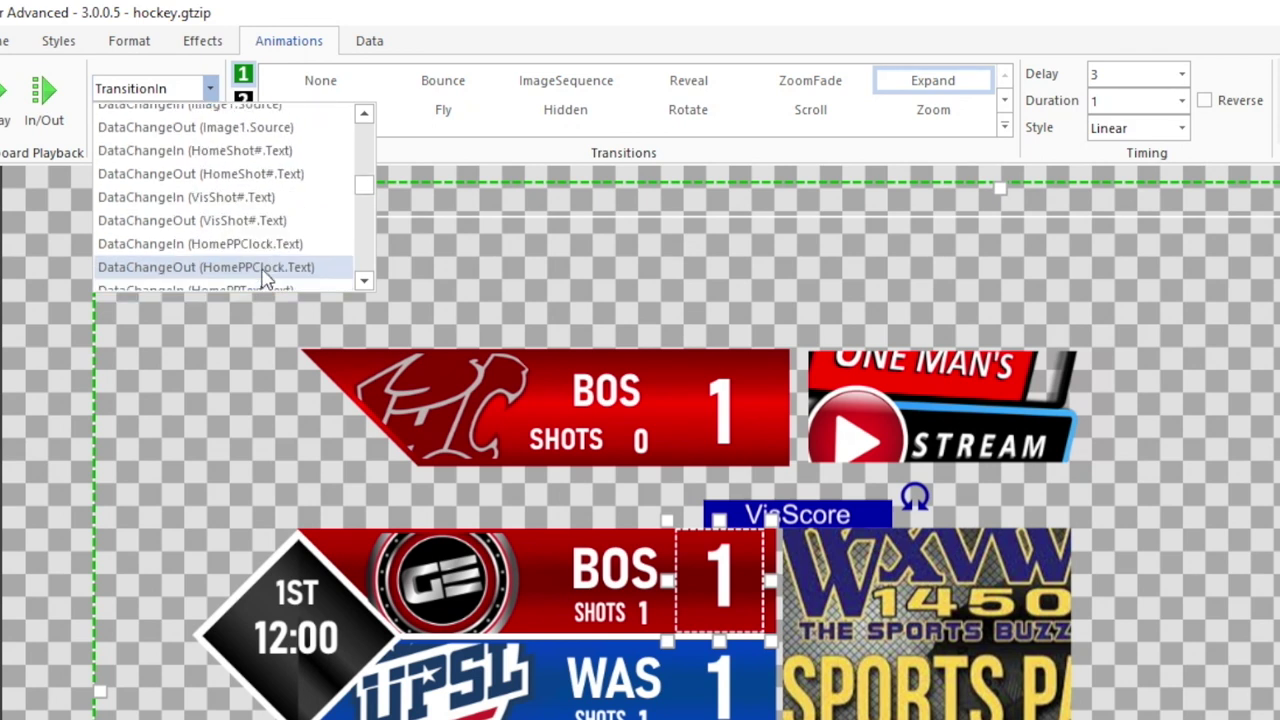
scroll(284, 233, down, 8)
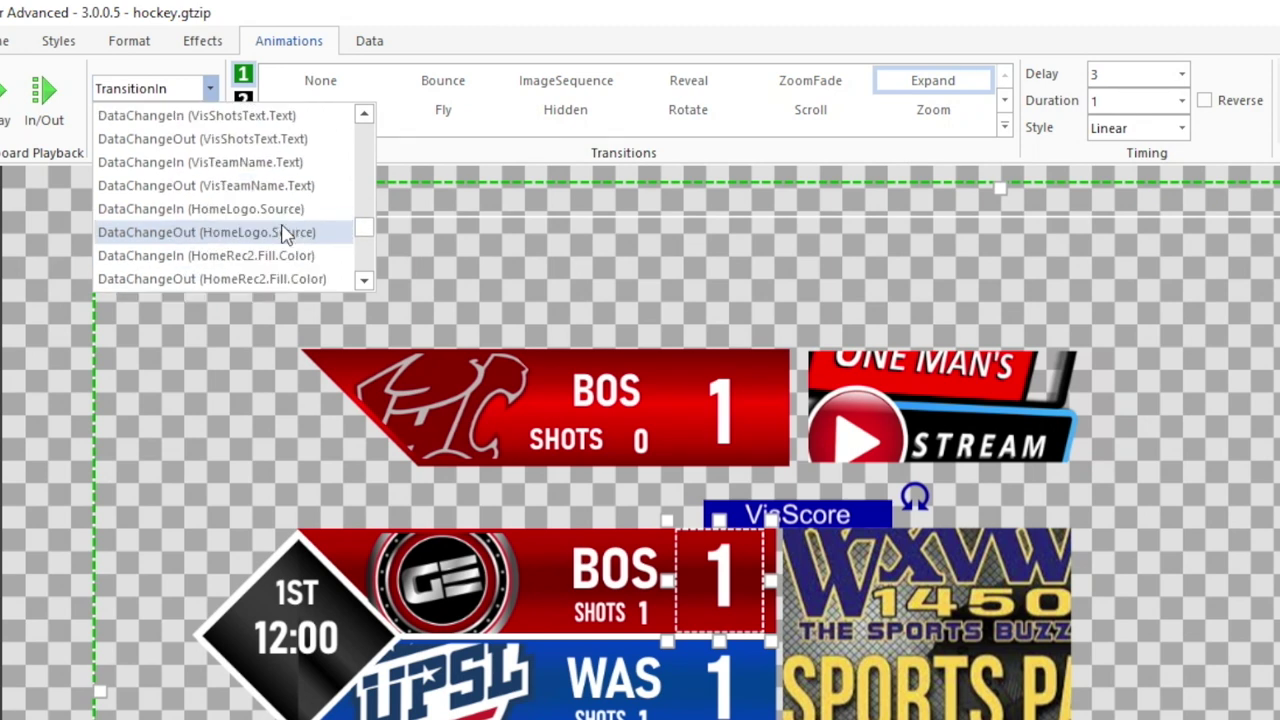
scroll(284, 233, up, 8)
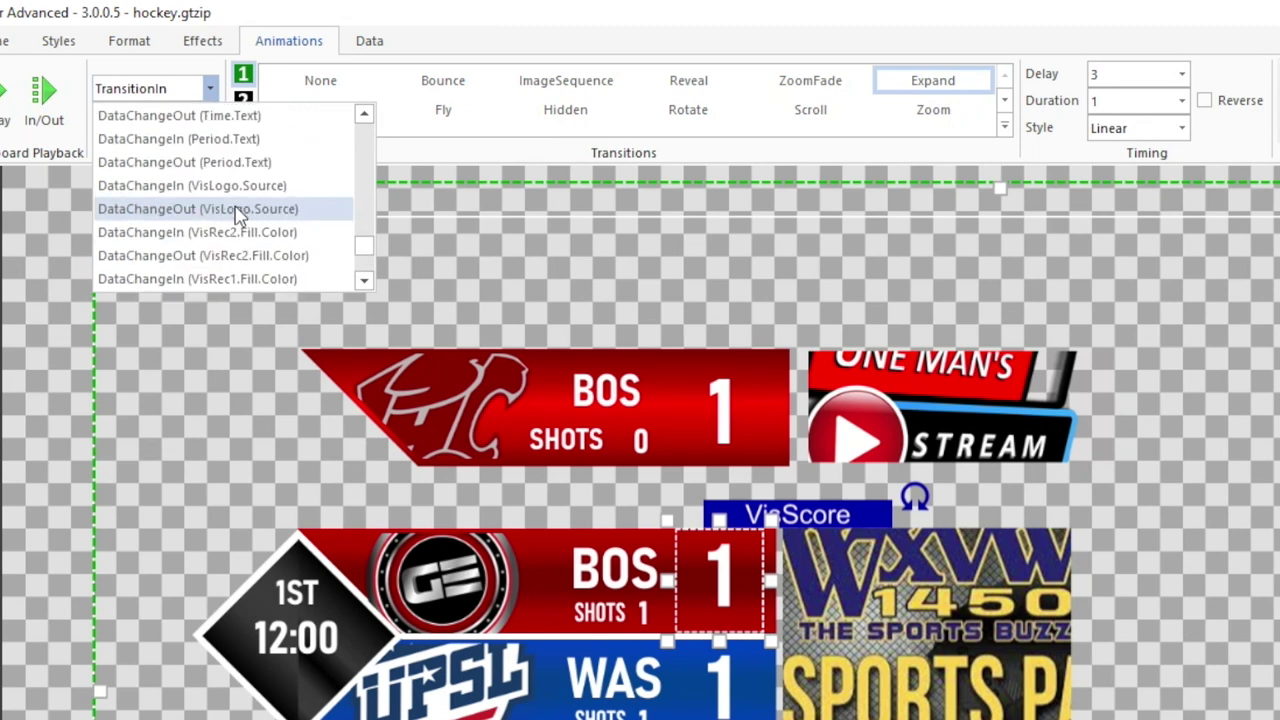
scroll(240, 215, up, 1)
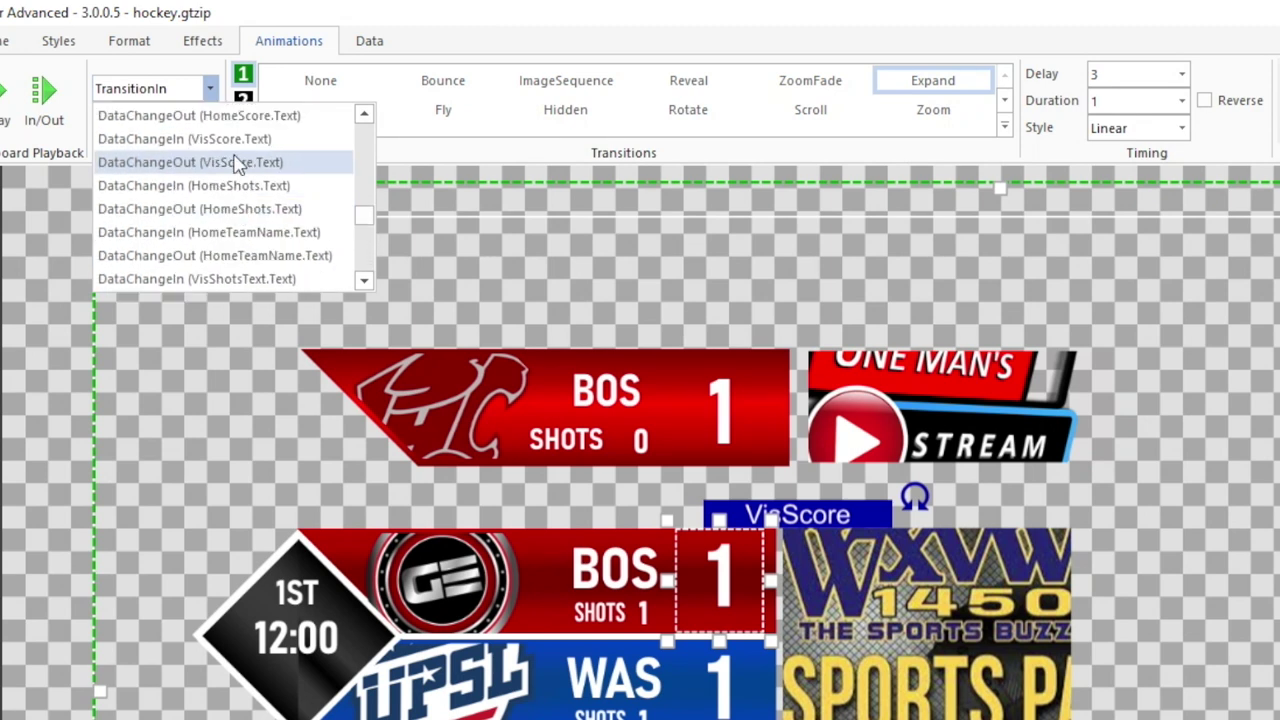
click(169, 146)
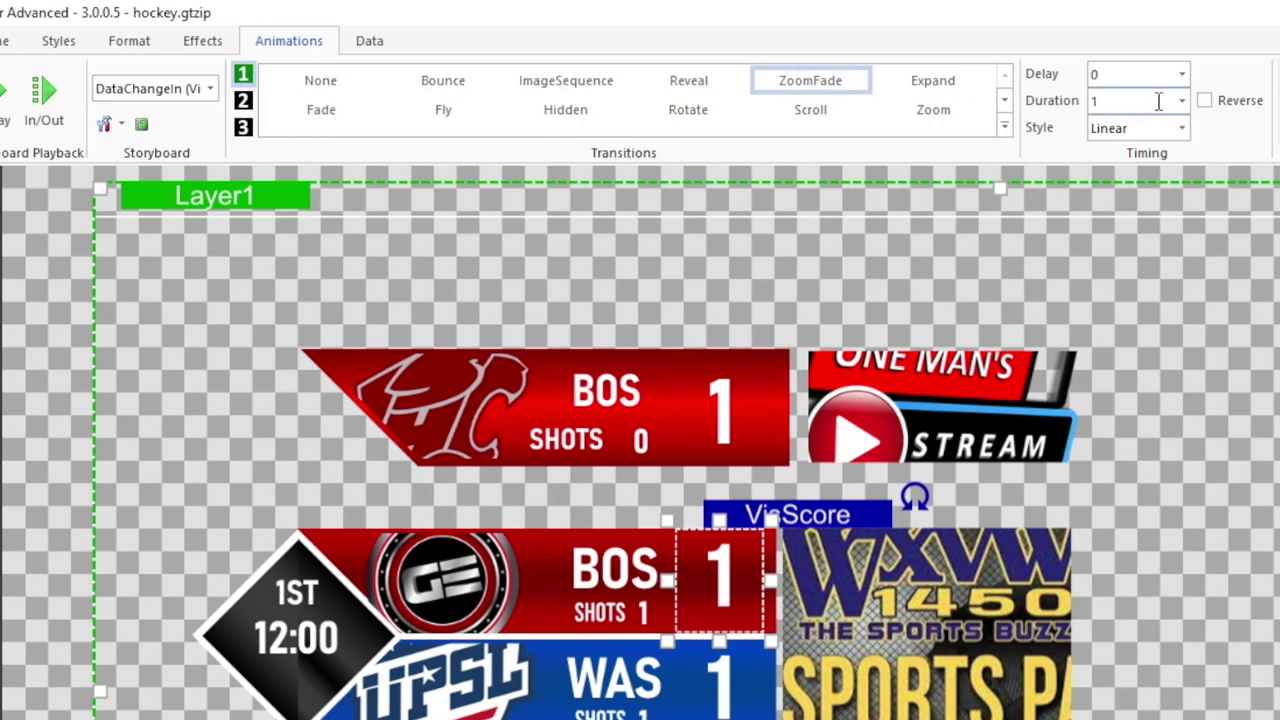
- Open the DataChangeOut (VisScore.Text) storyboard for the visitor score and choose the ZoomFade transition
click(211, 90)
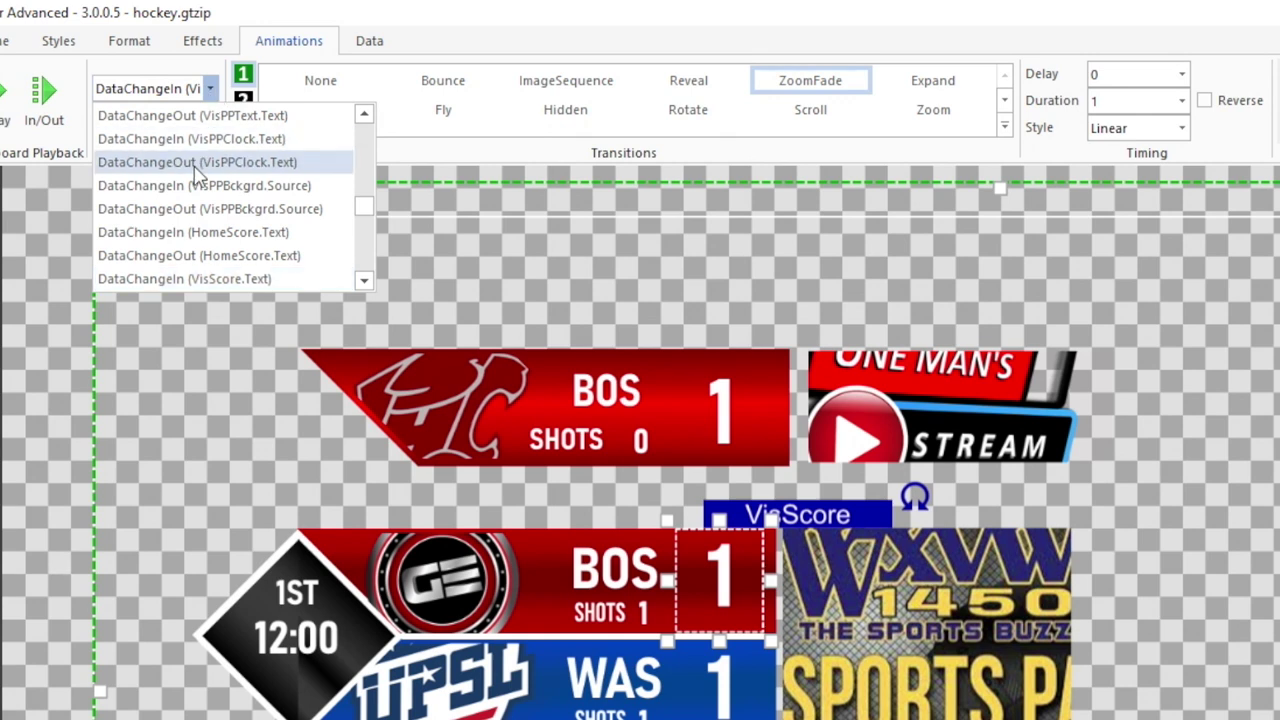
scroll(215, 285, down, 1)
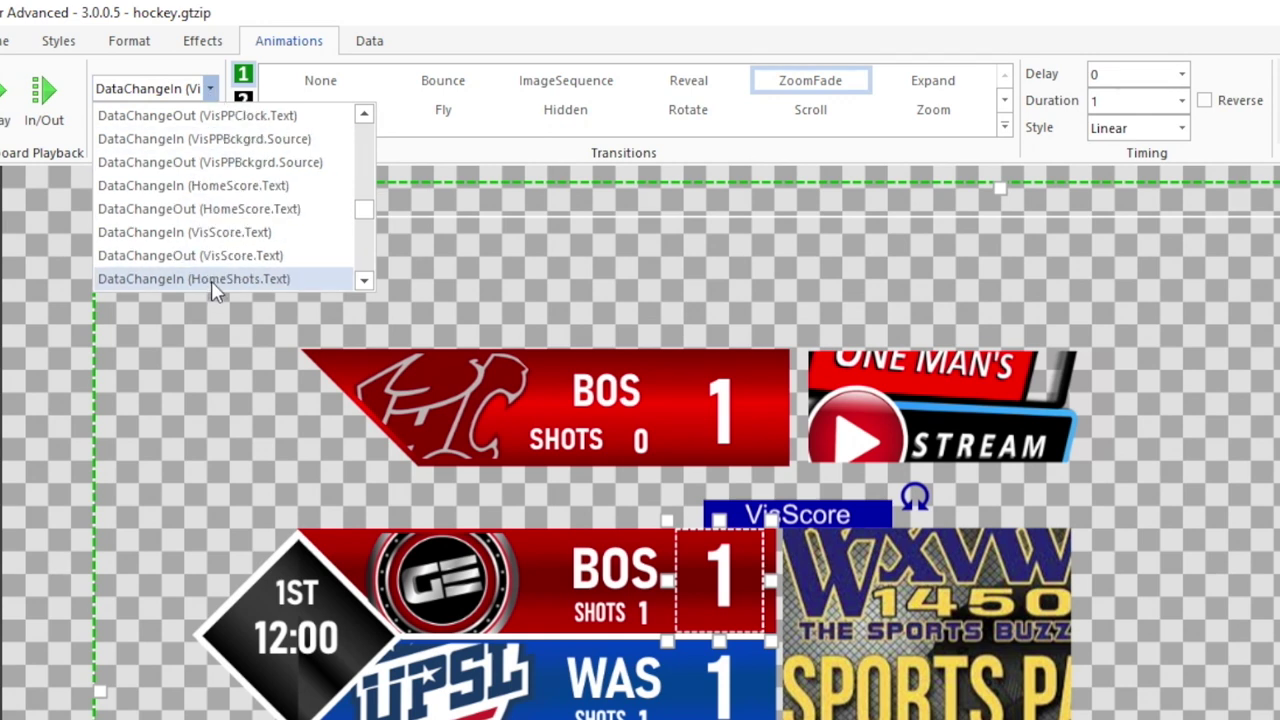
click(215, 256)
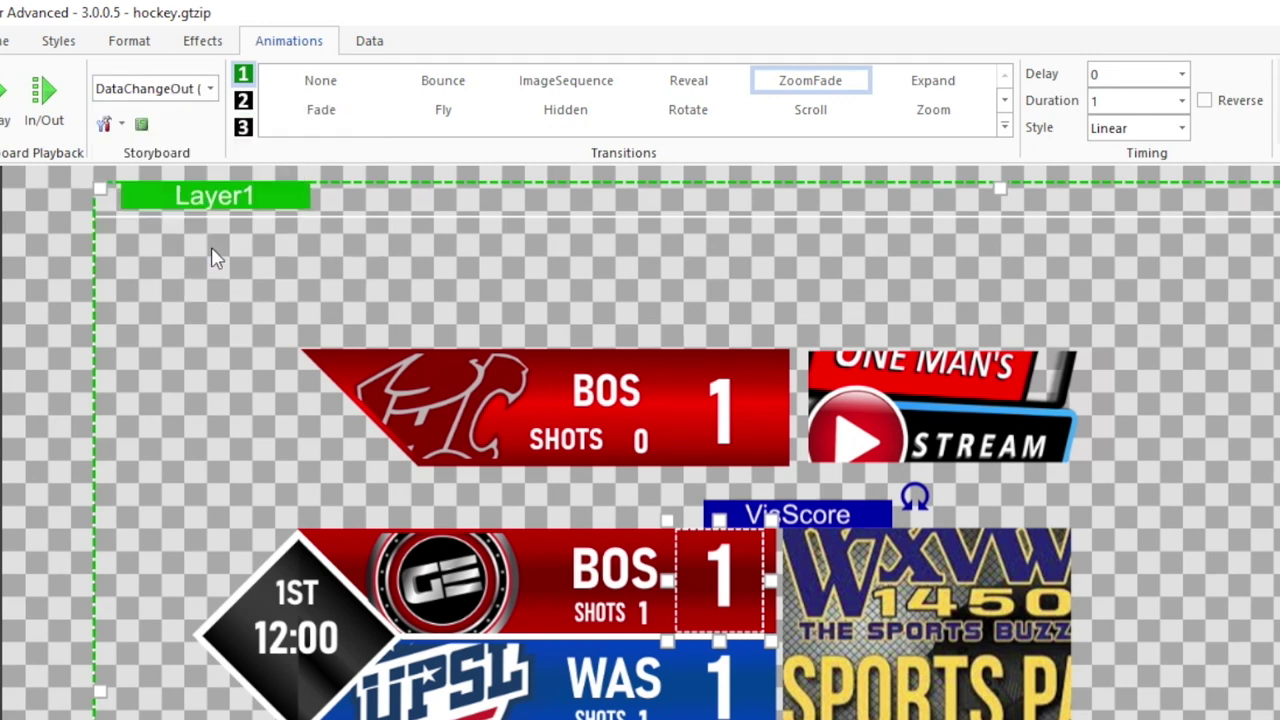
click(802, 87)
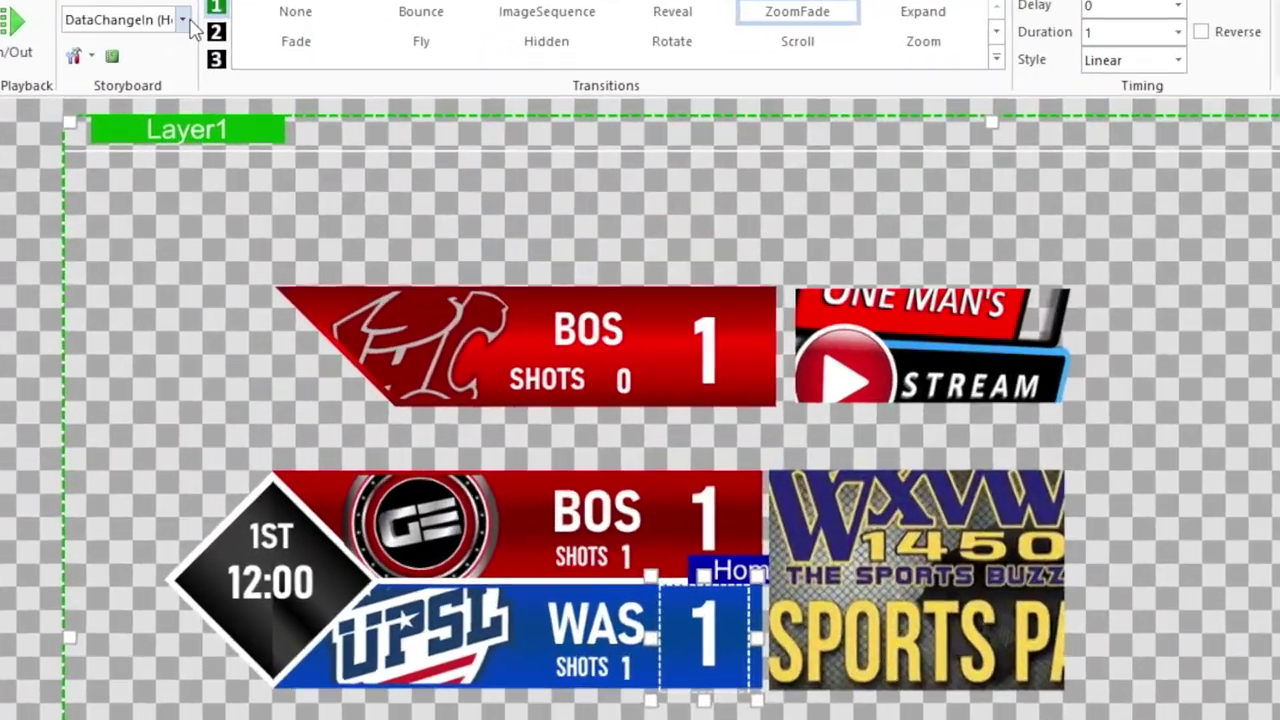
- Open the home score's DataChangeOut (HomeScore.Text) storyboard to review its transition
click(194, 71)
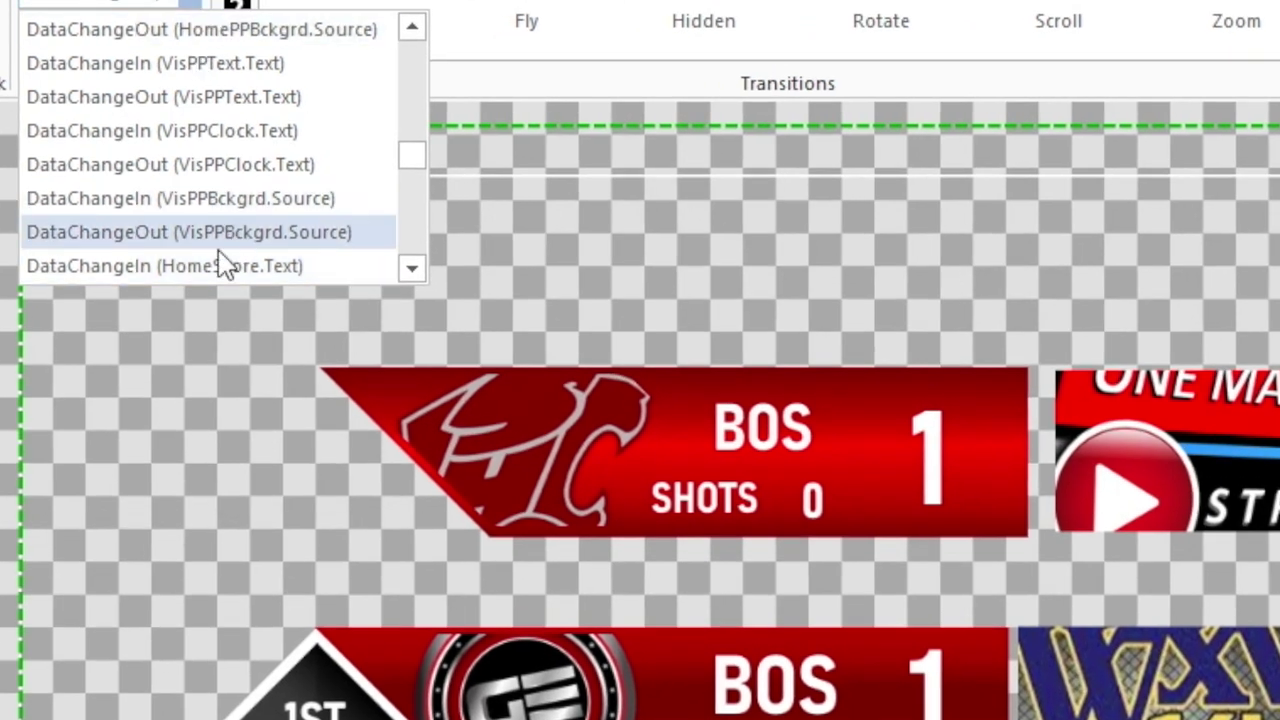
scroll(209, 264, down, 1)
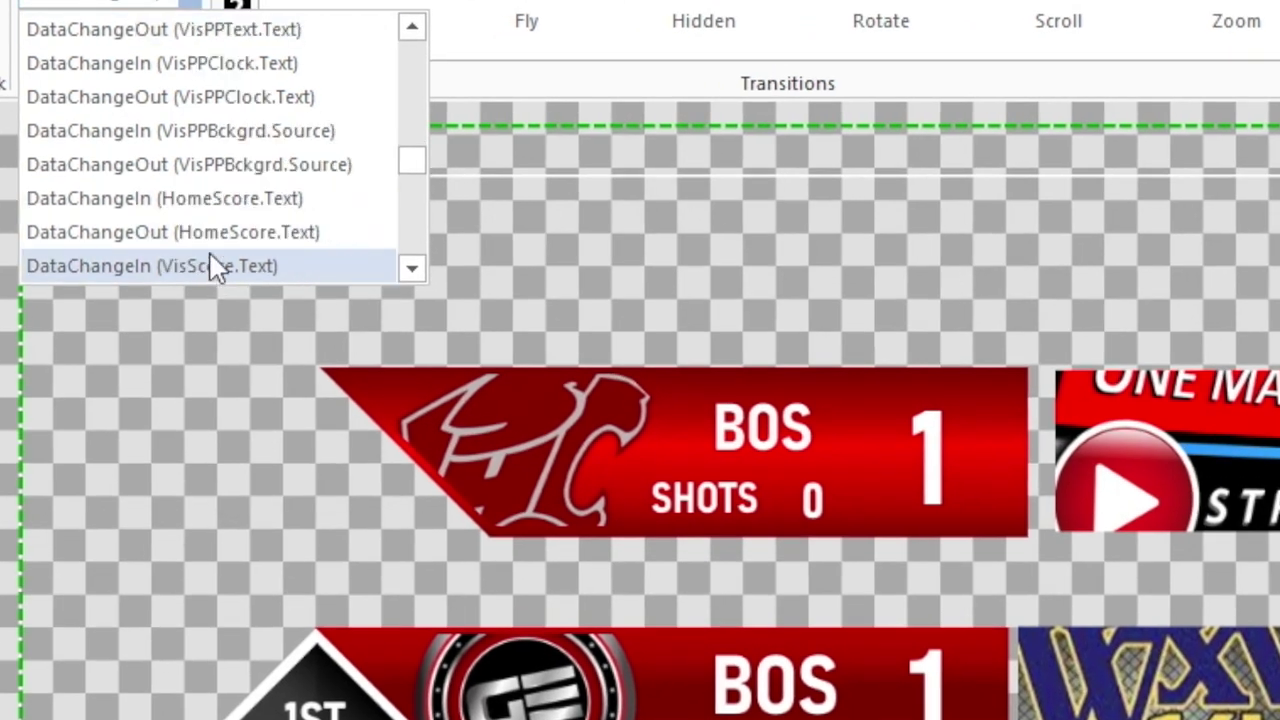
click(214, 232)
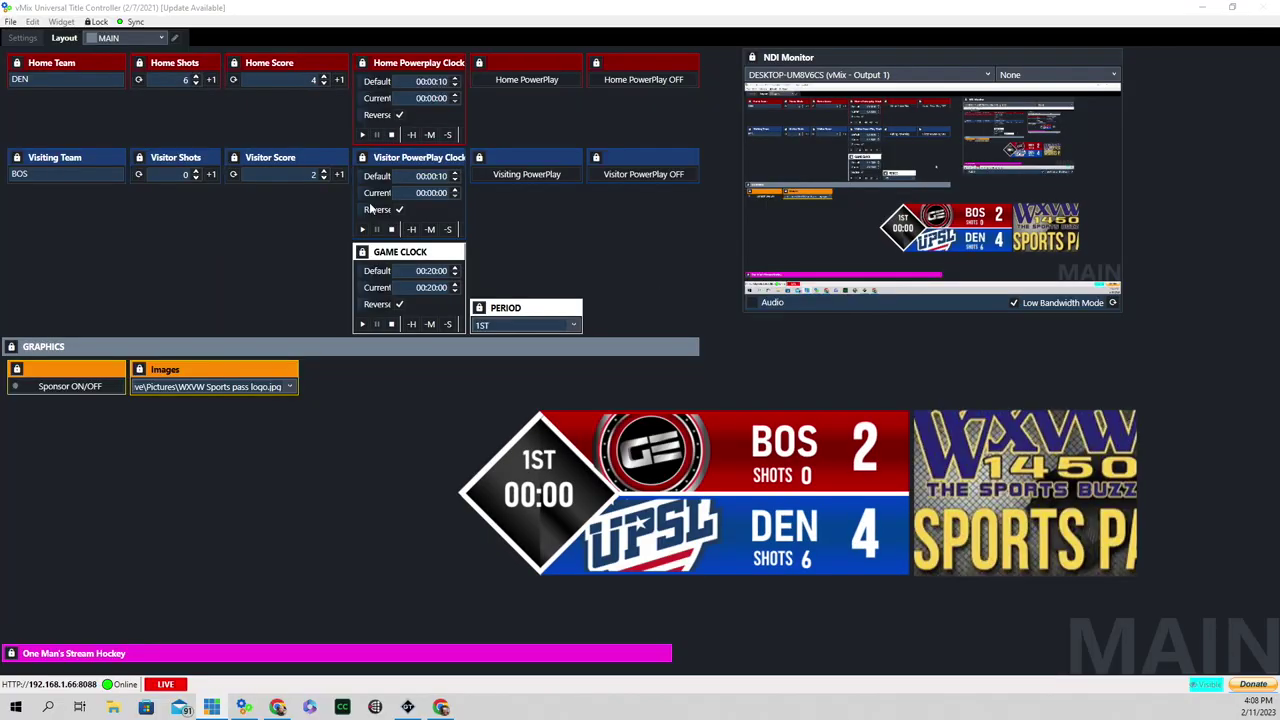
- In vMix Universal Title Controller, raise Home Shots to 7, Home Score to 5, Visitor Shots to 2 and Visitor Score to 3
click(211, 80)
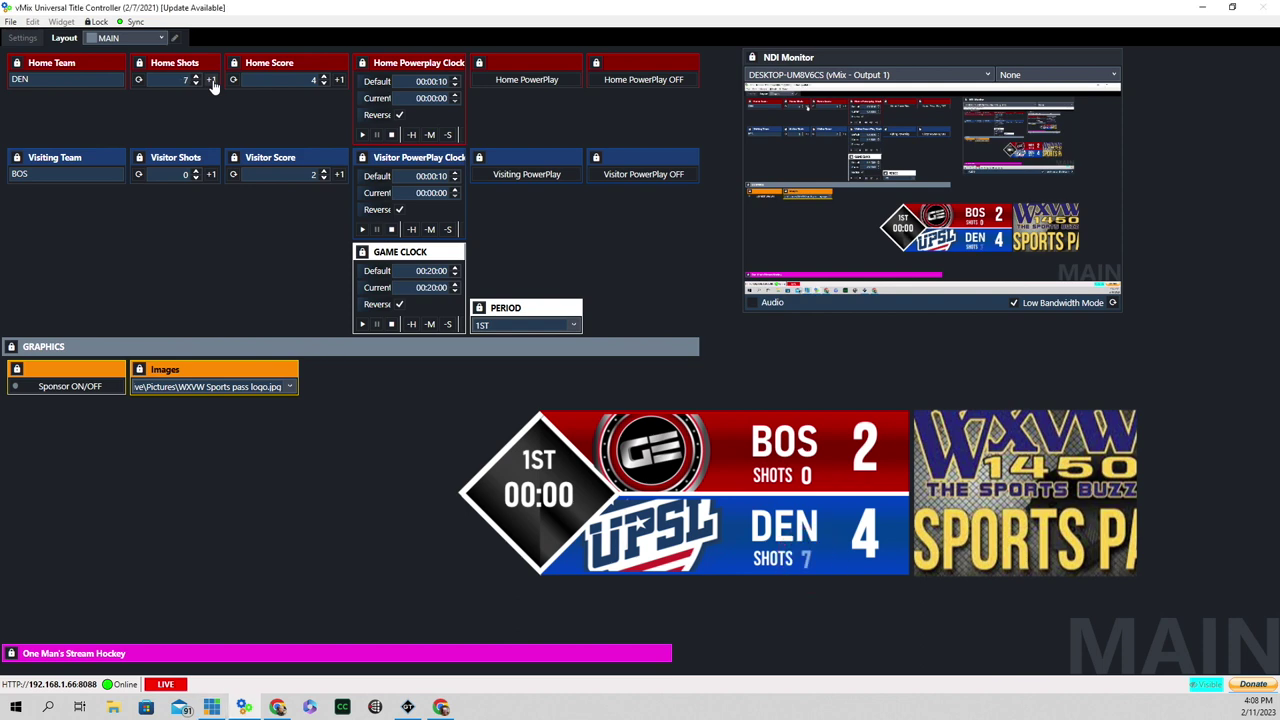
click(340, 81)
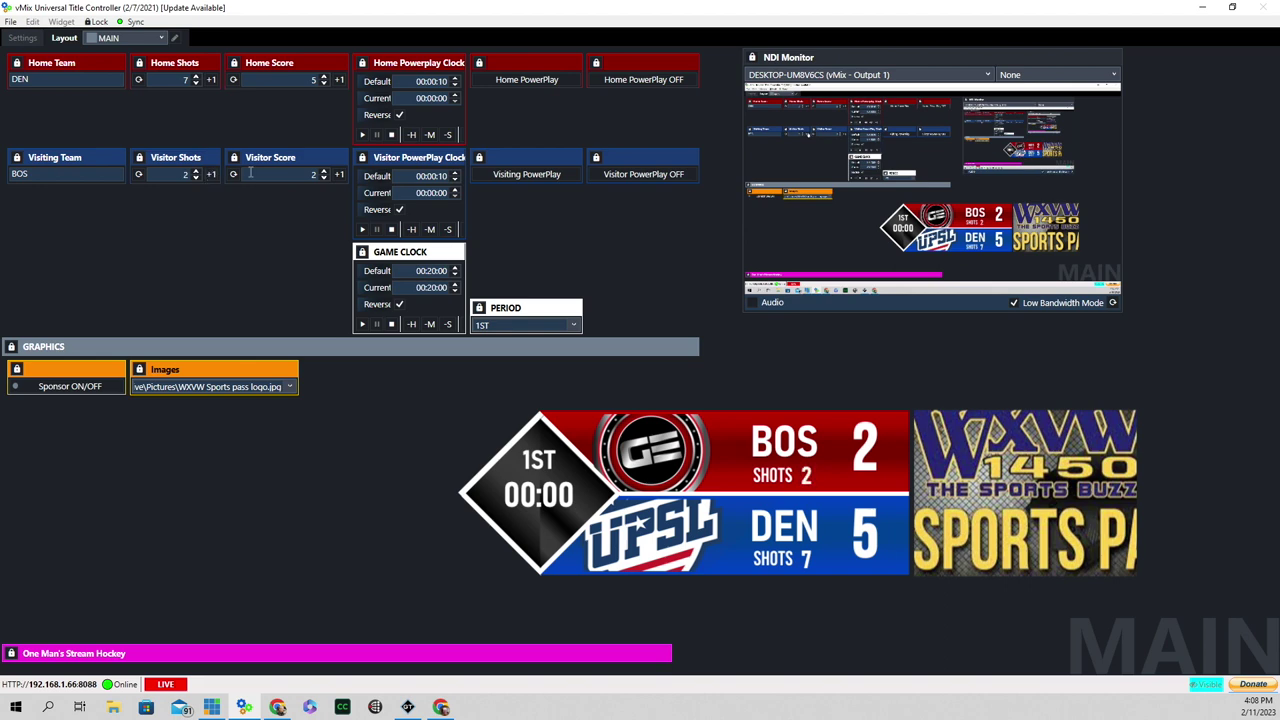
click(338, 176)
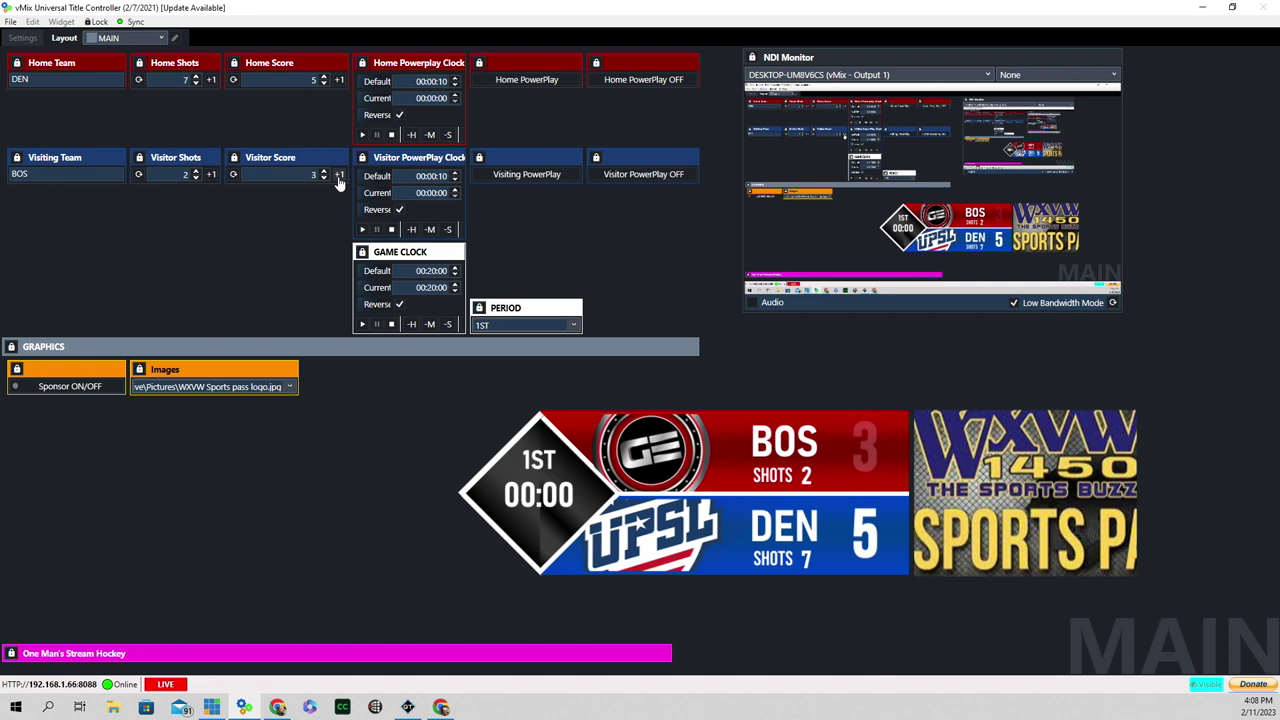
- Start the game clock and change the period to 2ND
click(362, 324)
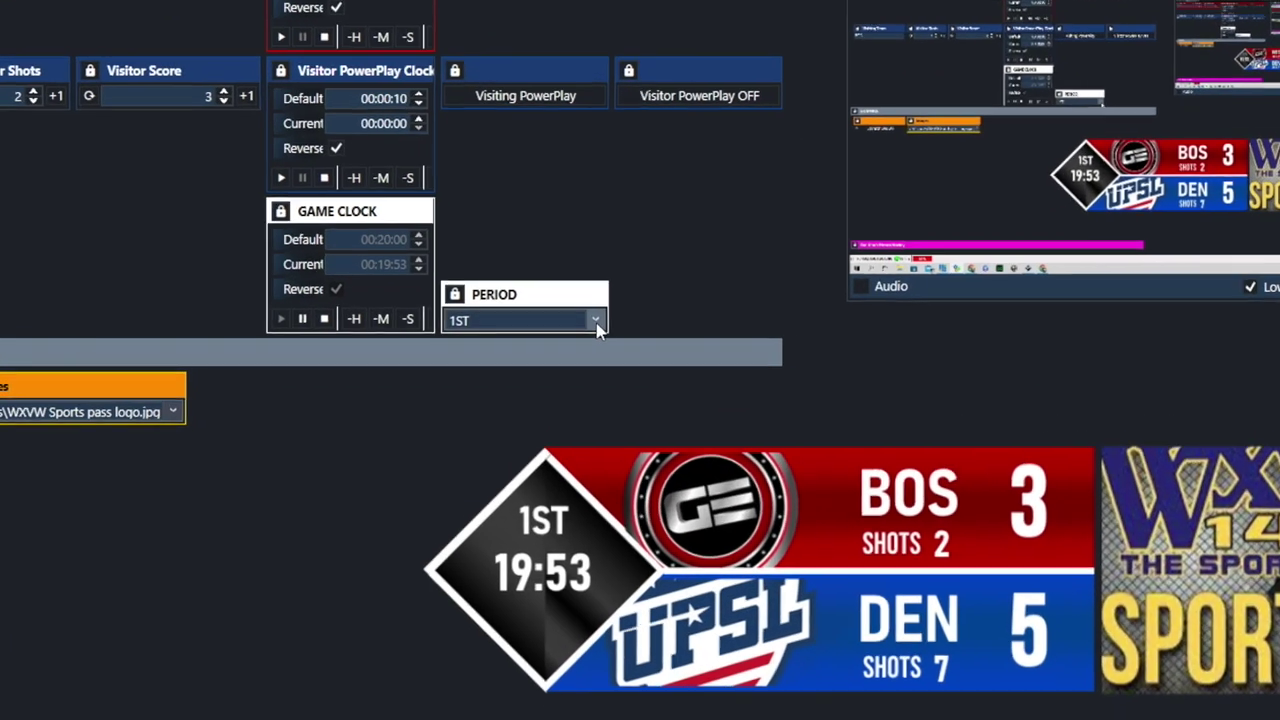
click(573, 325)
click(499, 370)
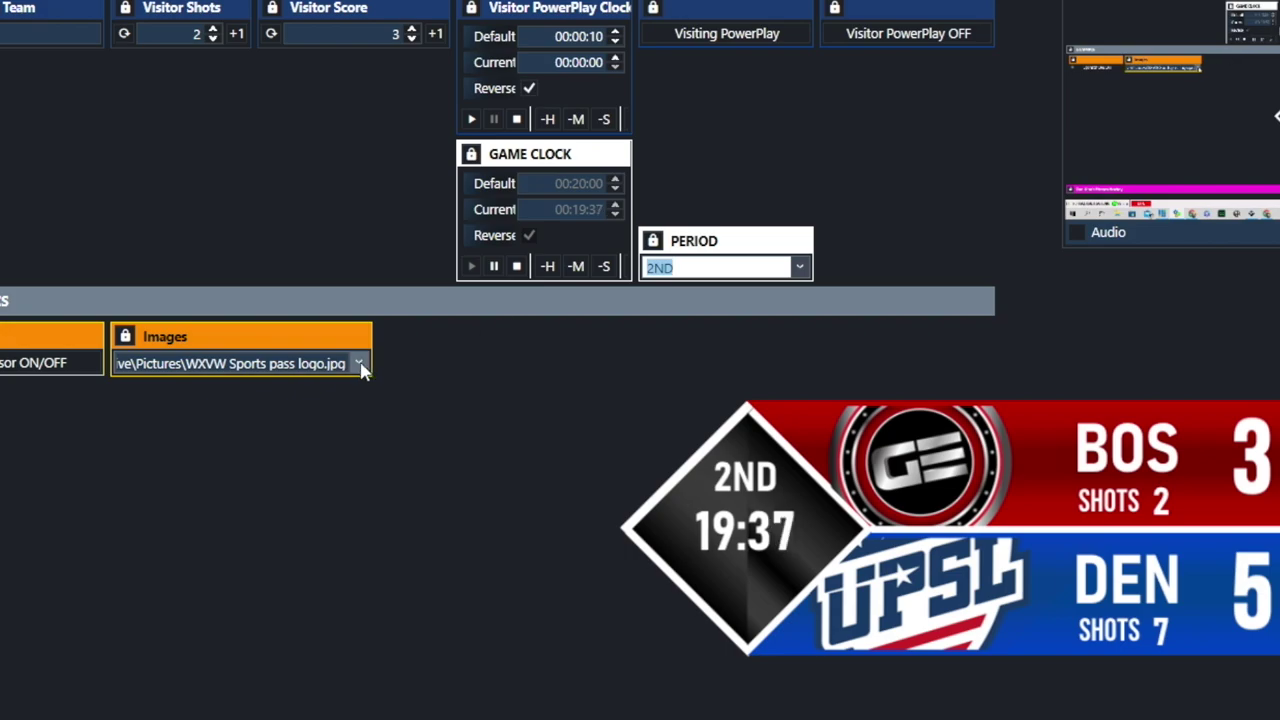
- Change the sponsor image to EP11 Thumbnail.PNG, and toggle the sponsor graphic off and back on
click(359, 364)
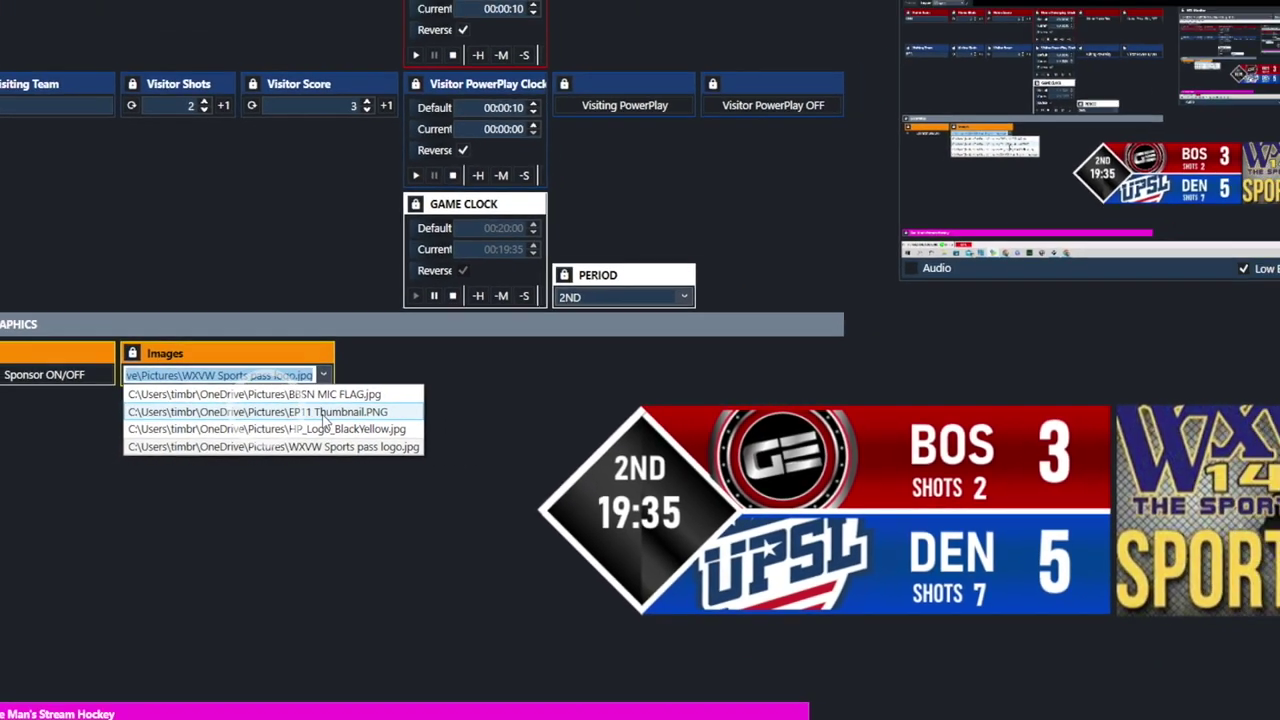
click(280, 408)
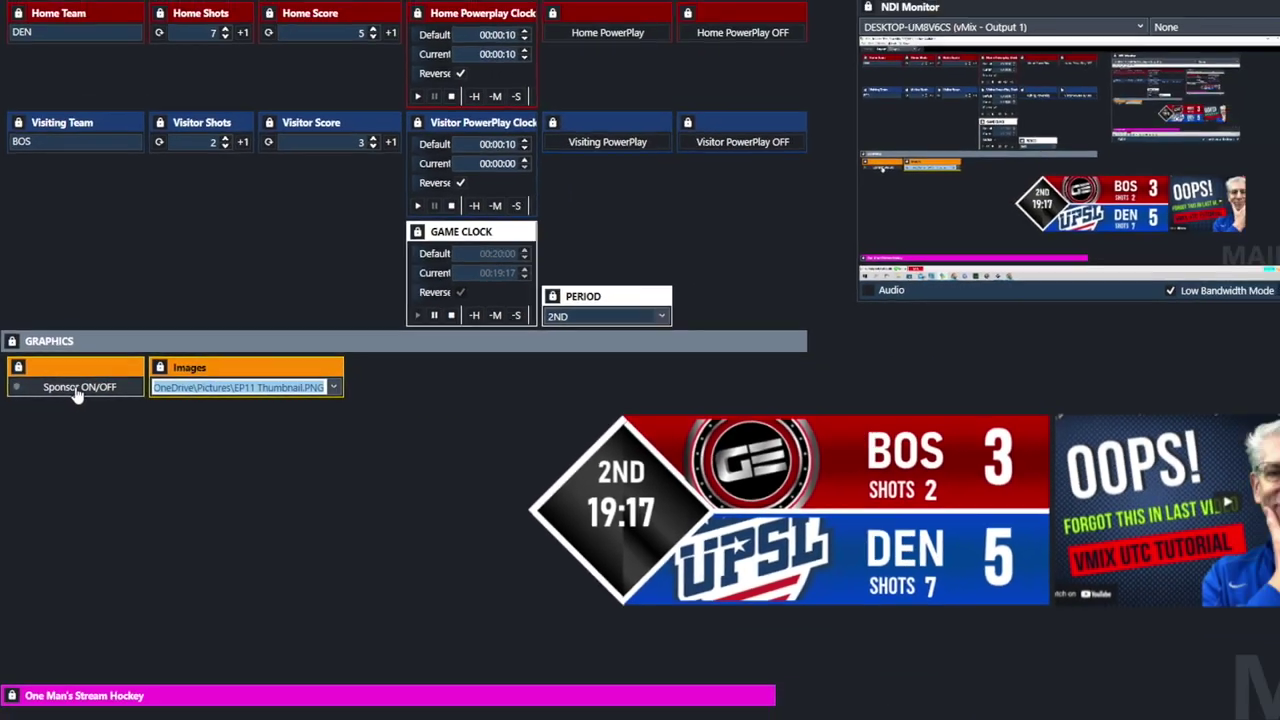
click(117, 398)
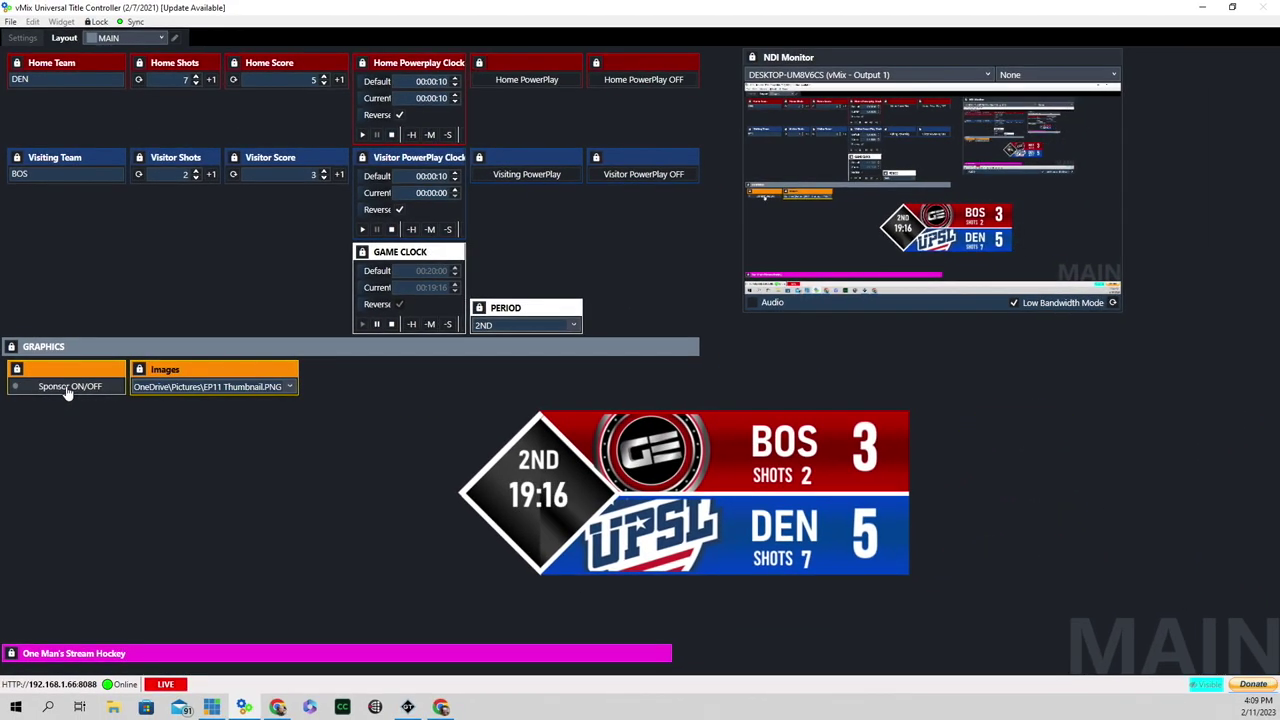
click(66, 391)
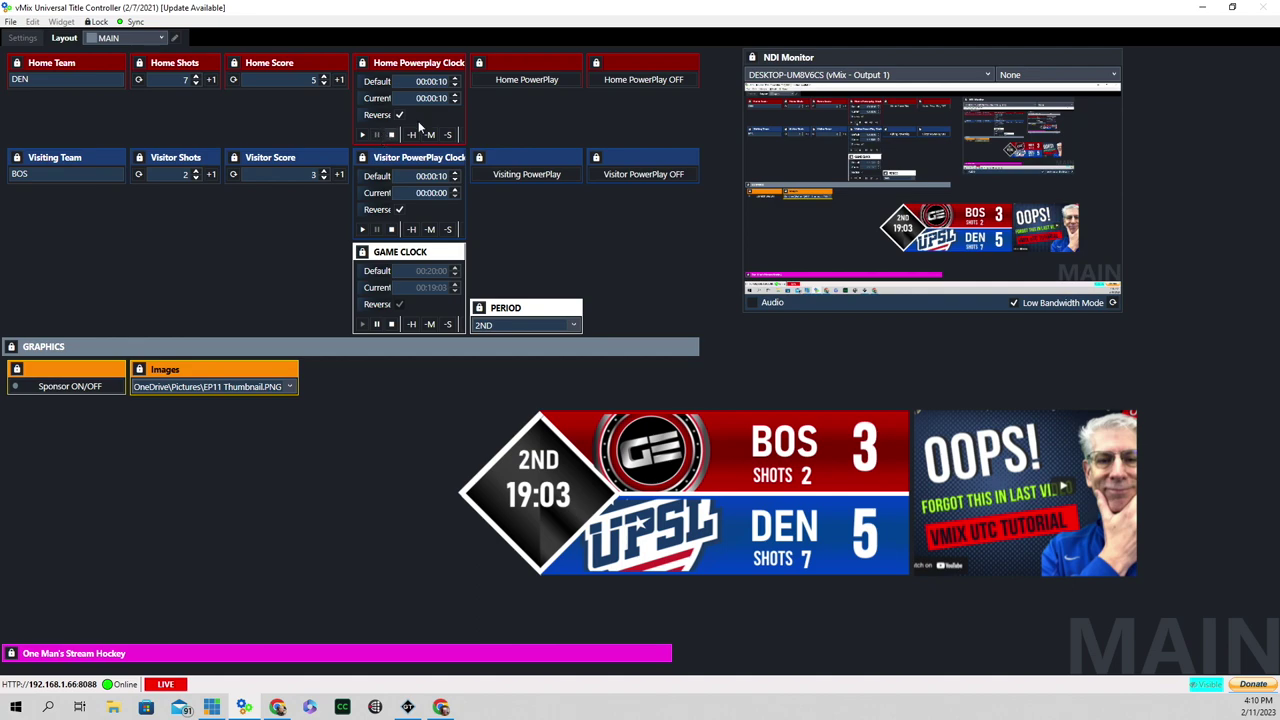
- Trigger the Home PowerPlay on the live scoreboard
click(529, 83)
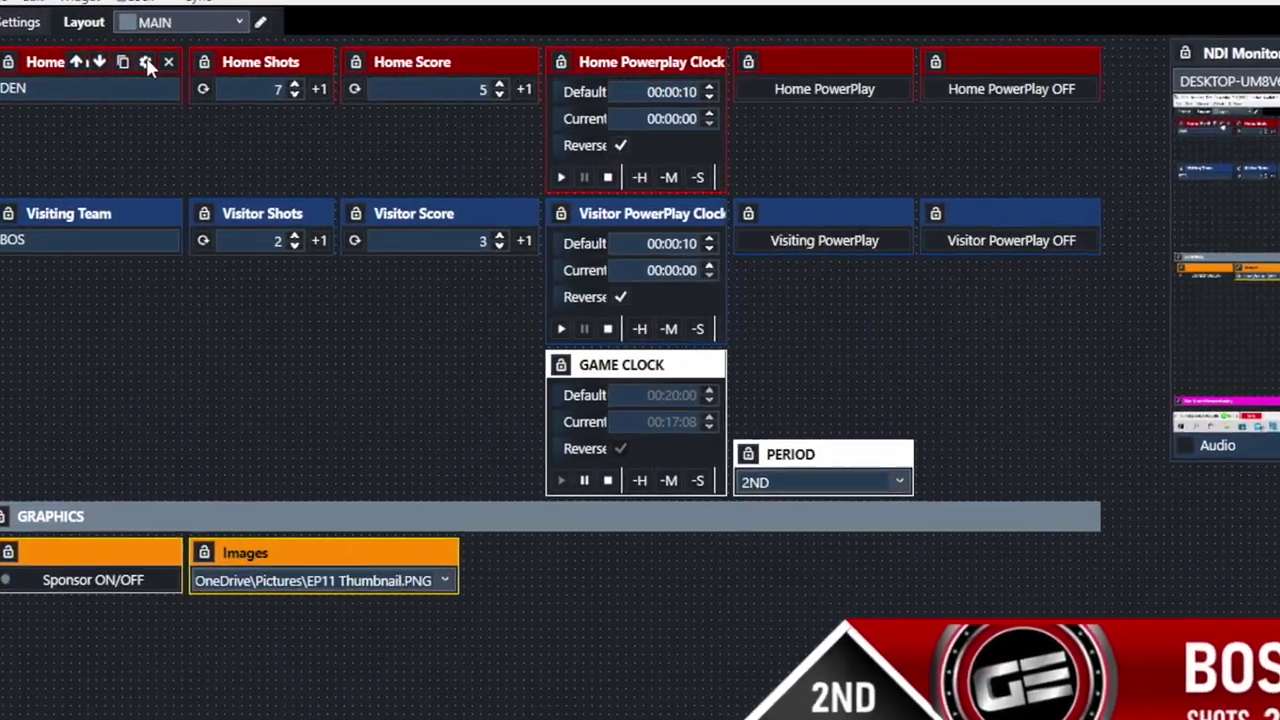
- In the Home Team widget's properties, map the title to HomeTeamName.Text of the hockey title and accept the settings
click(120, 60)
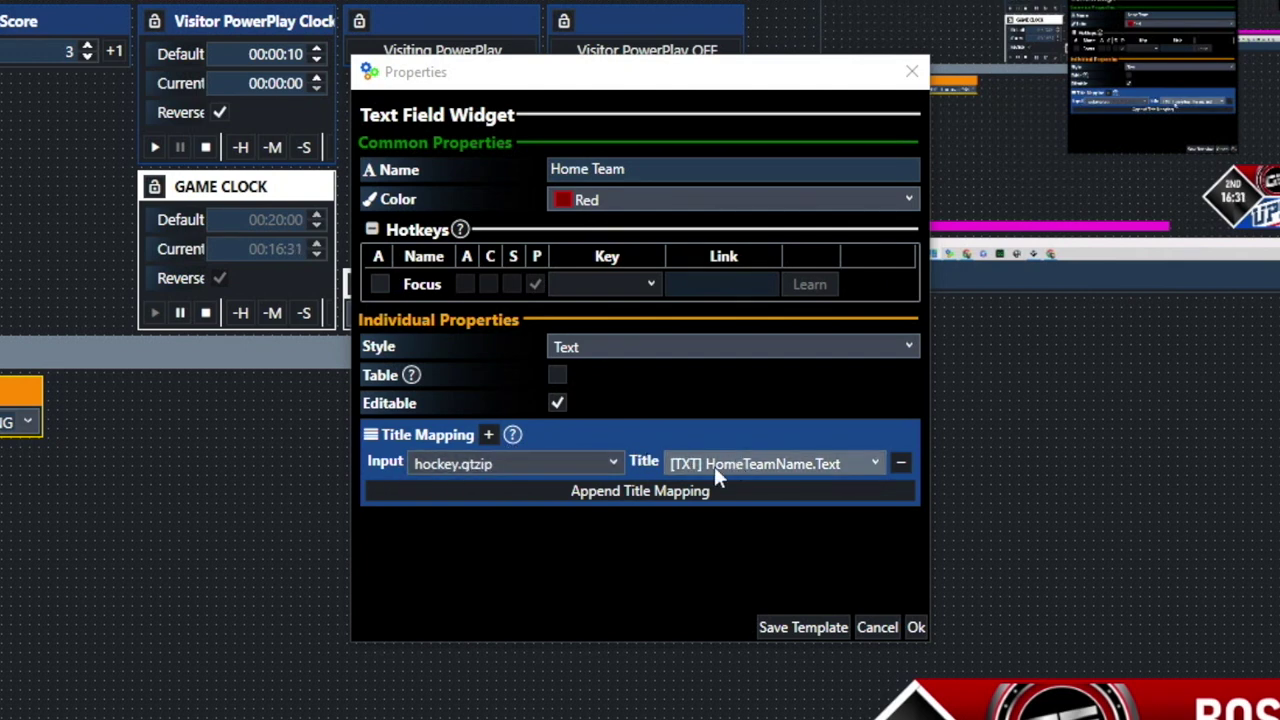
click(872, 460)
scroll(808, 583, up, 2)
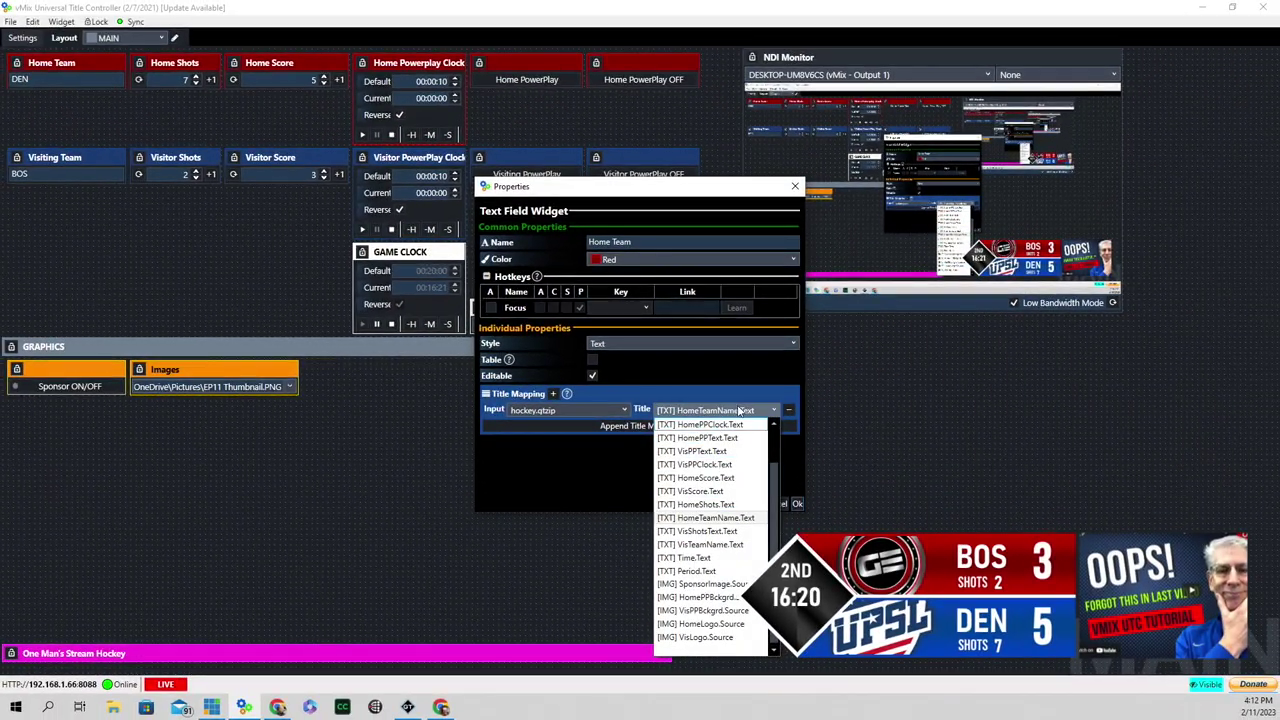
click(724, 519)
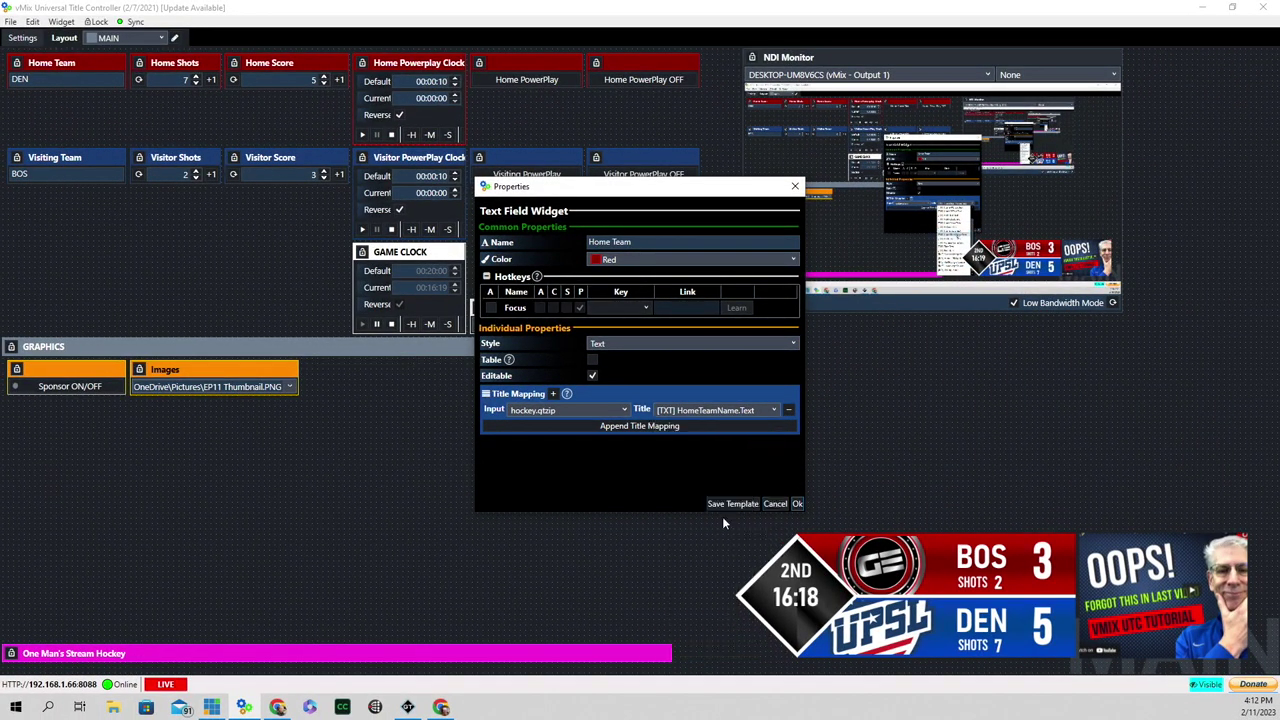
click(797, 504)
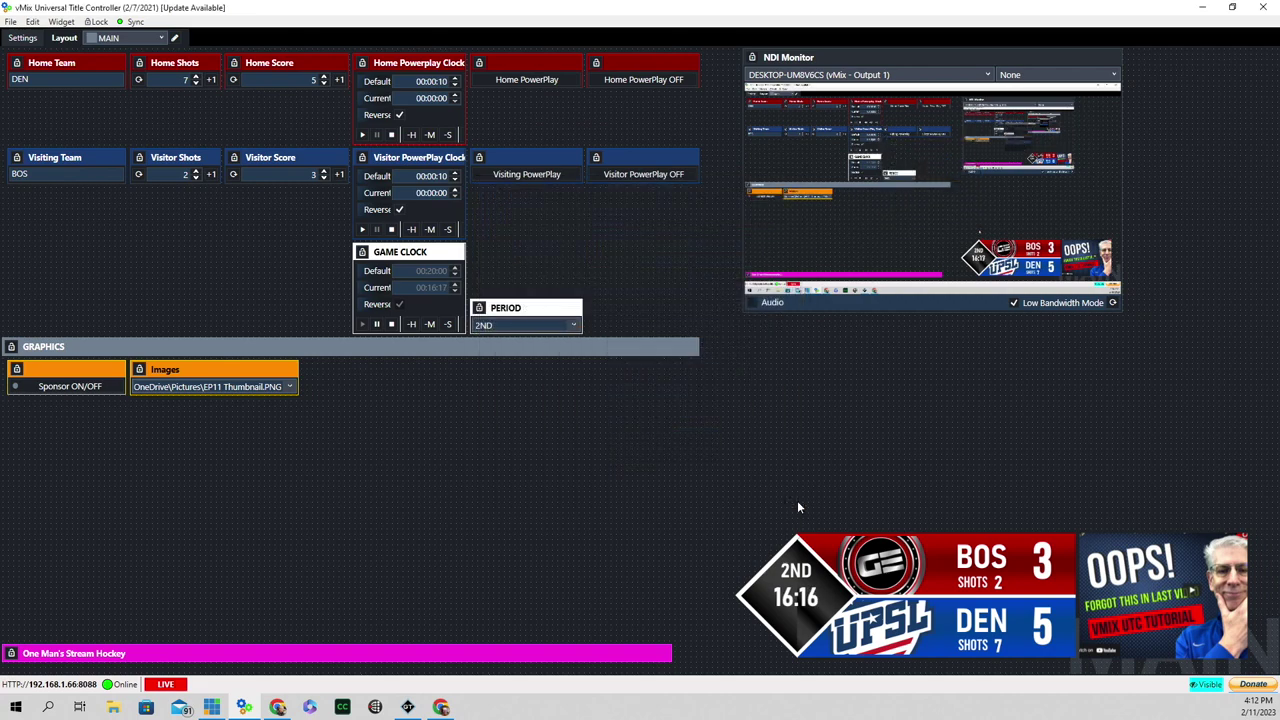
- Change the home team's name on the scoreboard to OMS
click(36, 79)
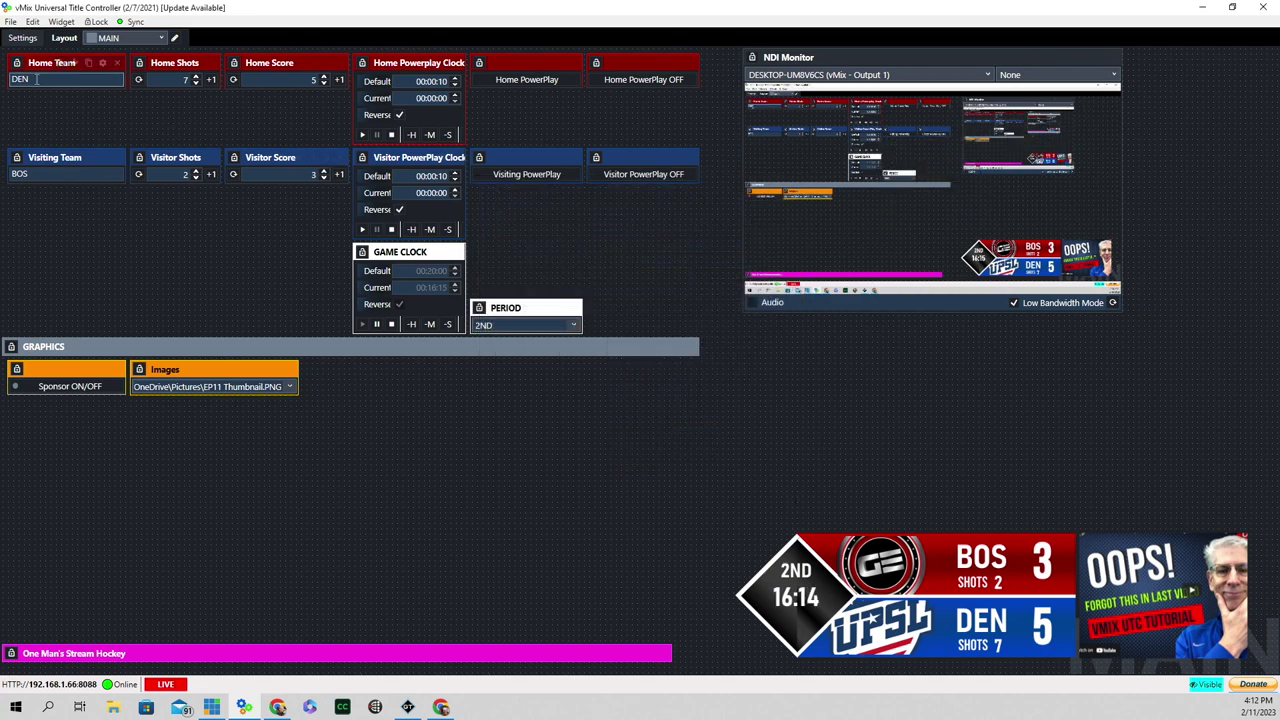
drag(36, 79, 3, 86)
text(OMS)
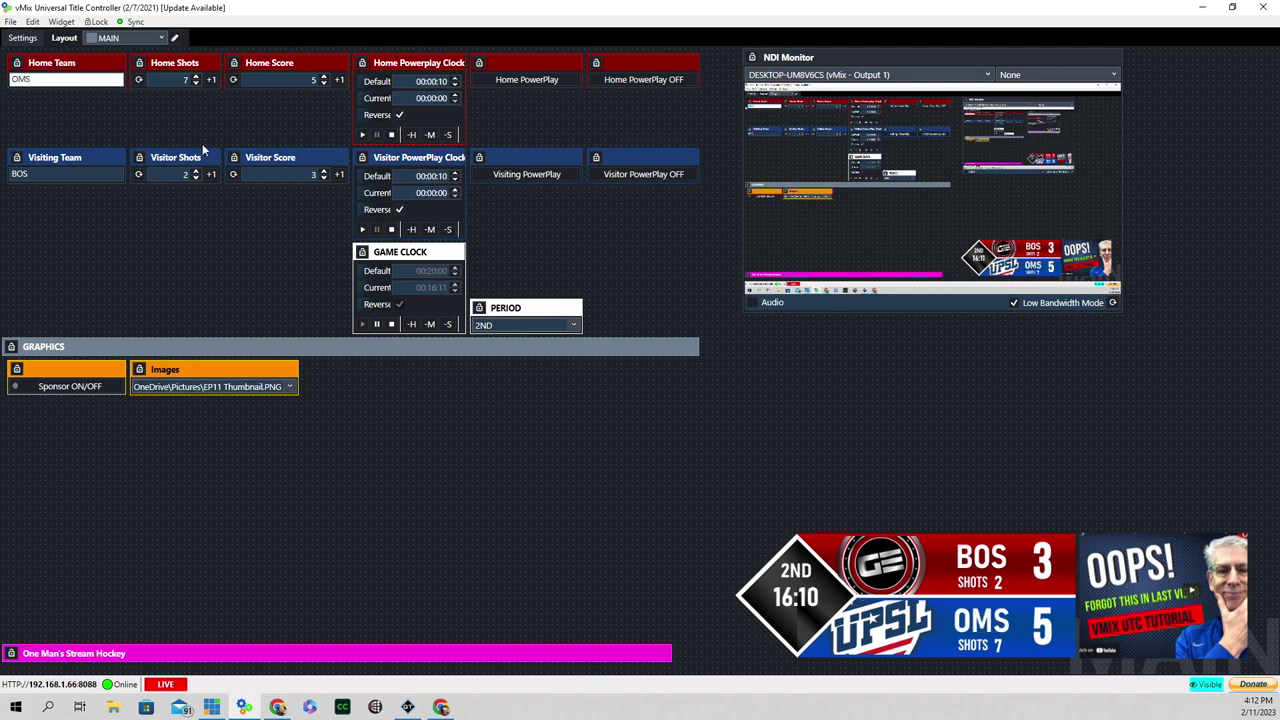
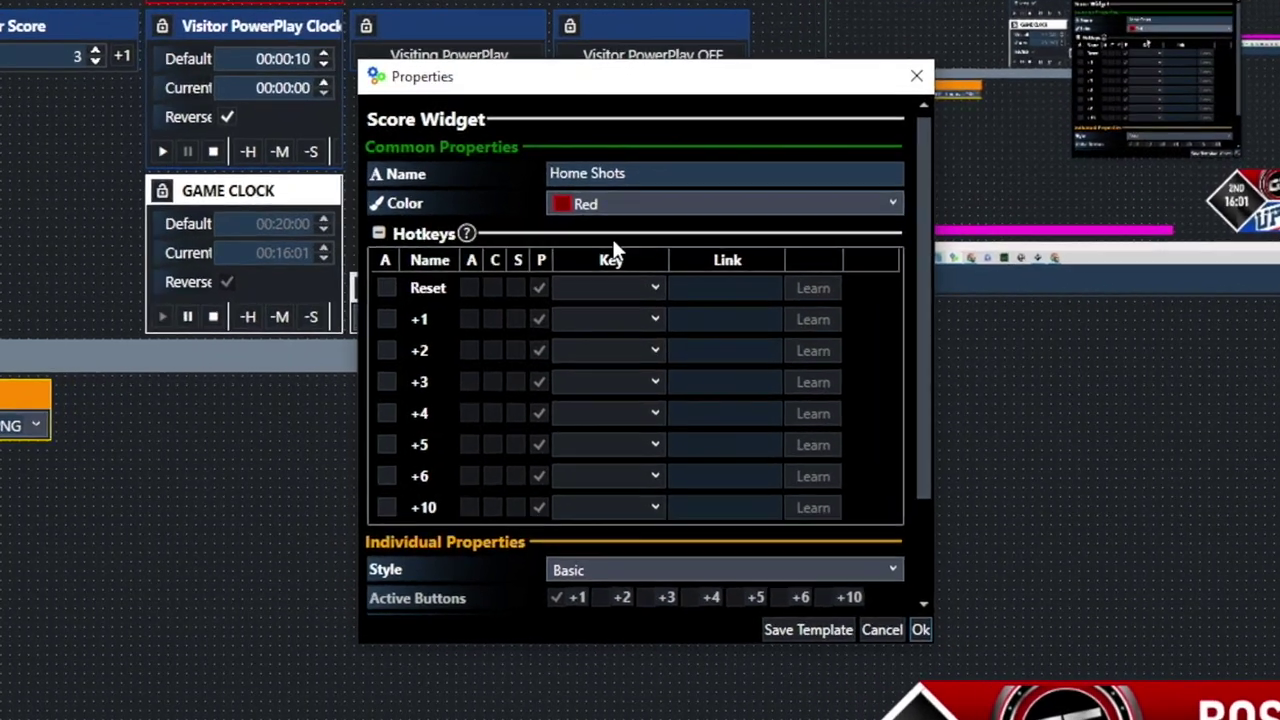
- Examine the Home Shots widget's title mapping and its available title fields, and close the properties
scroll(617, 253, down, 3)
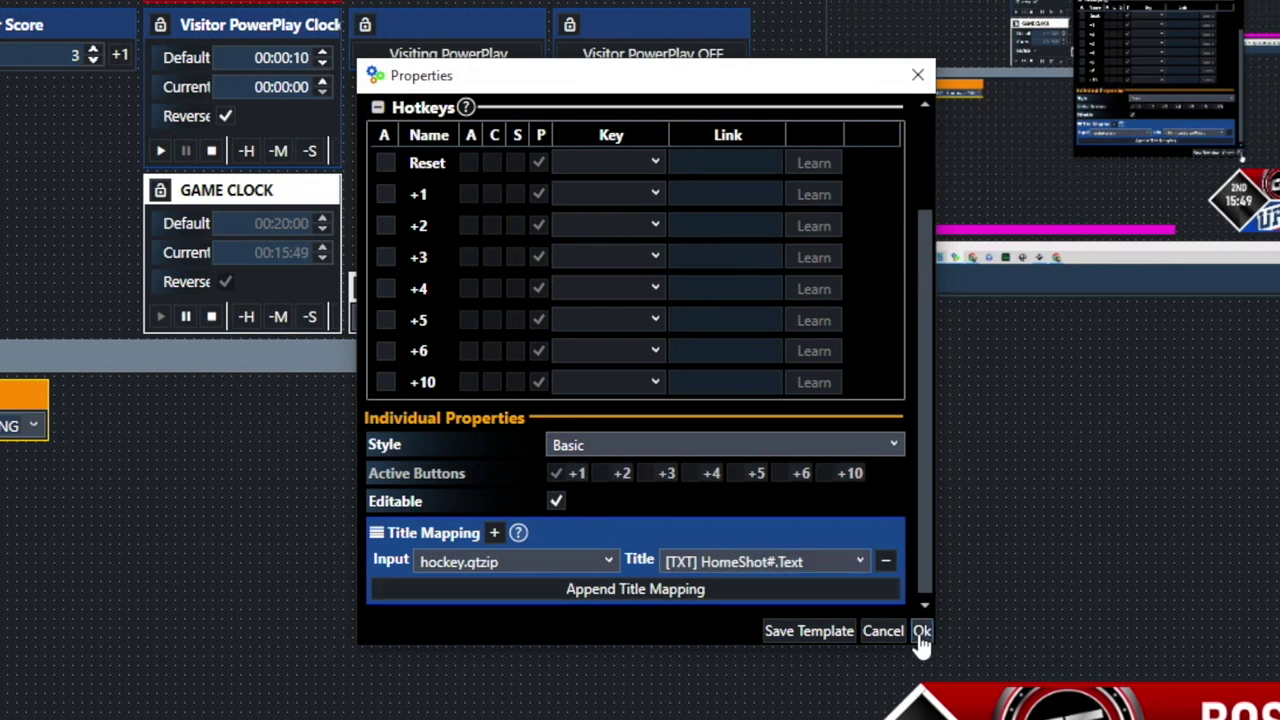
click(862, 561)
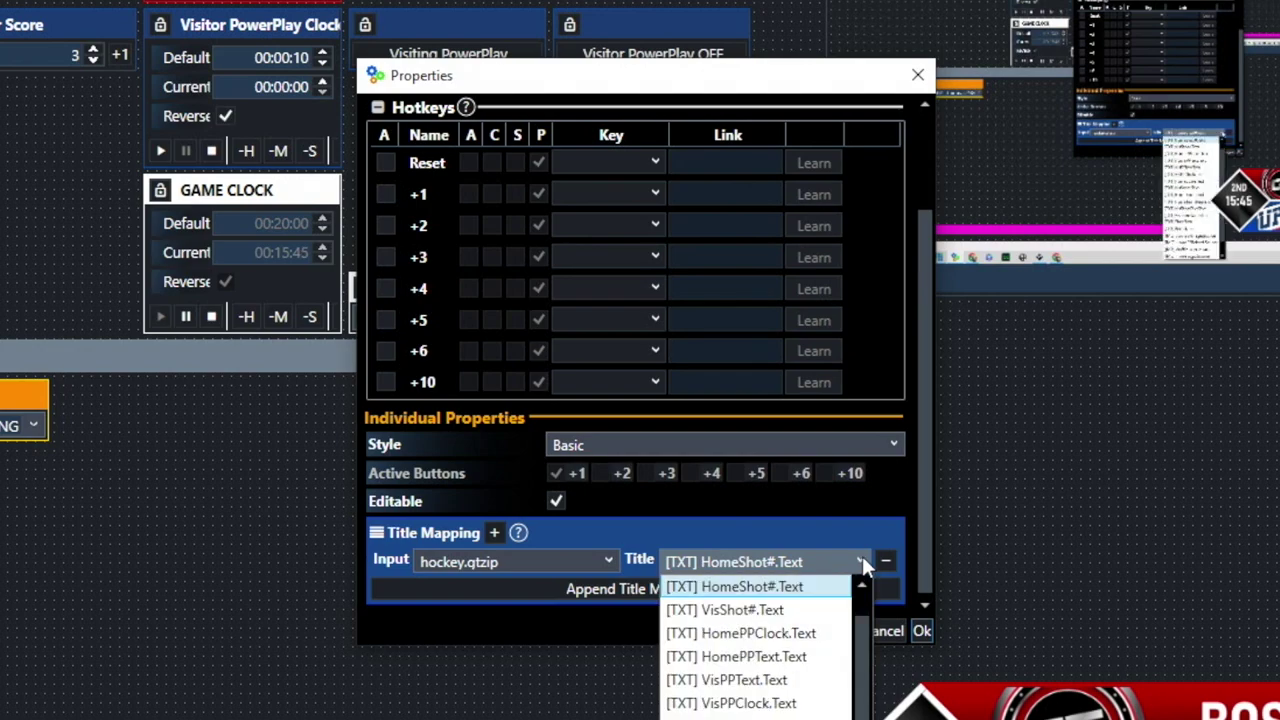
click(1152, 610)
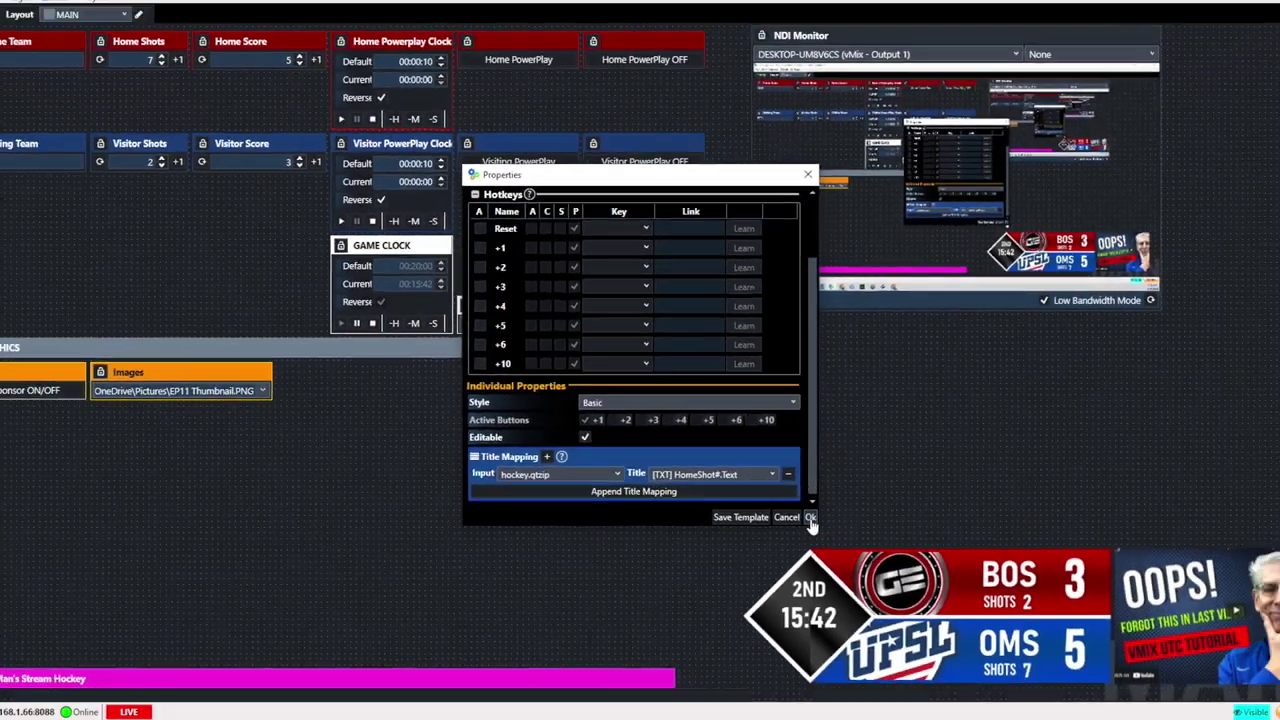
click(882, 590)
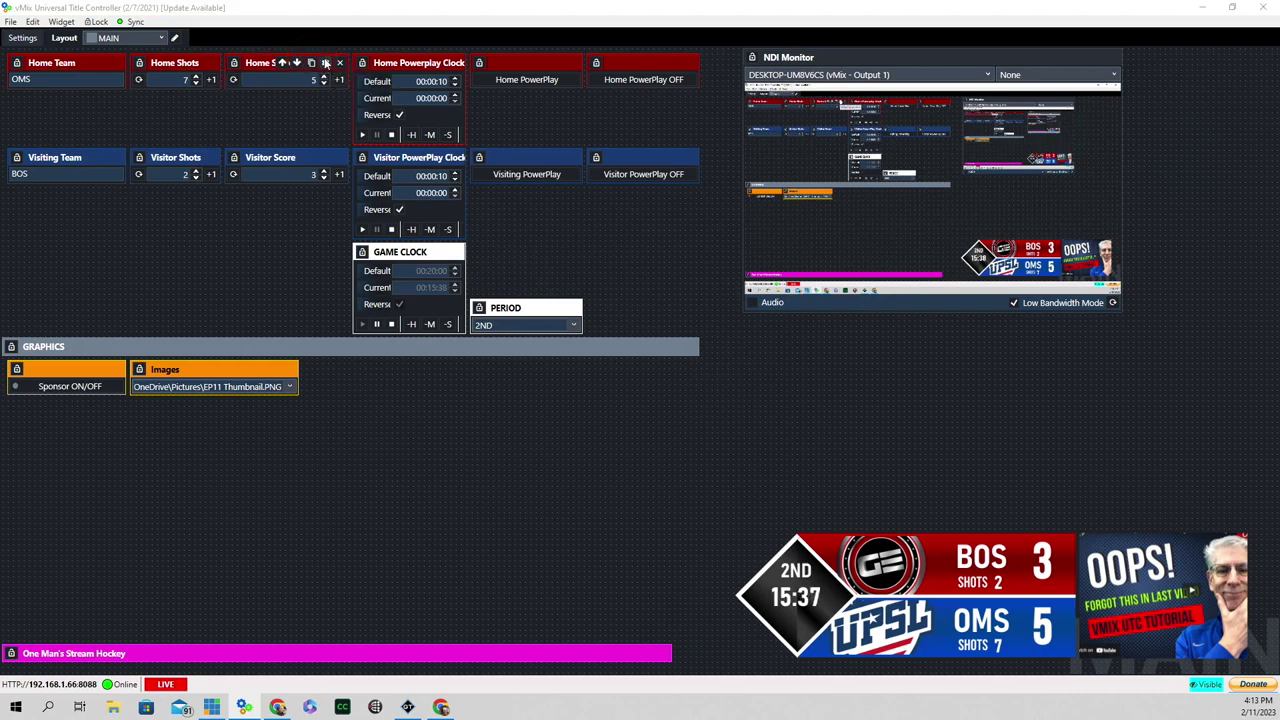
- Examine the title mapping in the Home Score widget's properties and close them
click(325, 64)
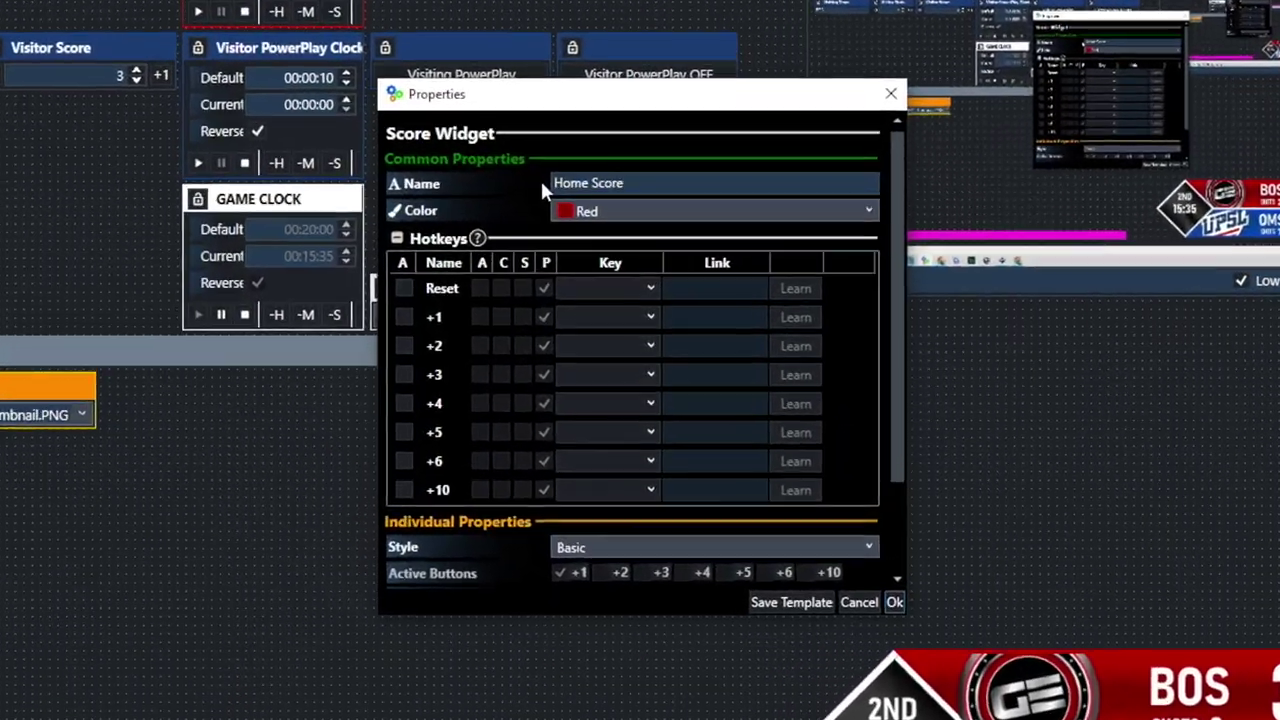
scroll(562, 217, down, 3)
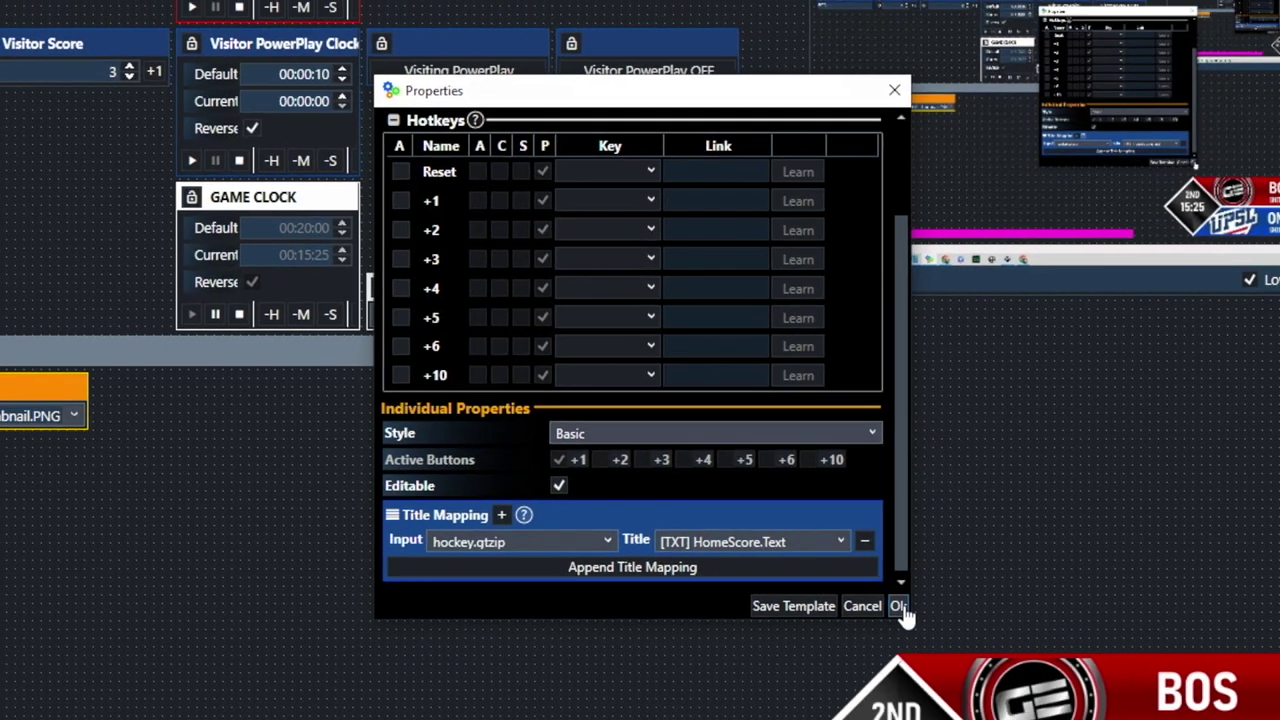
click(900, 607)
- Examine the name and title mapping in the Visiting Team widget's properties and close them
click(46, 176)
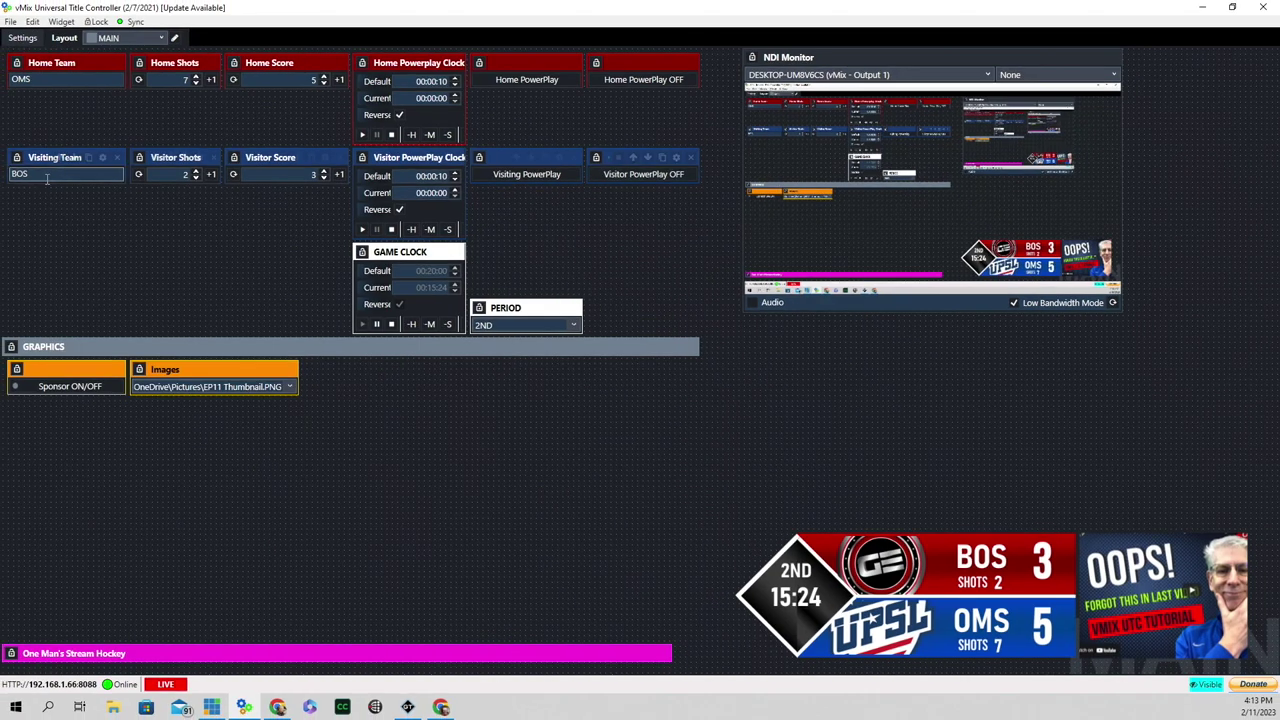
click(102, 158)
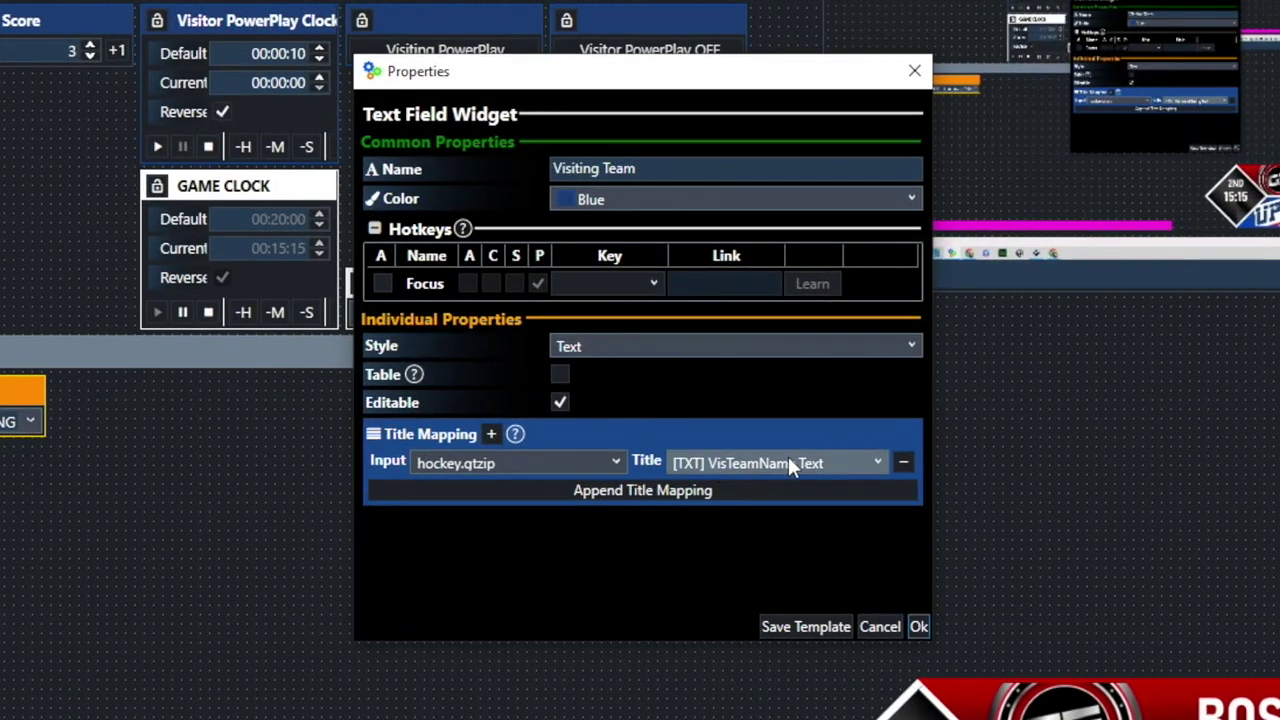
click(788, 463)
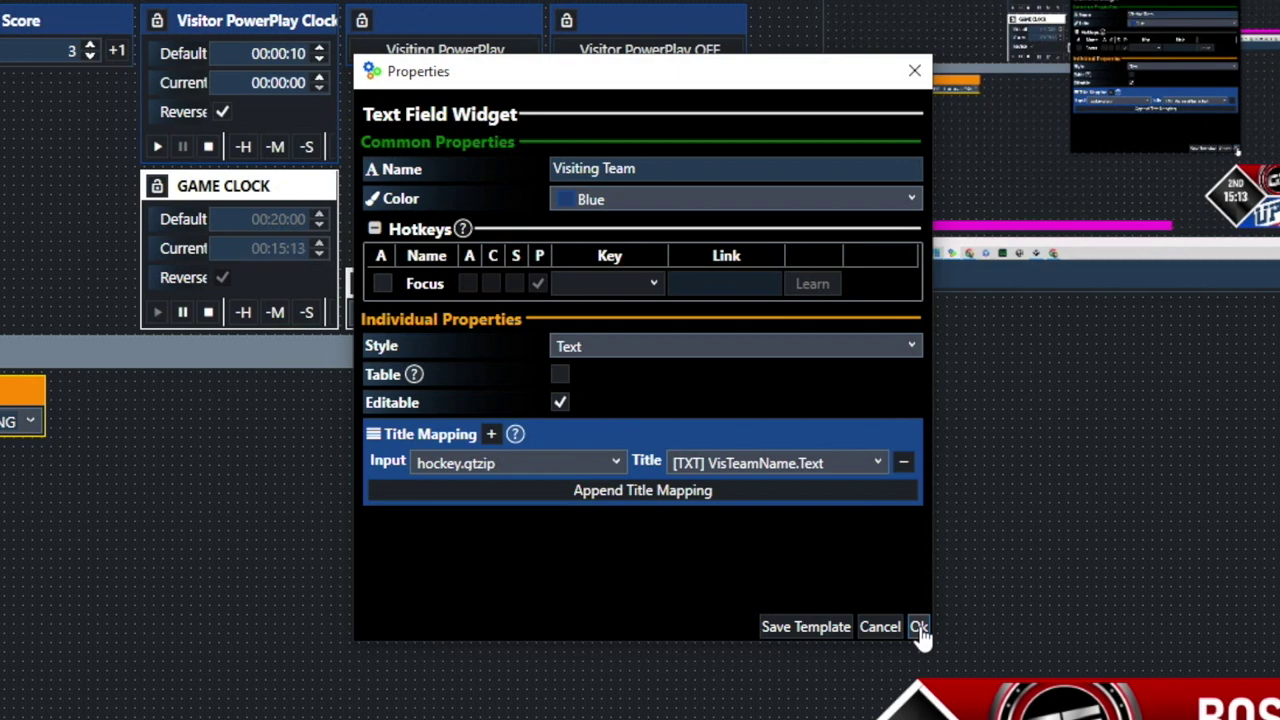
click(597, 169)
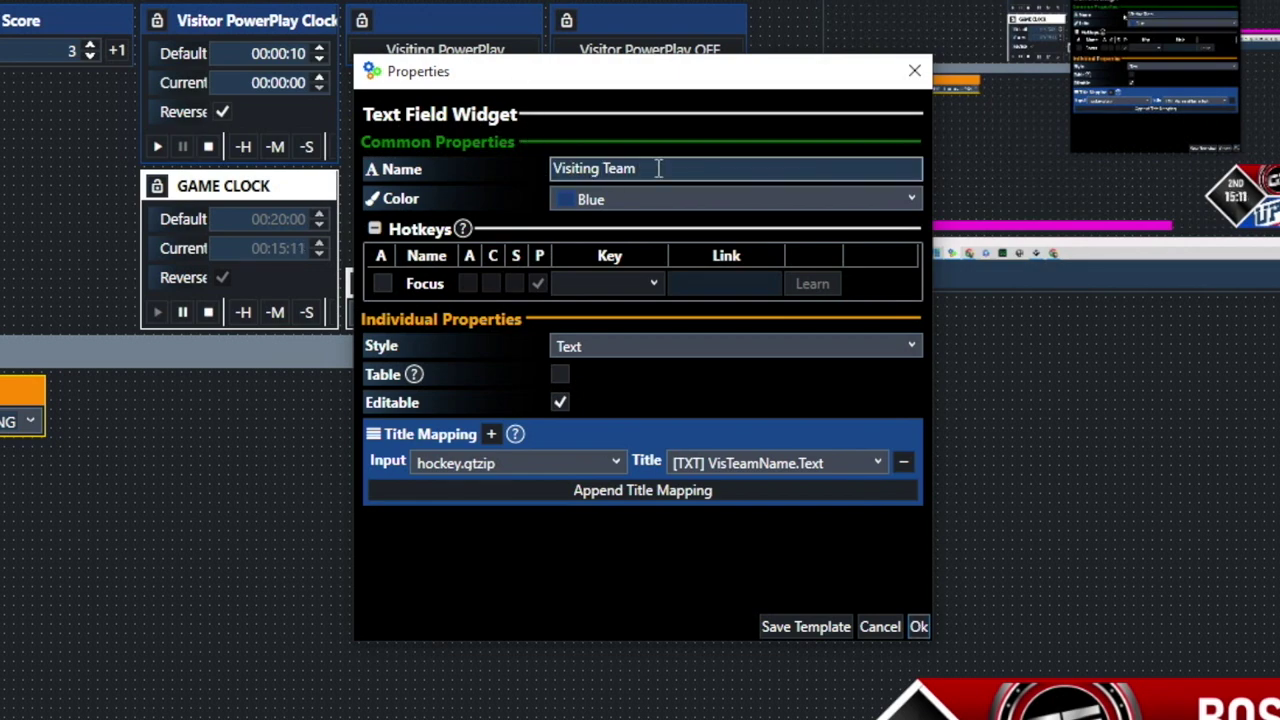
click(919, 630)
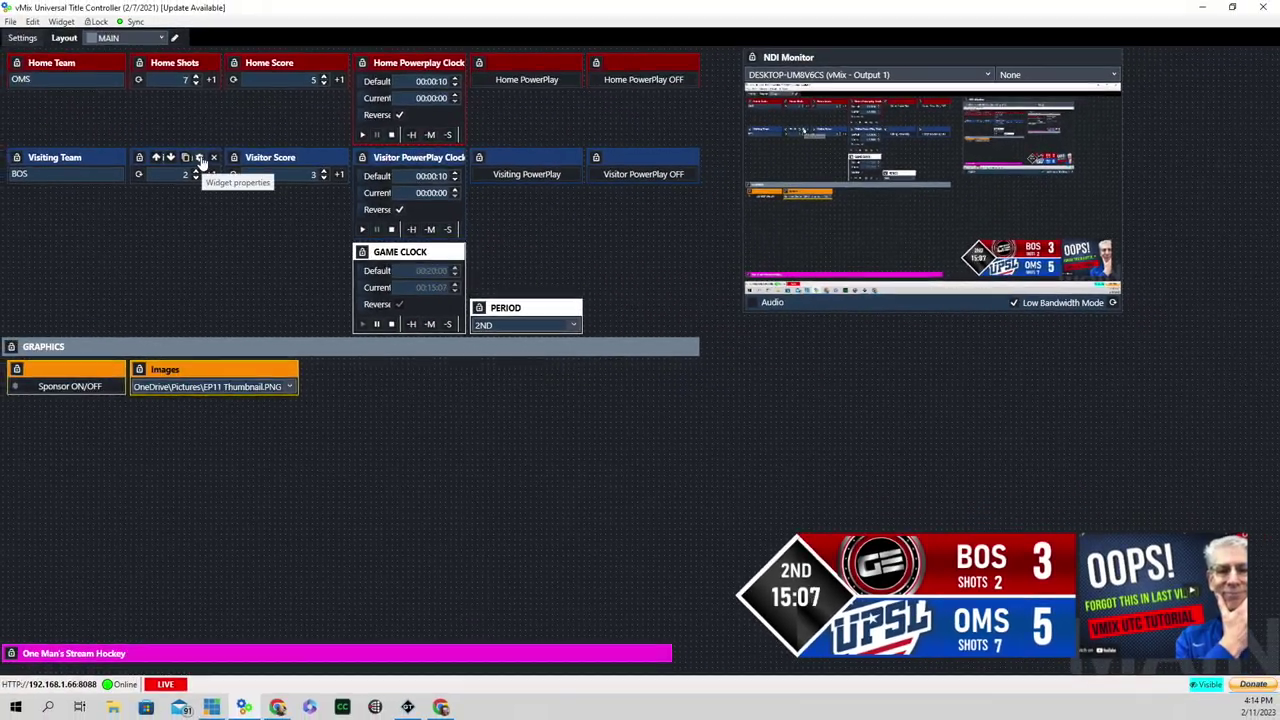
- Examine the title mapping in the Visitor Shots widget's properties and close them
click(200, 162)
scroll(646, 300, down, 3)
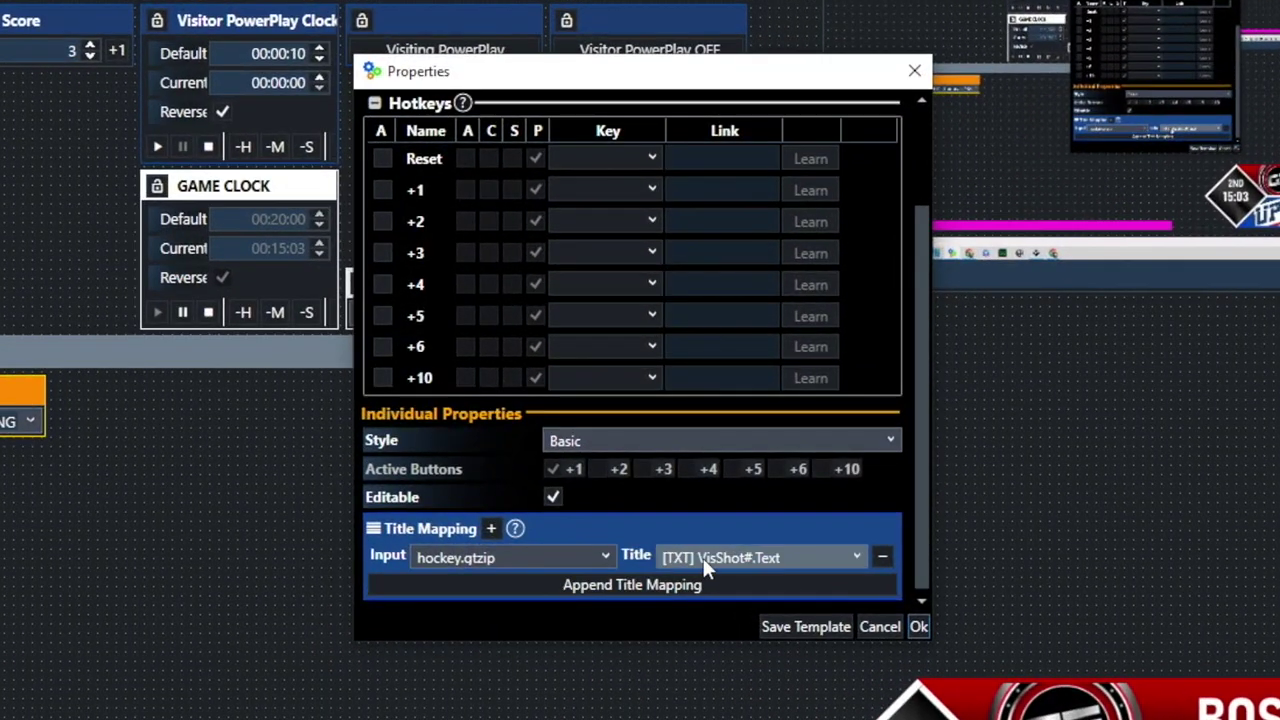
click(719, 556)
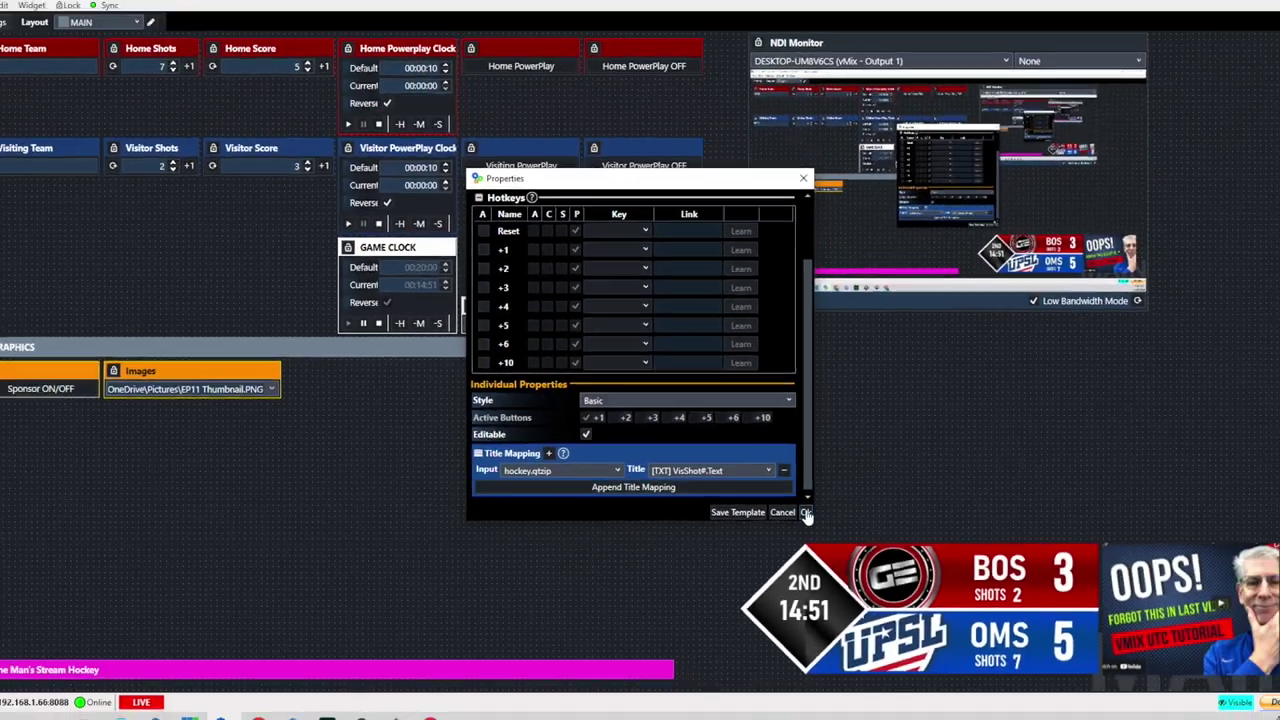
click(807, 513)
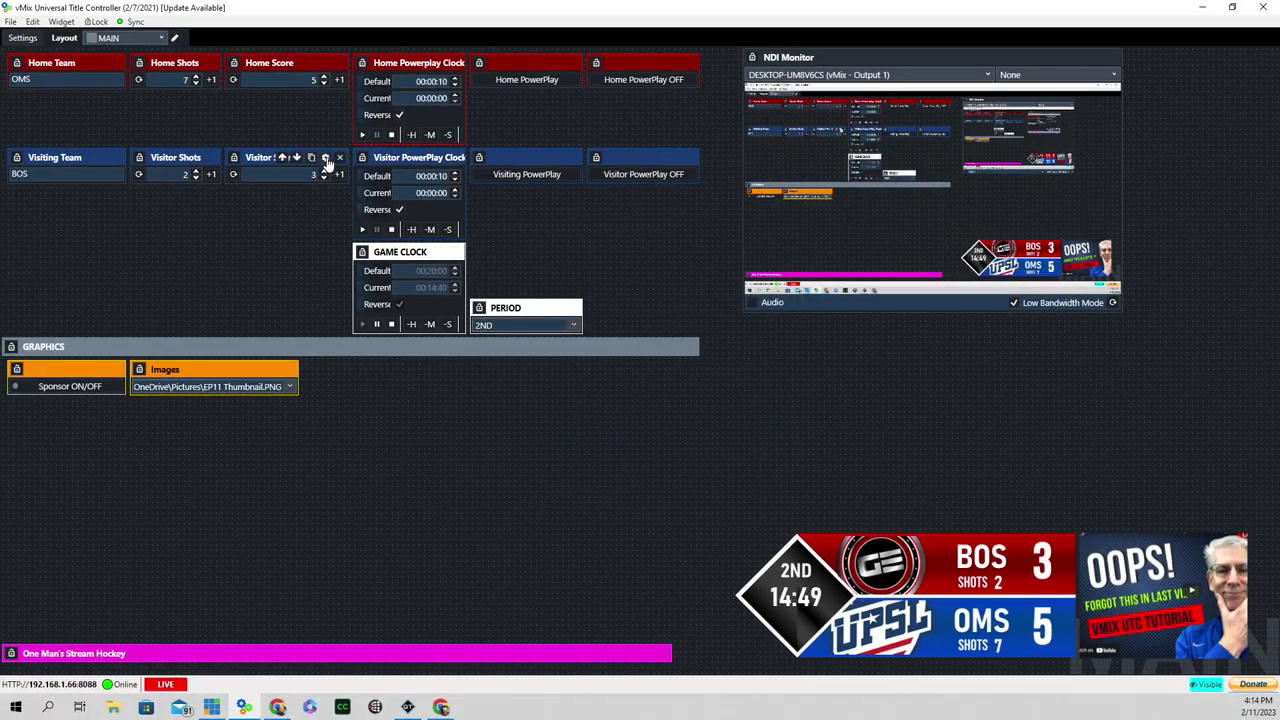
- Examine the title mapping in the Visitor Score widget's properties and close them
click(326, 158)
scroll(616, 372, down, 3)
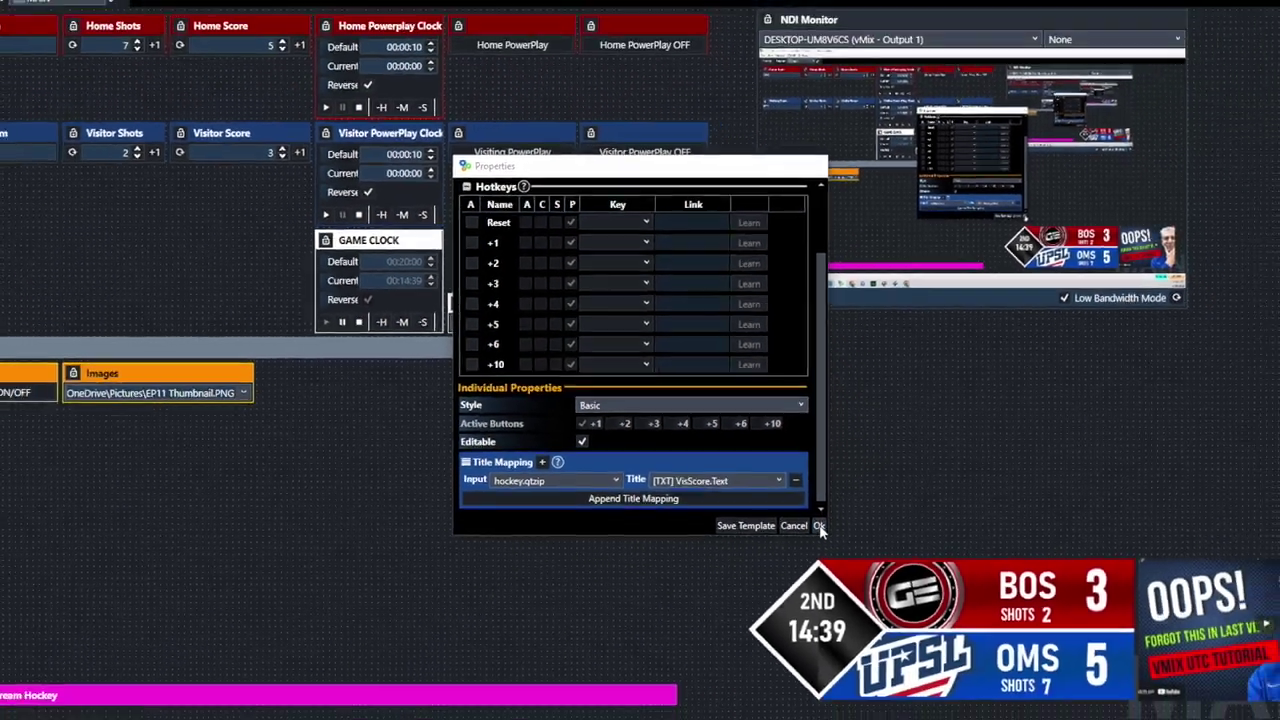
click(819, 526)
- Open the Home Powerplay Clock timer's properties and examine the input and title field it is mapped to
mouse_move(425, 60)
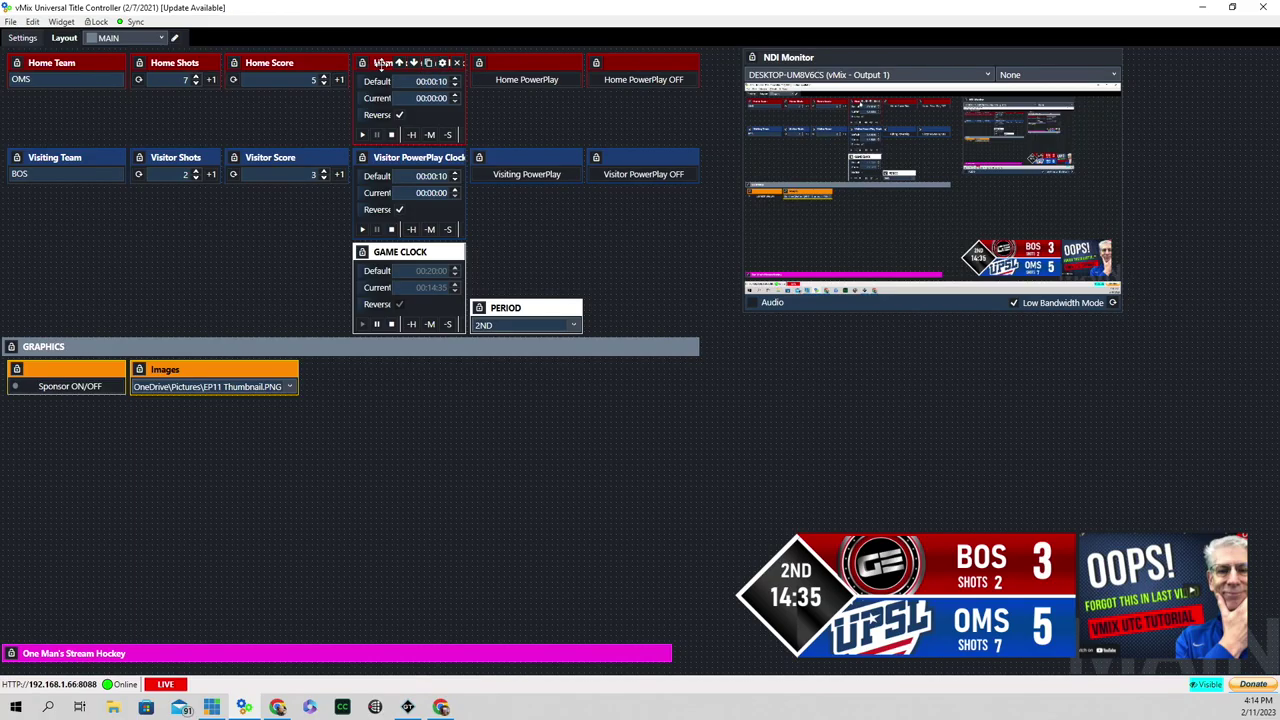
click(443, 63)
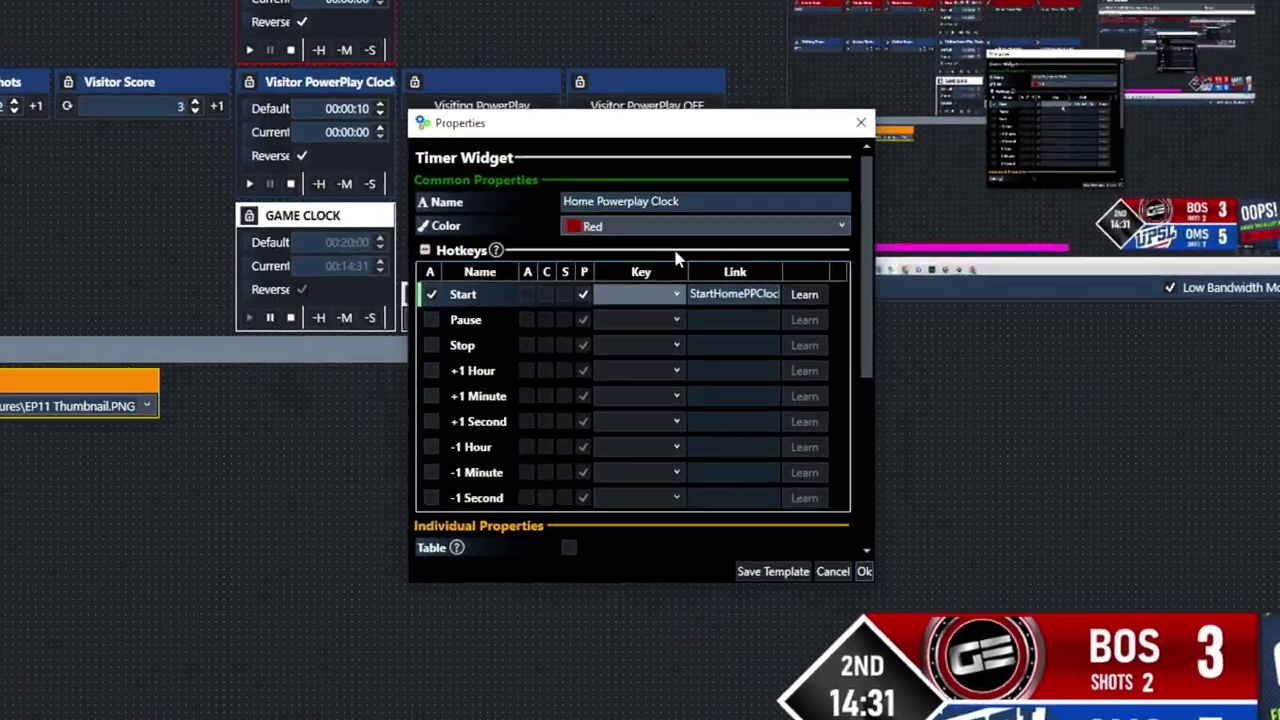
scroll(760, 180, down, 3)
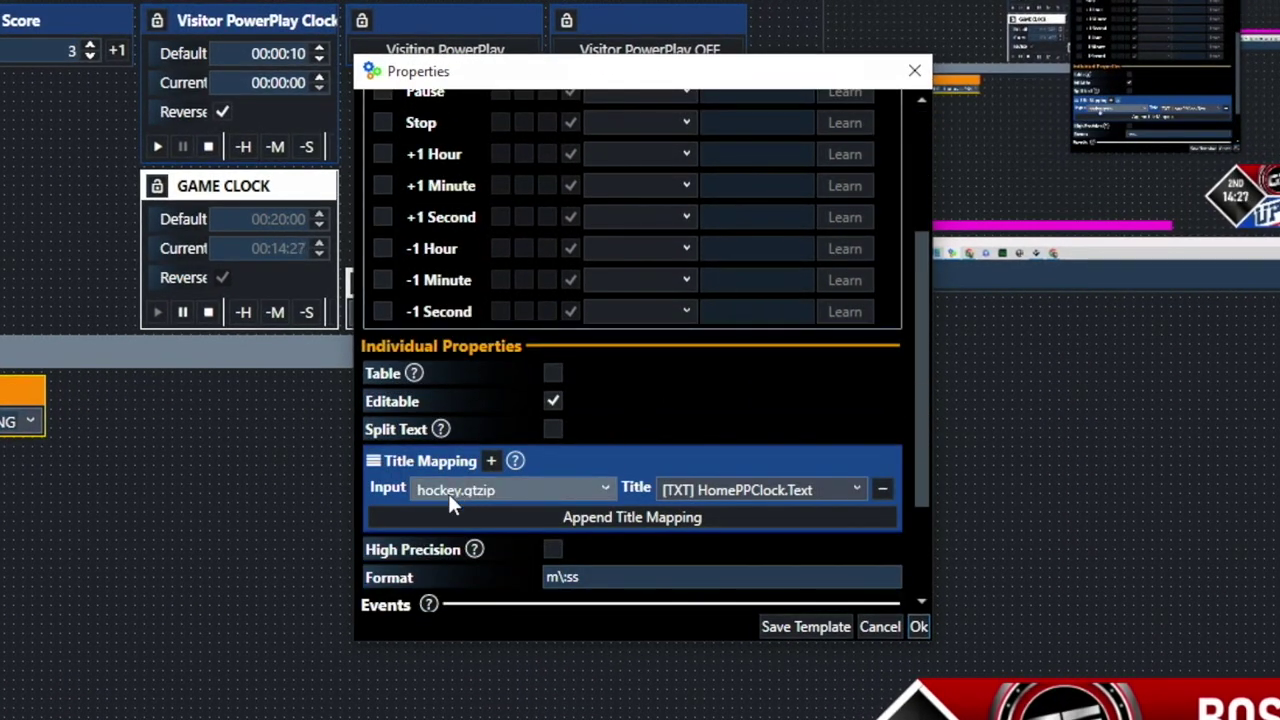
click(717, 490)
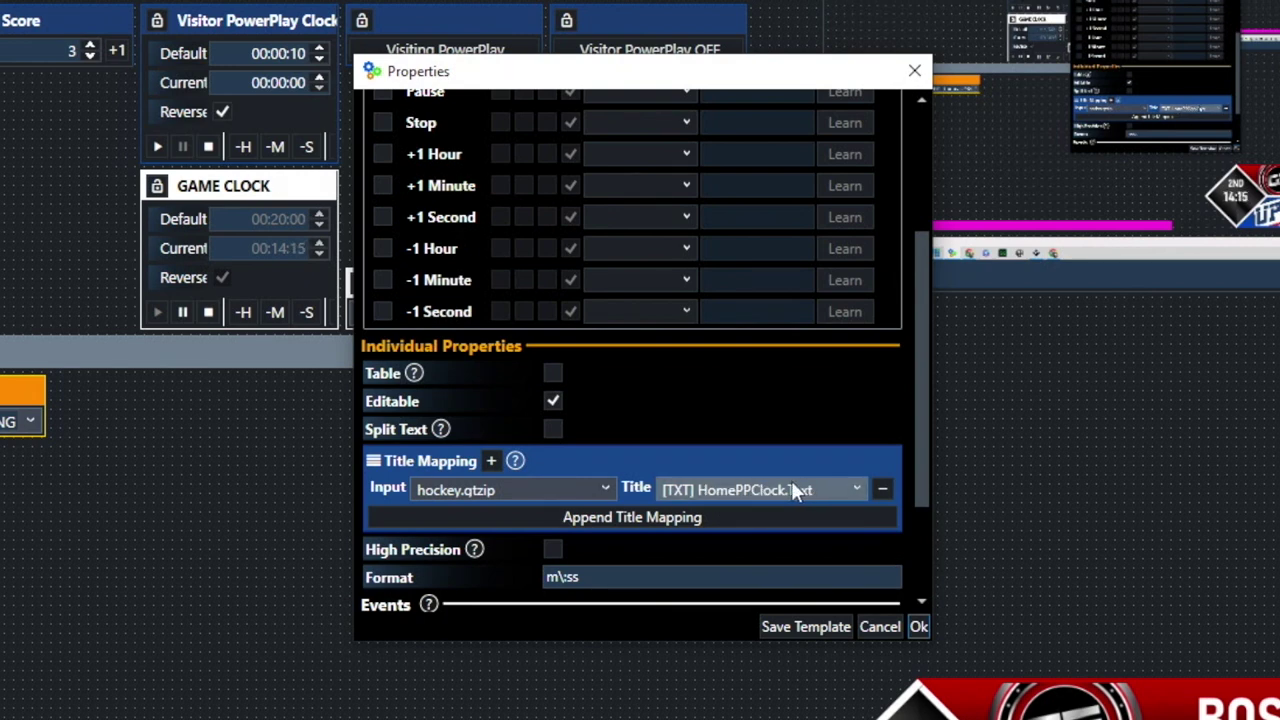
- Review the Home Powerplay Clock's time format and On Completion event, and close its properties
scroll(791, 480, down, 2)
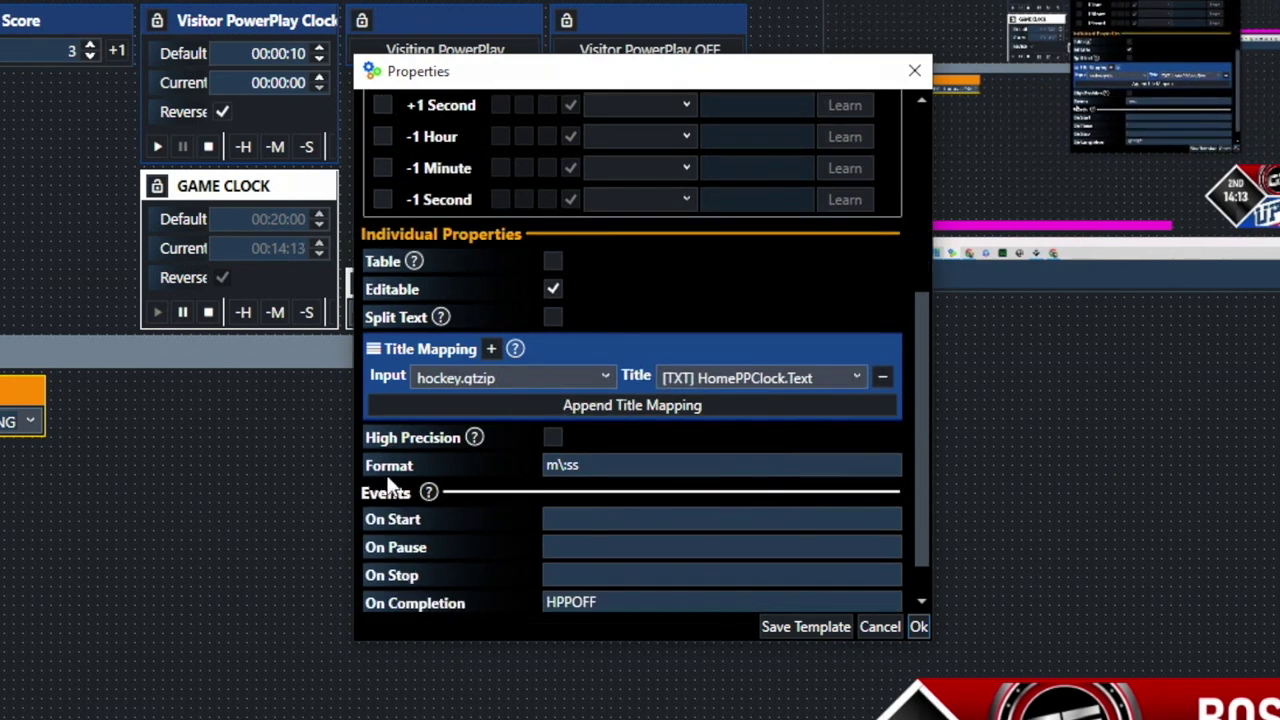
click(558, 466)
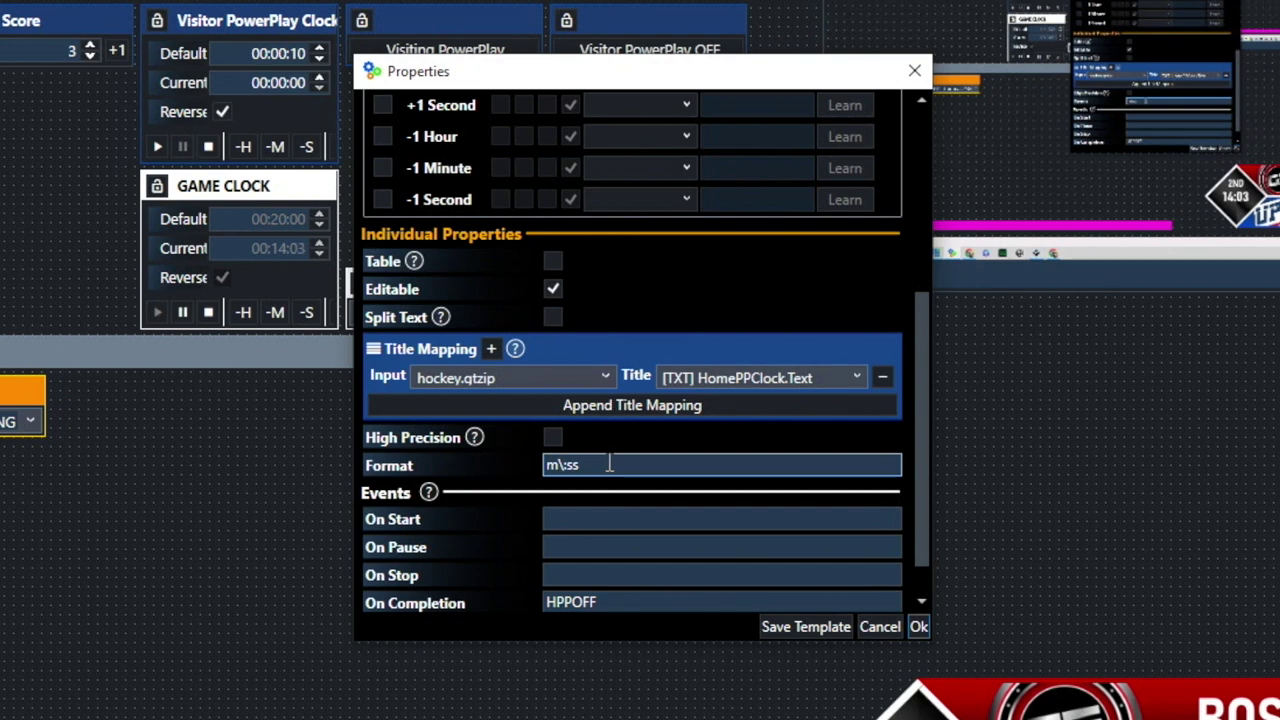
scroll(609, 464, down, 1)
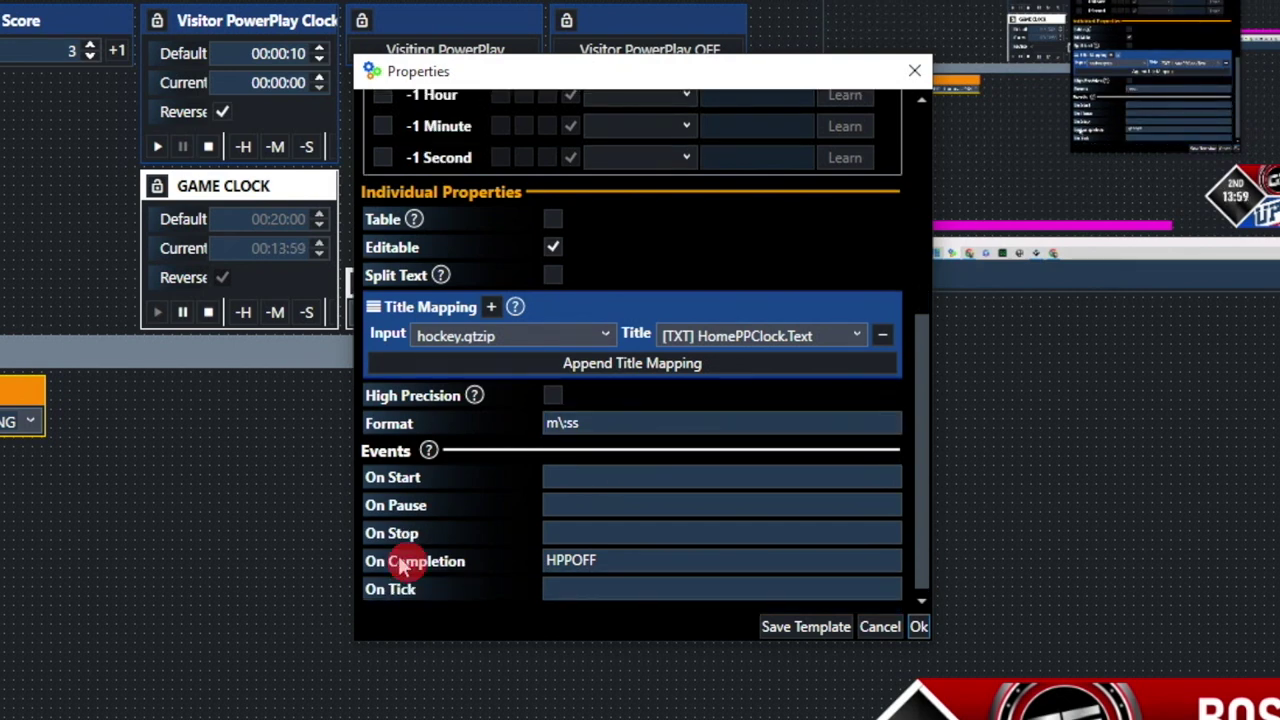
click(619, 561)
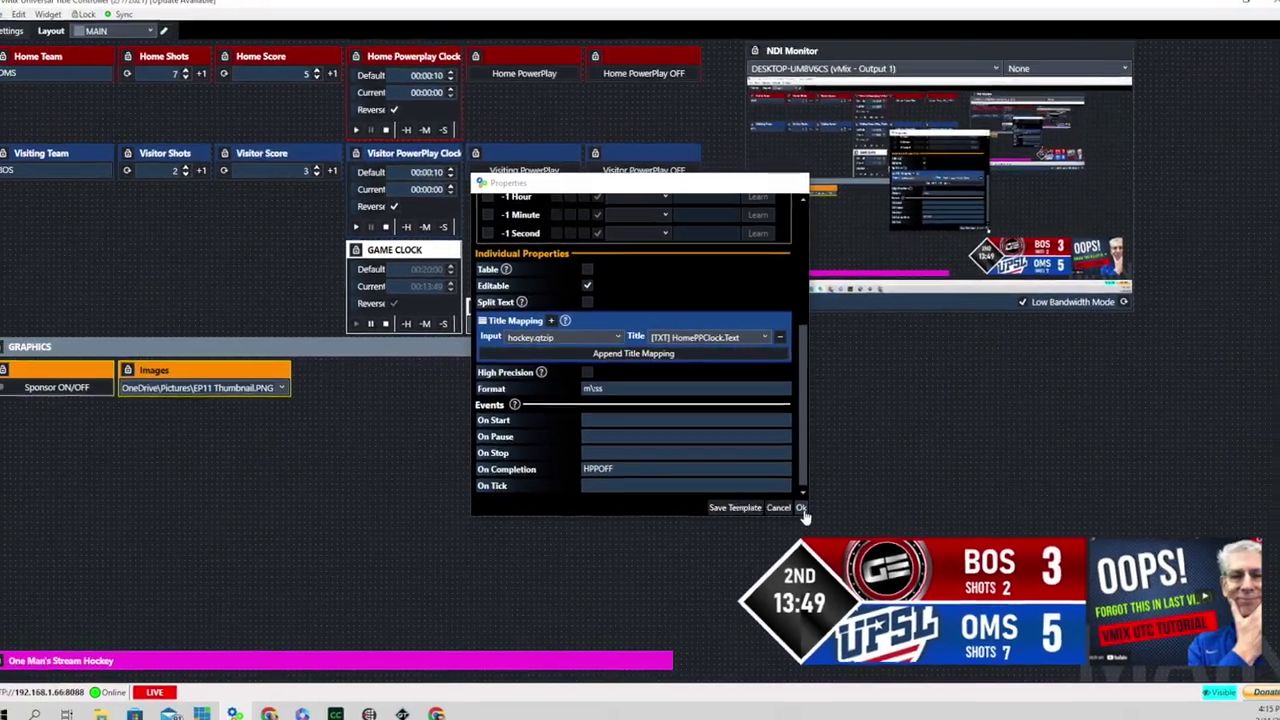
click(918, 627)
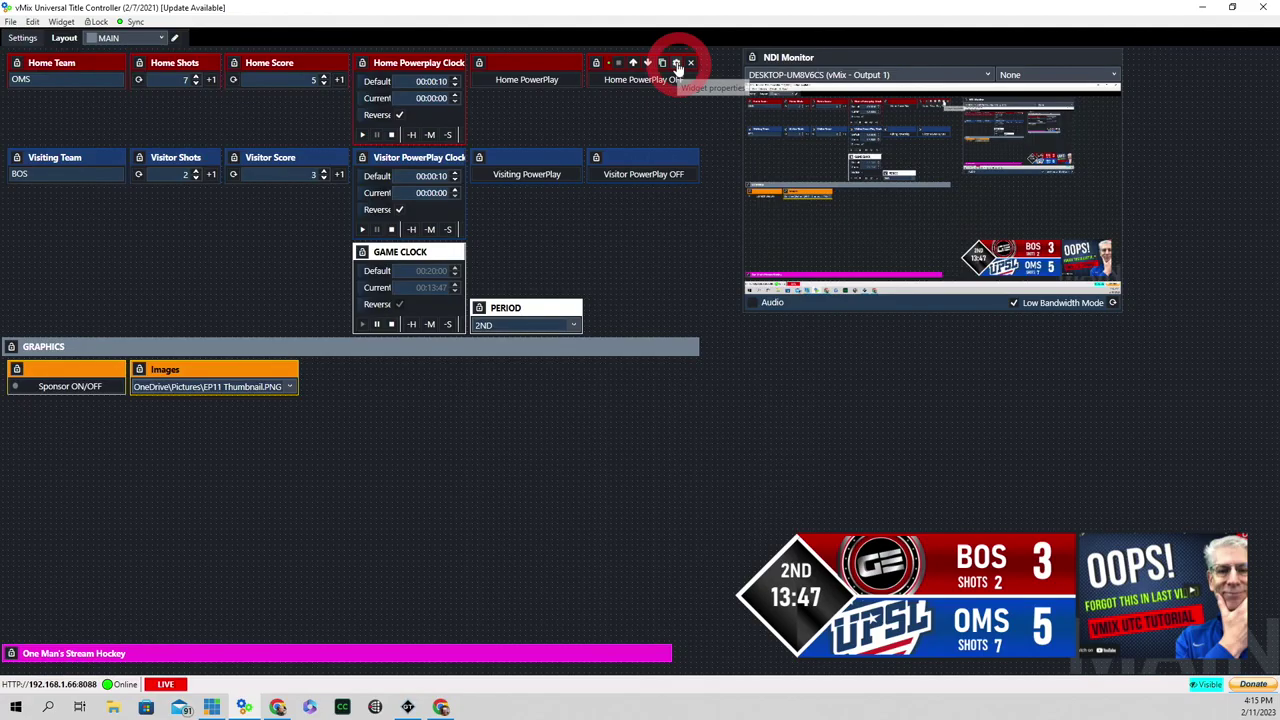
- Open the Home PowerPlay OFF button's properties and examine the link of its Execute hotkey
click(676, 62)
scroll(696, 230, down, 2)
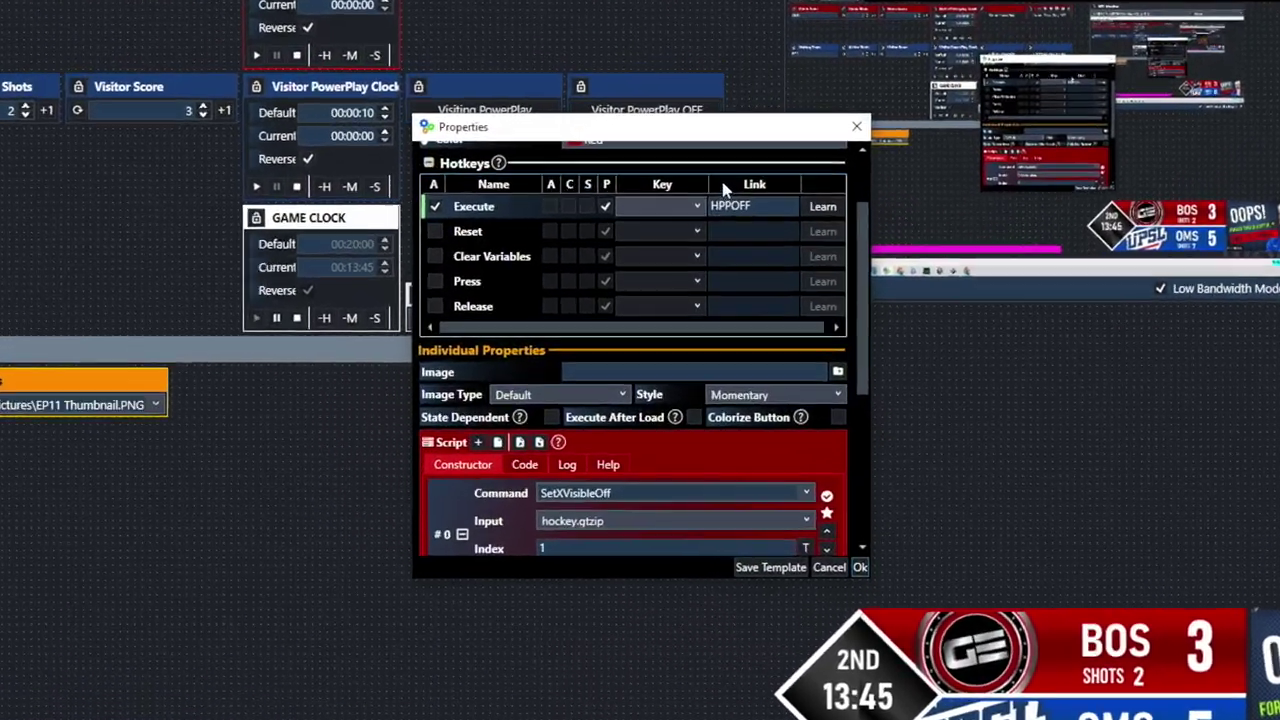
scroll(744, 150, down, 1)
scroll(749, 143, up, 3)
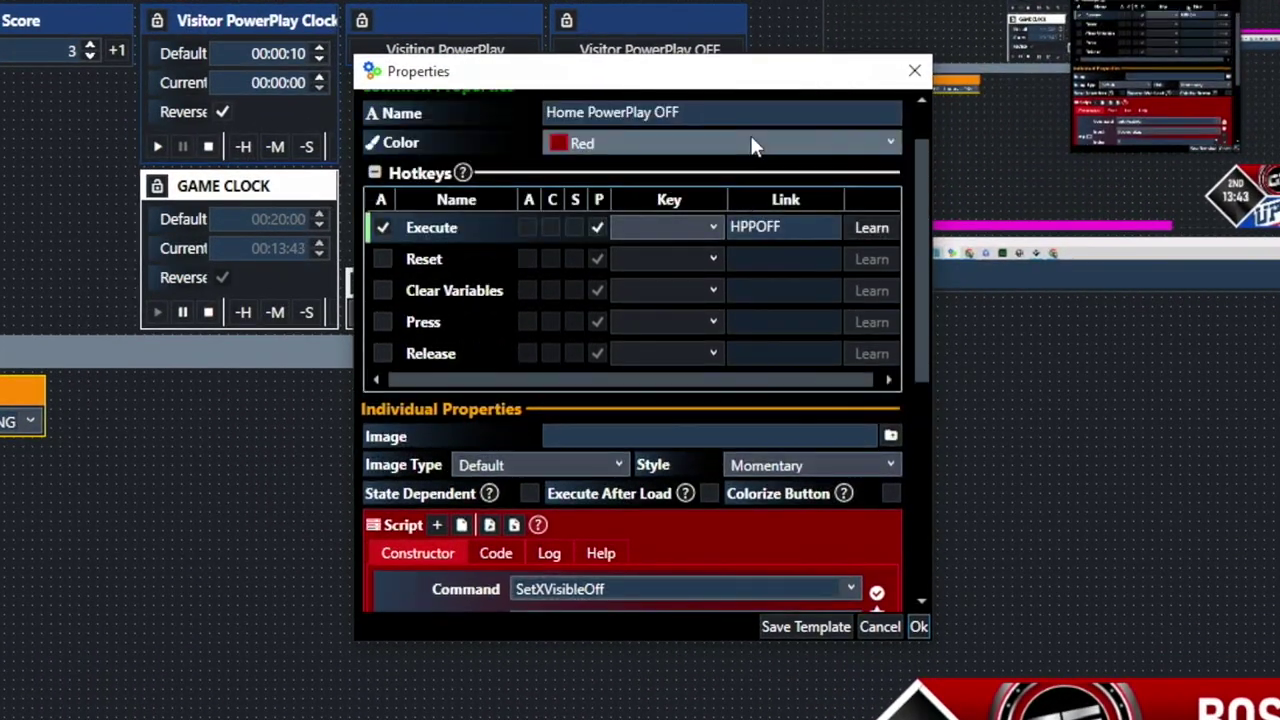
click(382, 228)
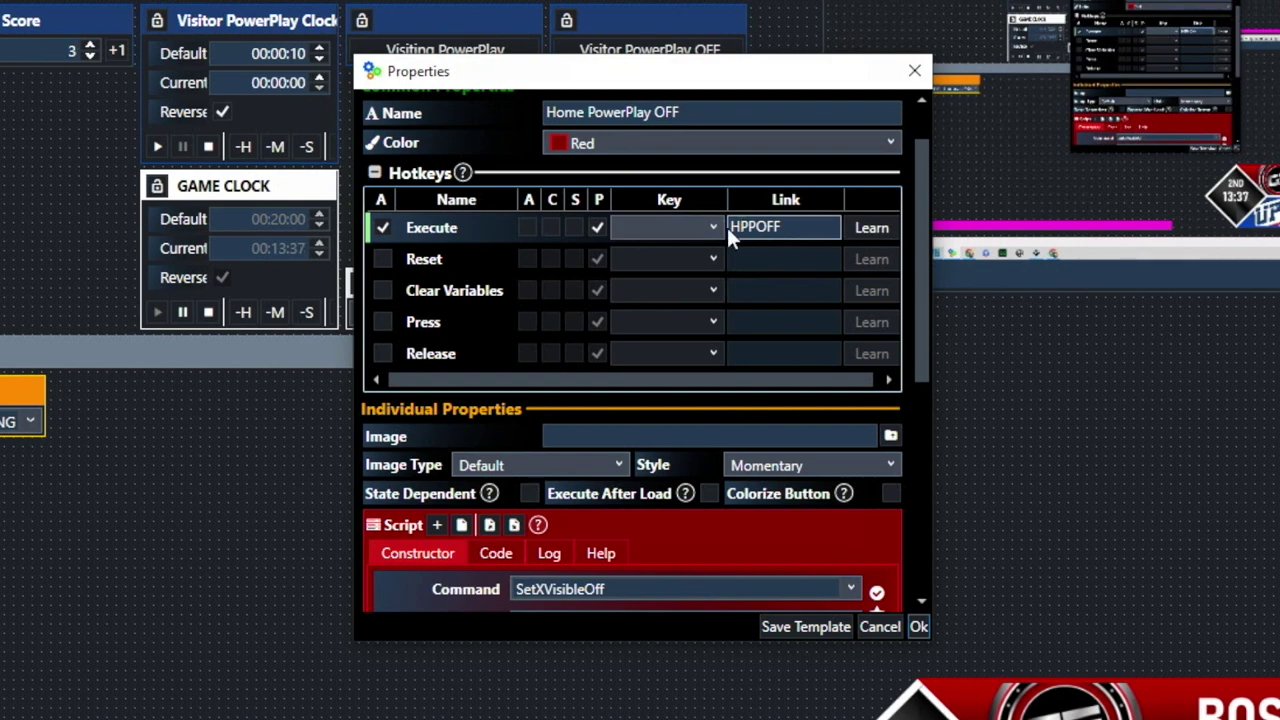
scroll(789, 354, down, 5)
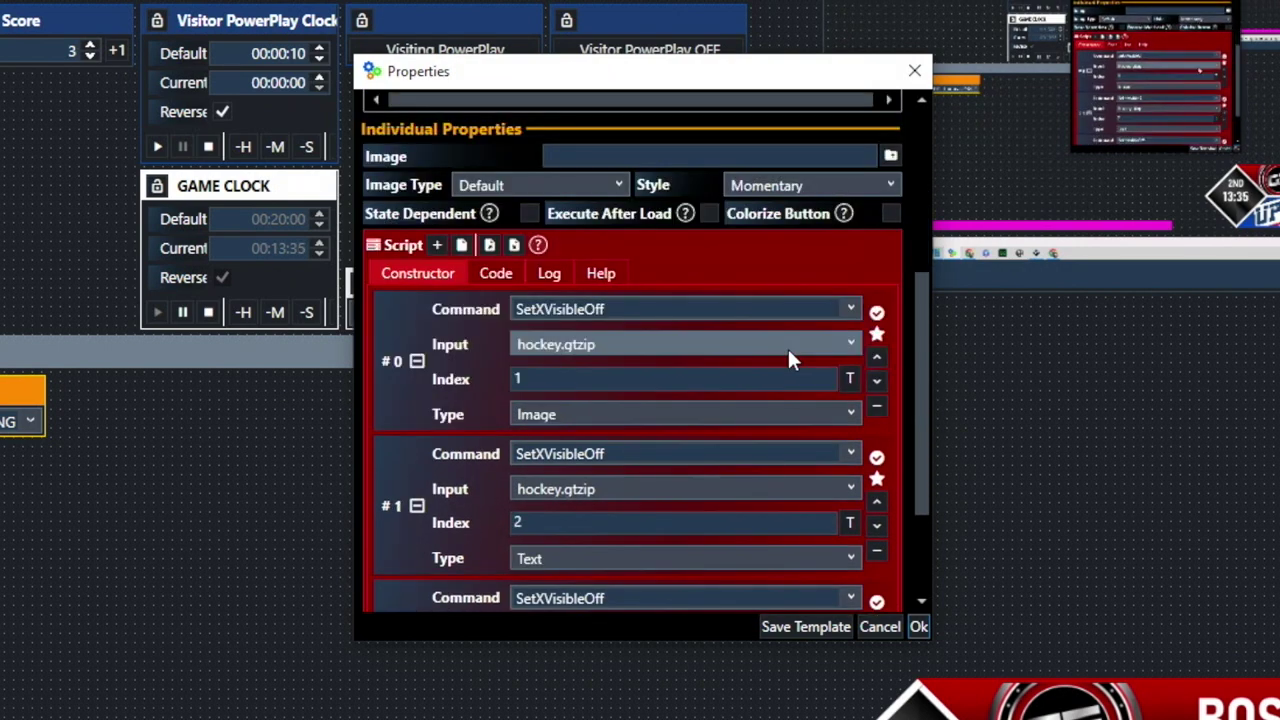
scroll(788, 343, up, 5)
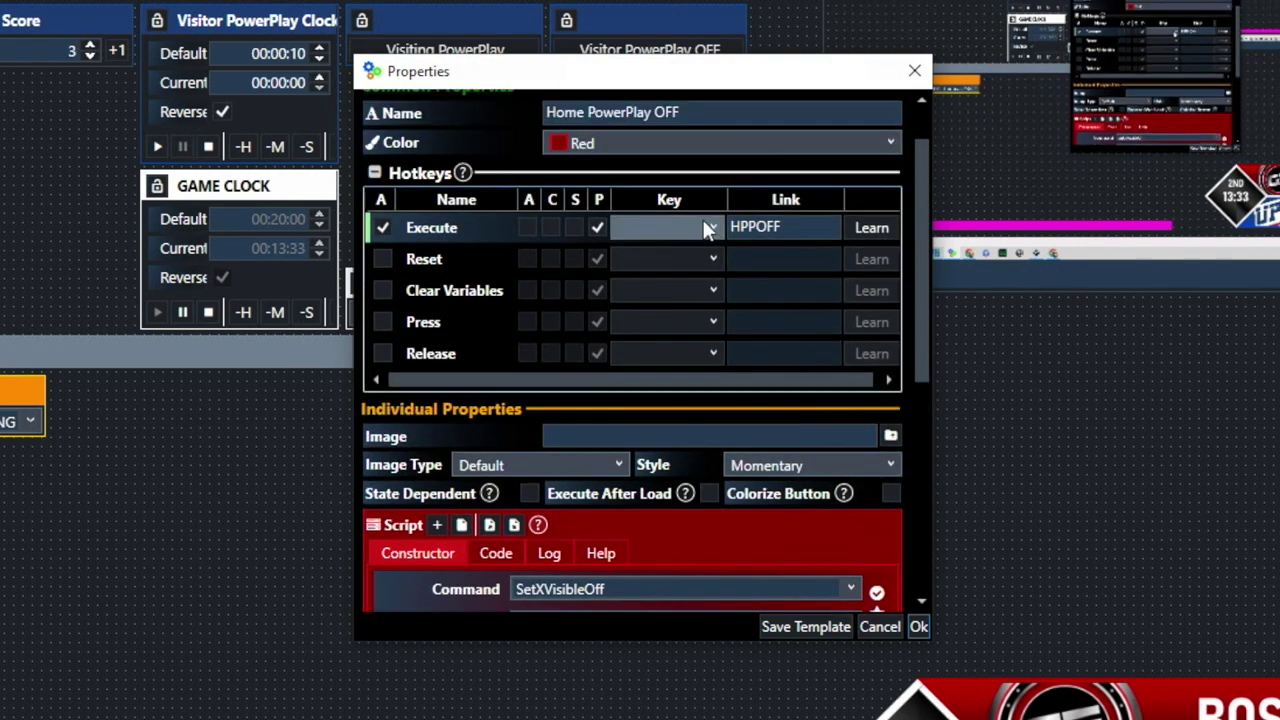
- Examine the Home PowerPlay OFF script's SetXVisibleOff commands and the title index list for command #0
scroll(807, 240, down, 5)
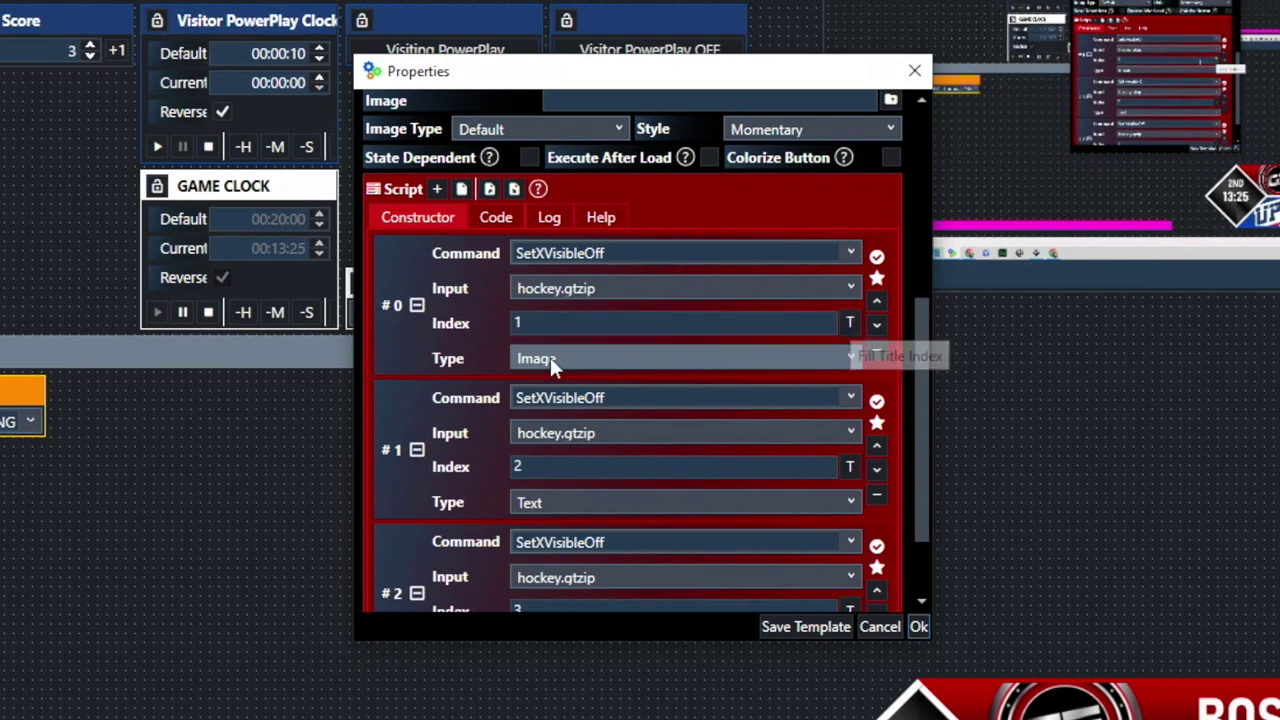
click(850, 322)
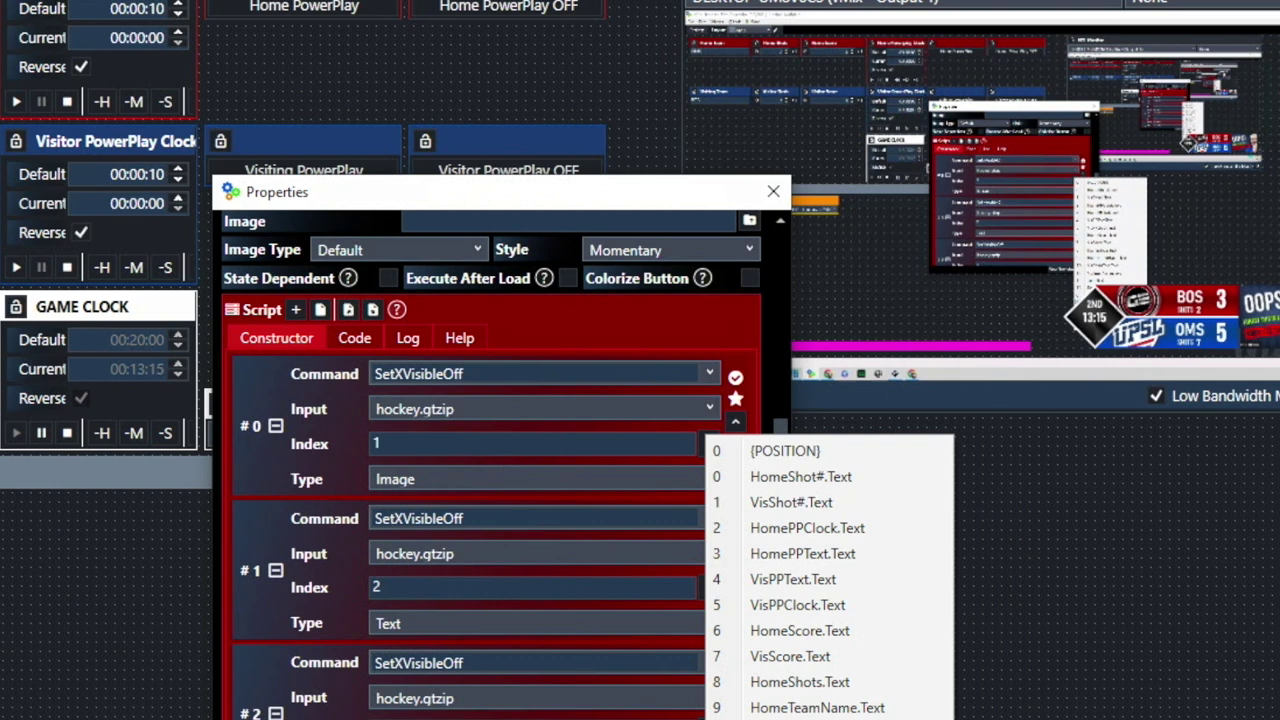
click(629, 551)
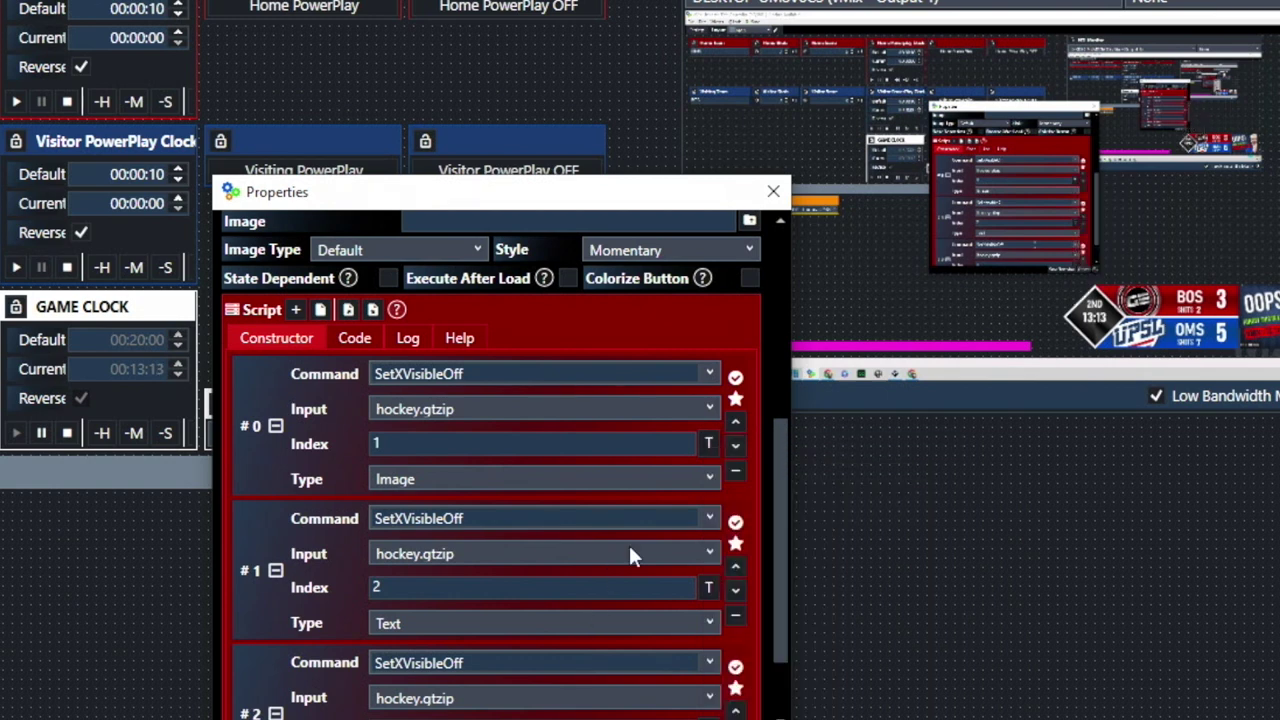
- Examine the title index lists for commands #1 and #2 in the Home PowerPlay OFF script, and close its properties
click(707, 589)
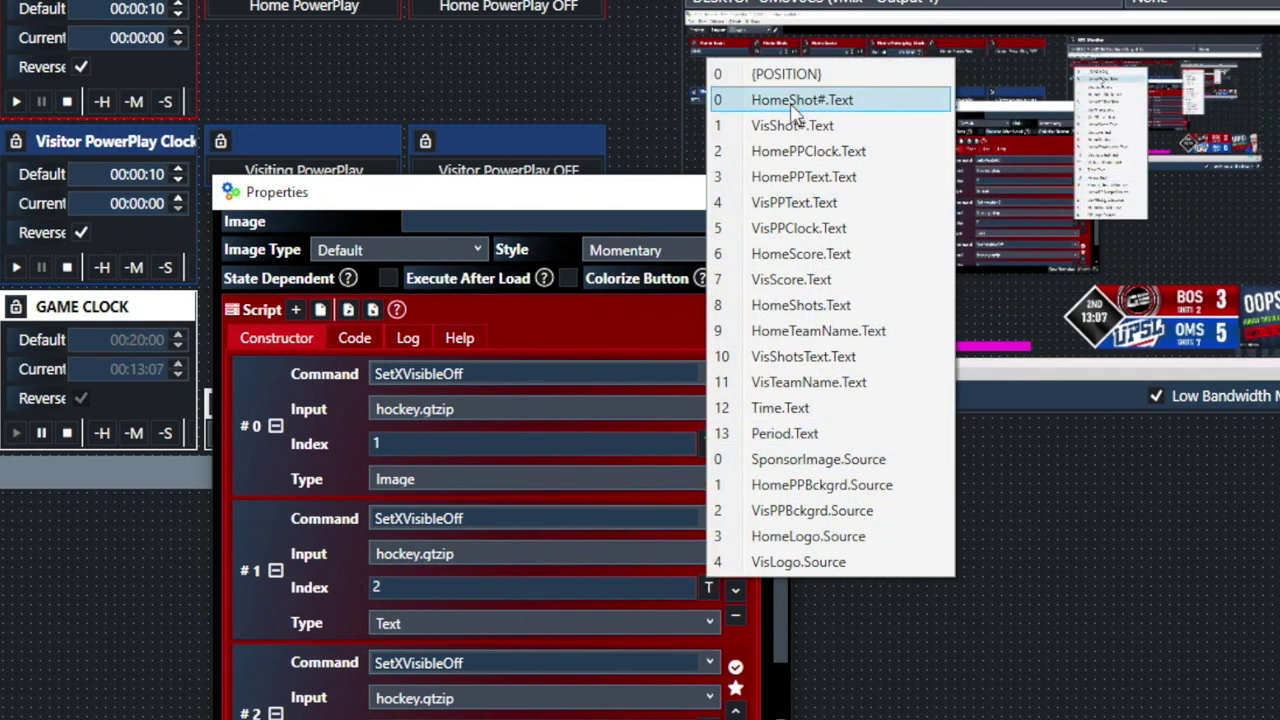
click(793, 156)
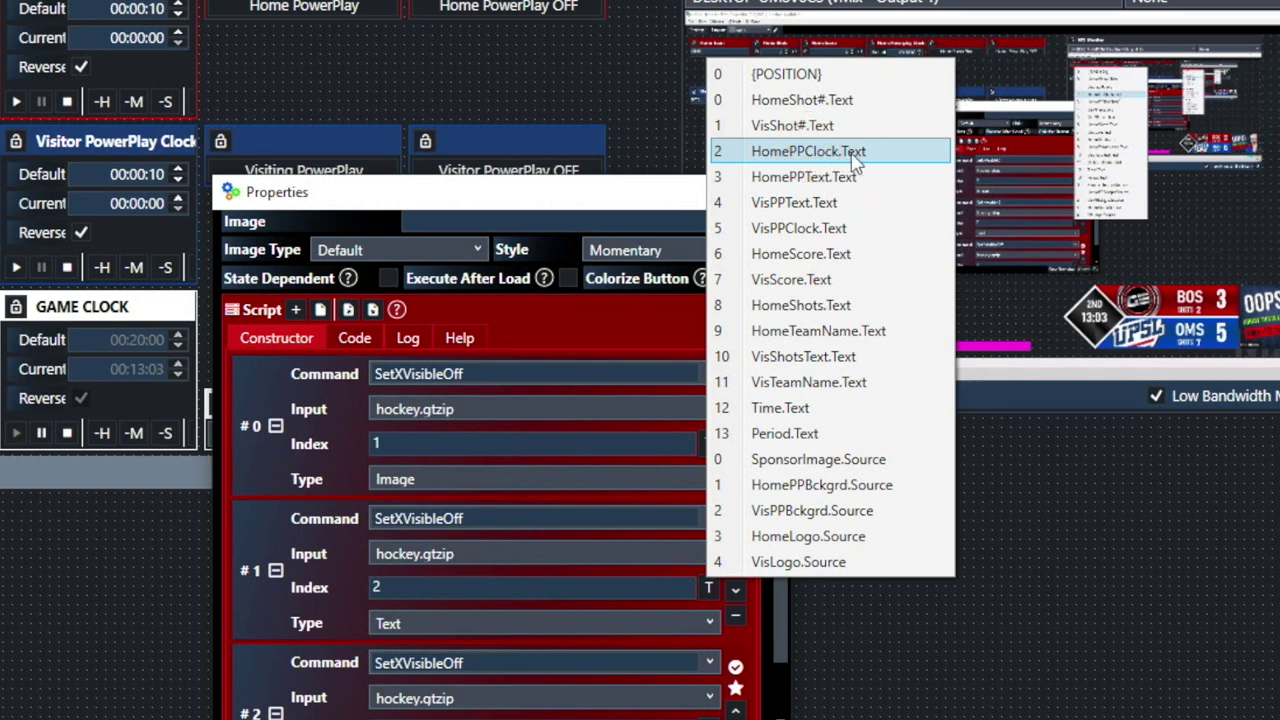
click(1109, 627)
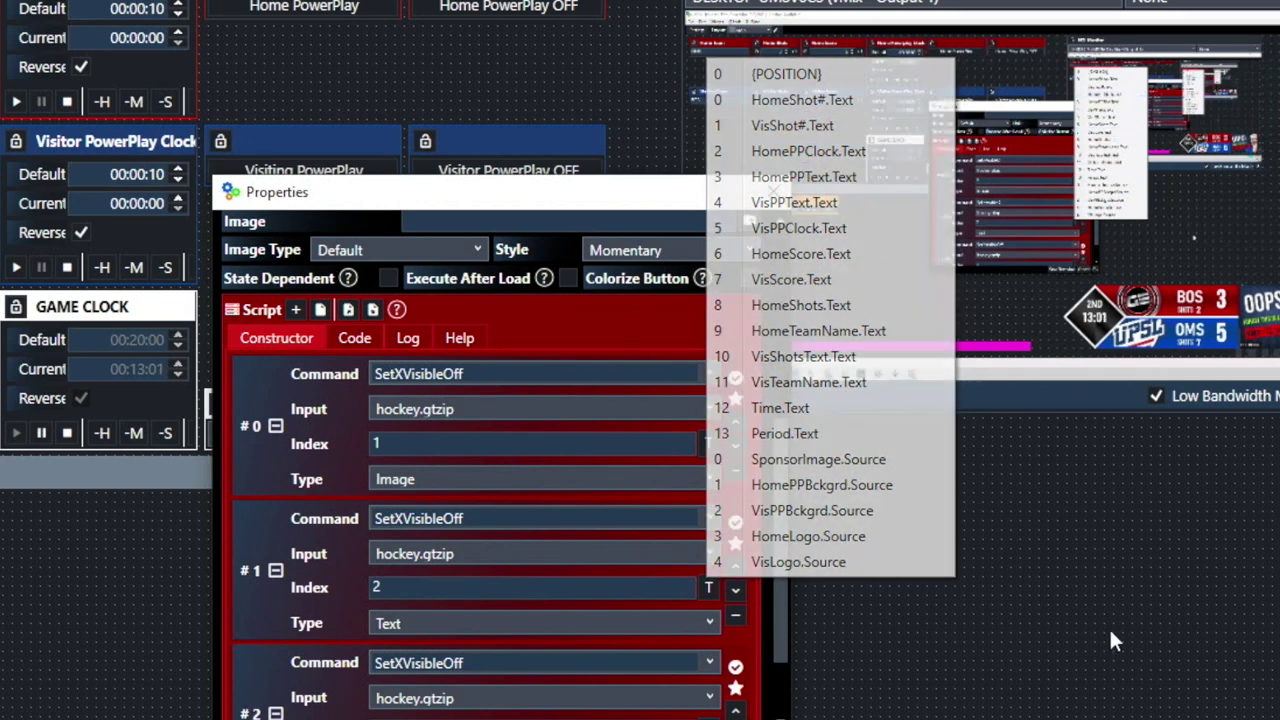
scroll(779, 556, down, 2)
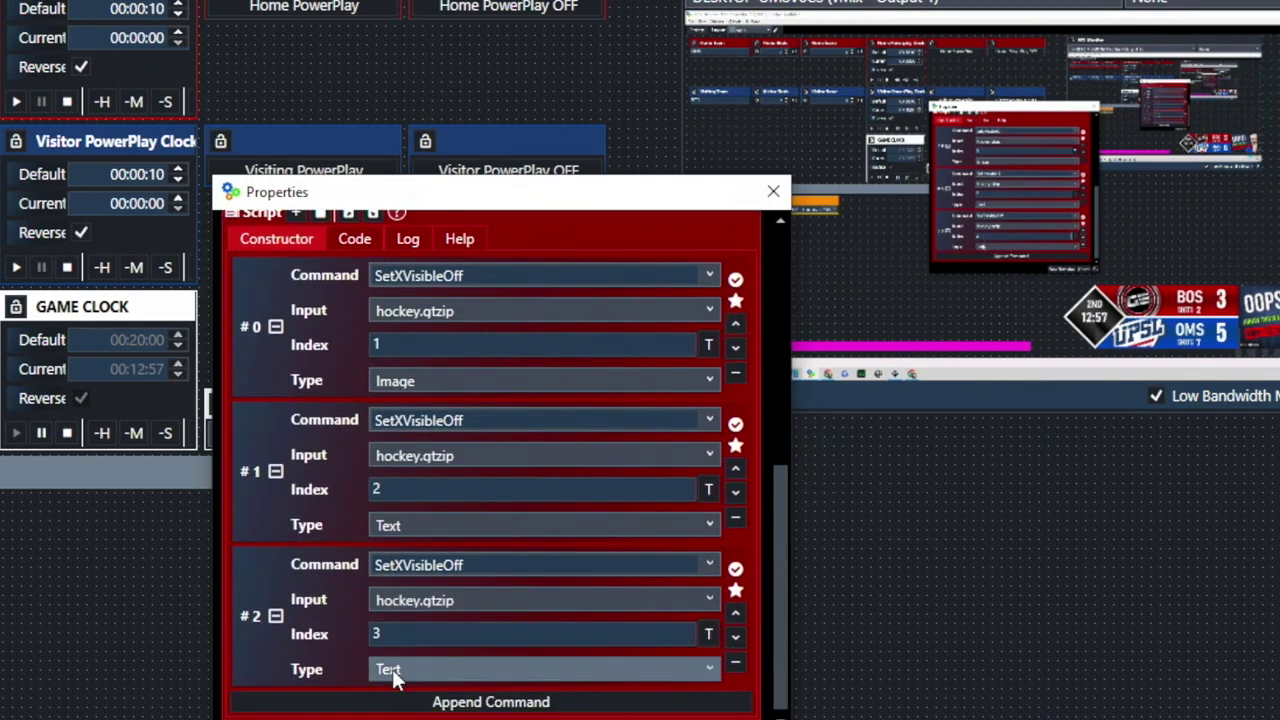
click(712, 633)
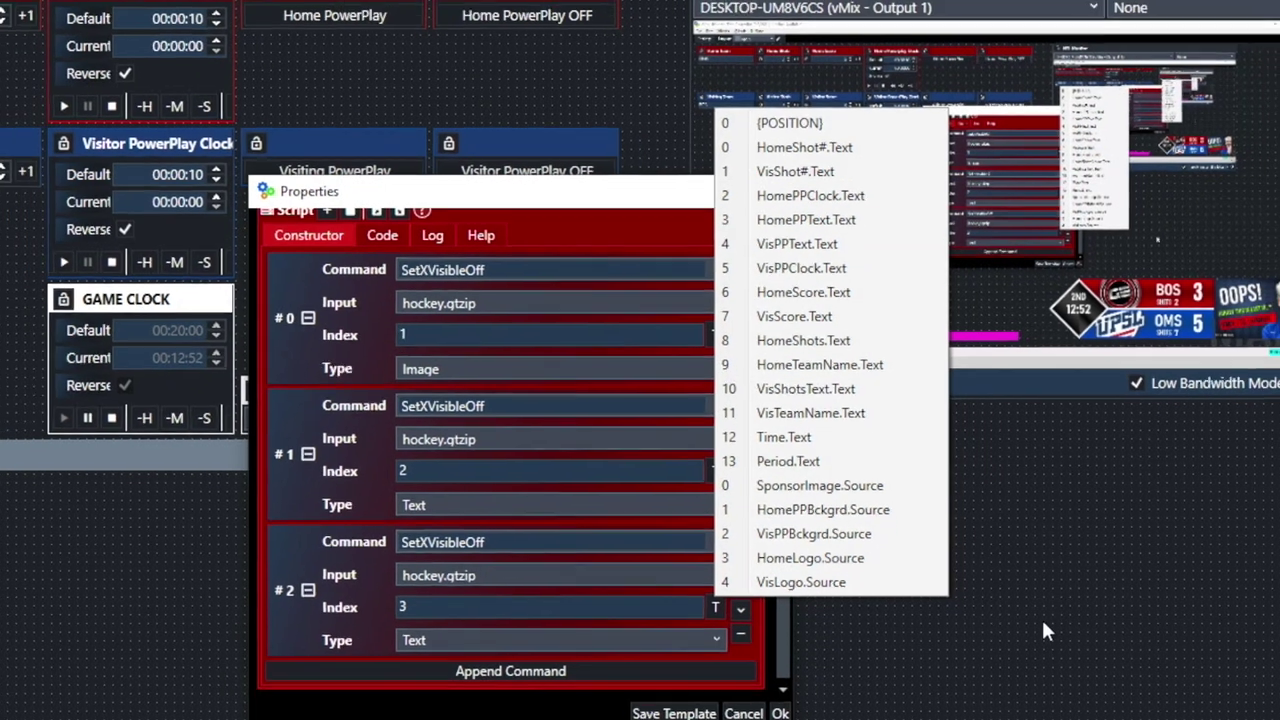
click(790, 719)
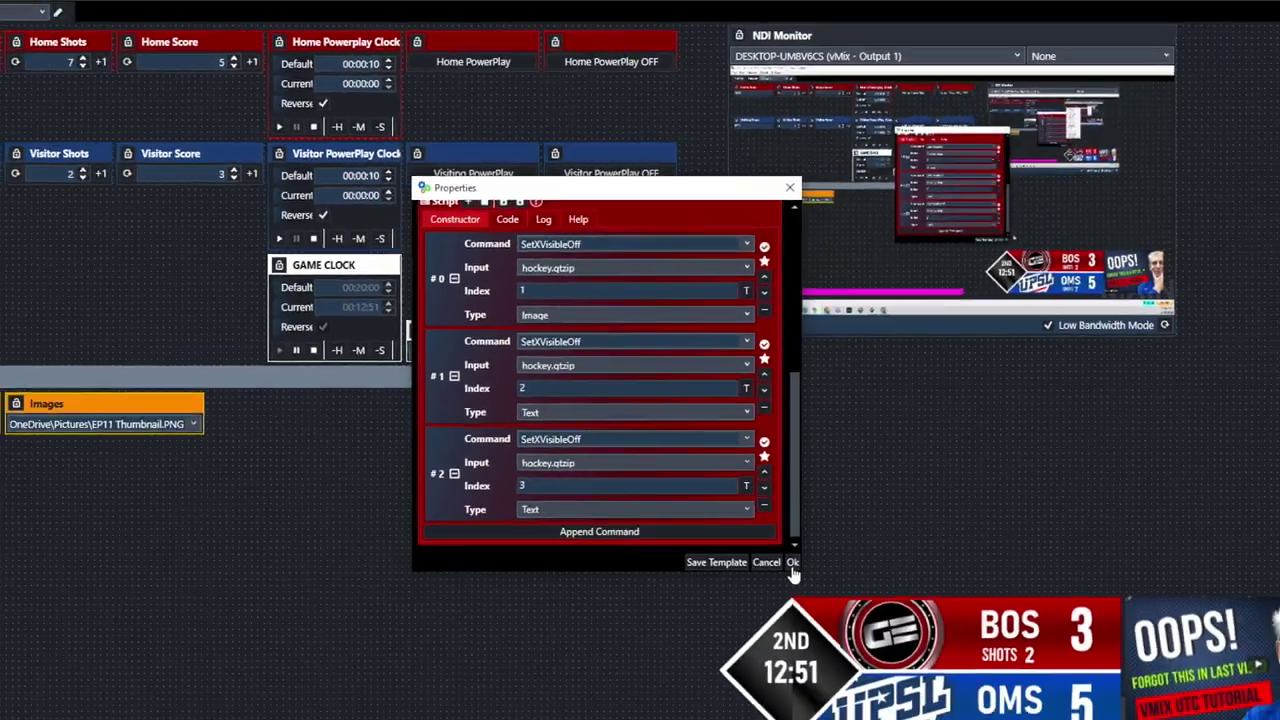
click(790, 719)
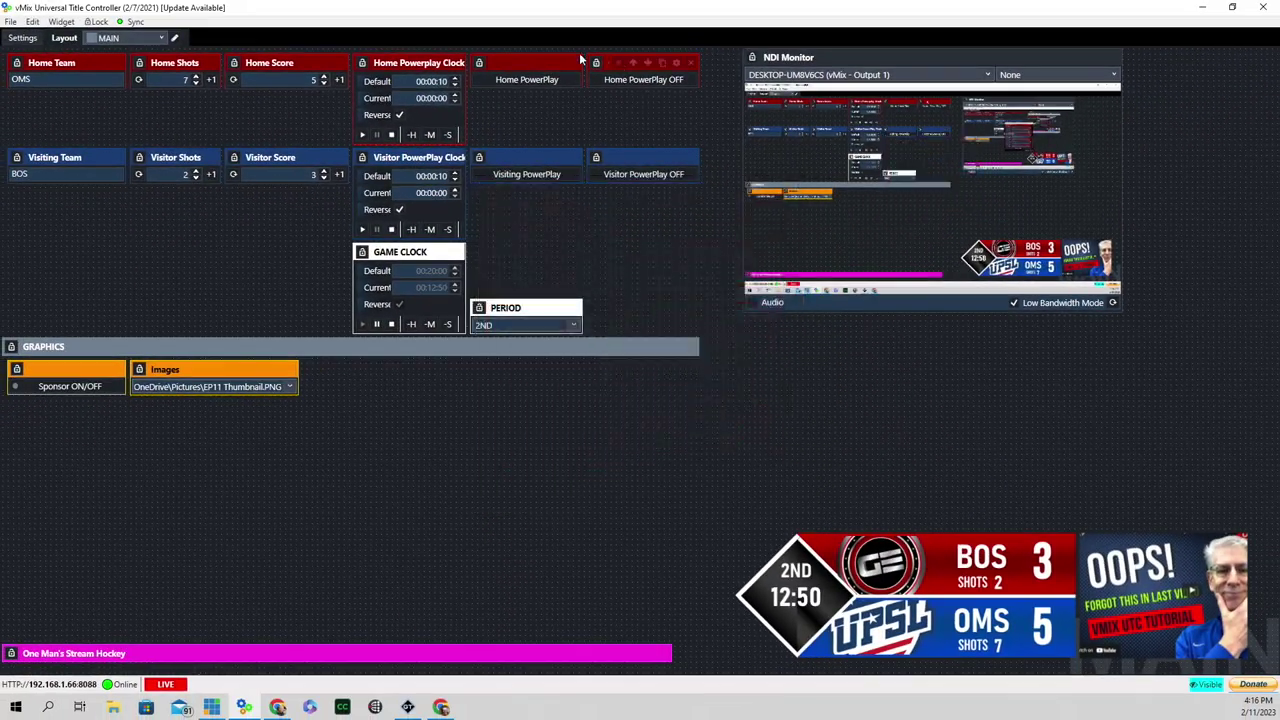
- Show the home power play on the scoreboard and hide it with Home PowerPlay OFF
click(532, 80)
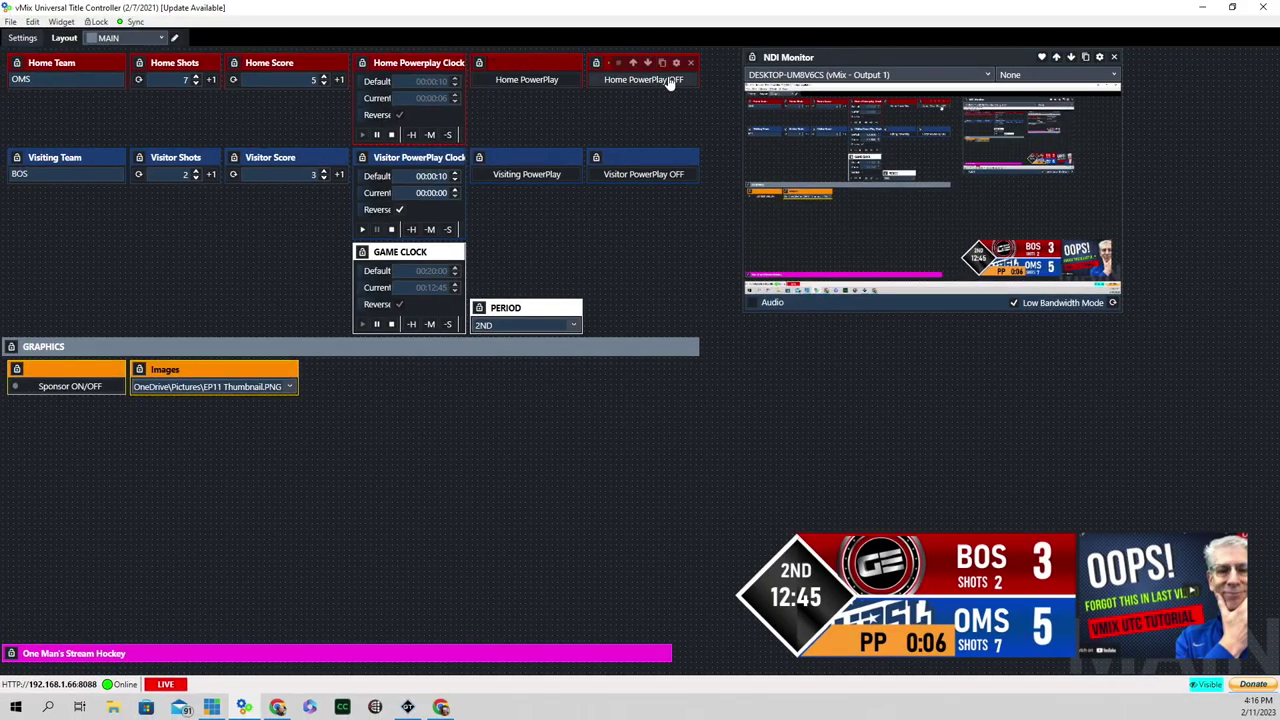
click(665, 80)
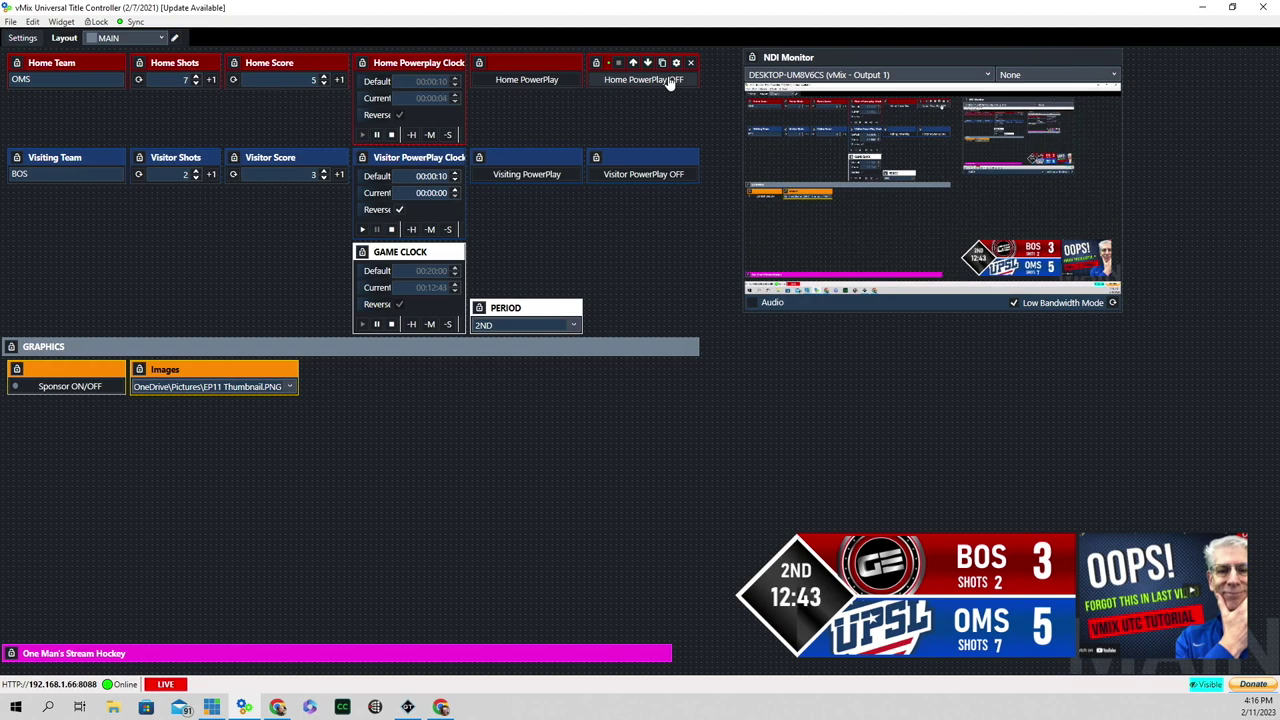
- Reopen the Home PowerPlay OFF properties, review its script commands and Execute hotkey link, and close them
click(677, 63)
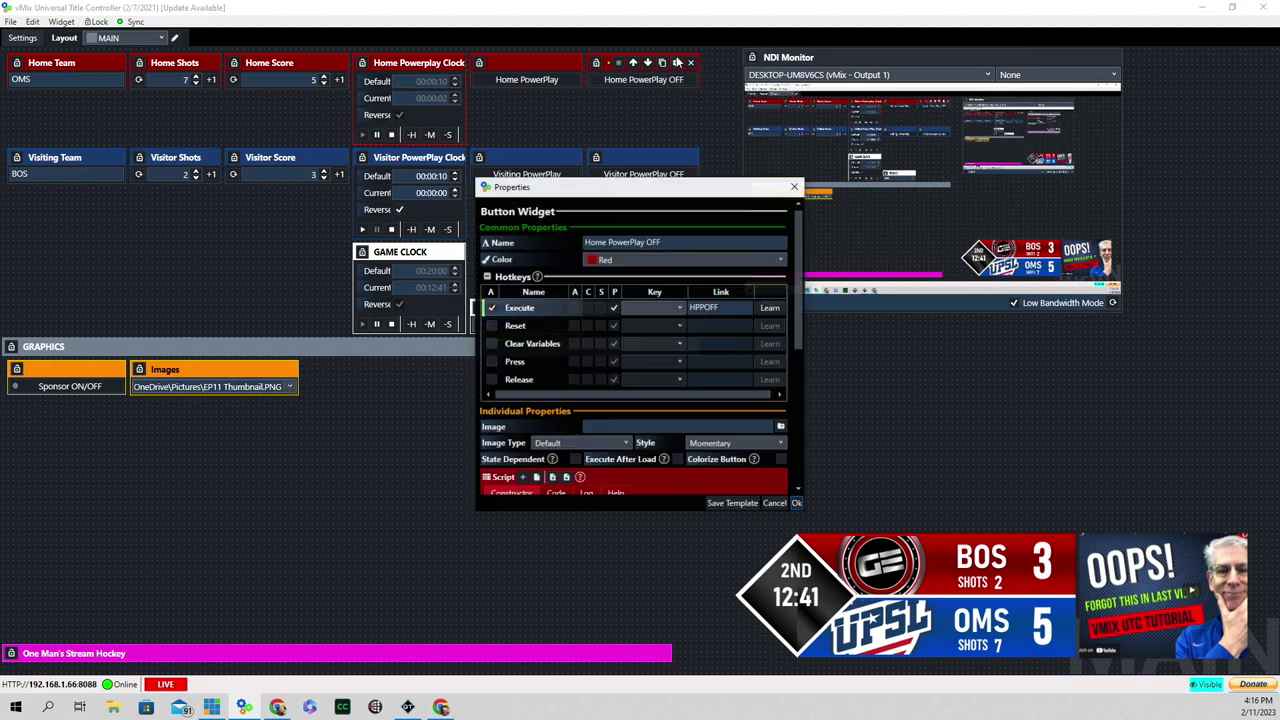
scroll(636, 287, down, 5)
scroll(636, 287, up, 3)
scroll(636, 287, down, 5)
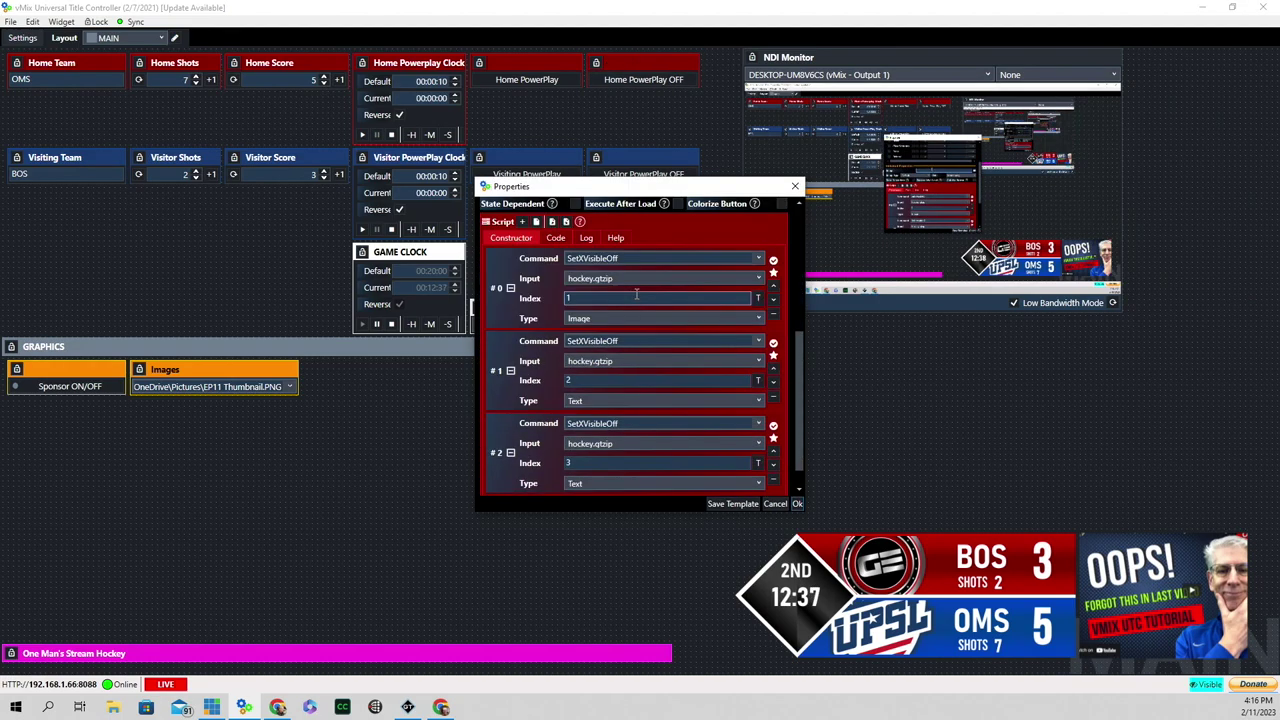
scroll(636, 290, up, 4)
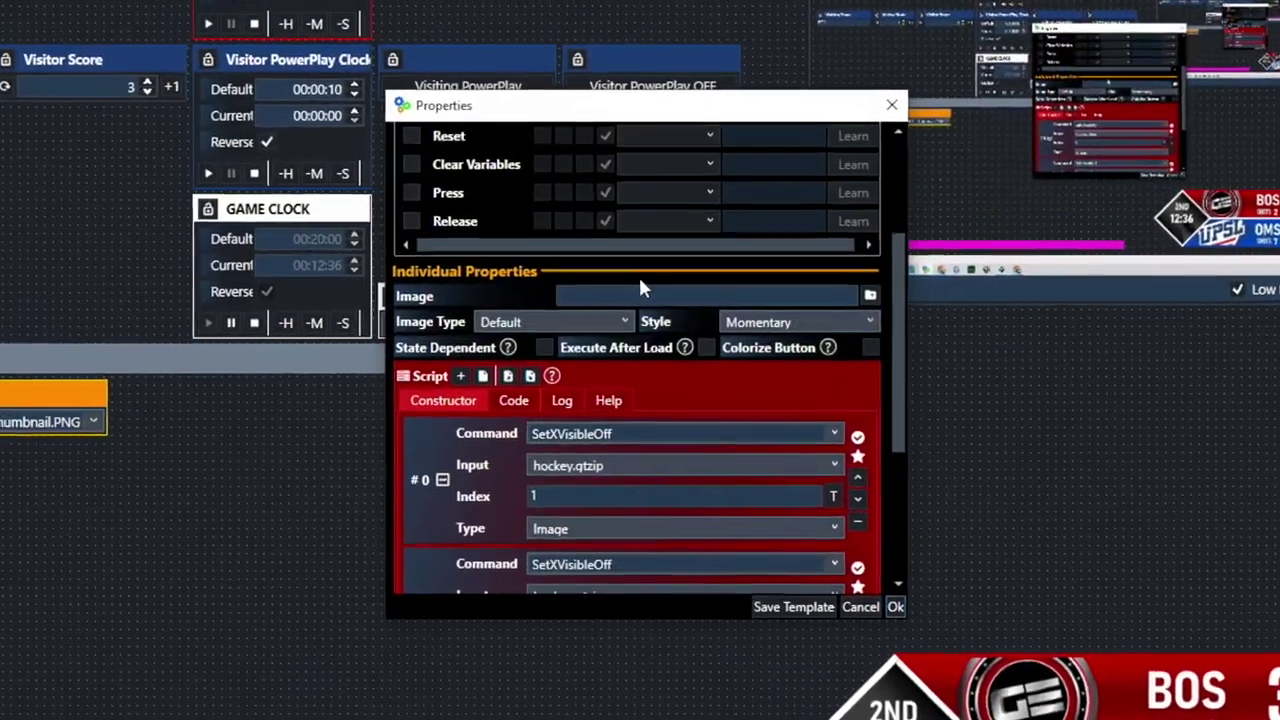
scroll(640, 281, up, 2)
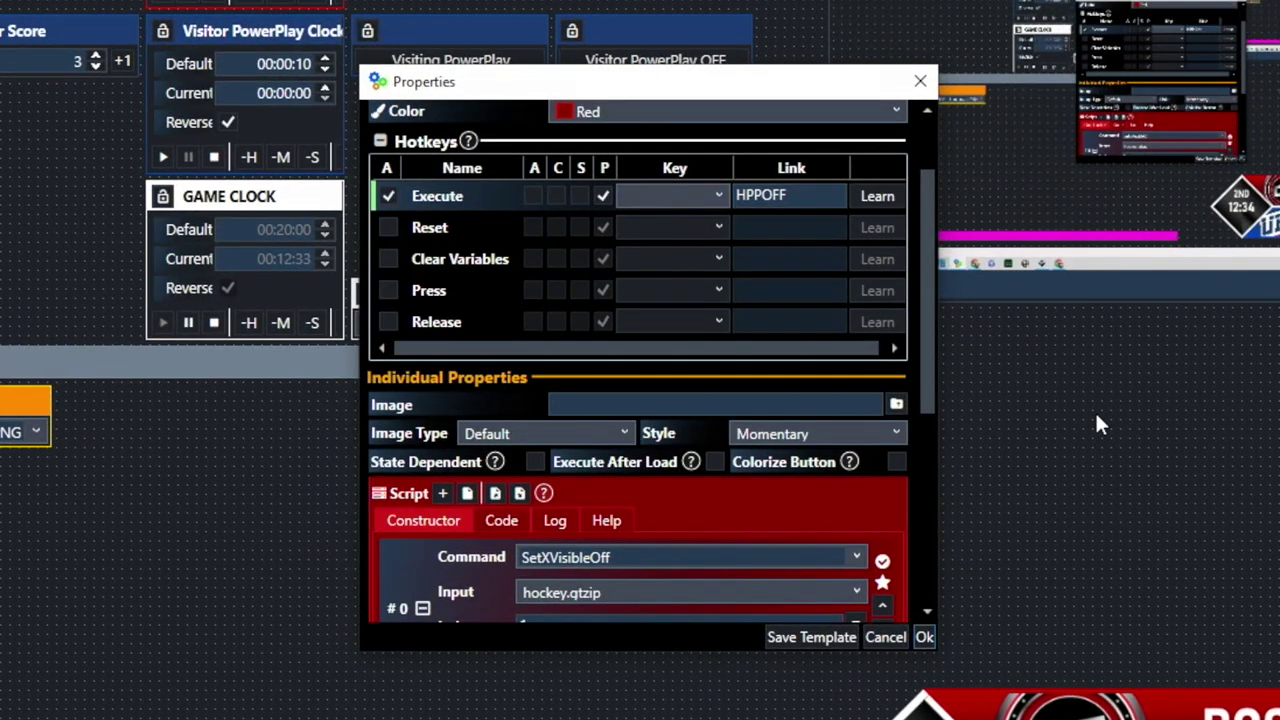
click(924, 637)
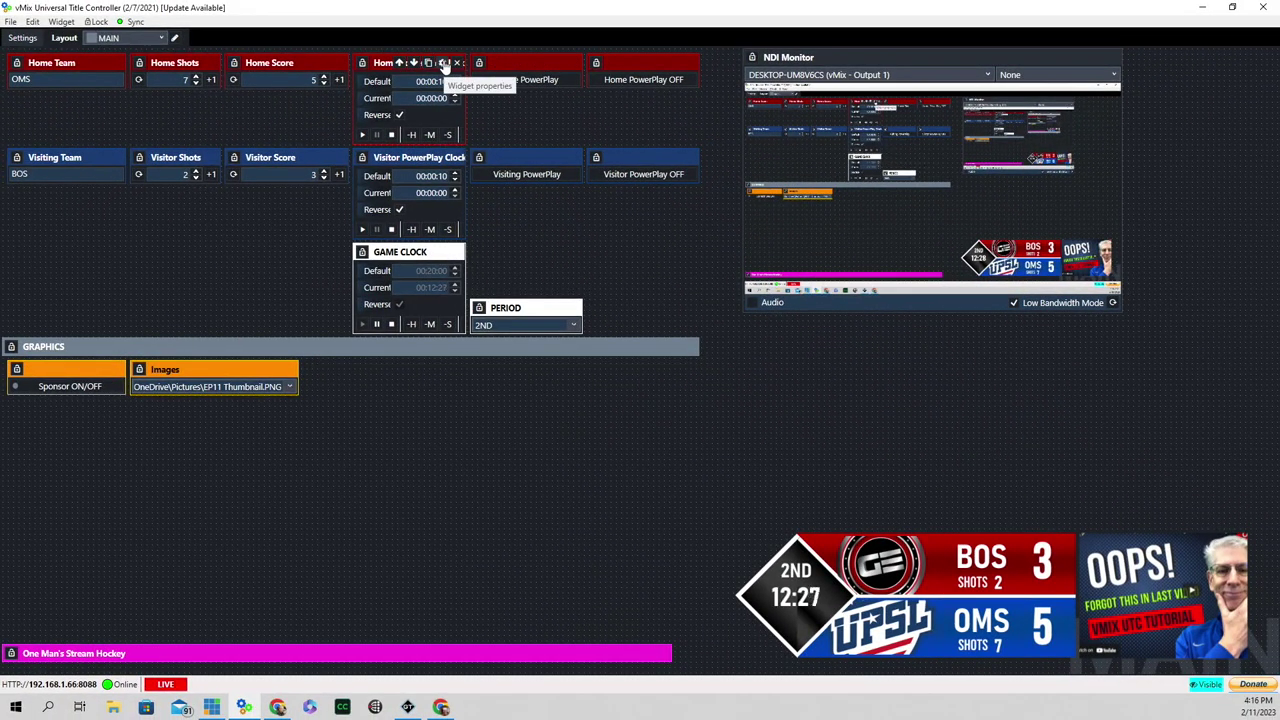
- Check the On Completion event in the Home Powerplay Clock's properties and close them
click(445, 63)
scroll(628, 348, down, 5)
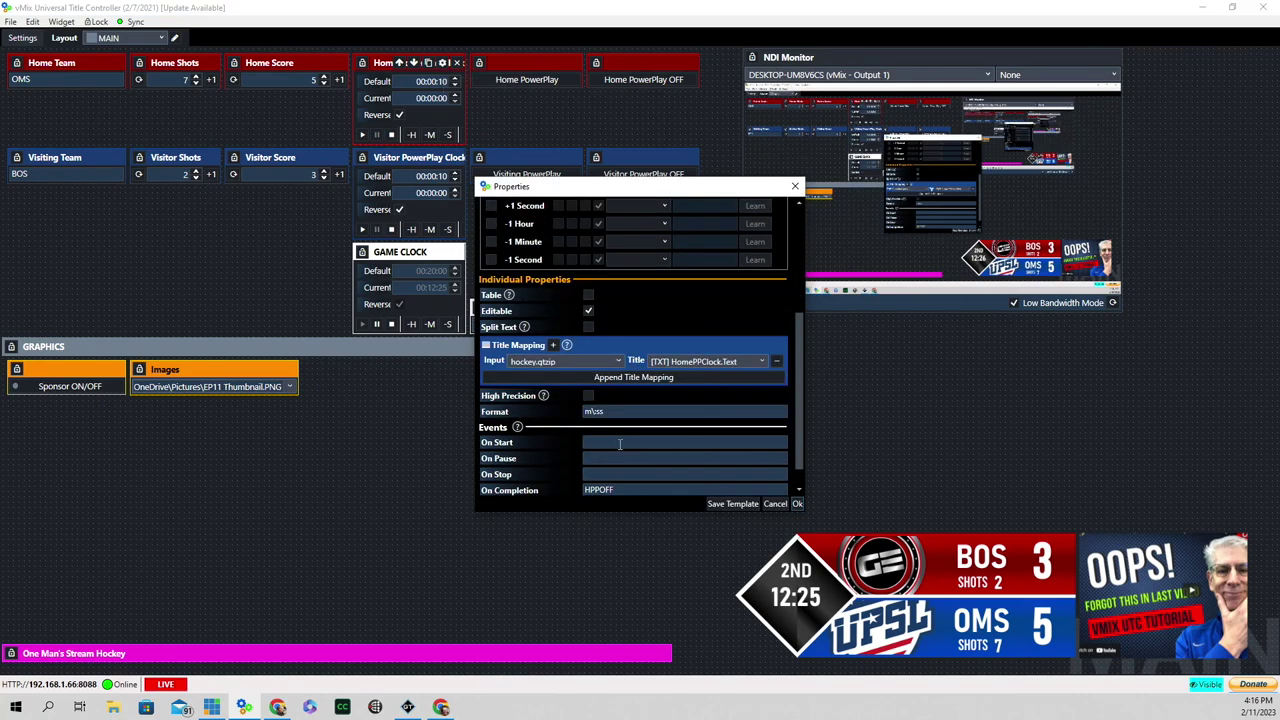
scroll(607, 424, down, 1)
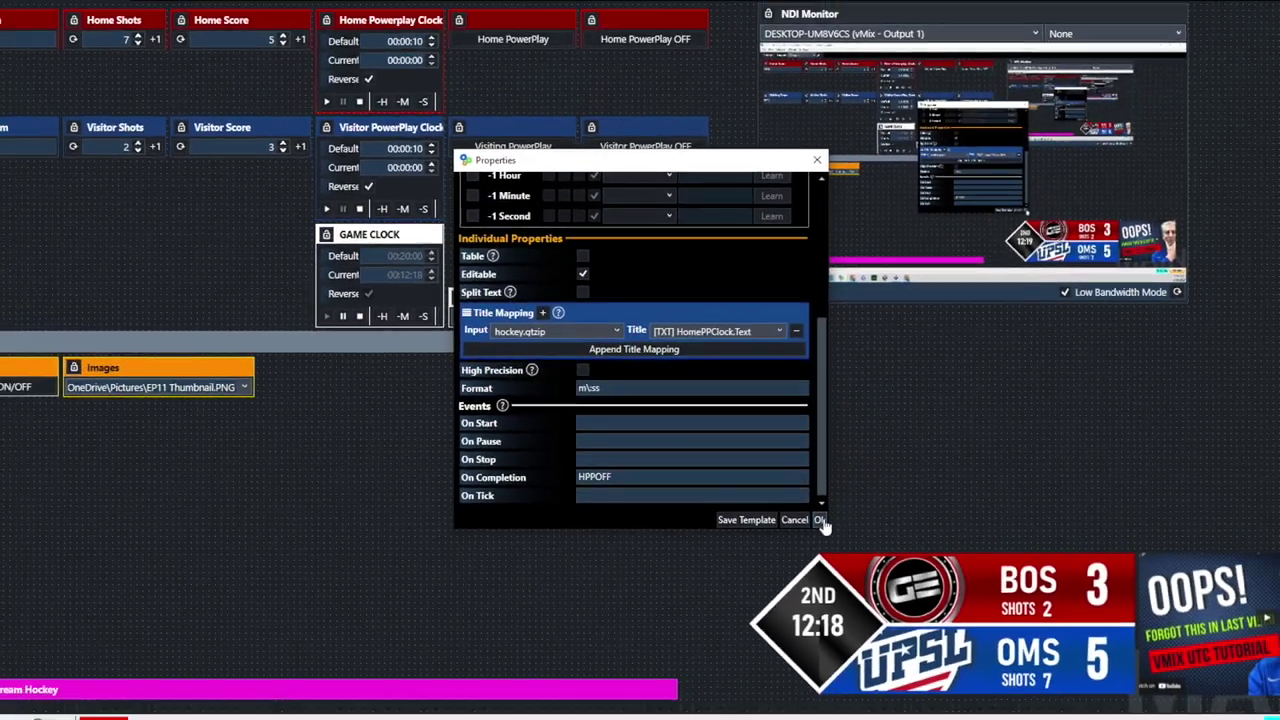
click(922, 594)
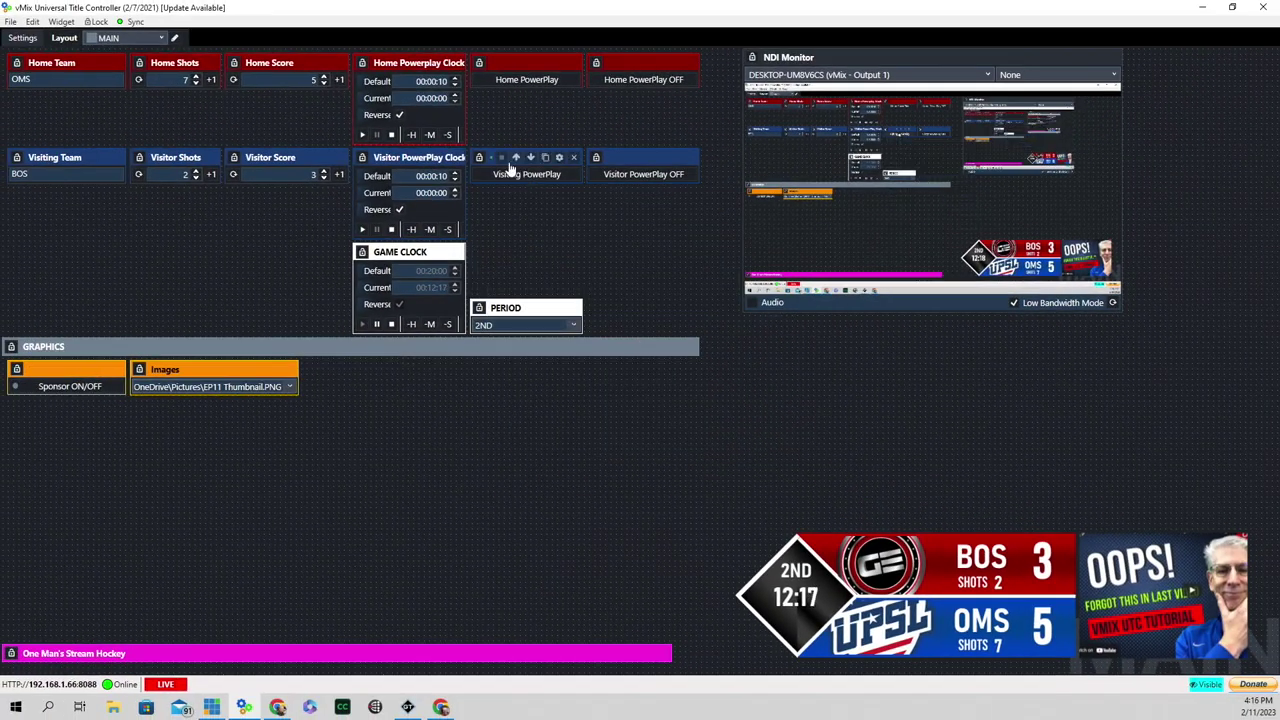
- Trigger the visiting team's power play with the Visiting PowerPlay button
mouse_move(441, 160)
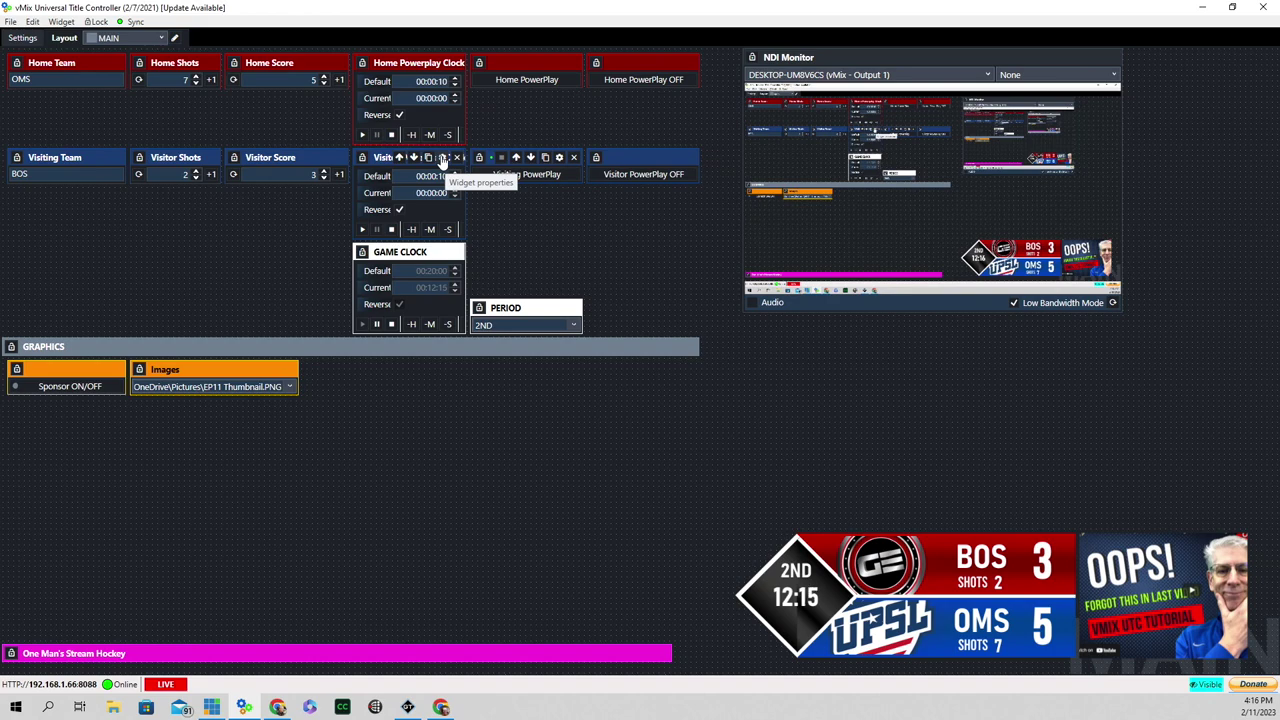
click(531, 175)
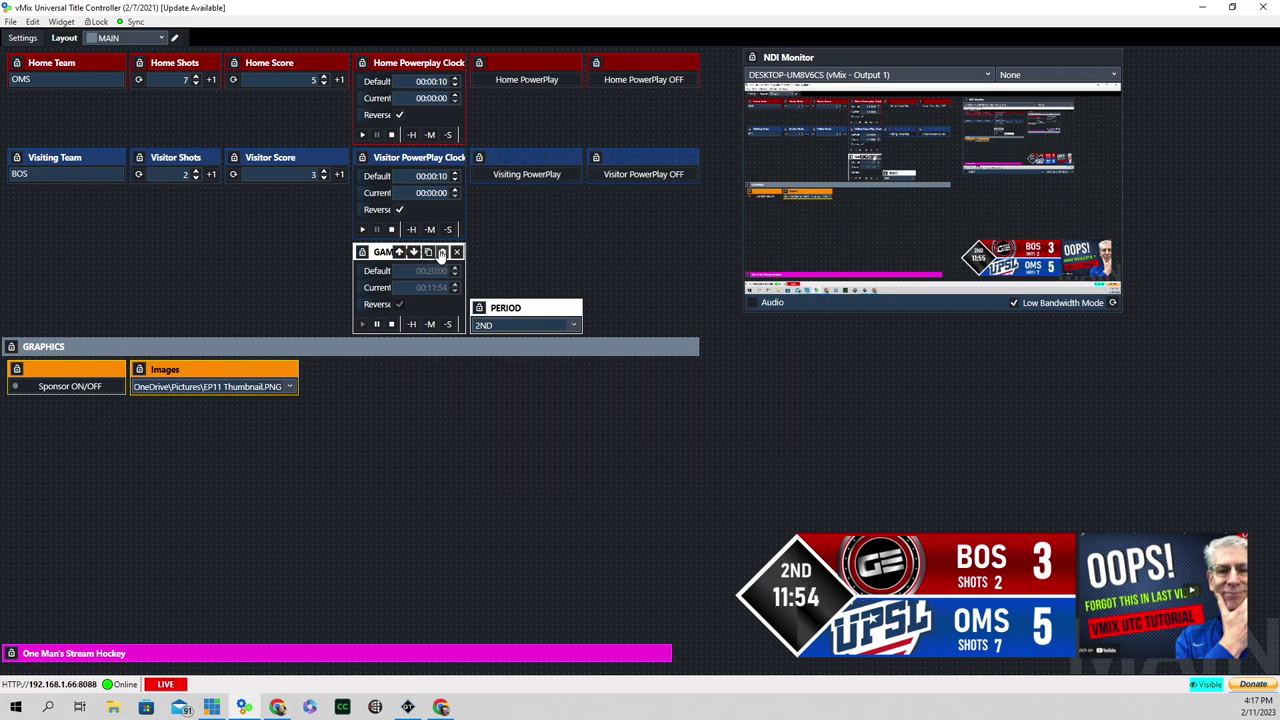
- Examine the GAME CLOCK timer's title mapping, time format and events, and close its properties
click(443, 253)
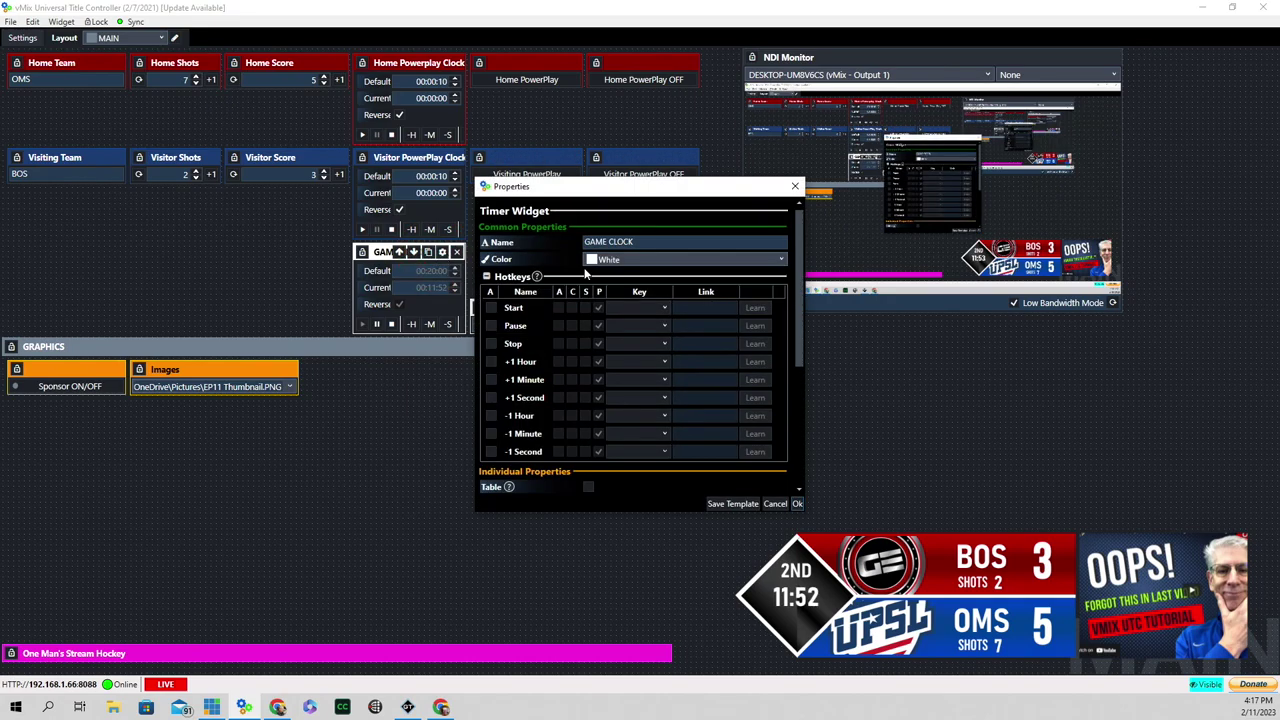
scroll(677, 272, down, 3)
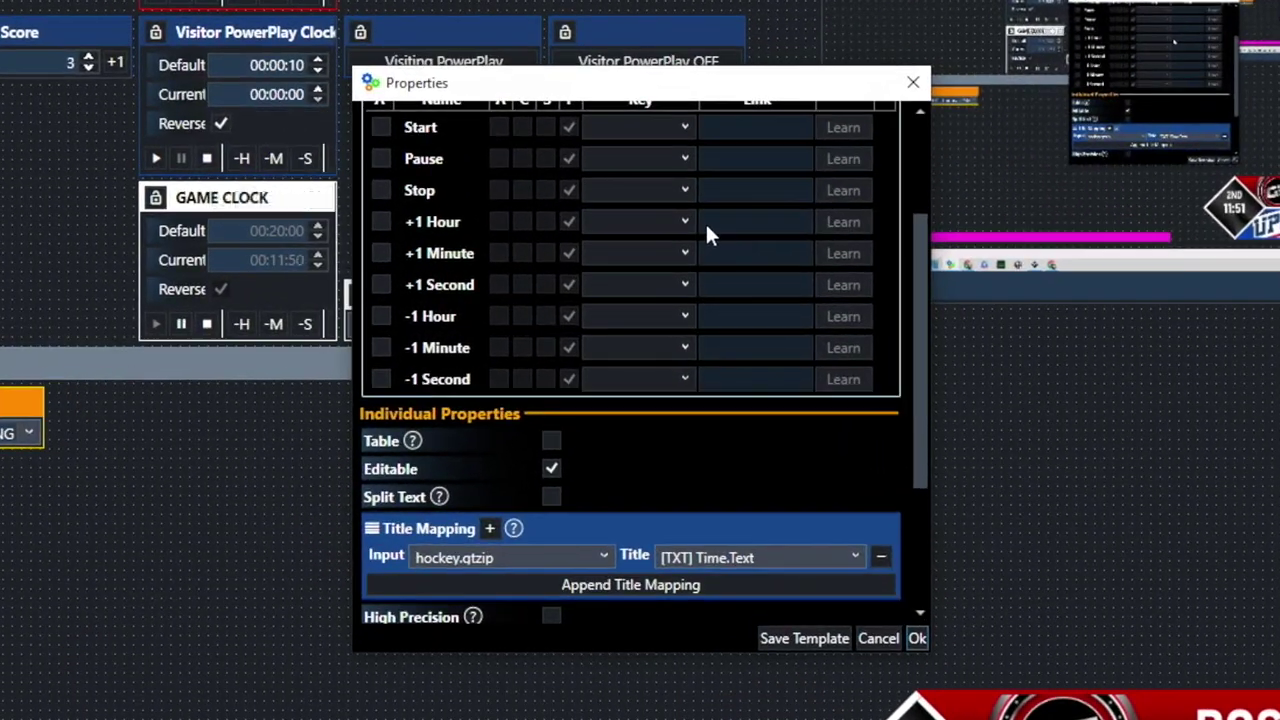
scroll(677, 271, down, 1)
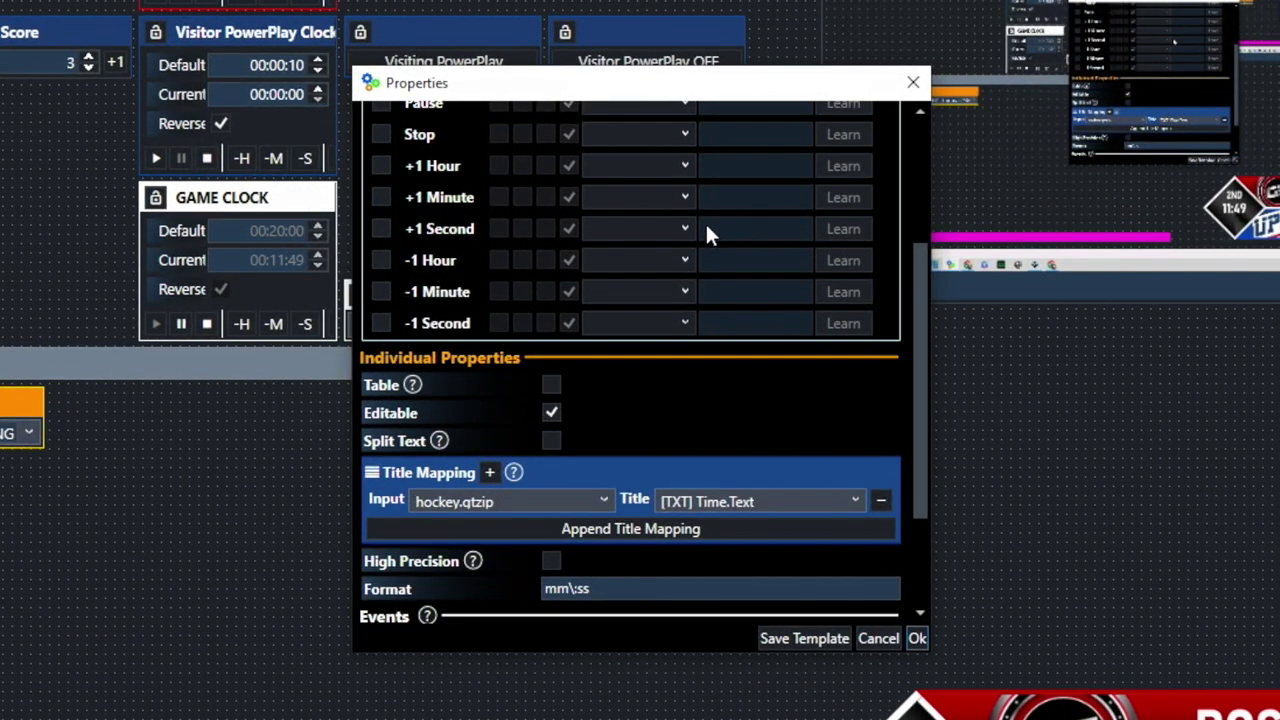
scroll(706, 229, down, 3)
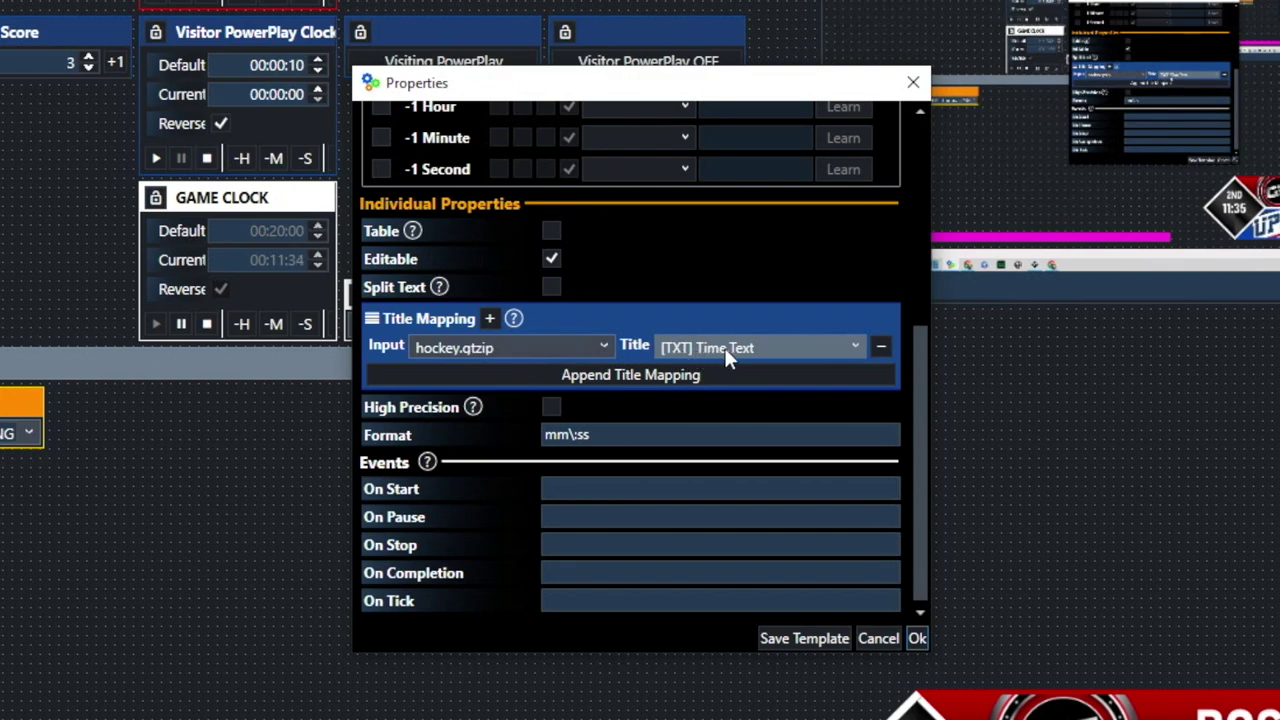
click(917, 638)
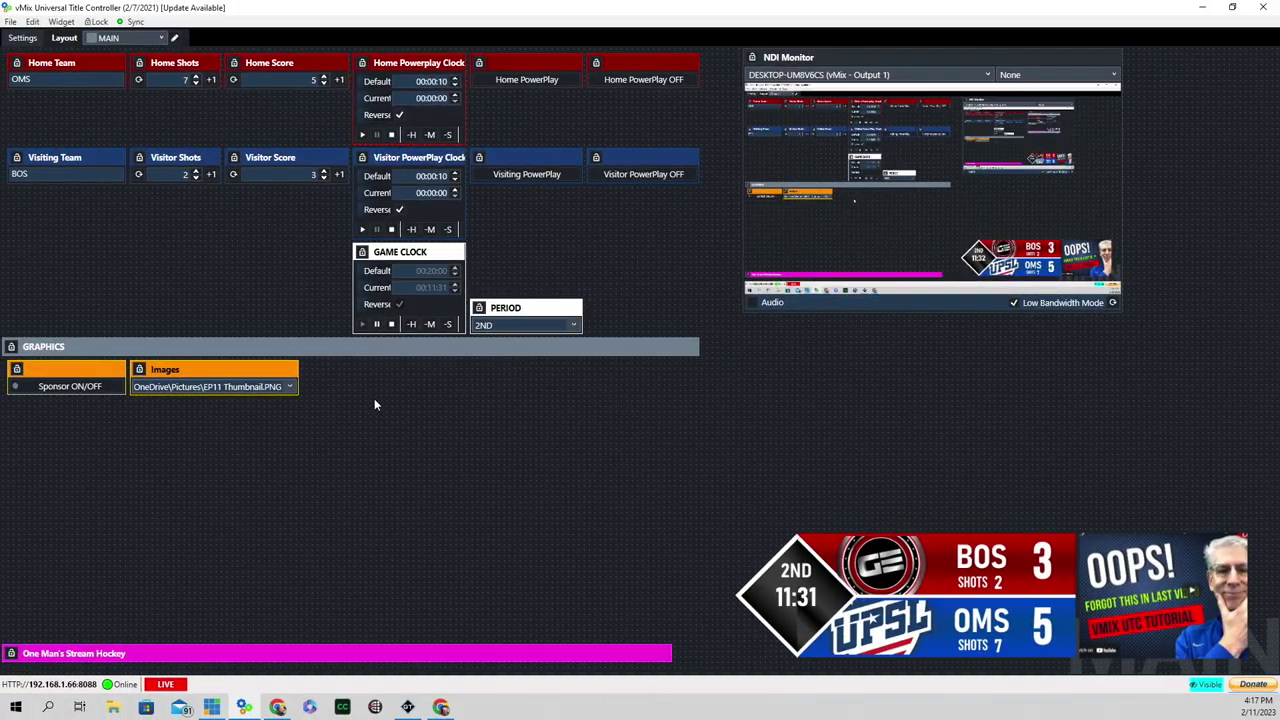
- Examine the PERIOD list widget's title mapping and list items, and close its properties
click(520, 303)
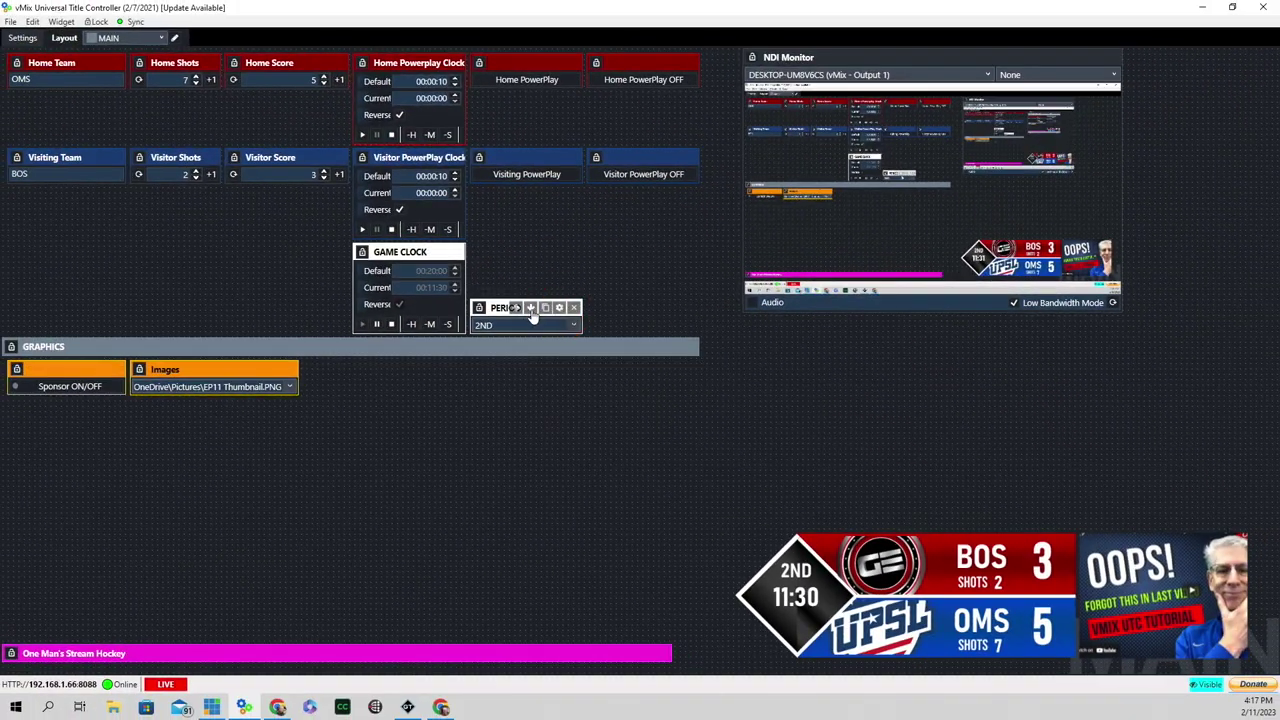
click(561, 308)
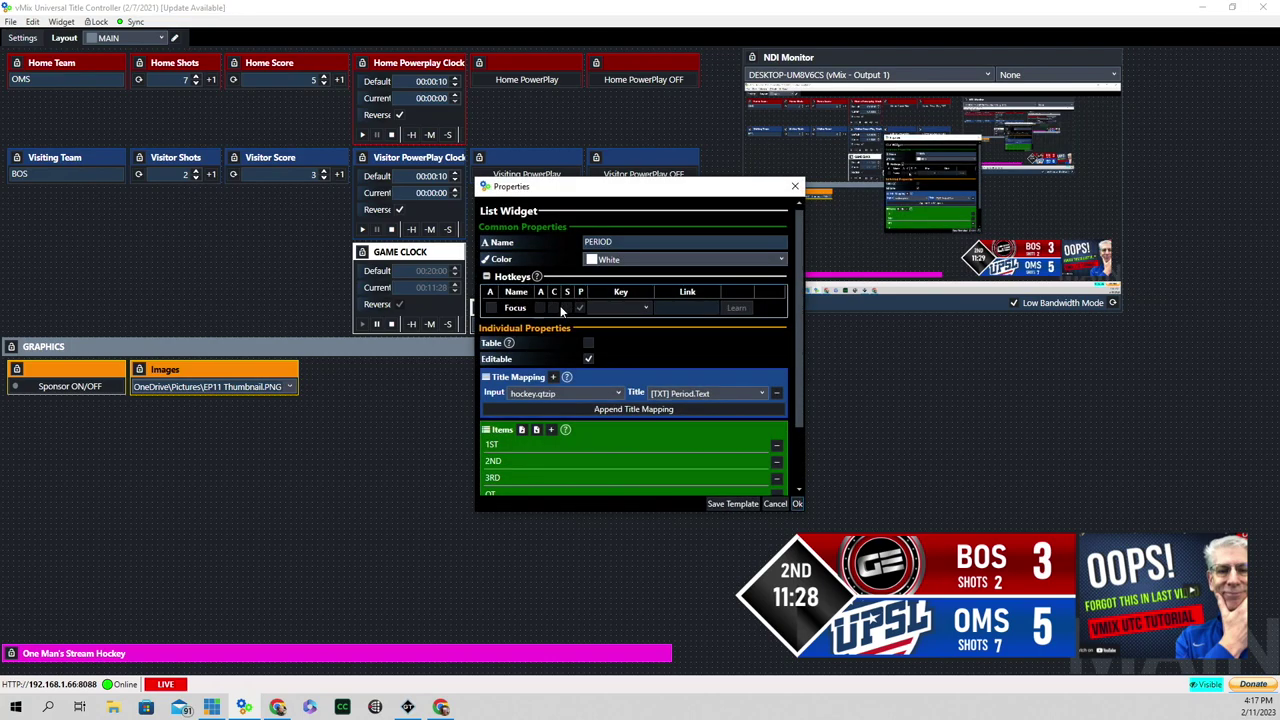
scroll(575, 383, down, 2)
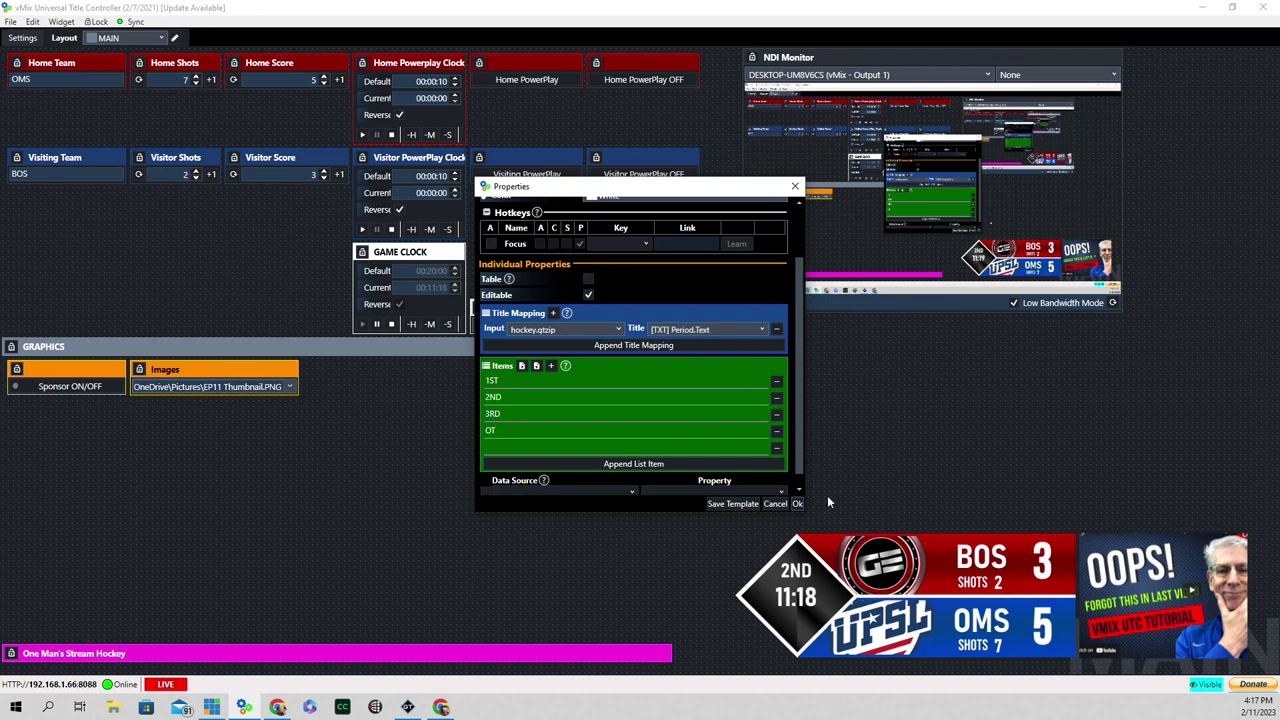
click(798, 504)
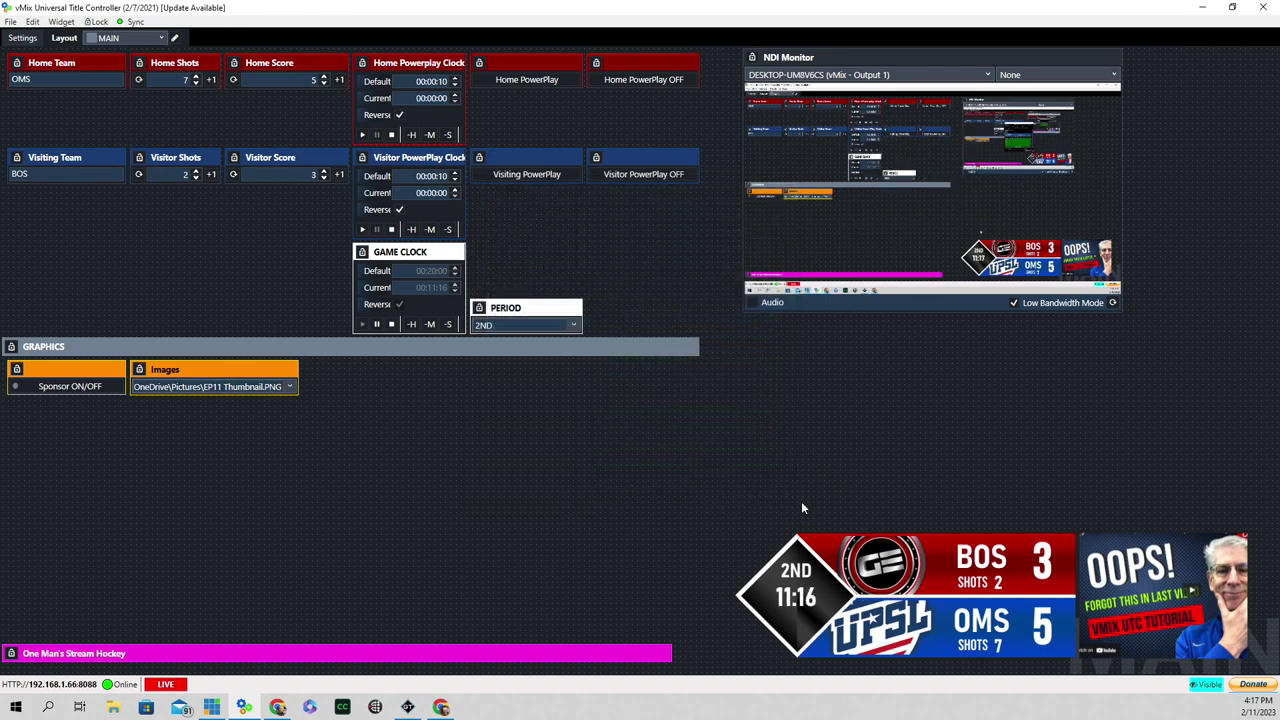
- Change the scoreboard's period to 3RD and then to OT
click(573, 325)
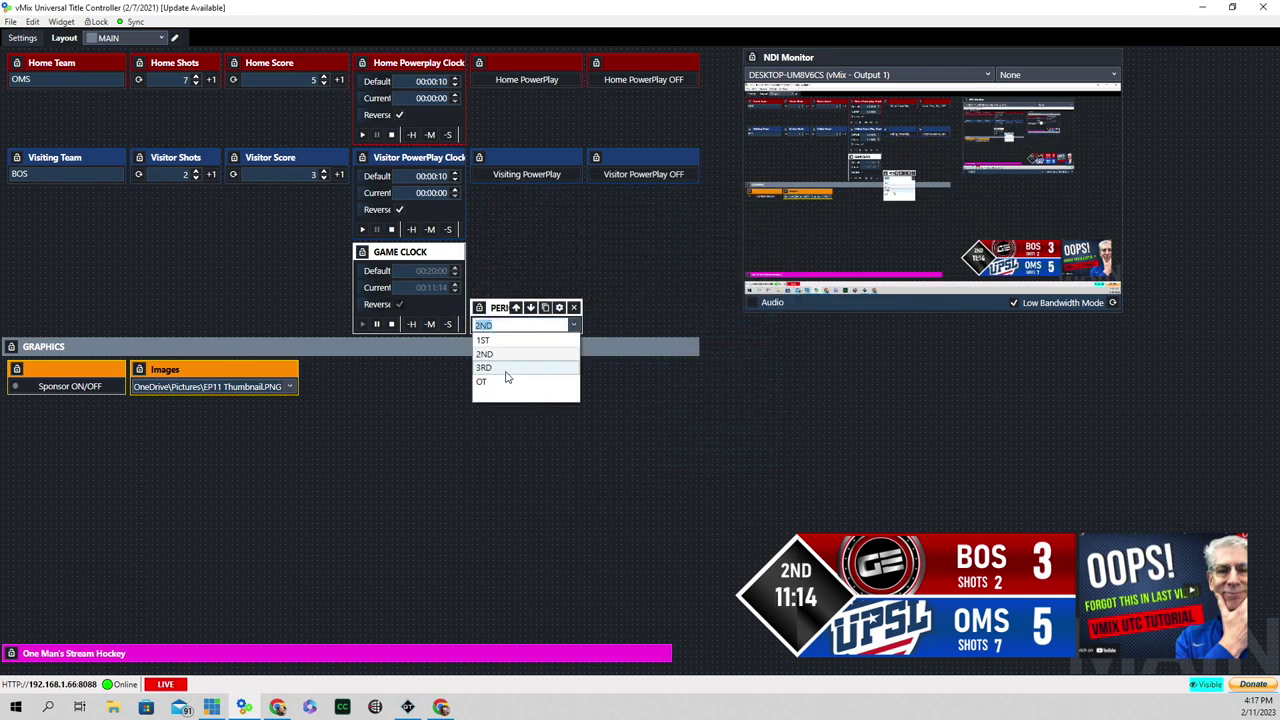
click(505, 368)
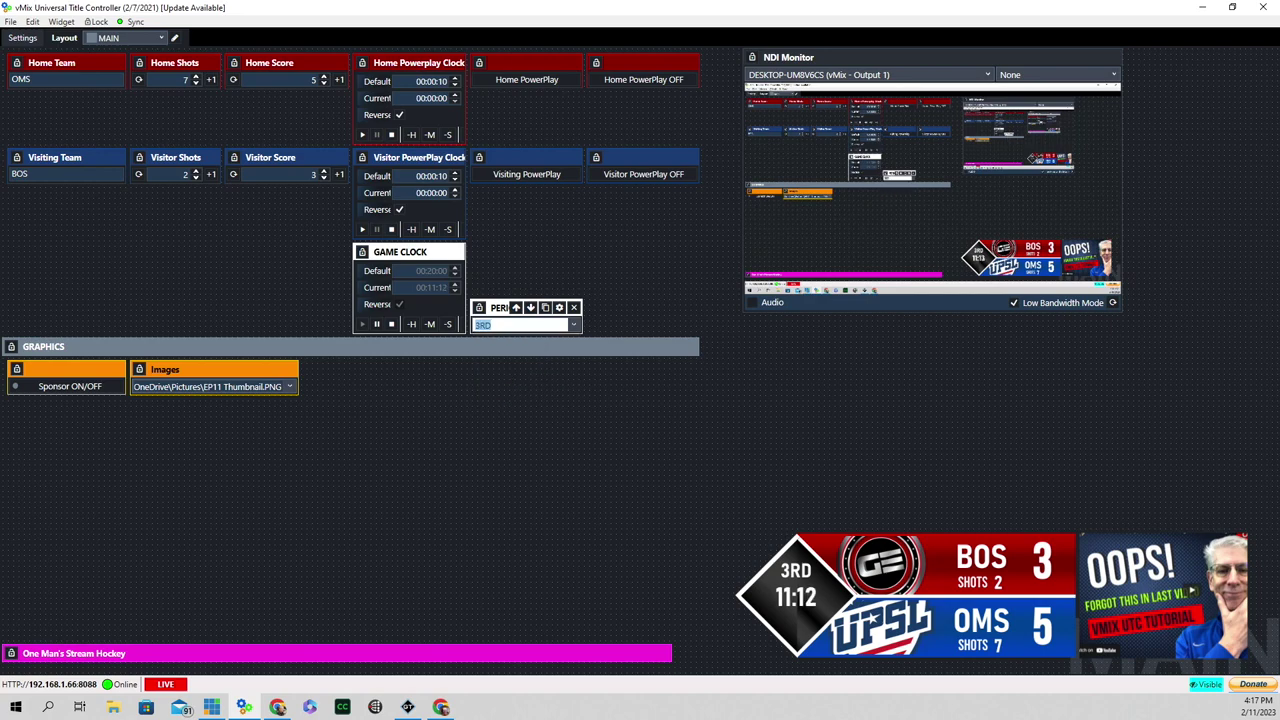
click(573, 325)
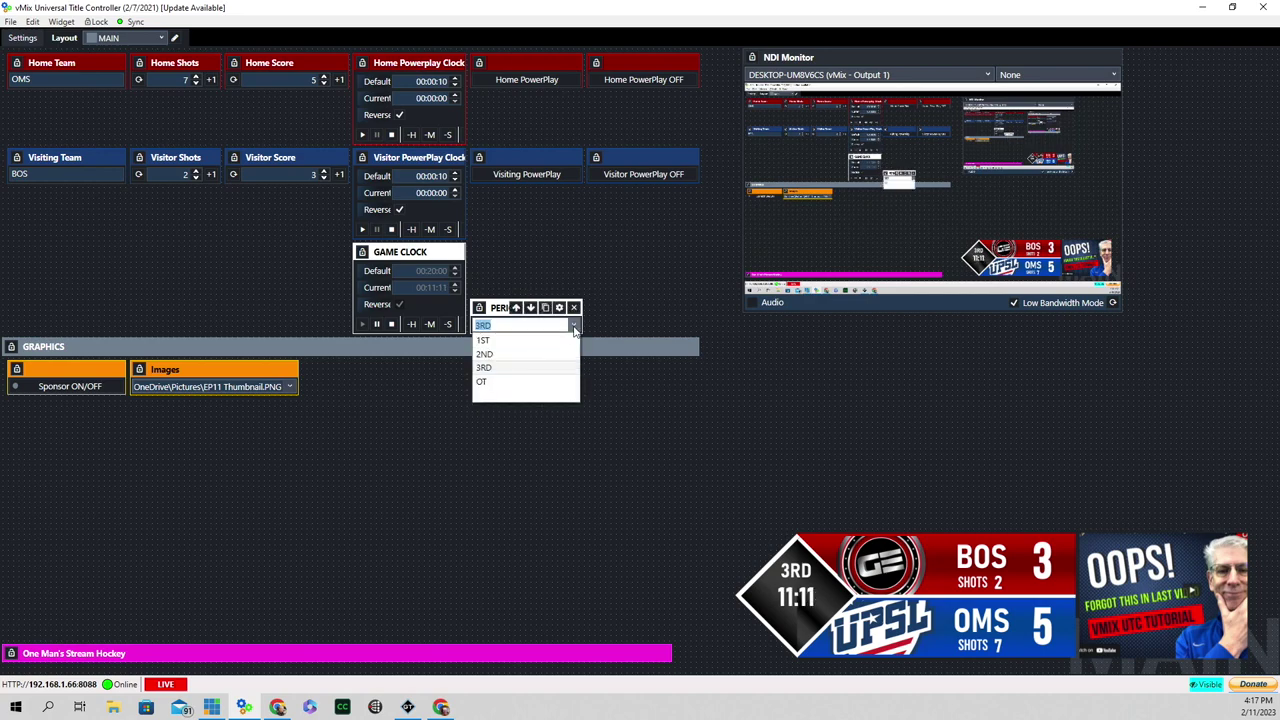
click(522, 385)
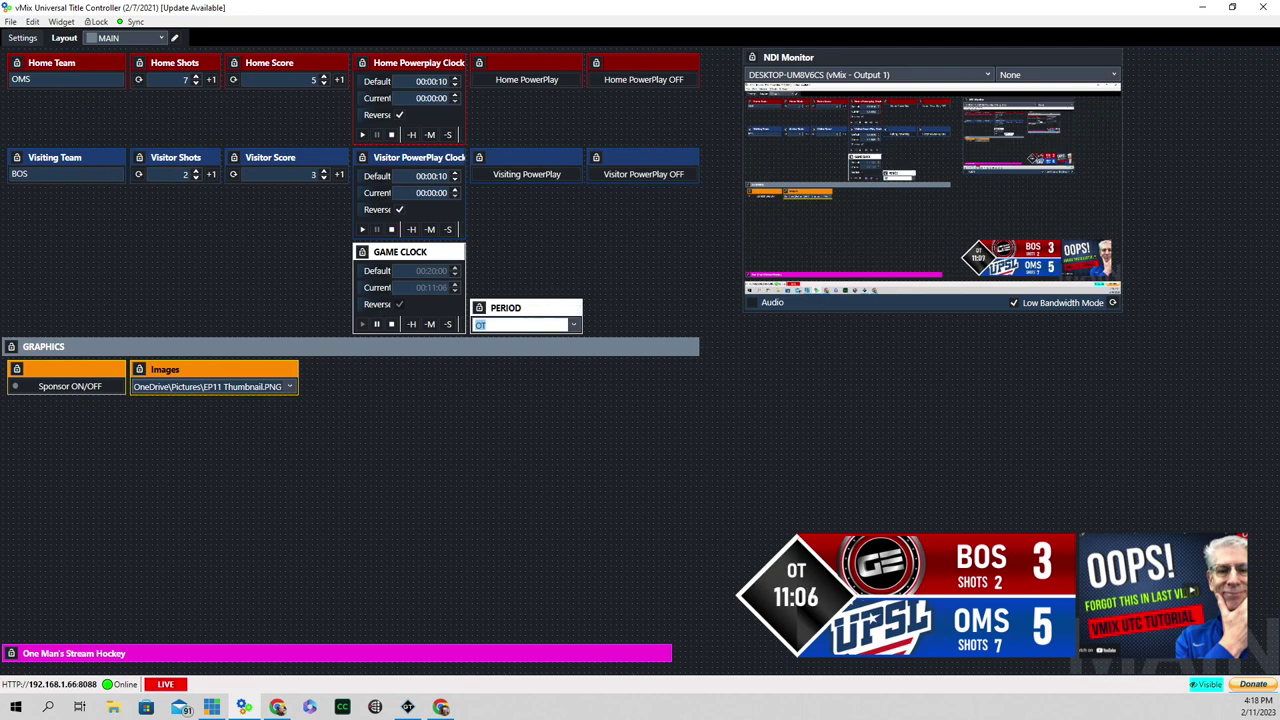
- Choose HP_Logo_BlackYellow.jpg as the sponsor image and switch the sponsor graphic off
click(289, 387)
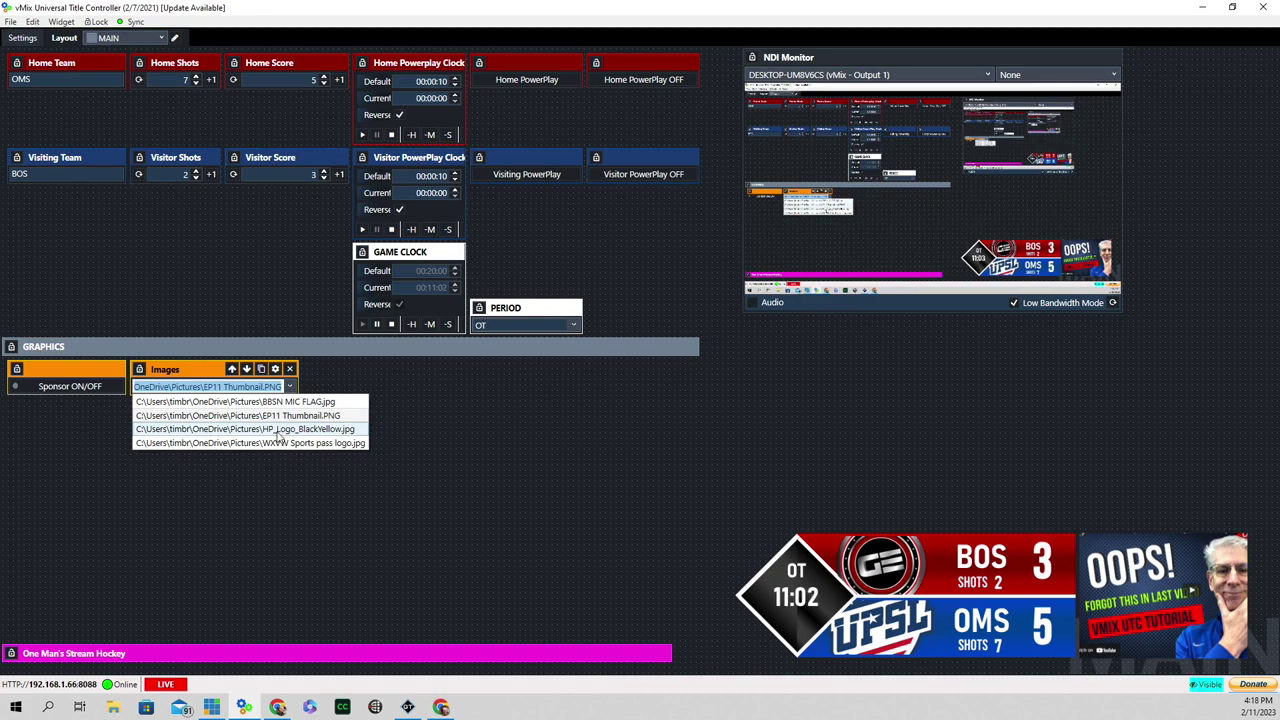
click(278, 429)
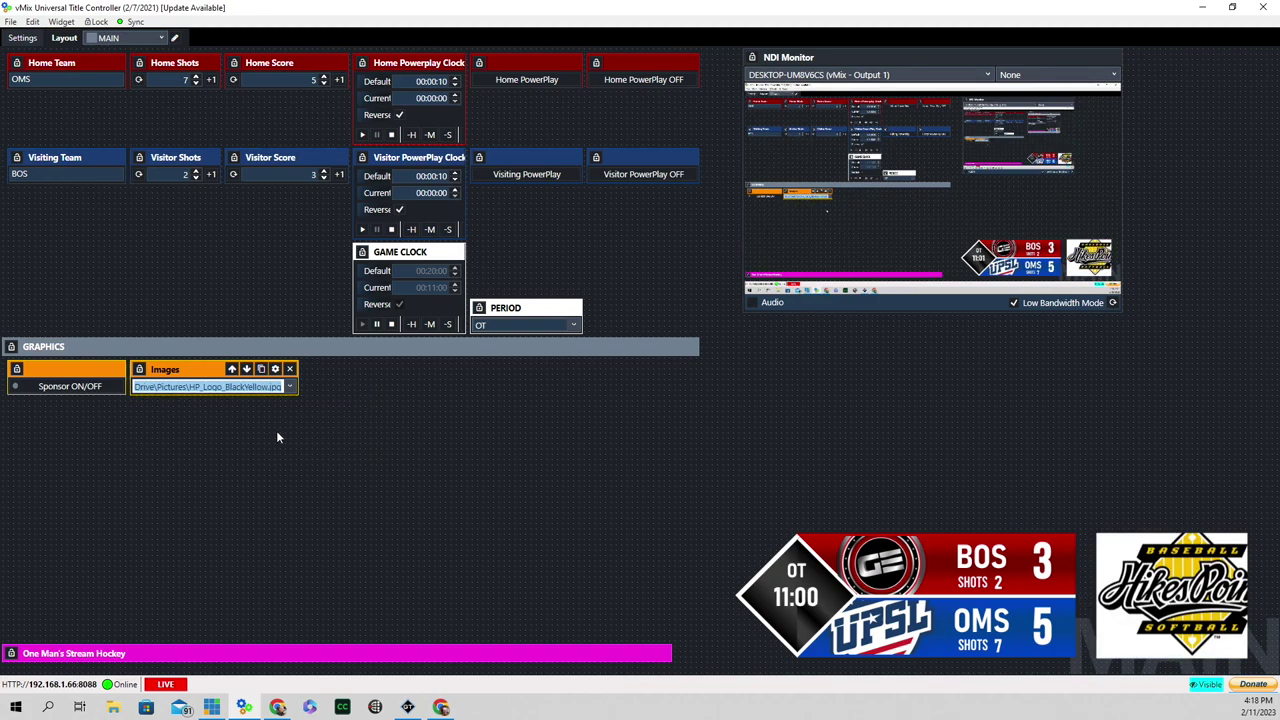
click(40, 388)
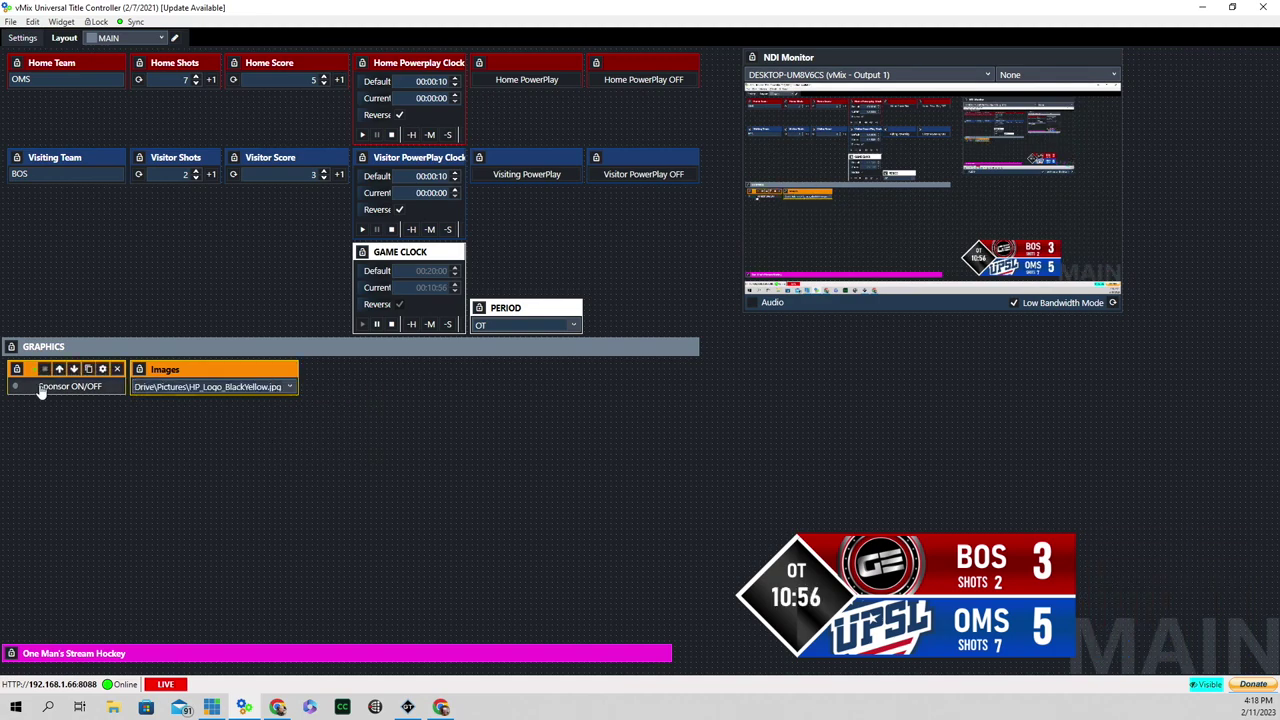